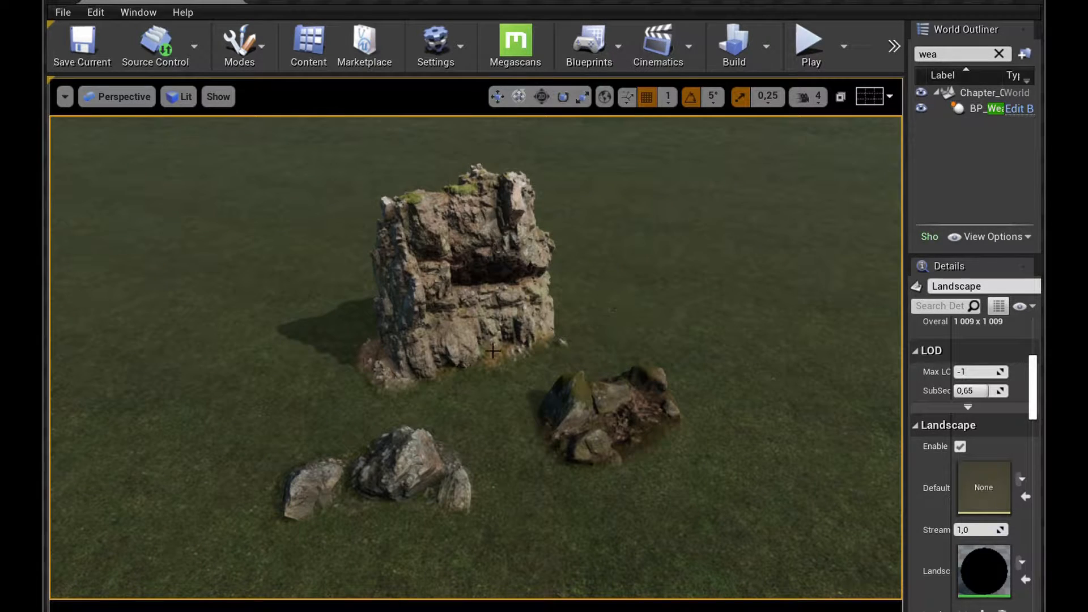
# Rotate the Nordic_Cliff rock so that a different face points towards the camera, and clear the selection.
pyautogui.click(493, 370)
pyautogui.moveTo(493, 369); pyautogui.dragTo(440, 386)
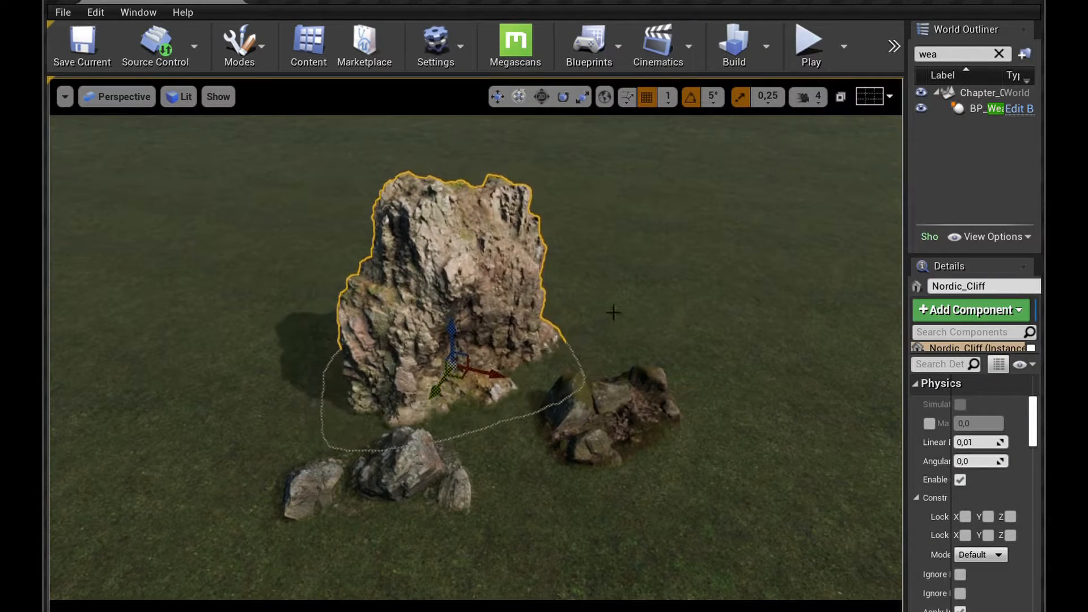
pyautogui.click(615, 318)
# Rotate the small grey rock group and the mossy rock cluster in front of the cliff, and clear the selection.
pyautogui.click(428, 481)
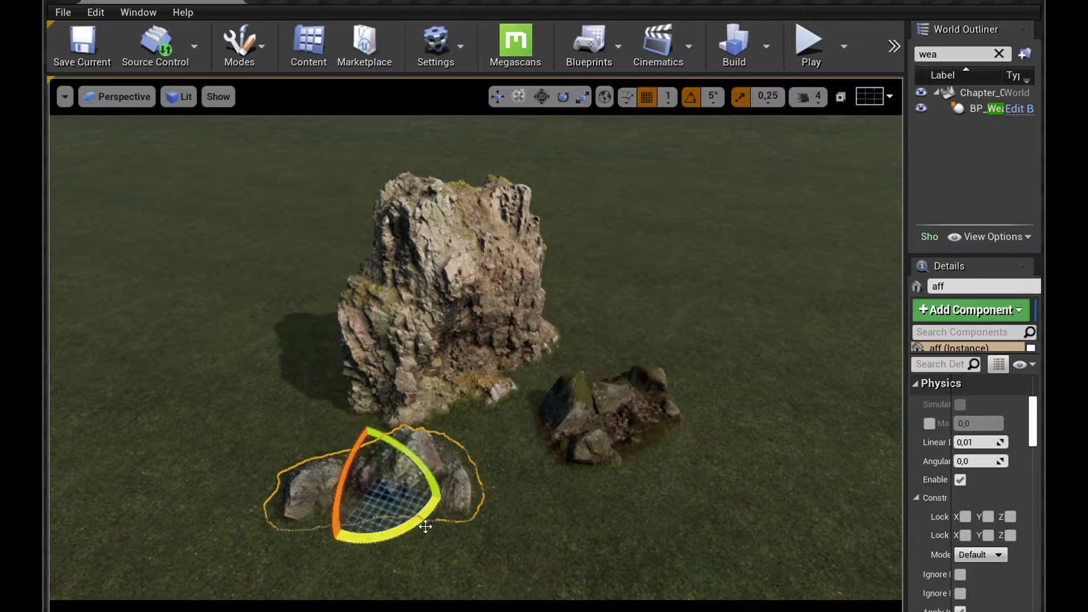
pyautogui.moveTo(427, 522)
pyautogui.mouseDown()
pyautogui.moveTo(448, 500)
pyautogui.moveTo(417, 524)
pyautogui.mouseUp()
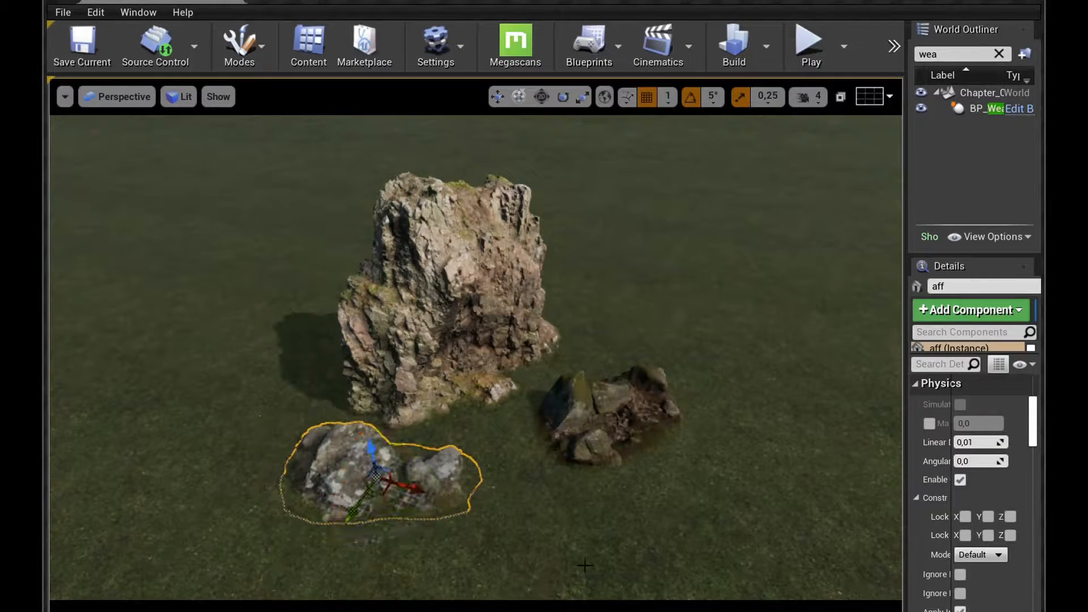
pyautogui.click(606, 431)
pyautogui.moveTo(597, 452); pyautogui.dragTo(609, 427)
pyautogui.press('w')
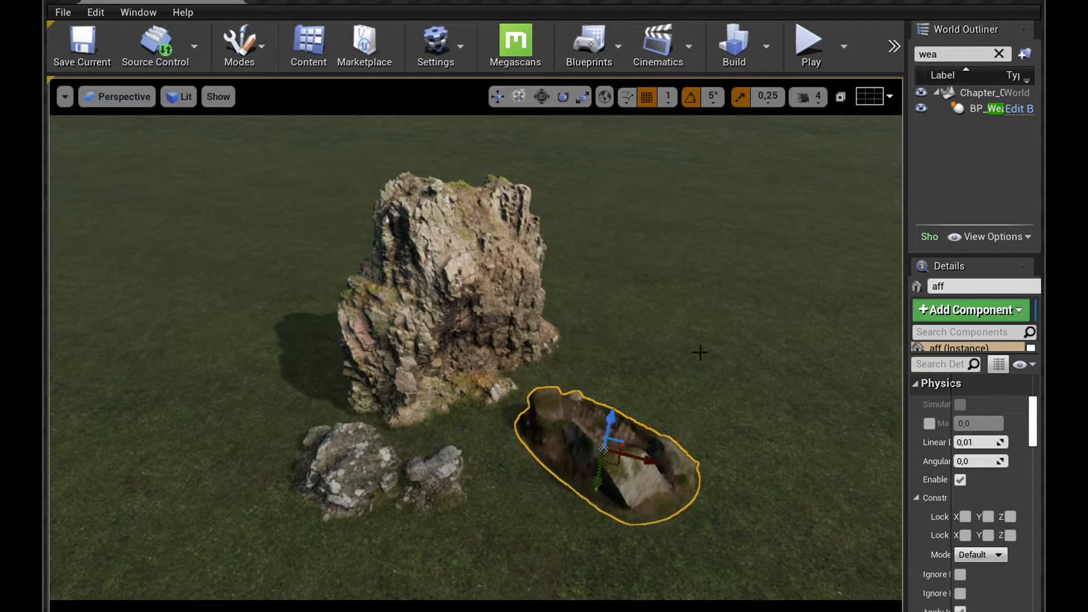
pyautogui.click(690, 407)
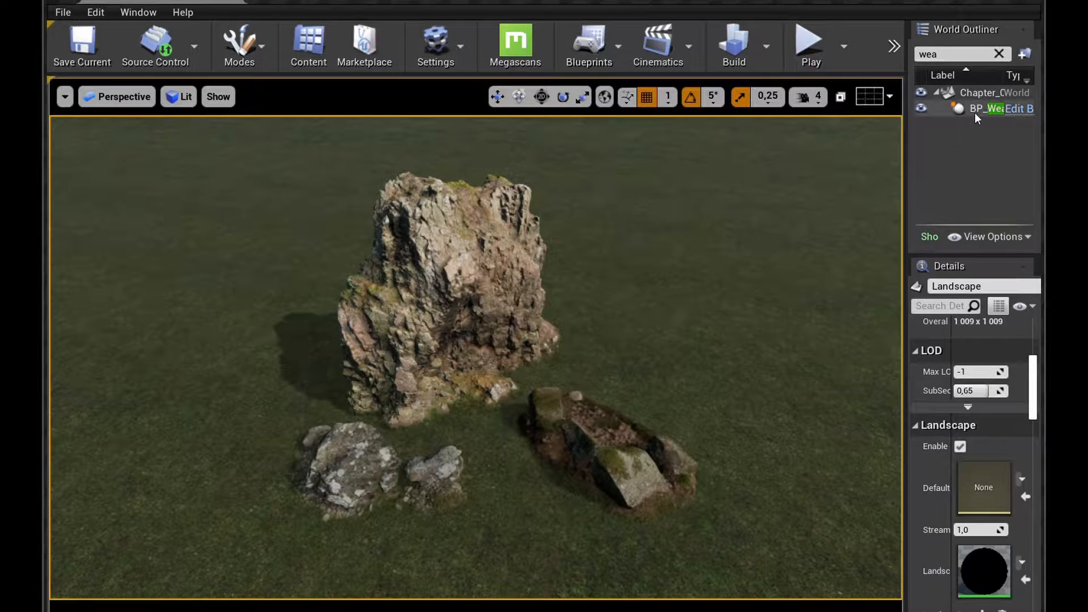
# Set the current time of the BP_WeatherSystem actor to 11, 16 and finally 9.
pyautogui.click(979, 108)
pyautogui.click(987, 454)
pyautogui.write('11')
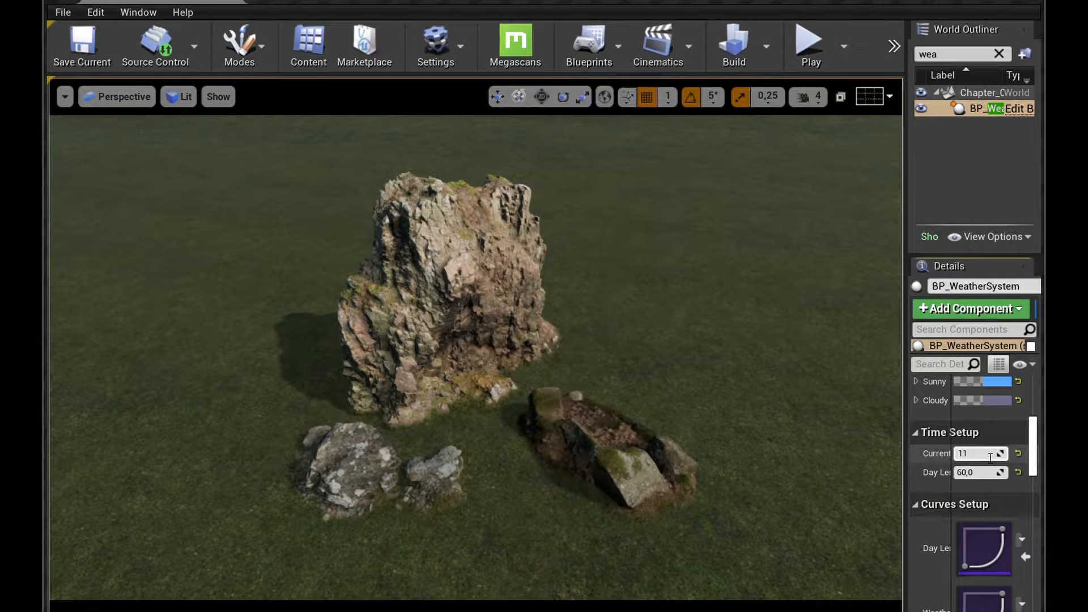
pyautogui.press('Return')
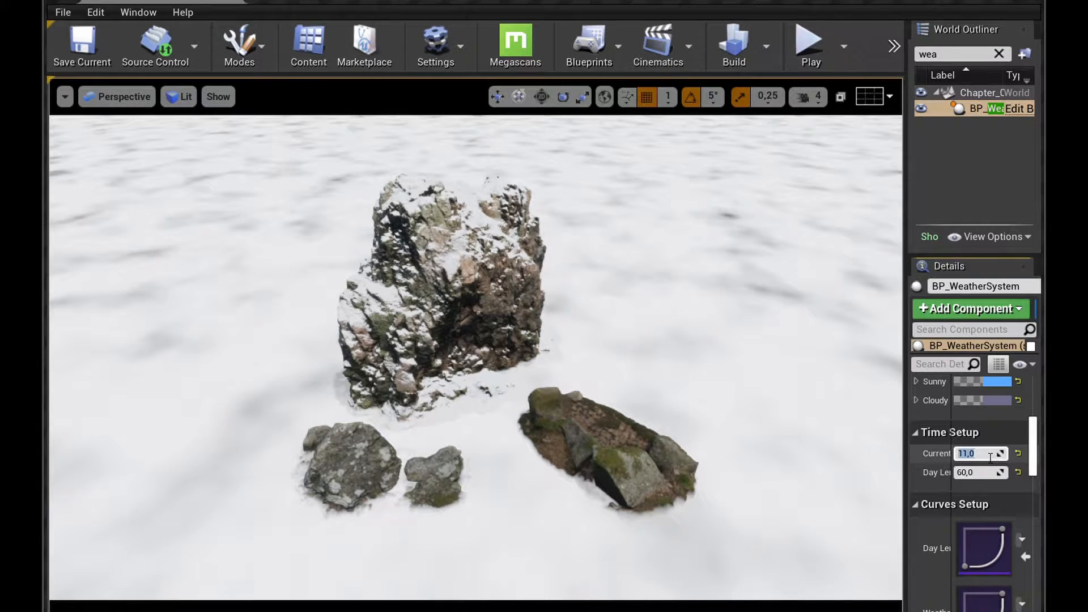
pyautogui.write('16')
pyautogui.press('Return')
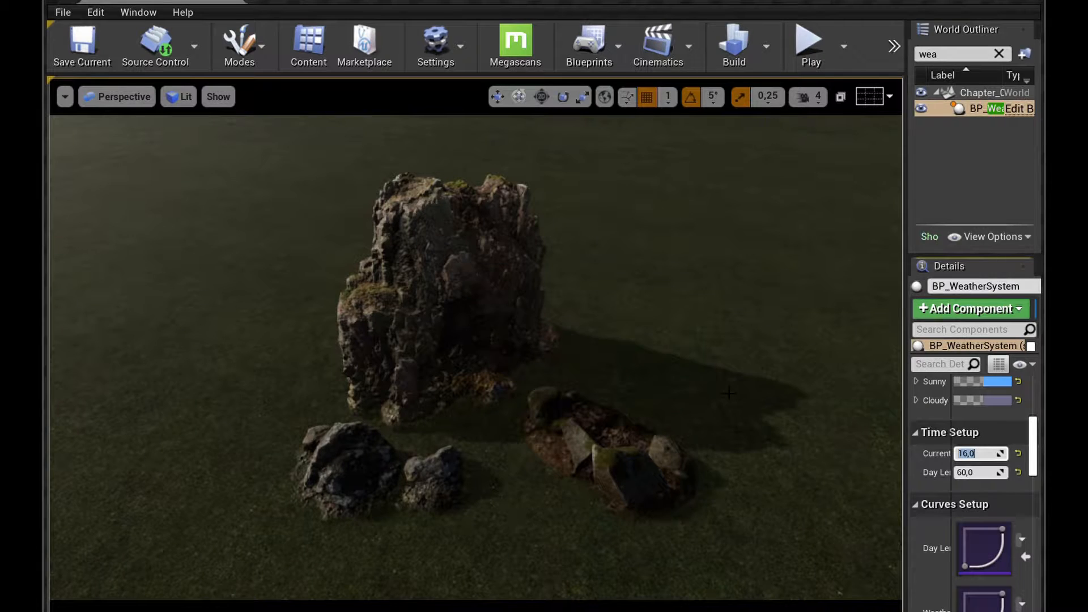
pyautogui.write('9')
pyautogui.press('Return')
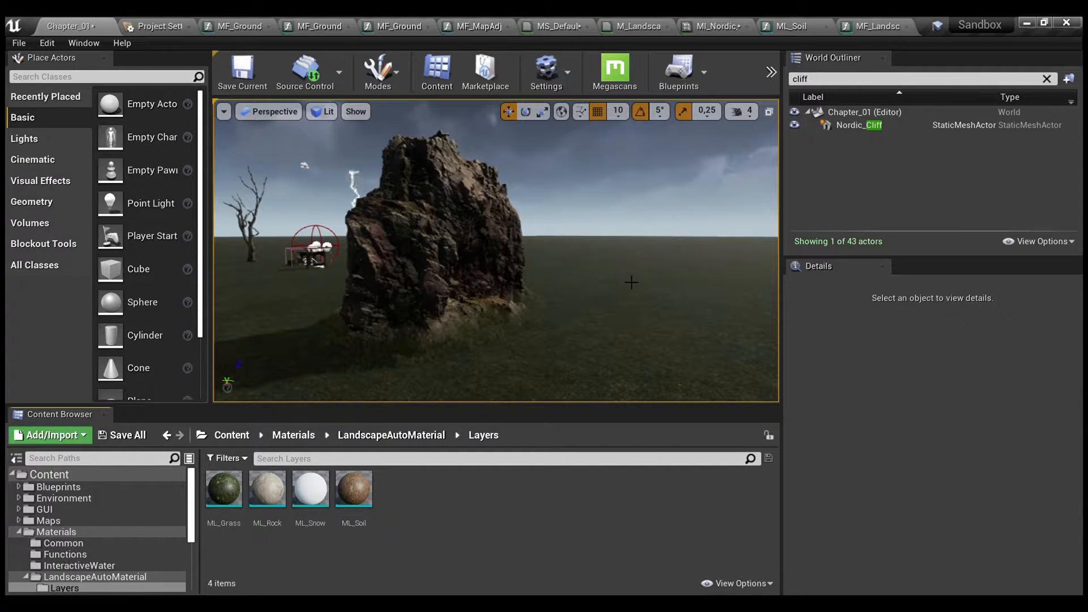
# Search the Project Settings for "runtime" and "virtual" to check the virtual texture support options, and close the settings.
pyautogui.click(148, 32)
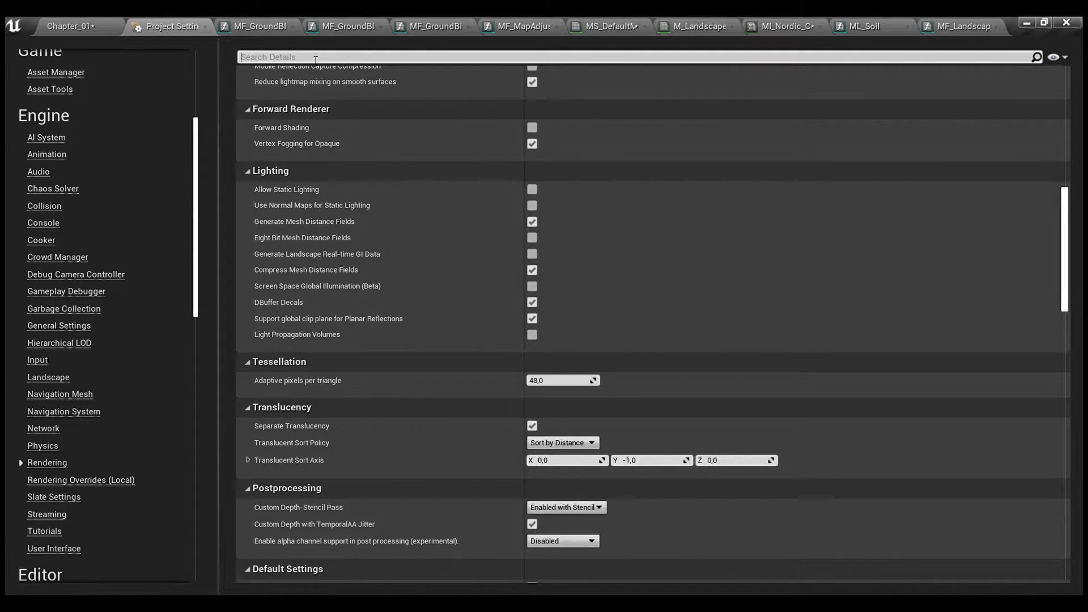
pyautogui.click(315, 57)
pyautogui.write('run')
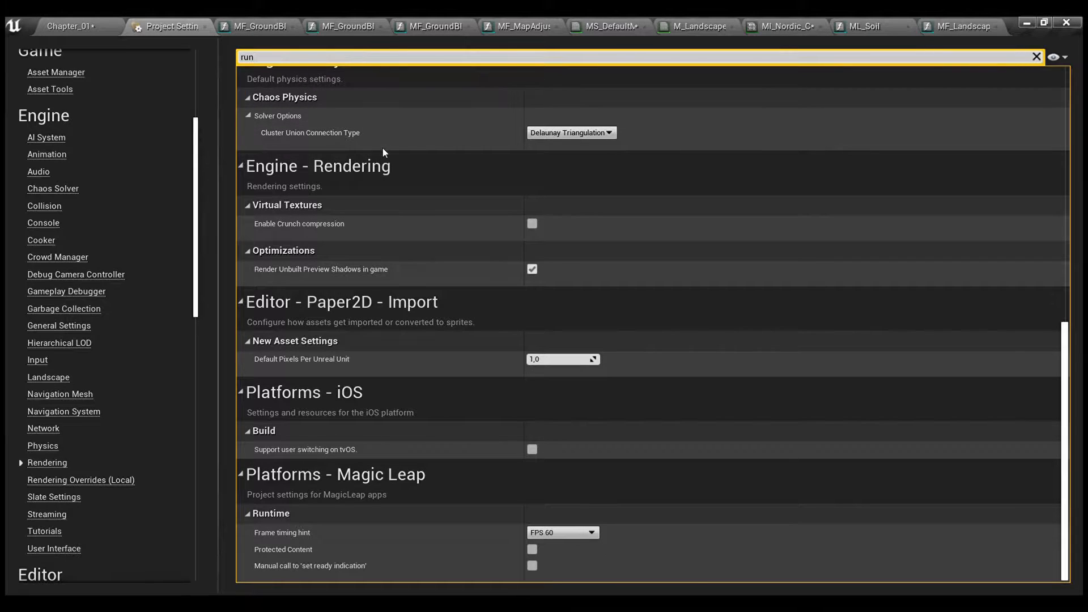
pyautogui.write('time')
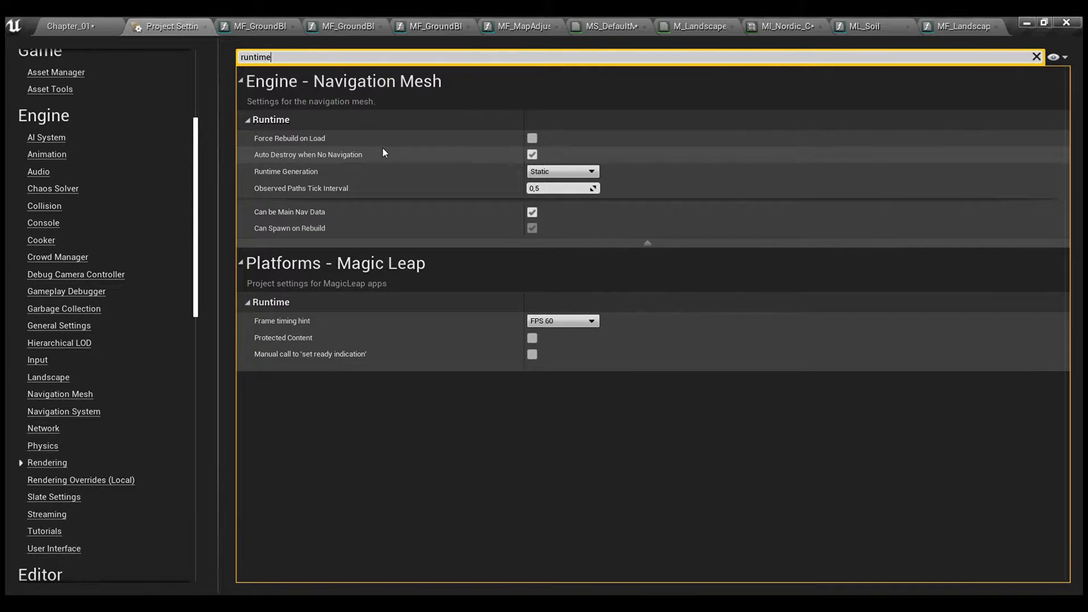
pyautogui.hotkey('ctrl', 'a')
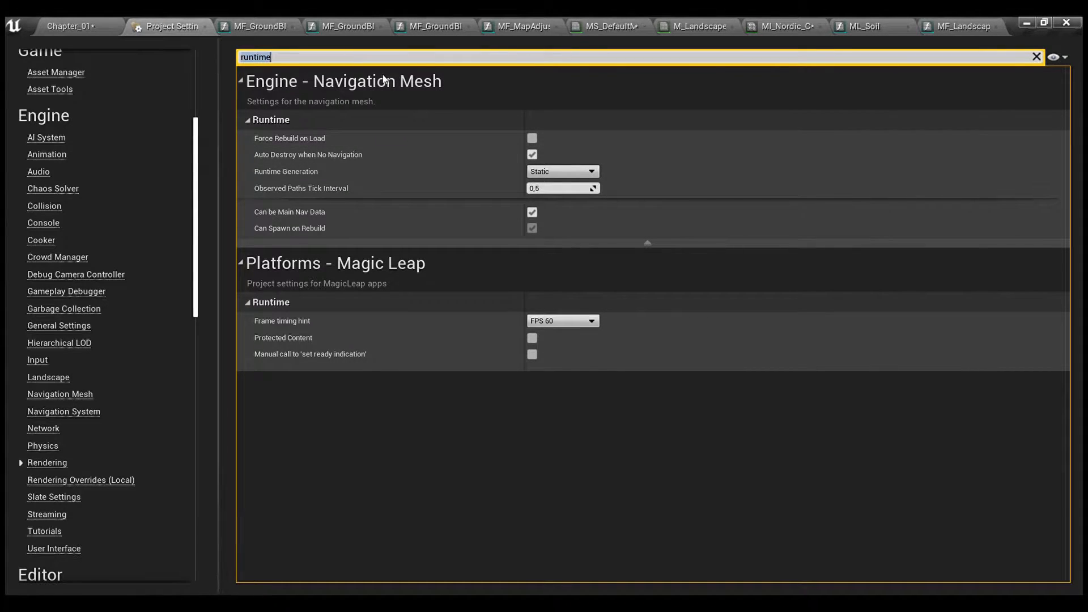
pyautogui.write('vir')
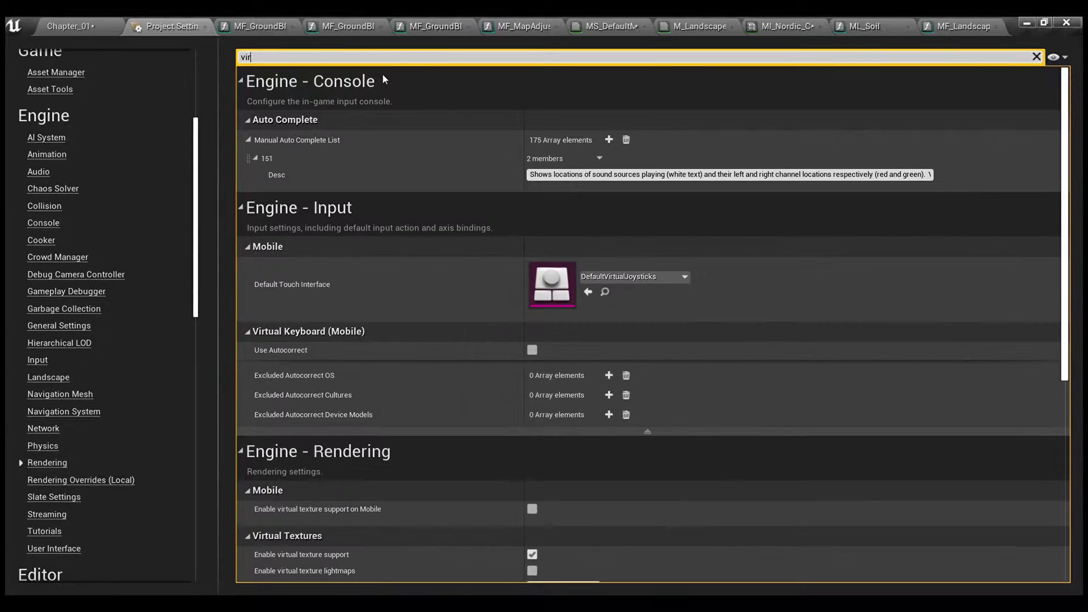
pyautogui.write('tual')
pyautogui.scroll(-2, 407, 232)
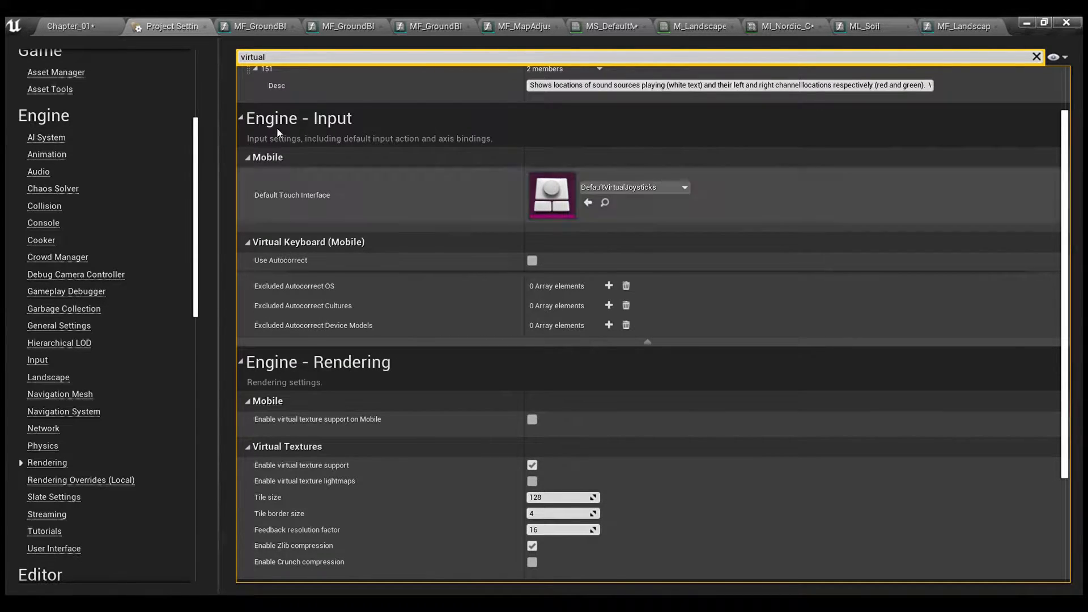
pyautogui.click(205, 26)
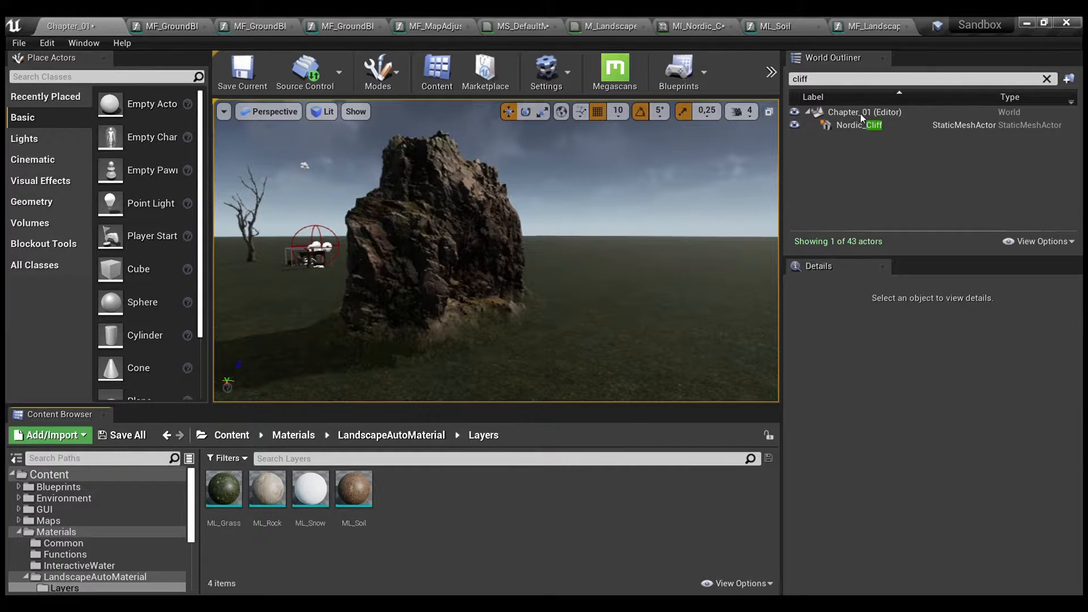
# Filter the level's actors by "runt", select the RuntimeVirtualTextureVolume and clear the filter on its details.
pyautogui.click(850, 79)
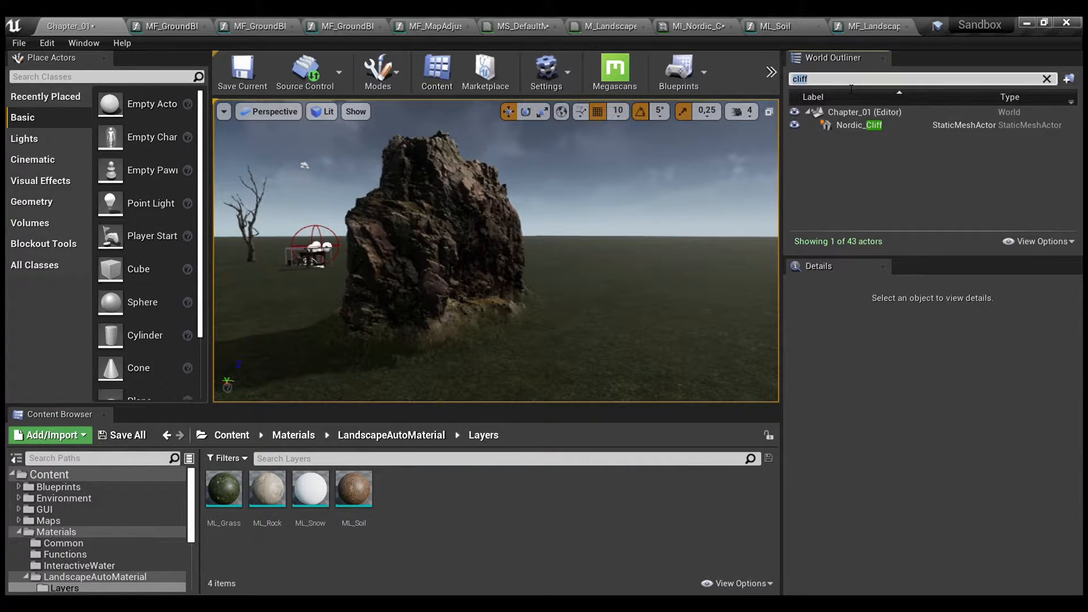
pyautogui.write('runt')
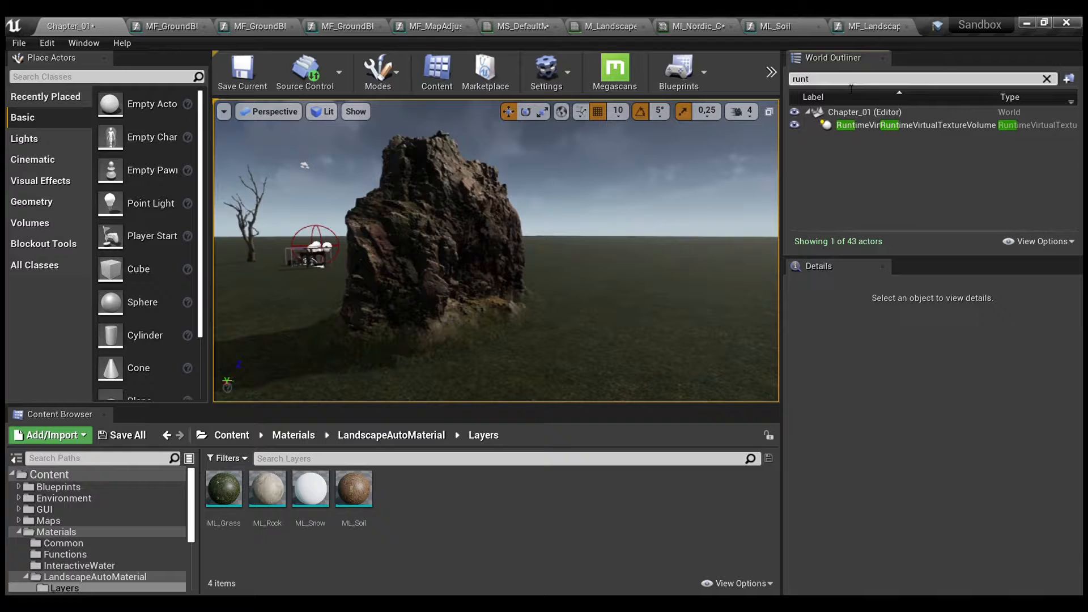
pyautogui.click(846, 124)
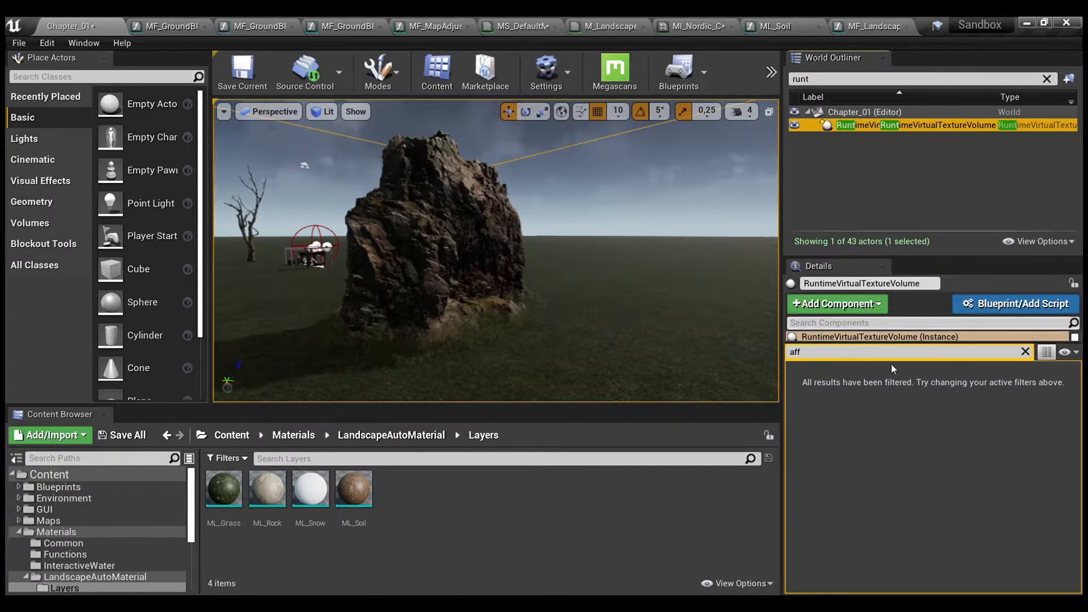
pyautogui.click(1026, 352)
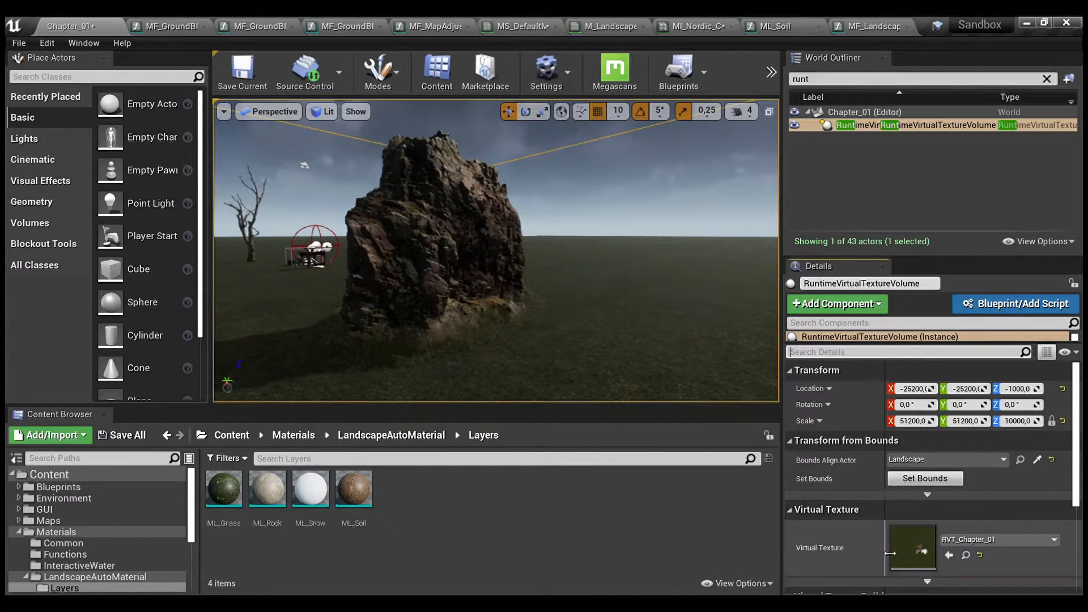
# Locate the volume's RVT_Chapter_01 texture asset, open it to review its size and layout settings, and return to the level.
pyautogui.click(967, 554)
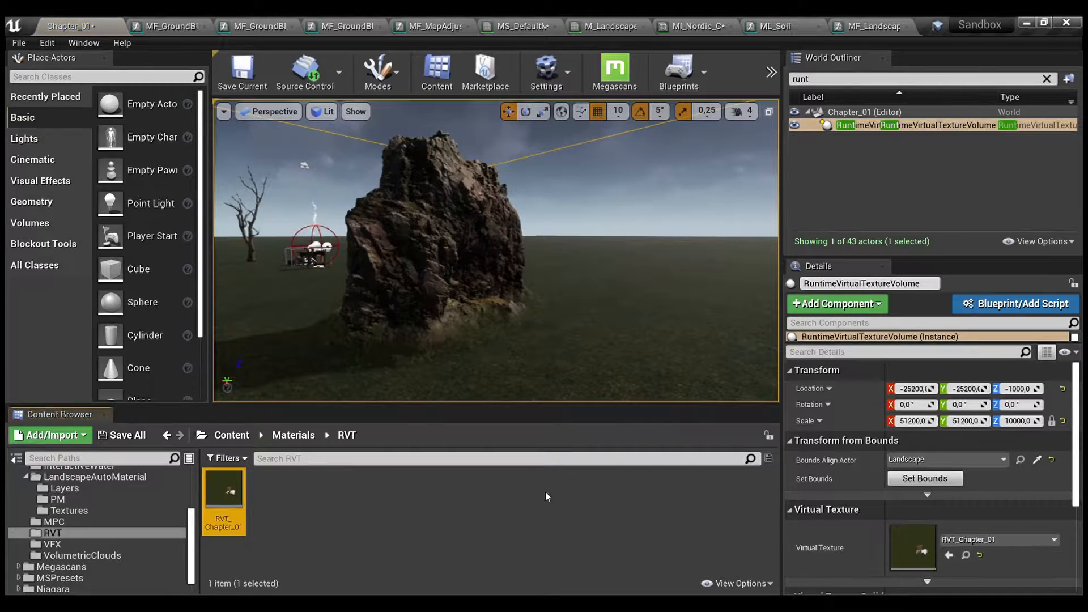
pyautogui.doubleClick(235, 504)
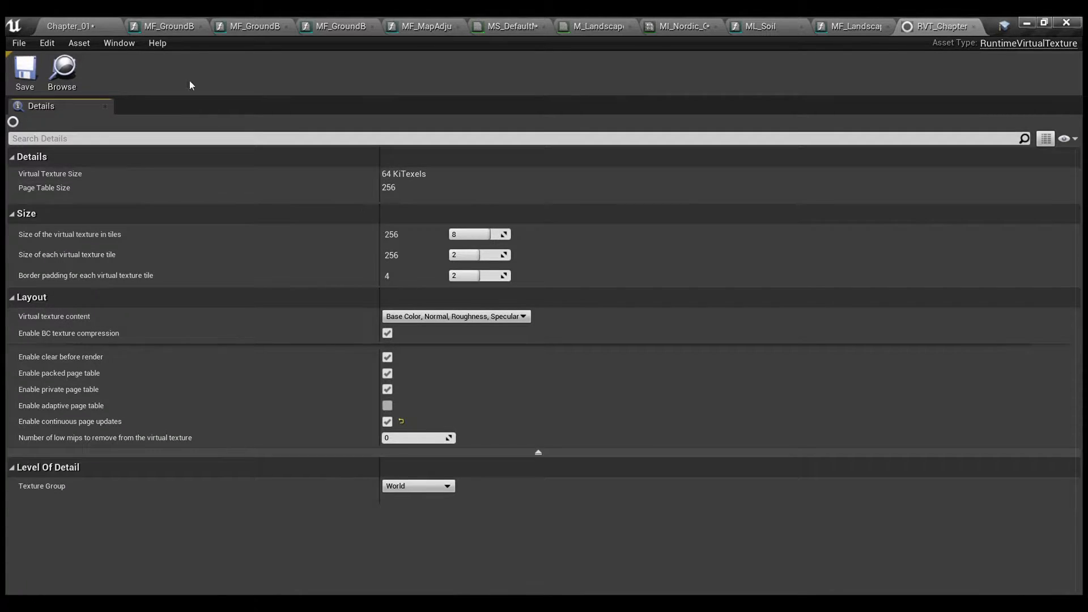
pyautogui.click(77, 19)
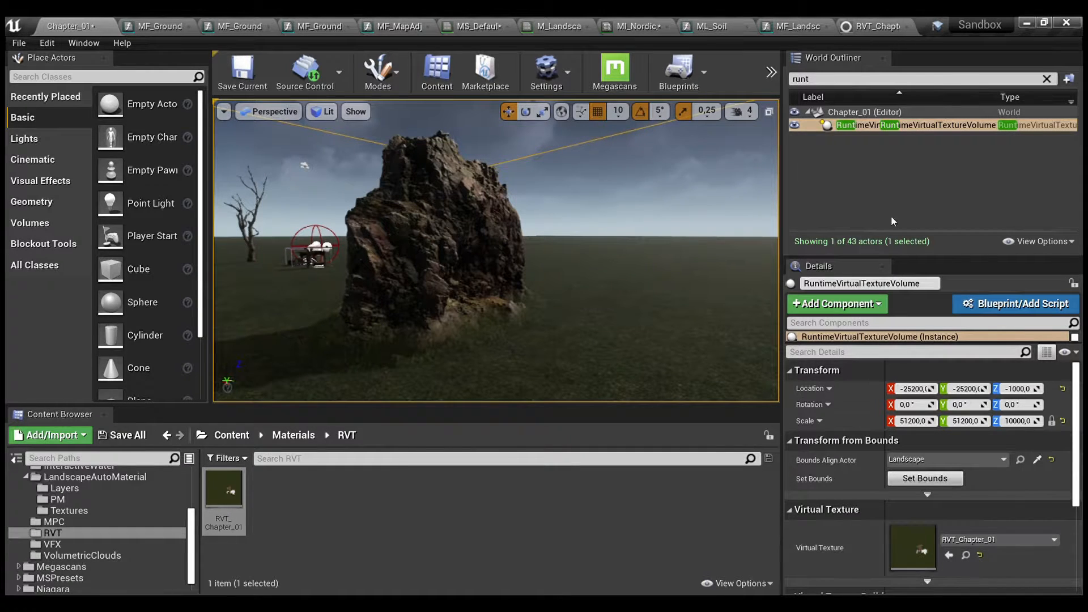
# Compare the RuntimeVirtualTextureVolume's transform and bounds settings with the transform of the Landscape actor.
pyautogui.click(861, 126)
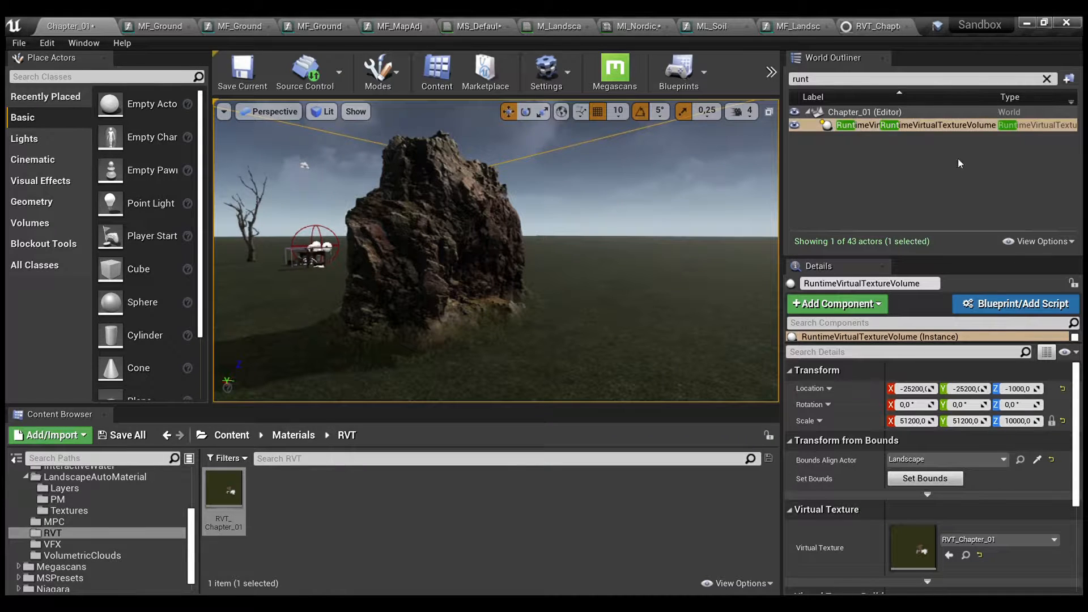
pyautogui.click(919, 479)
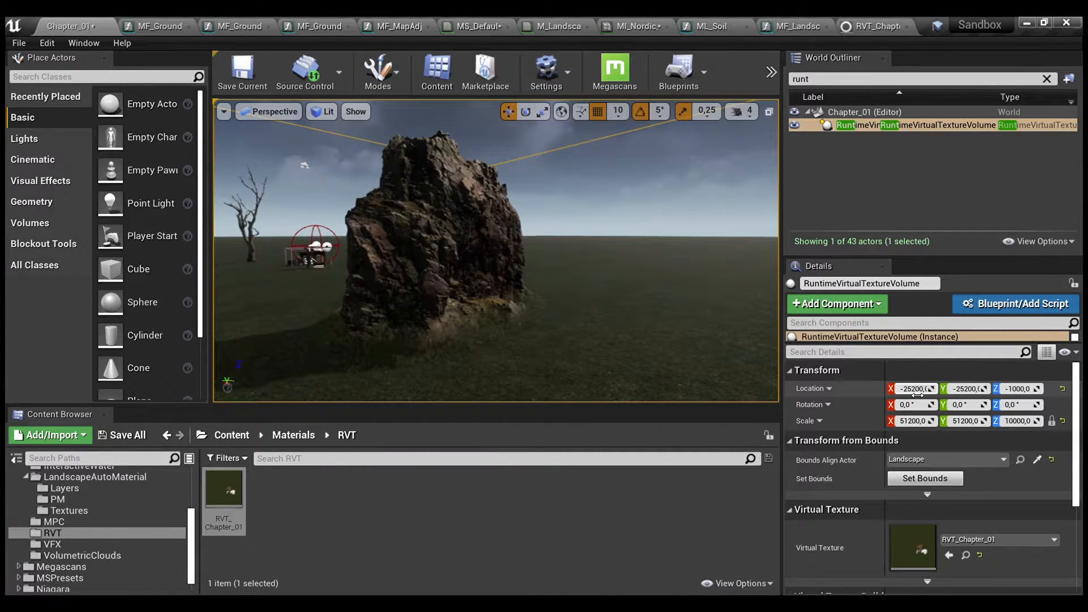
pyautogui.doubleClick(830, 82)
pyautogui.write('land')
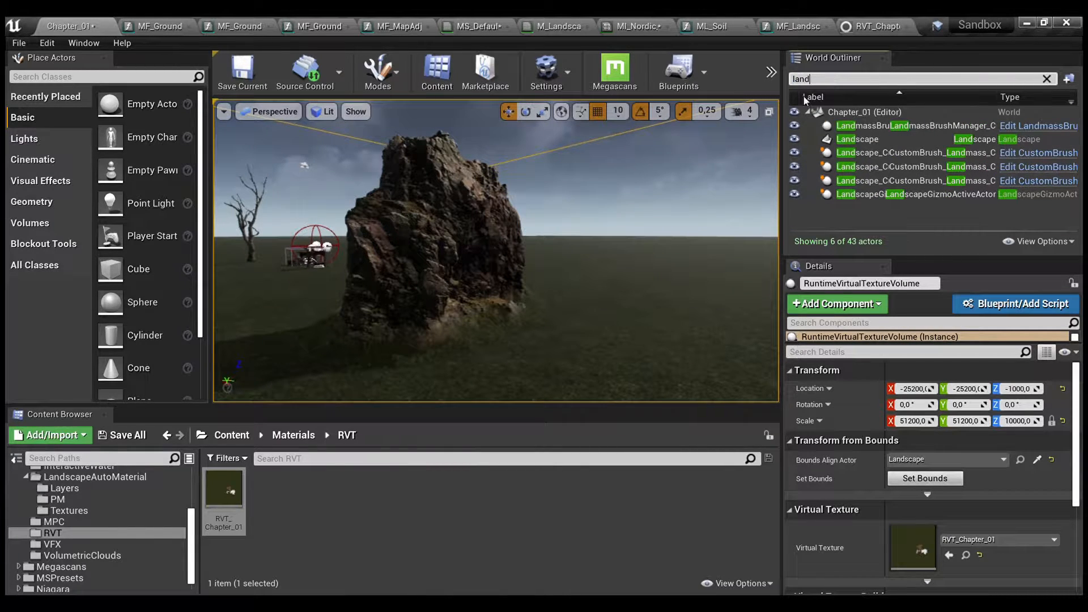
pyautogui.click(867, 140)
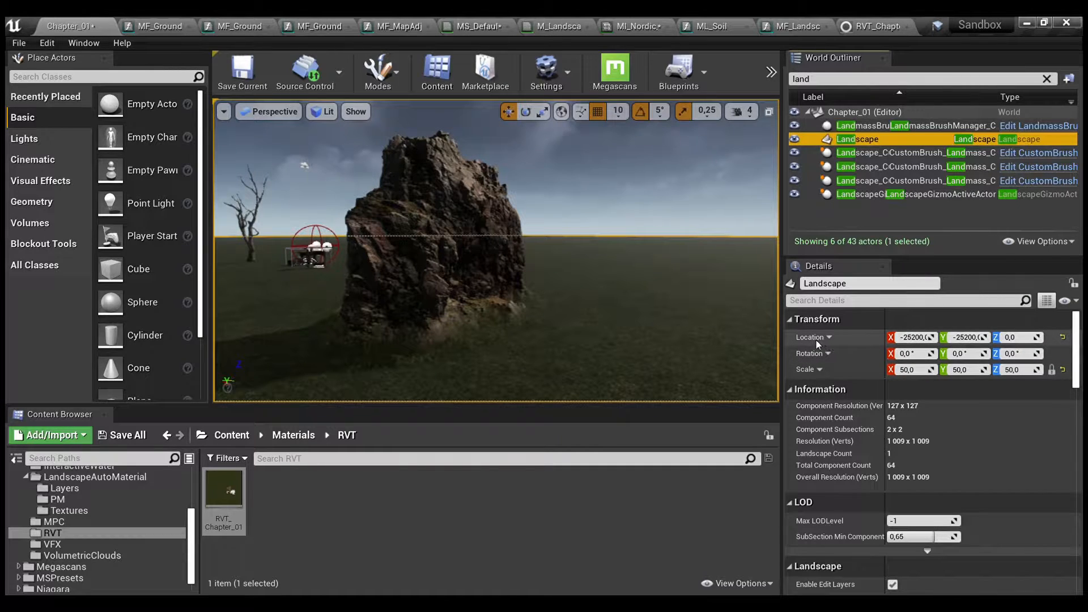
# Find the RuntimeVirtualTextureVolume again with the filter "runt" and set its Z location to 0 while viewing the submerged rocks.
pyautogui.click(843, 85)
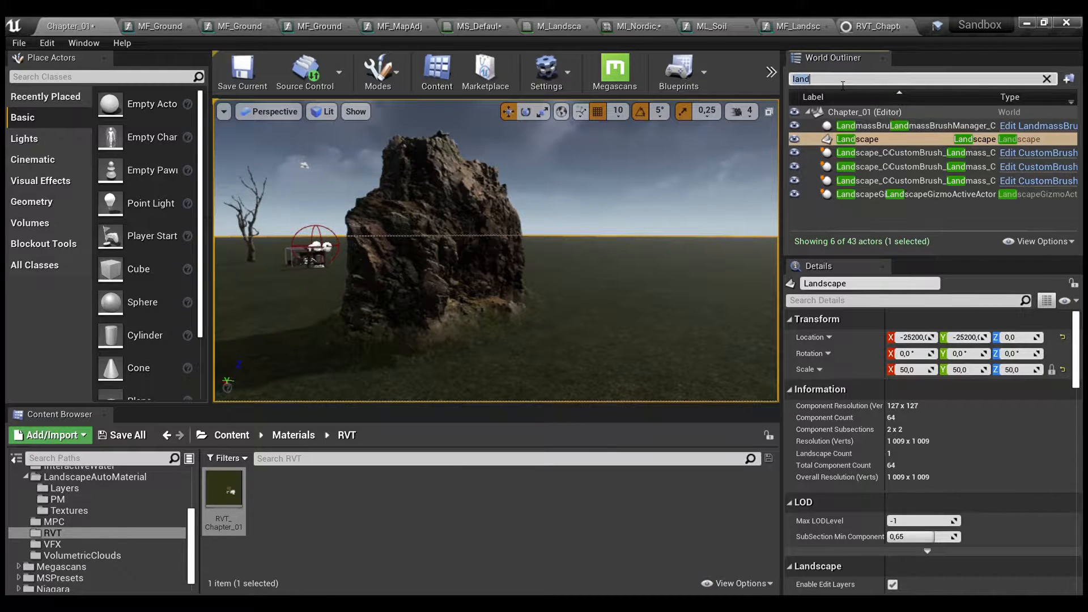
pyautogui.write('runt')
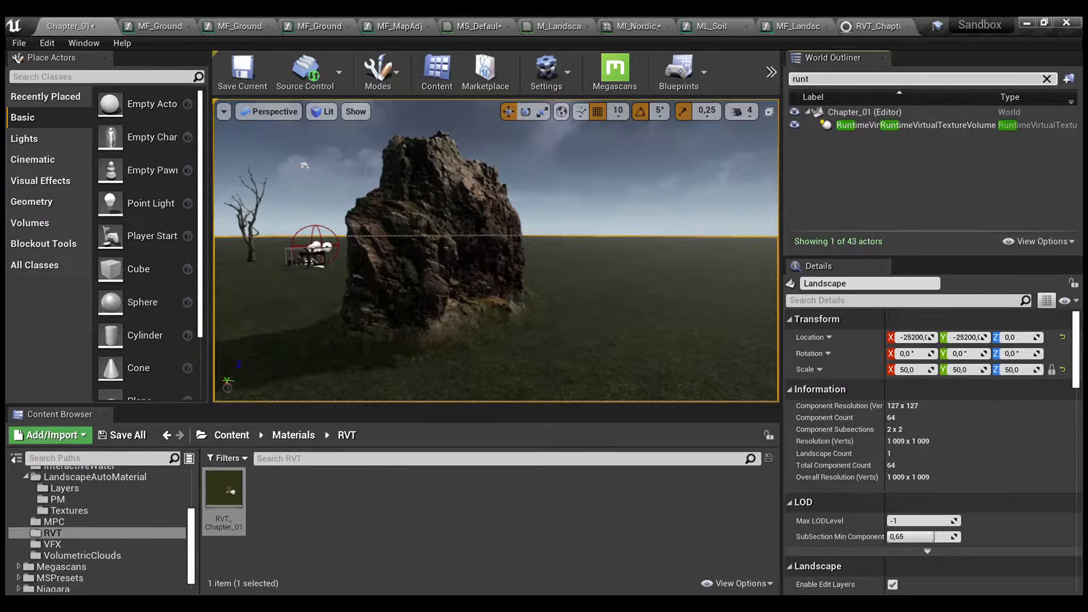
pyautogui.click(869, 127)
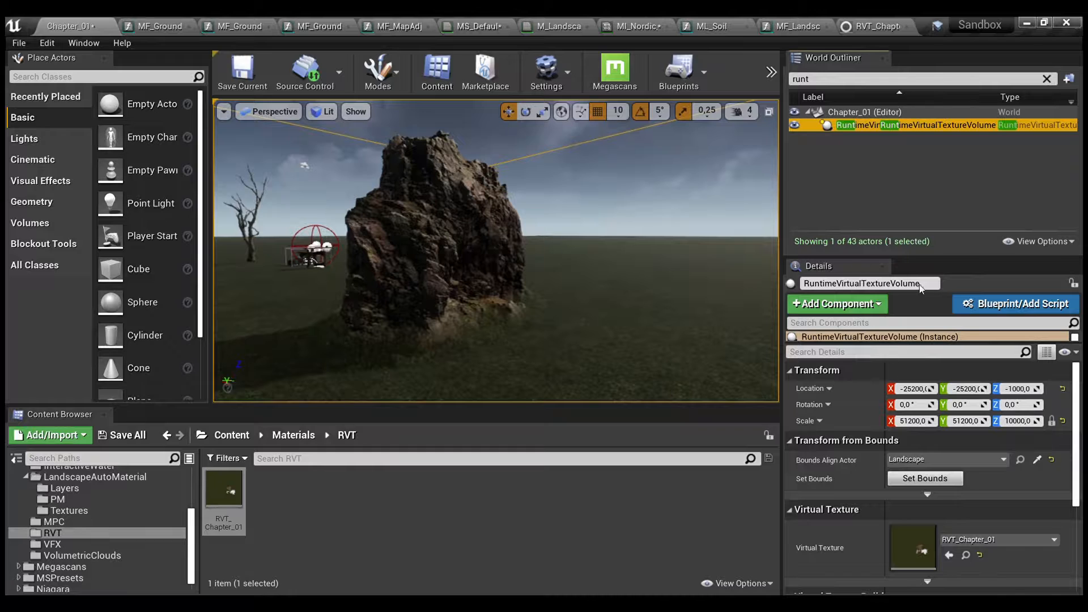
pyautogui.moveTo(539, 245); pyautogui.dragTo(761, 239, button='right')
pyautogui.press('w')
pyautogui.press('q')
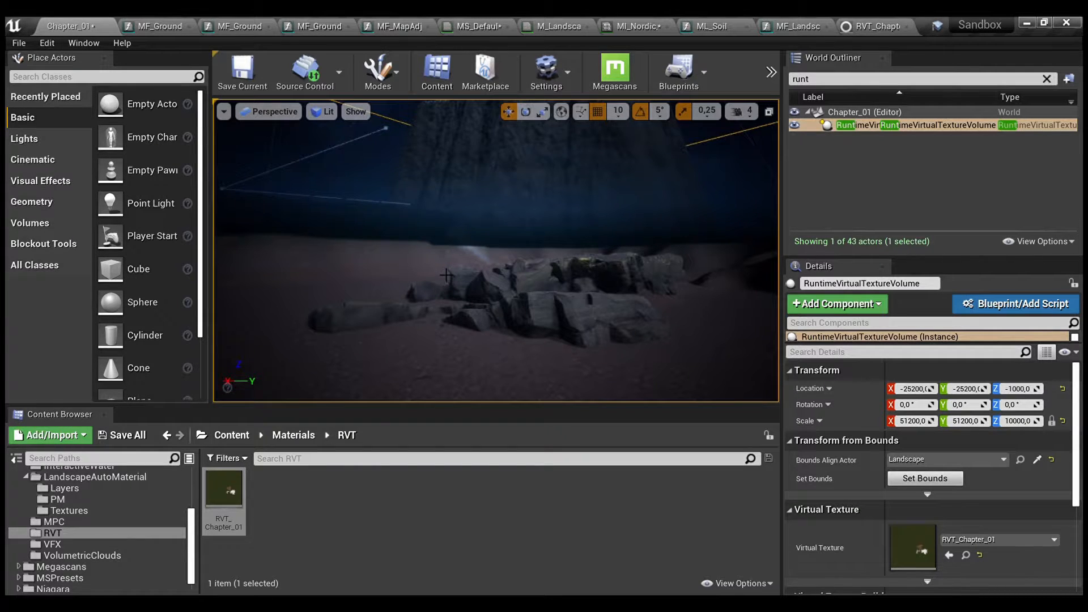
pyautogui.click(1031, 390)
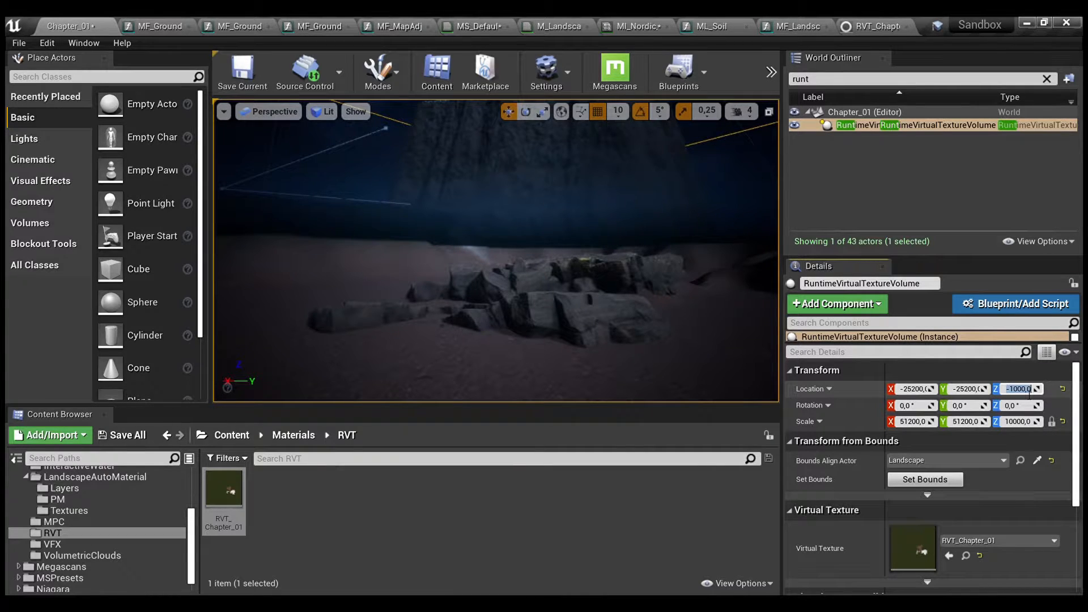
pyautogui.write('0')
pyautogui.press('Return')
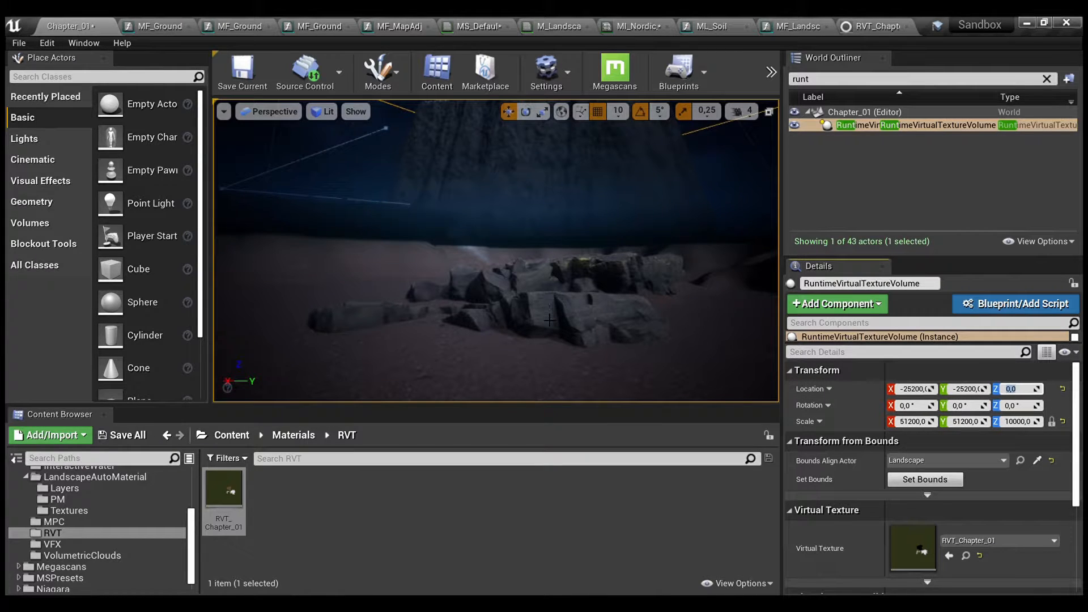
# Open the RVT_Chapter_01 asset and set its size of the virtual texture in tiles to 10.
pyautogui.click(234, 512)
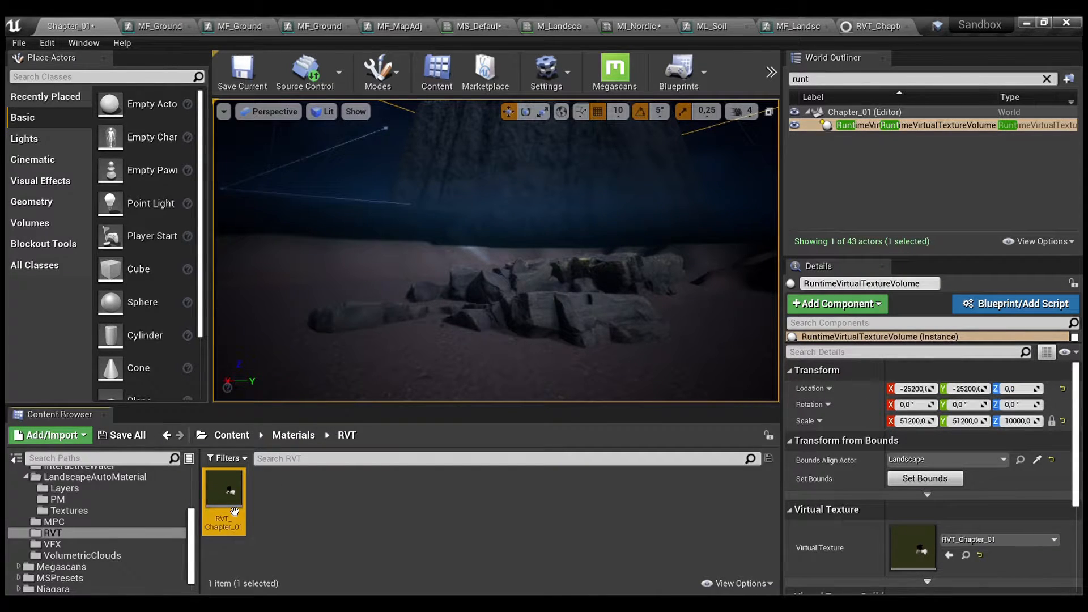
pyautogui.doubleClick(235, 511)
pyautogui.click(480, 235)
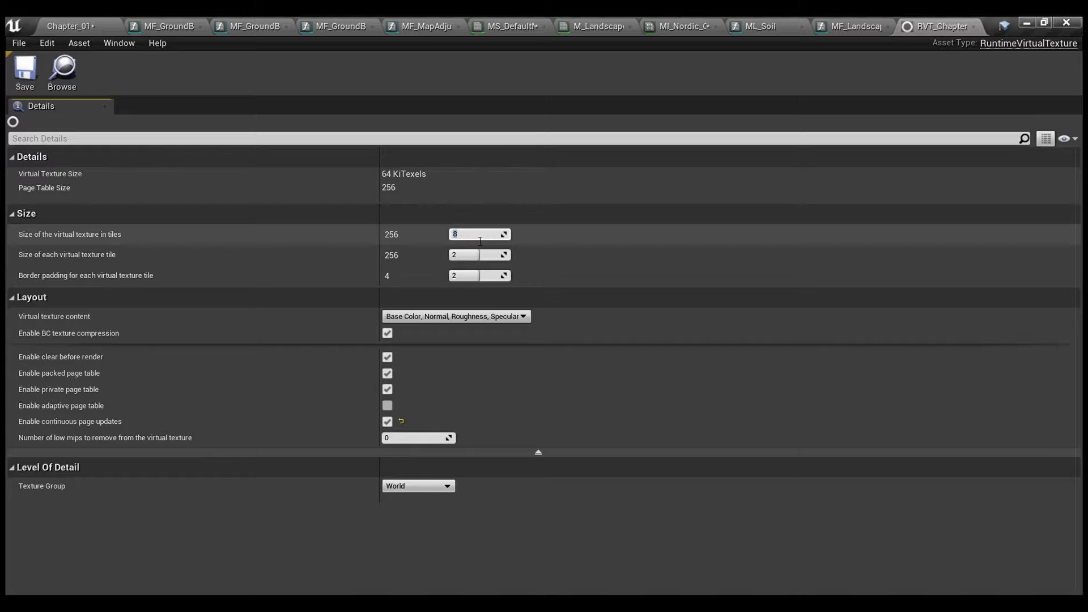
pyautogui.write('10')
pyautogui.press('Tab')
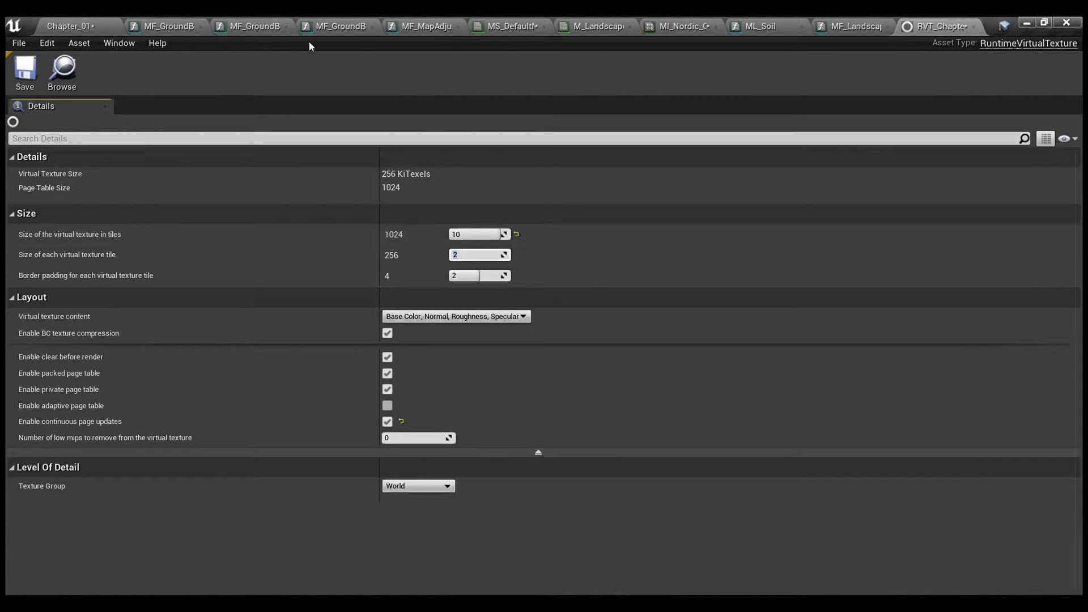
# Return to the Chapter_01 level and raise the Nordic_Rocks mesh to Z -420.
pyautogui.click(70, 23)
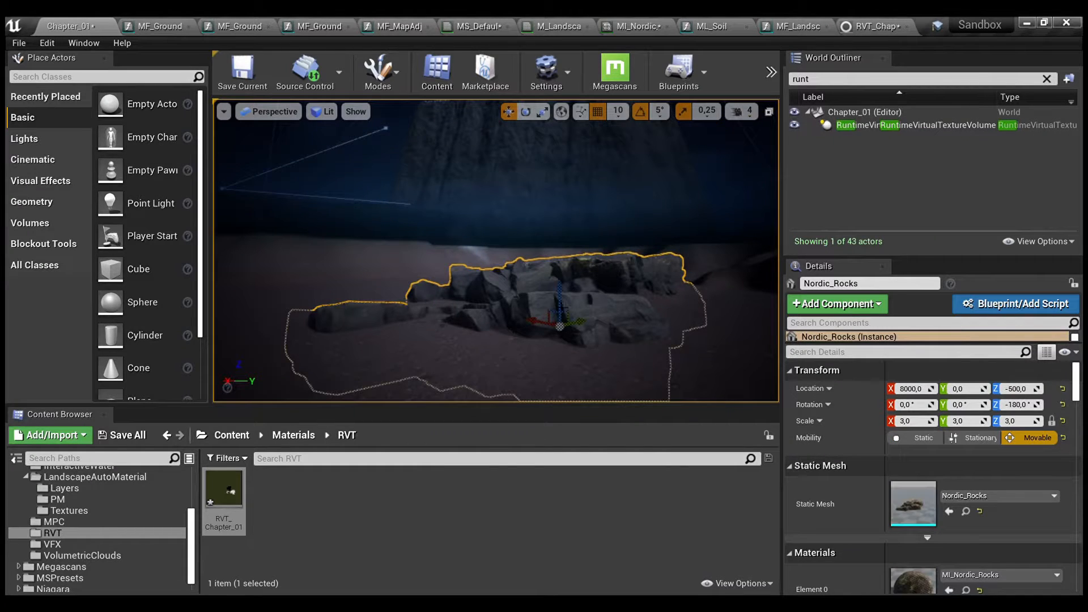
pyautogui.moveTo(566, 305); pyautogui.dragTo(571, 312, button='right')
pyautogui.moveTo(564, 304); pyautogui.dragTo(545, 278)
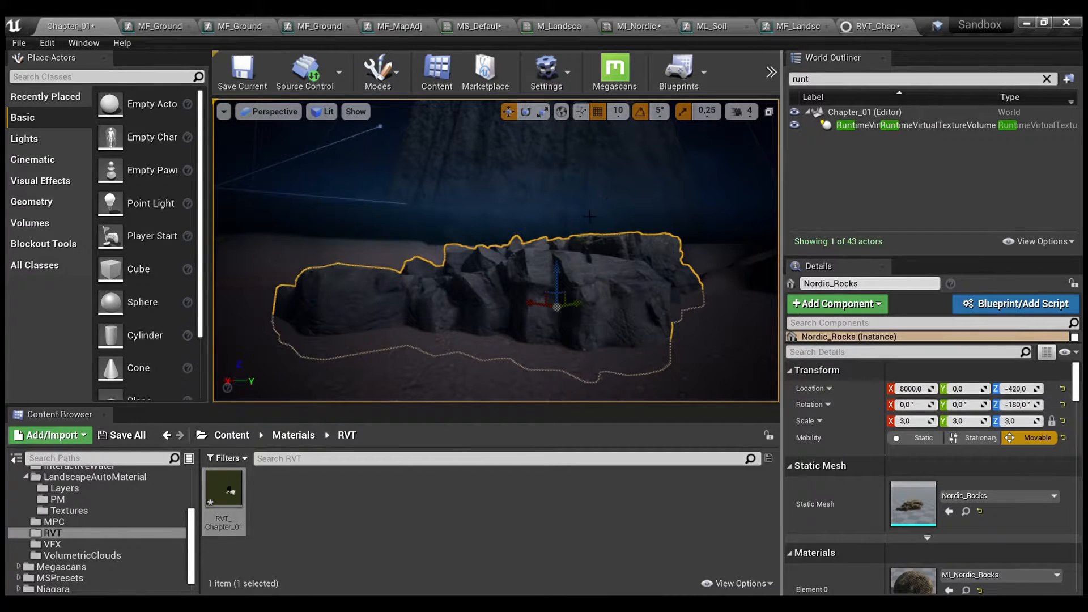
# Locate the rocks' MI_Nordic_Rocks material instance, open it and disable its PDO option.
pyautogui.click(967, 590)
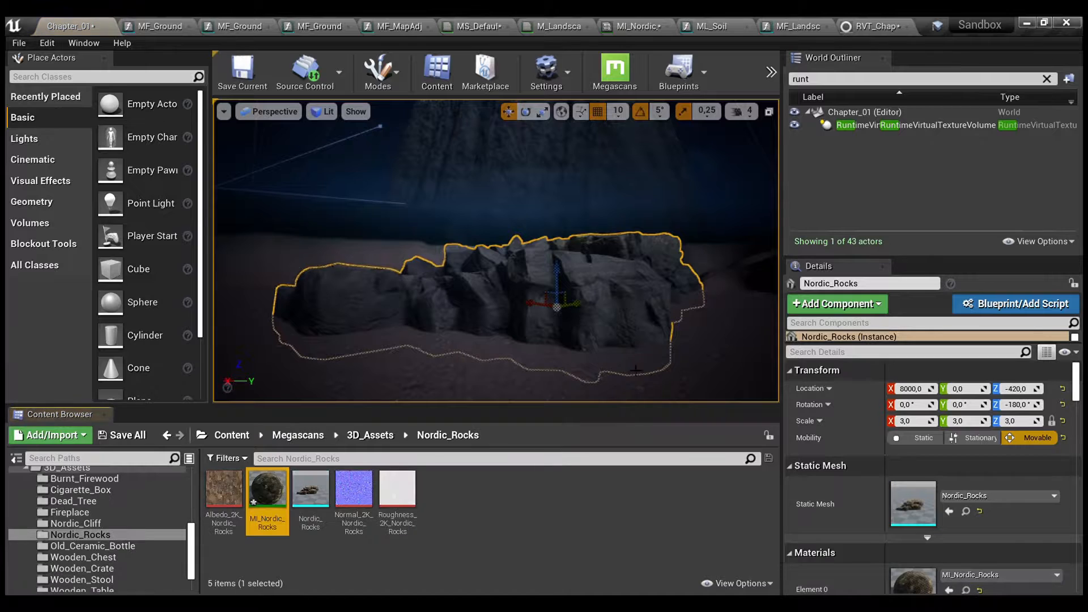
pyautogui.doubleClick(261, 486)
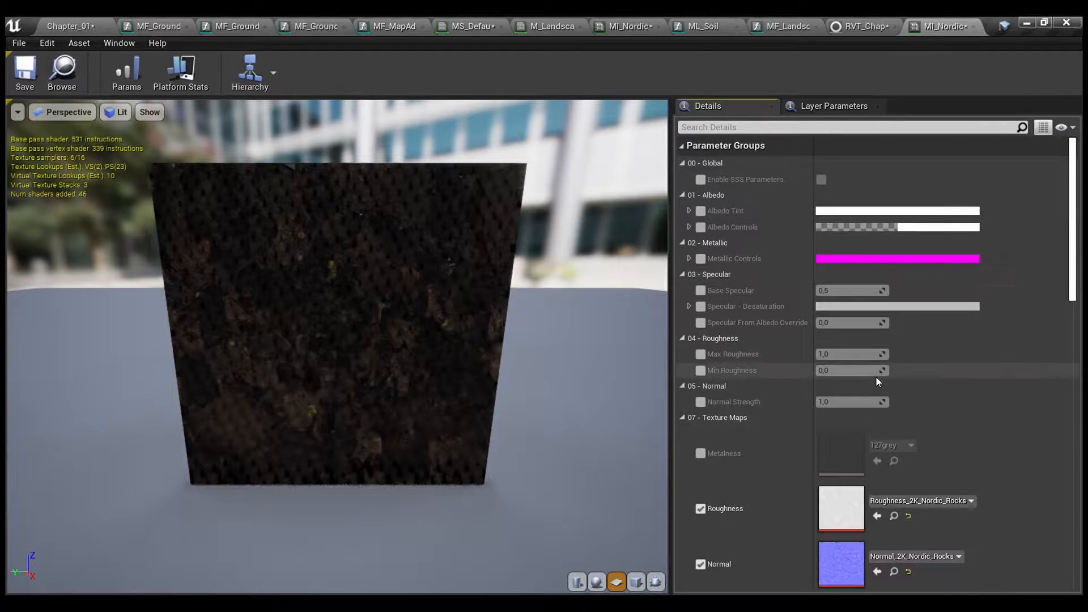
pyautogui.scroll(-5, 877, 379)
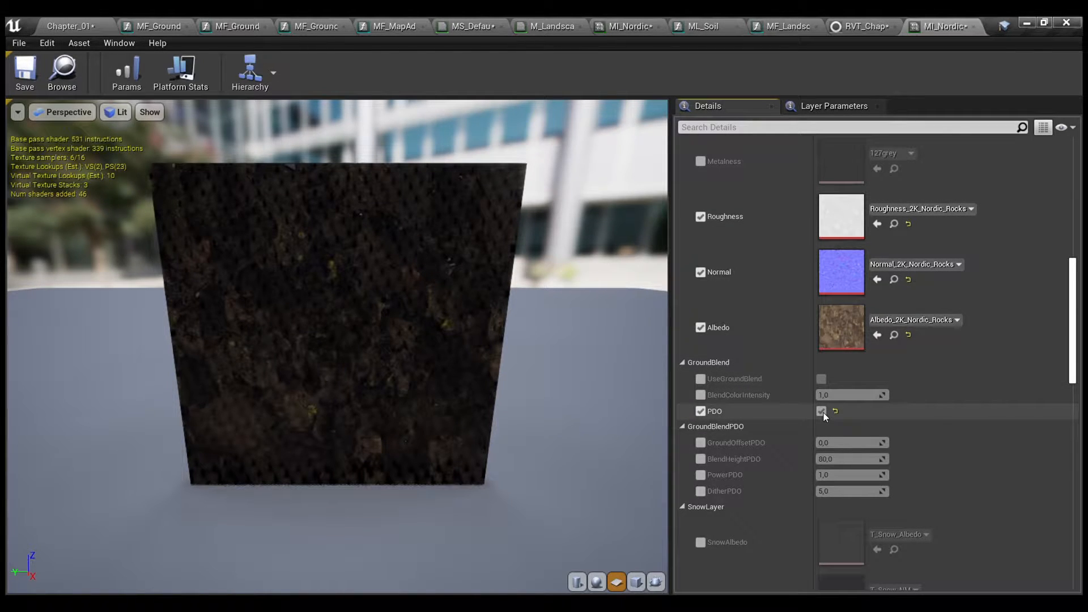
pyautogui.click(822, 412)
# Override and enable the UseGroundBlend and RVT-DF parameters in the GroundBlend group of MI_Nordic_Rocks.
pyautogui.click(701, 380)
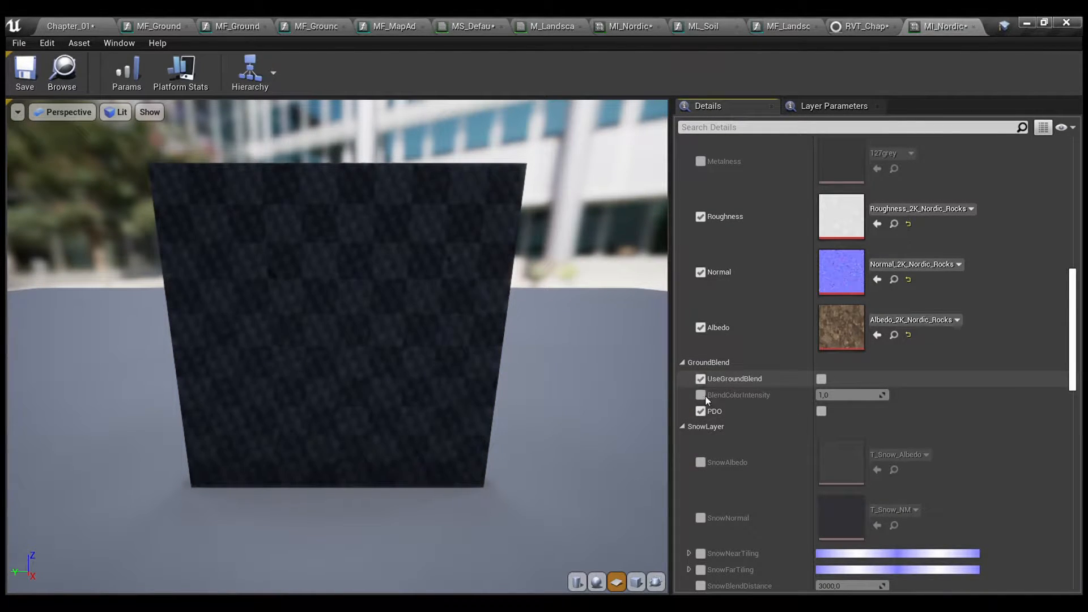
pyautogui.click(822, 380)
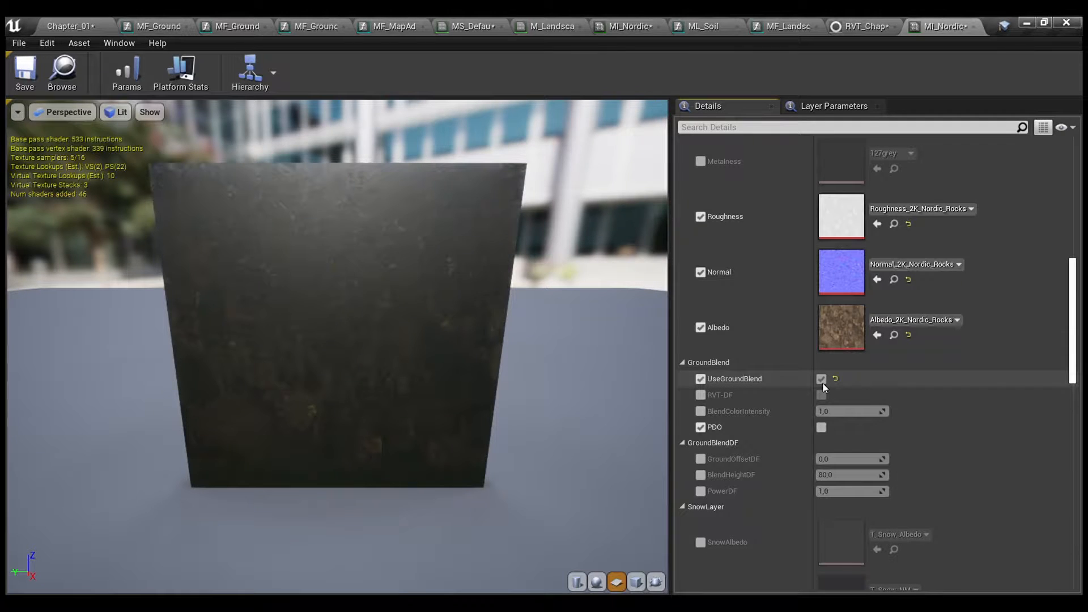
pyautogui.click(700, 395)
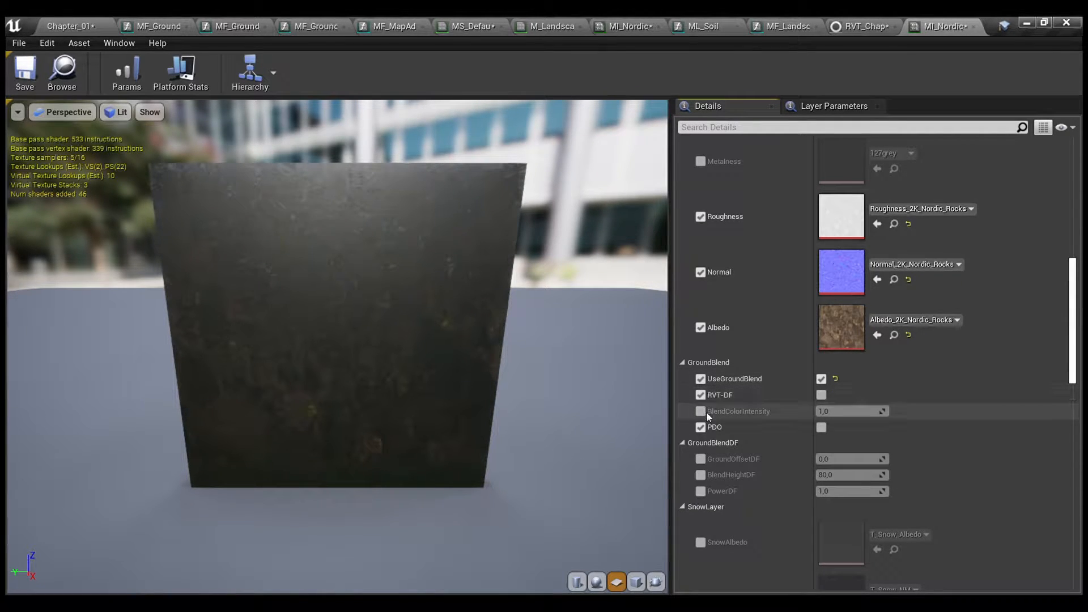
pyautogui.click(822, 395)
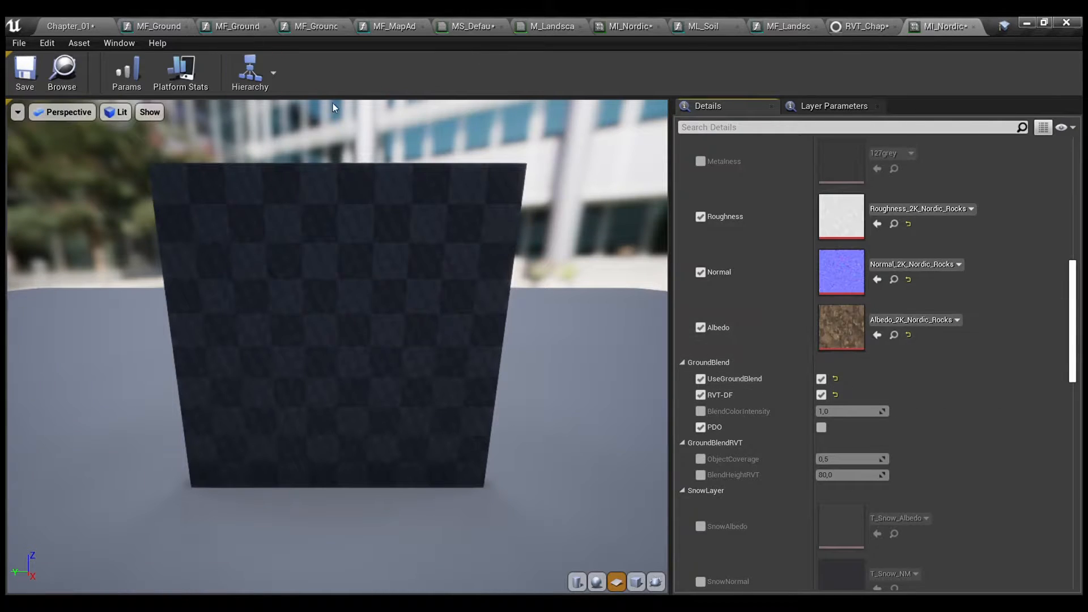
# In the Chapter_01 level, lift Nordic_Rocks above the water to Z 110, and lower the mesh back underwater to Z -450.
pyautogui.click(88, 18)
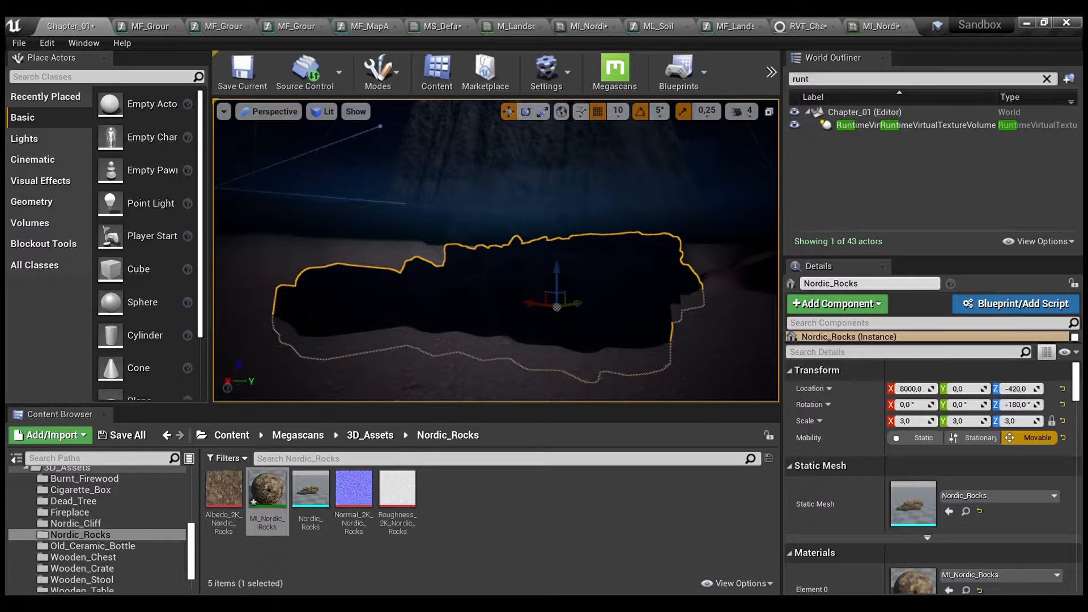
pyautogui.moveTo(564, 315)
pyautogui.mouseDown(button='right')
pyautogui.moveTo(564, 334)
pyautogui.moveTo(565, 315)
pyautogui.mouseUp(button='right')
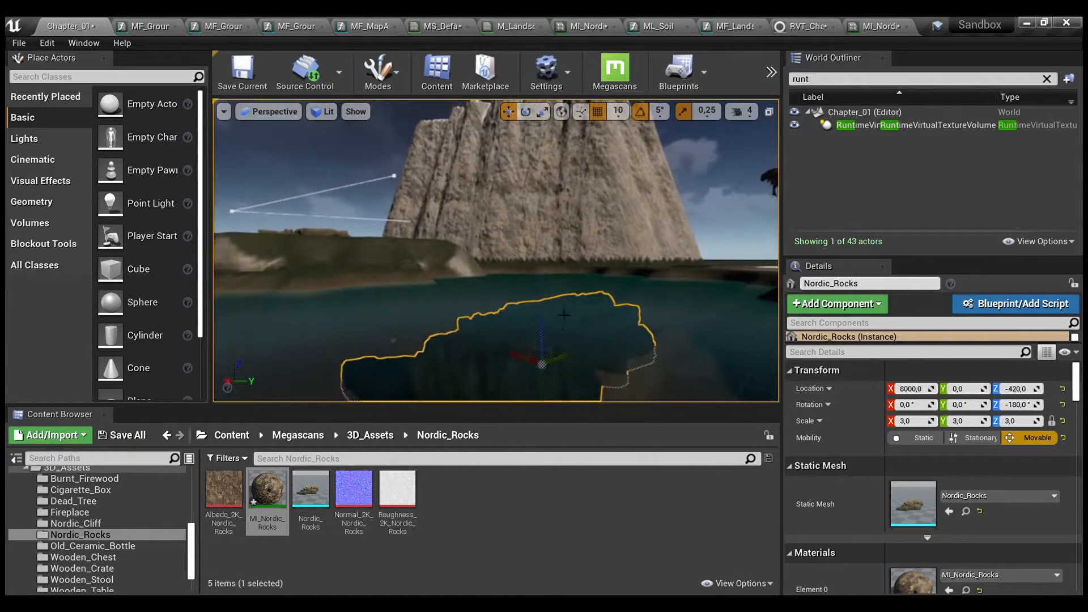
pyautogui.moveTo(537, 323); pyautogui.dragTo(549, 227)
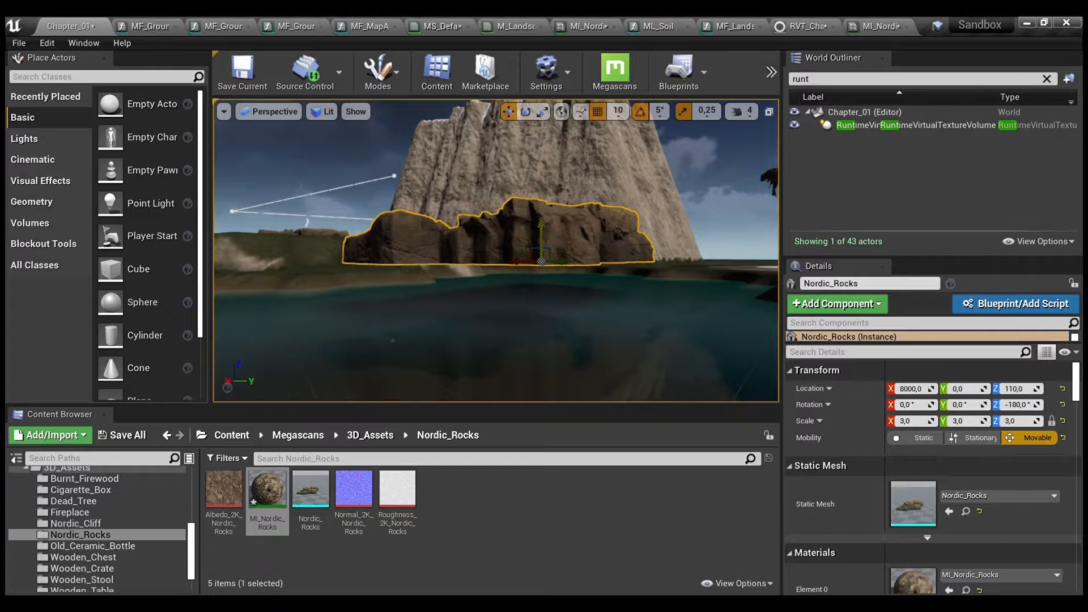
pyautogui.moveTo(542, 226); pyautogui.dragTo(540, 333)
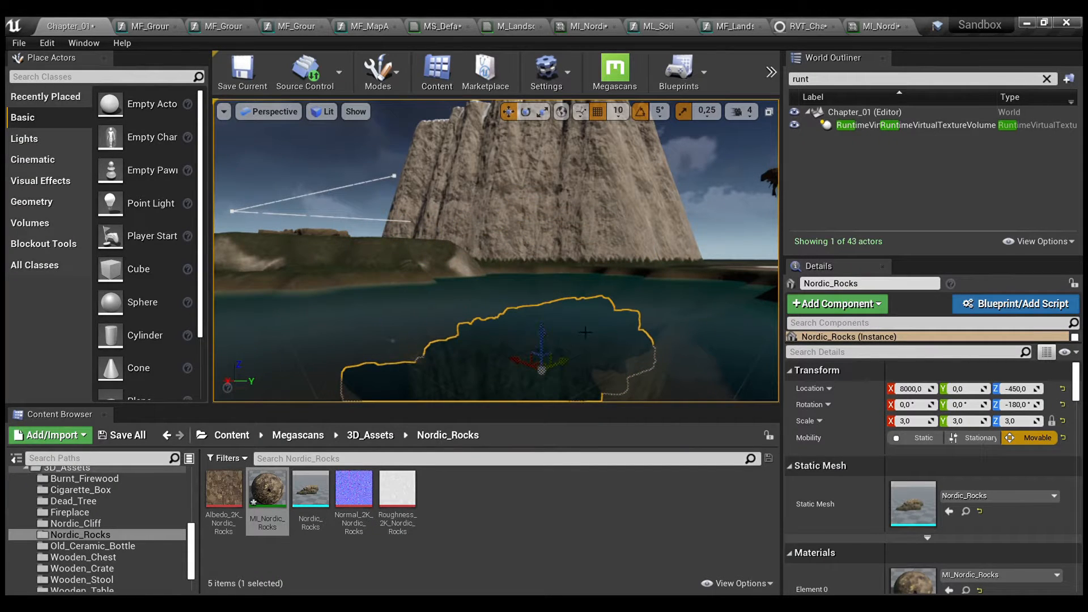
pyautogui.moveTo(539, 333)
pyautogui.mouseDown(button='right')
pyautogui.moveTo(540, 354)
pyautogui.moveTo(539, 337)
pyautogui.mouseUp(button='right')
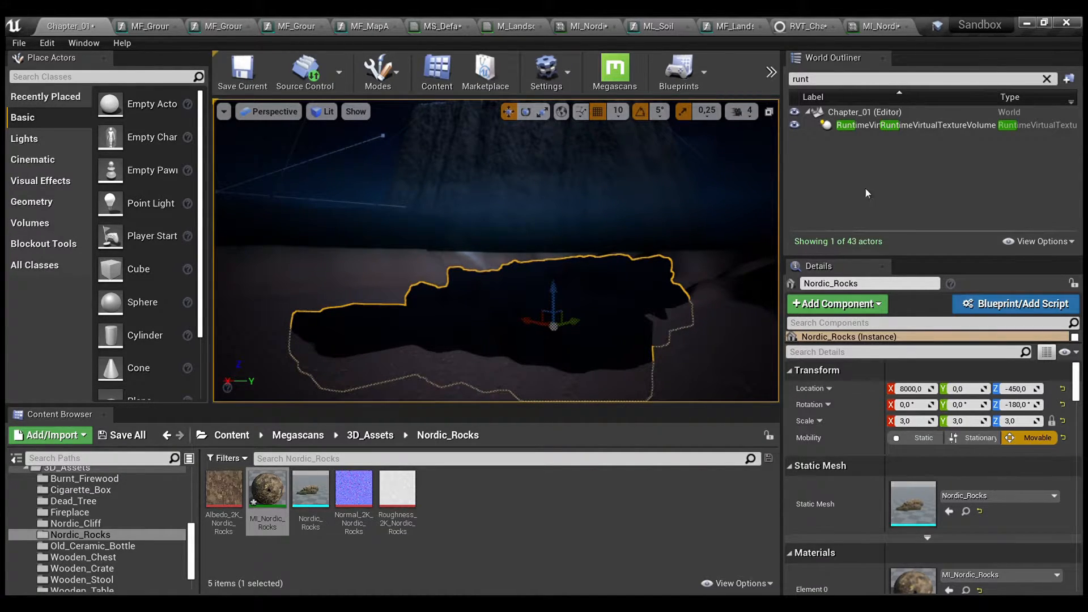
# Set the RuntimeVirtualTextureVolume's Z location to -1000 and inspect the blending on the submerged rocks.
pyautogui.click(870, 125)
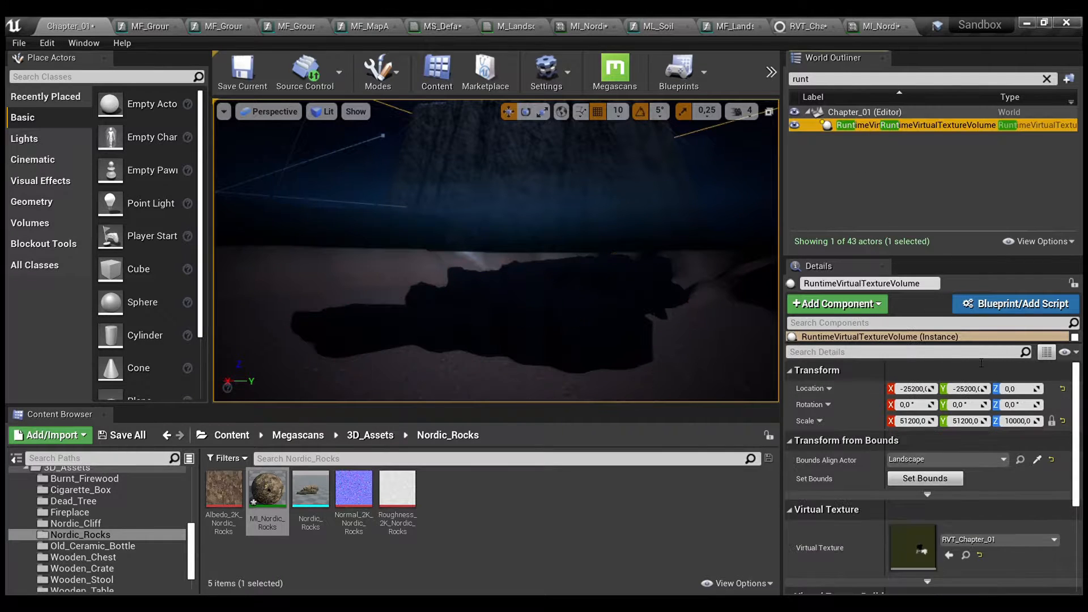
pyautogui.click(1027, 392)
pyautogui.write('-1000')
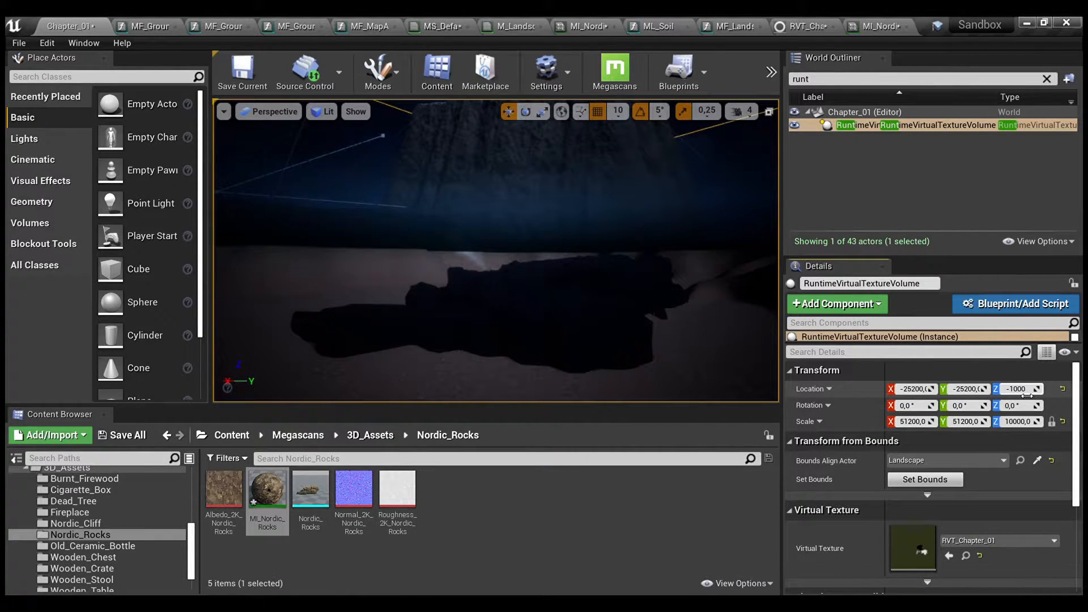
pyautogui.press('Return')
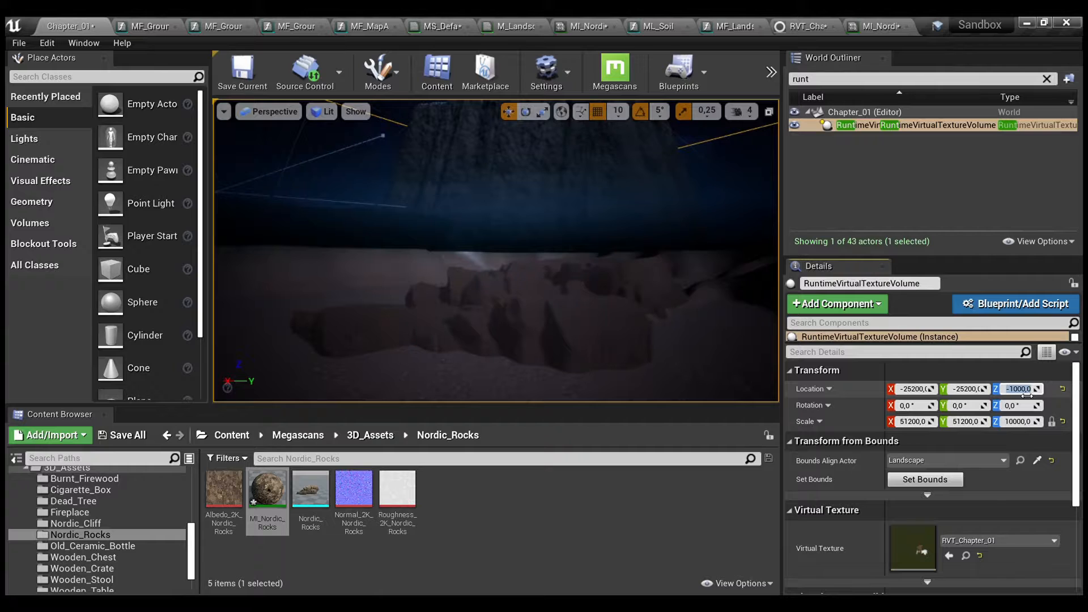
pyautogui.moveTo(496, 249)
pyautogui.mouseDown(button='right')
pyautogui.moveTo(496, 234)
pyautogui.moveTo(496, 264)
pyautogui.moveTo(494, 255)
pyautogui.mouseUp(button='right')
pyautogui.press('s')
pyautogui.press('w')
pyautogui.moveTo(658, 224); pyautogui.dragTo(657, 220, button='right')
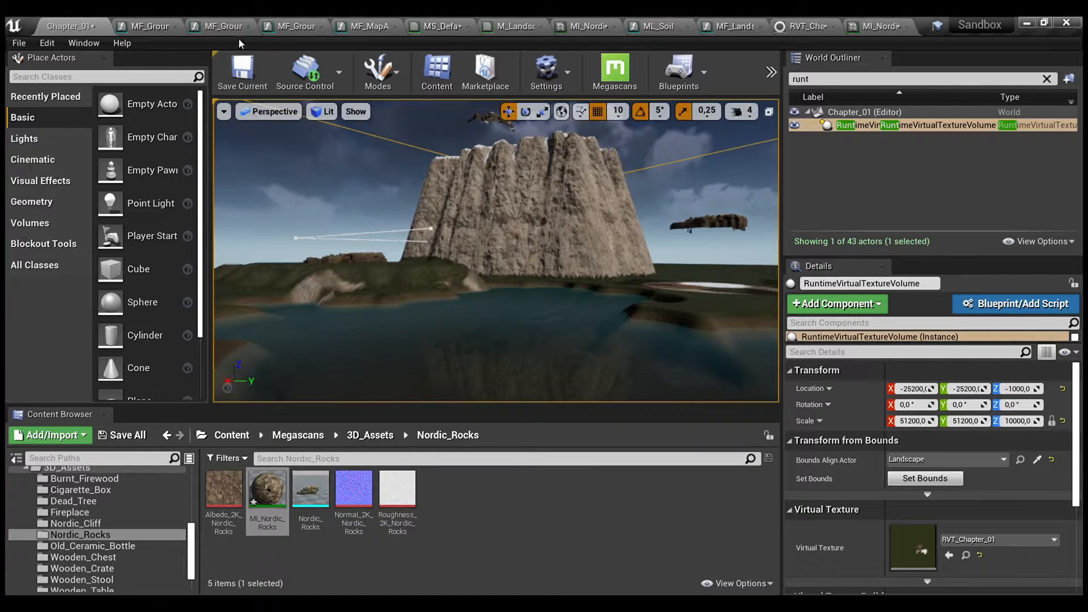
# Show the project's root Content folder and review the volume's Virtual Texture Build settings.
pyautogui.scroll(10, 65, 479)
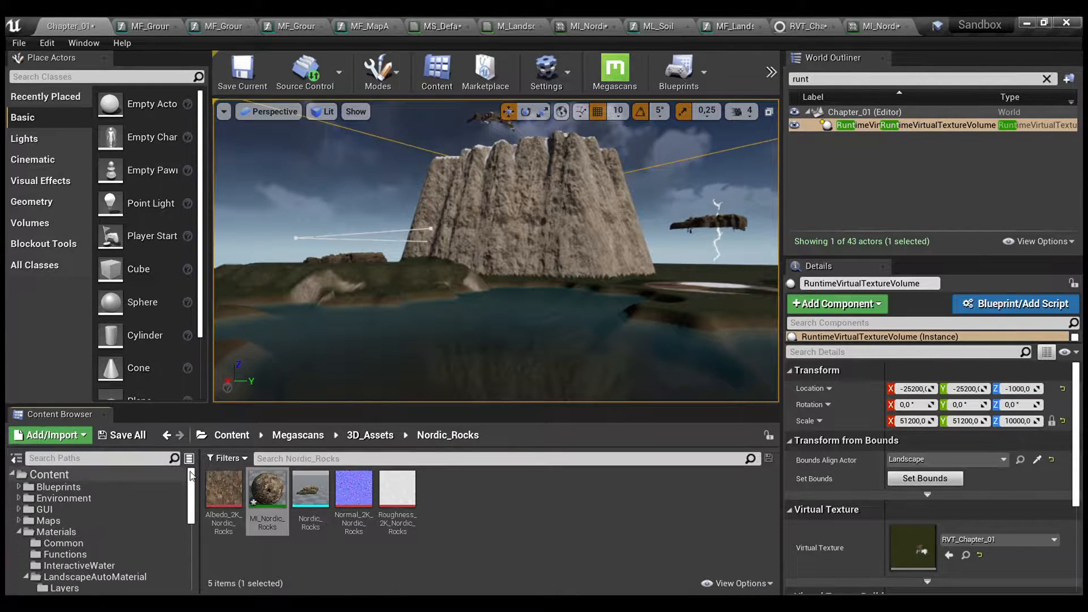
pyautogui.click(64, 478)
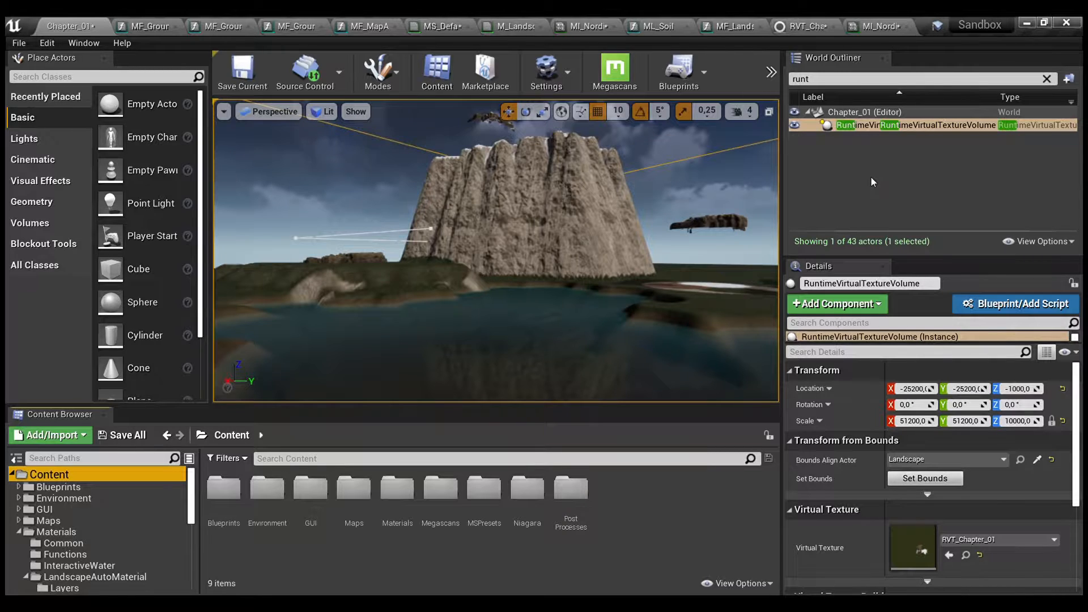
pyautogui.scroll(-5, 847, 421)
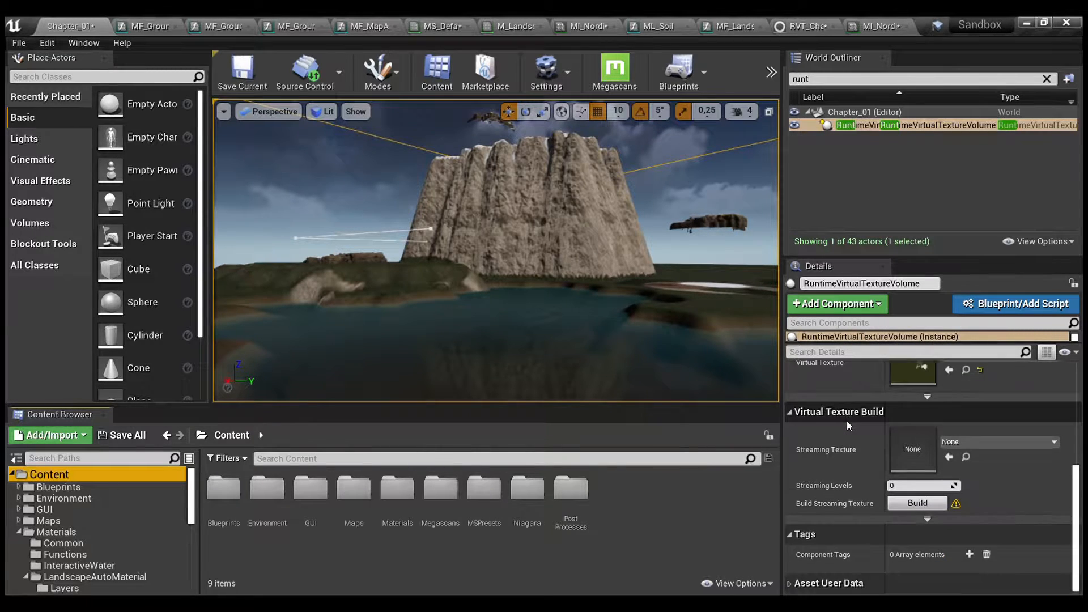
pyautogui.scroll(5, 847, 421)
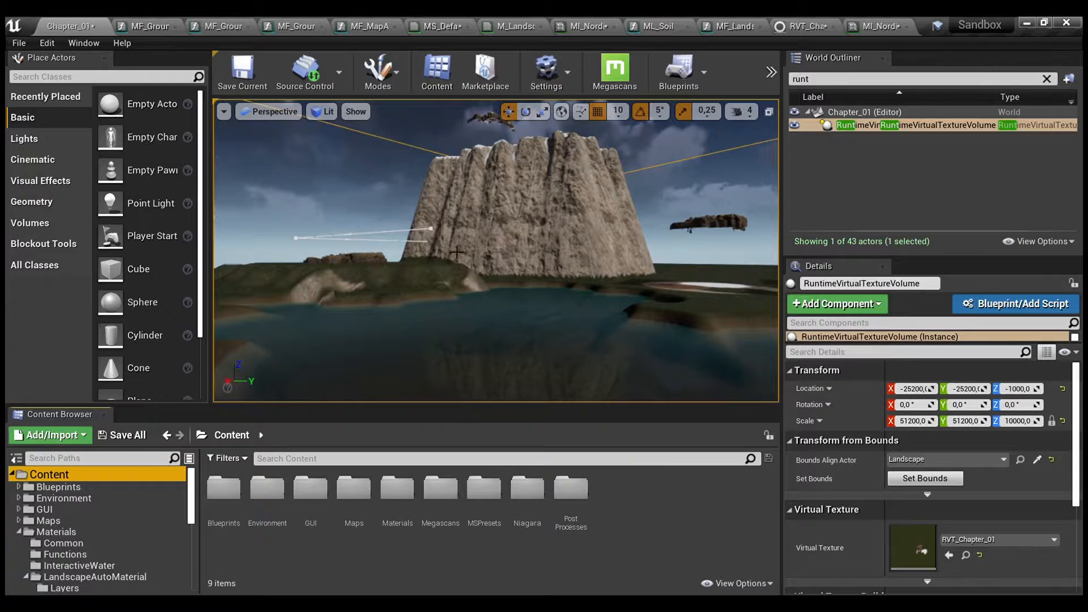
# Switch to the landscape material's graph and examine the nodes feeding the Runtime Virtual Texture Output.
pyautogui.click(521, 26)
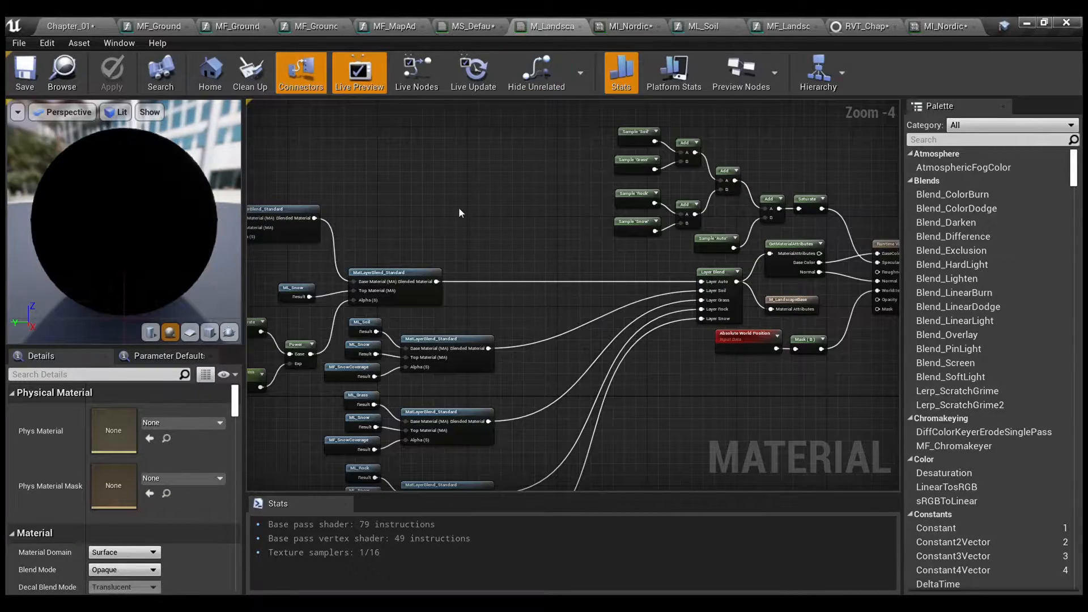
pyautogui.moveTo(458, 206); pyautogui.dragTo(241, 262, button='right')
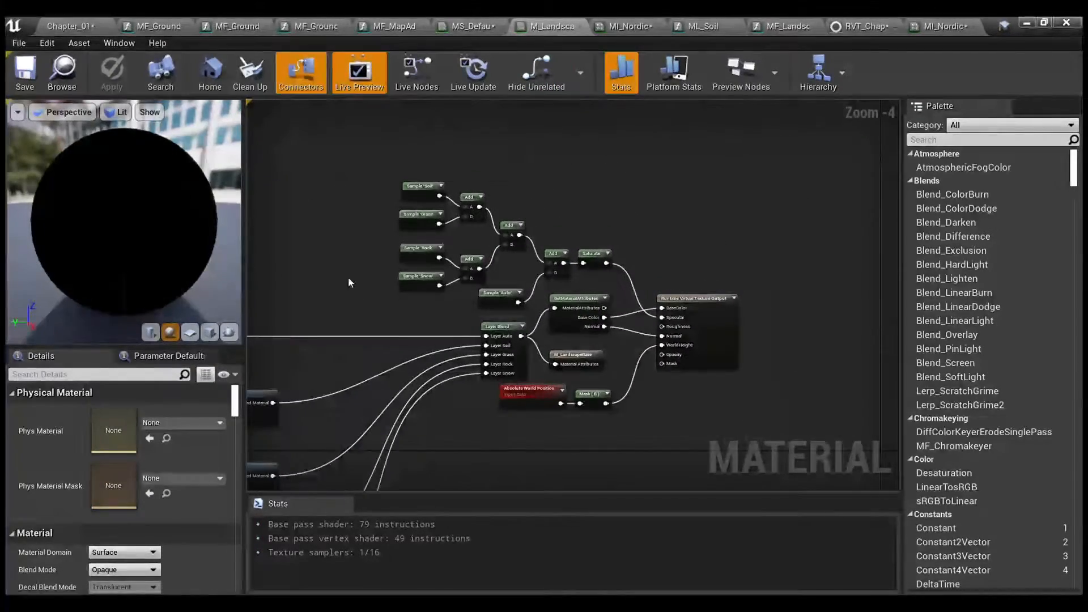
pyautogui.scroll(2, 543, 292)
pyautogui.moveTo(591, 274); pyautogui.dragTo(538, 278, button='right')
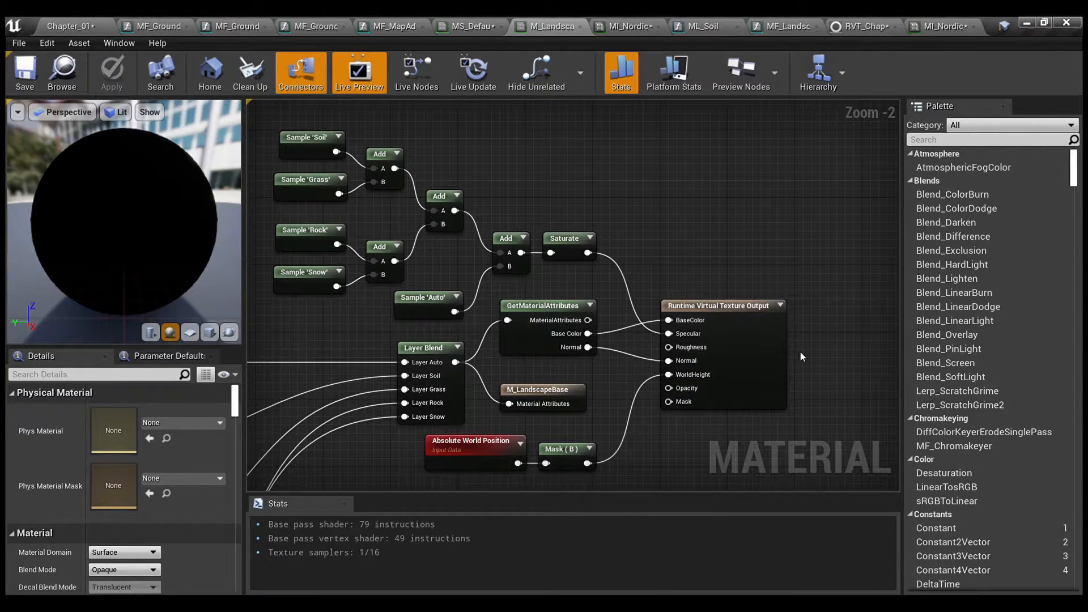
pyautogui.moveTo(801, 352); pyautogui.dragTo(821, 313, button='right')
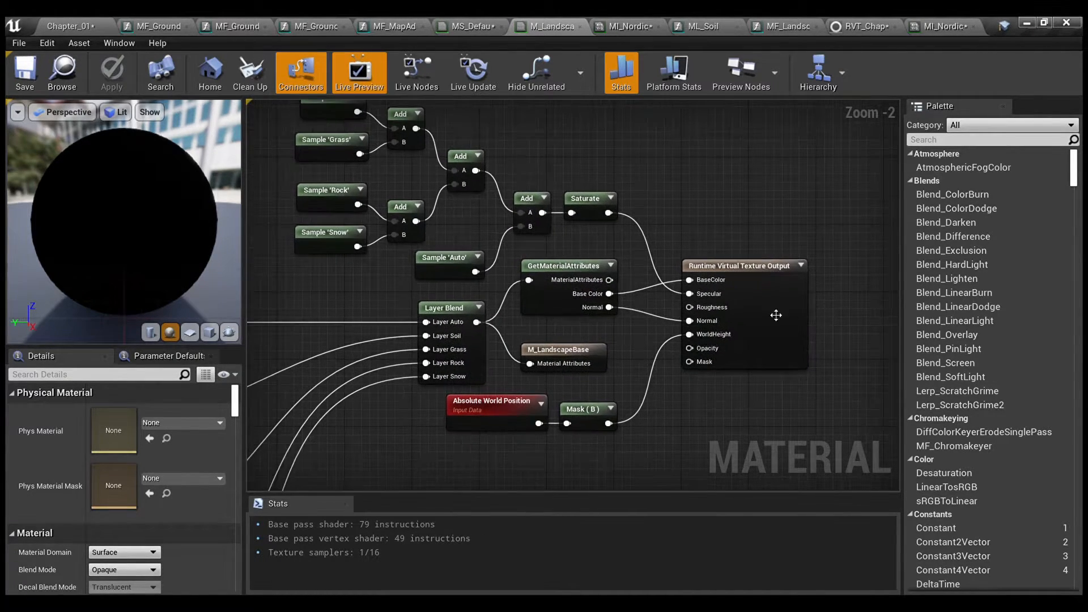
pyautogui.scroll(2, 536, 322)
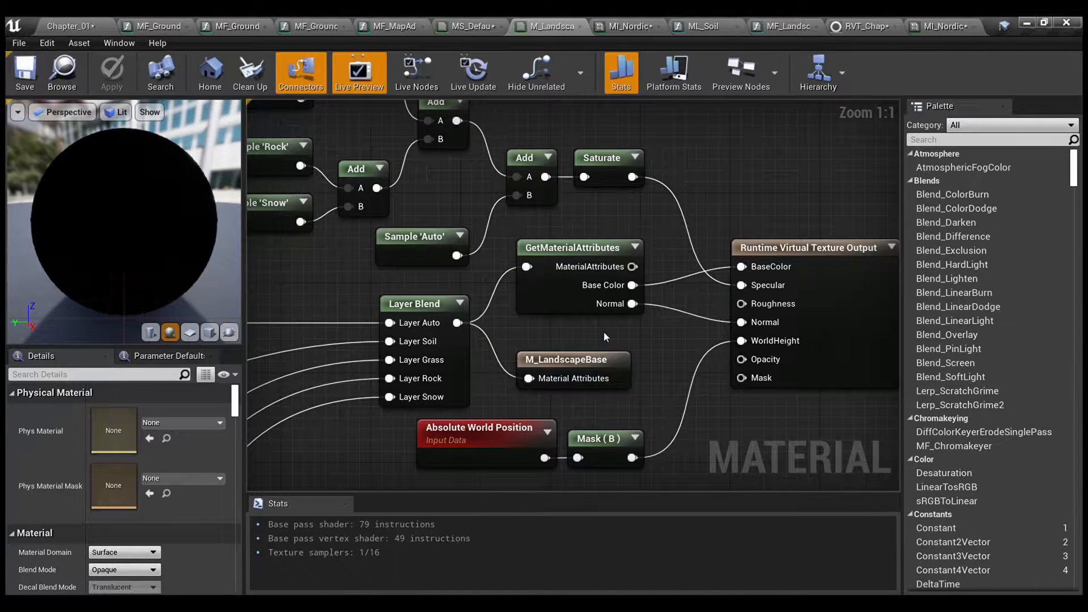
pyautogui.moveTo(603, 331); pyautogui.dragTo(525, 340, button='right')
# Review the GetMaterialAttributes node's attribute types, the Absolute World Position and Mask (B) connection to WorldHeight, and the Layer Blend inputs.
pyautogui.click(521, 260)
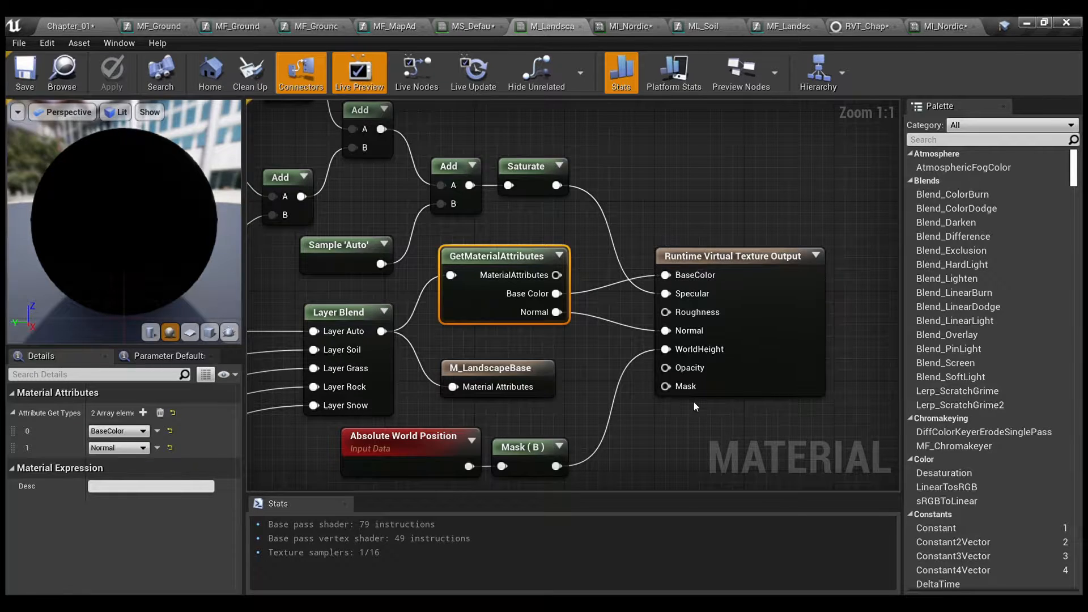
pyautogui.moveTo(652, 423); pyautogui.dragTo(650, 380, button='right')
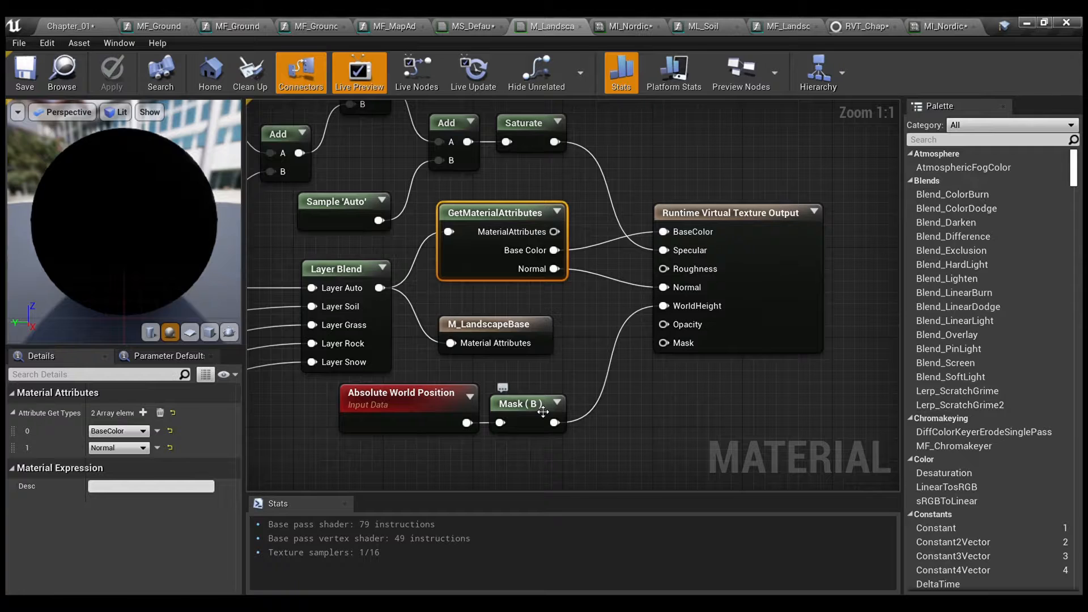
pyautogui.moveTo(626, 417); pyautogui.dragTo(709, 468, button='right')
pyautogui.click(717, 452)
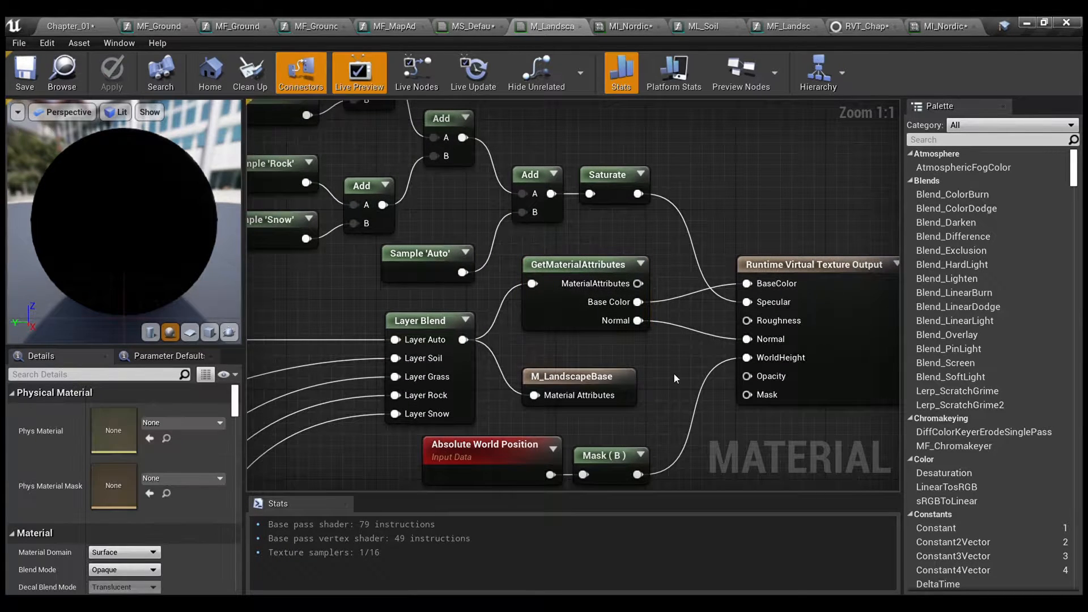
pyautogui.scroll(-1, 674, 375)
pyautogui.moveTo(674, 375); pyautogui.dragTo(715, 314, button='right')
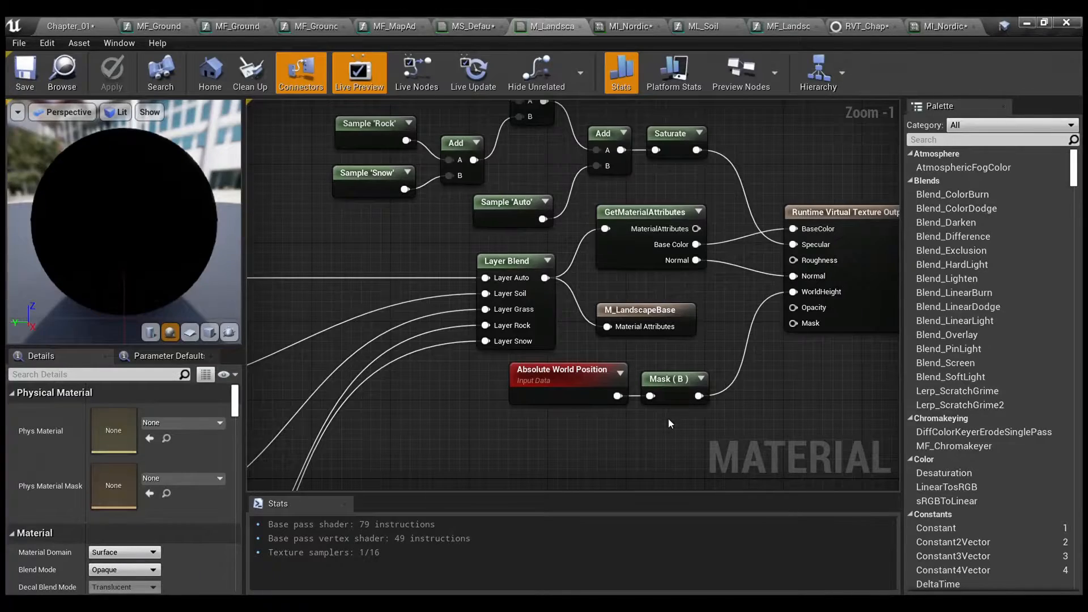
pyautogui.scroll(-2, 668, 418)
pyautogui.moveTo(573, 421); pyautogui.dragTo(864, 261, button='right')
pyautogui.scroll(-2, 853, 275)
pyautogui.moveTo(801, 320); pyautogui.dragTo(485, 454, button='right')
pyautogui.scroll(3, 531, 362)
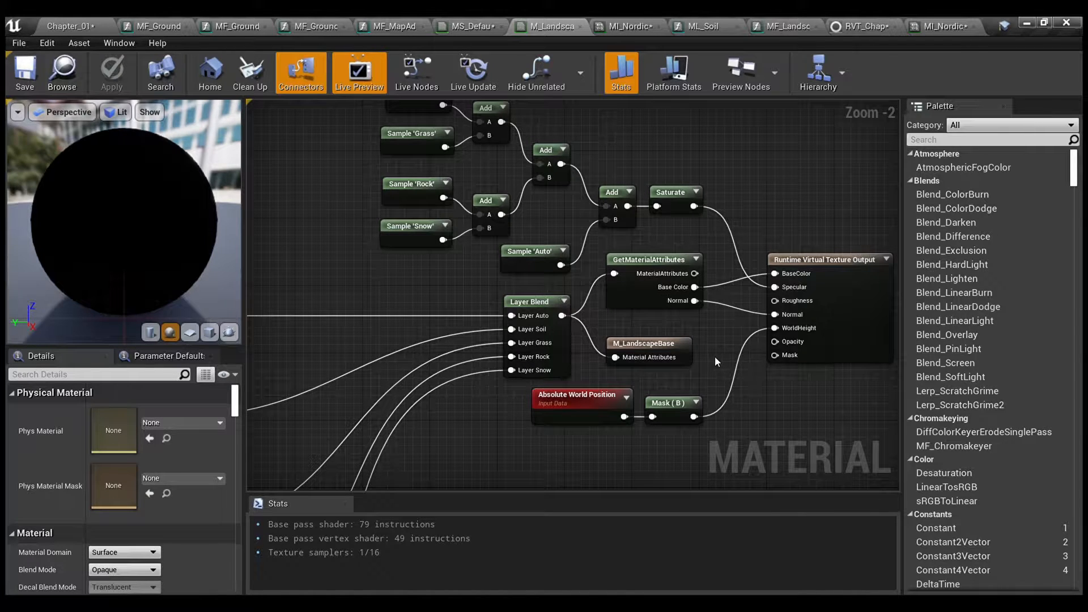
# Examine the MatLayerBlend_Standard nodes and material layers feeding the Layer Blend in the landscape material, and return to the Chapter_01 level.
pyautogui.moveTo(360, 275); pyautogui.dragTo(878, 229, button='right')
pyautogui.scroll(-1, 649, 241)
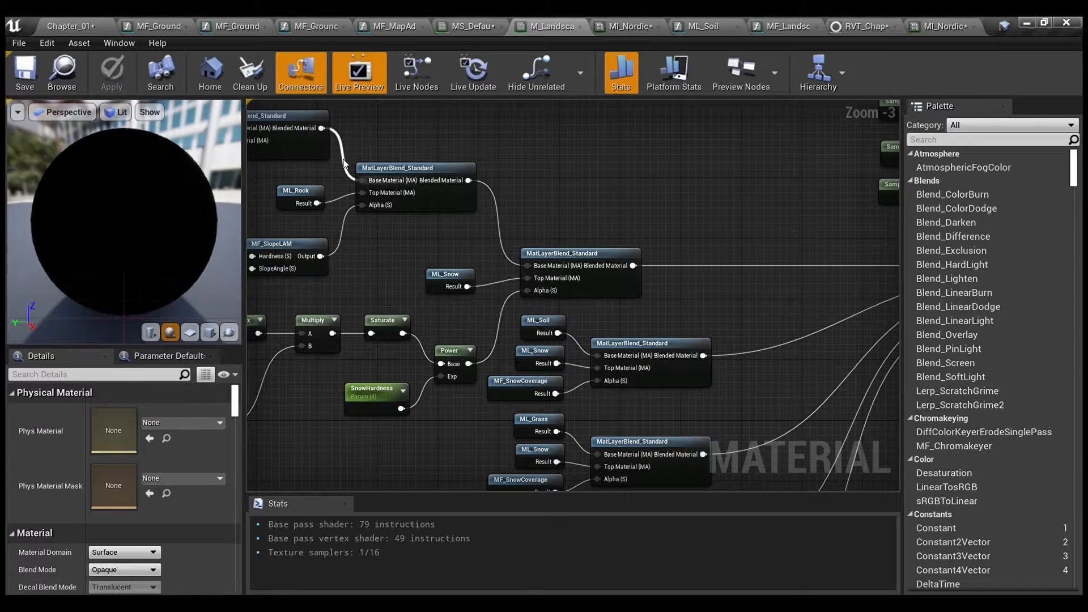
pyautogui.click(76, 25)
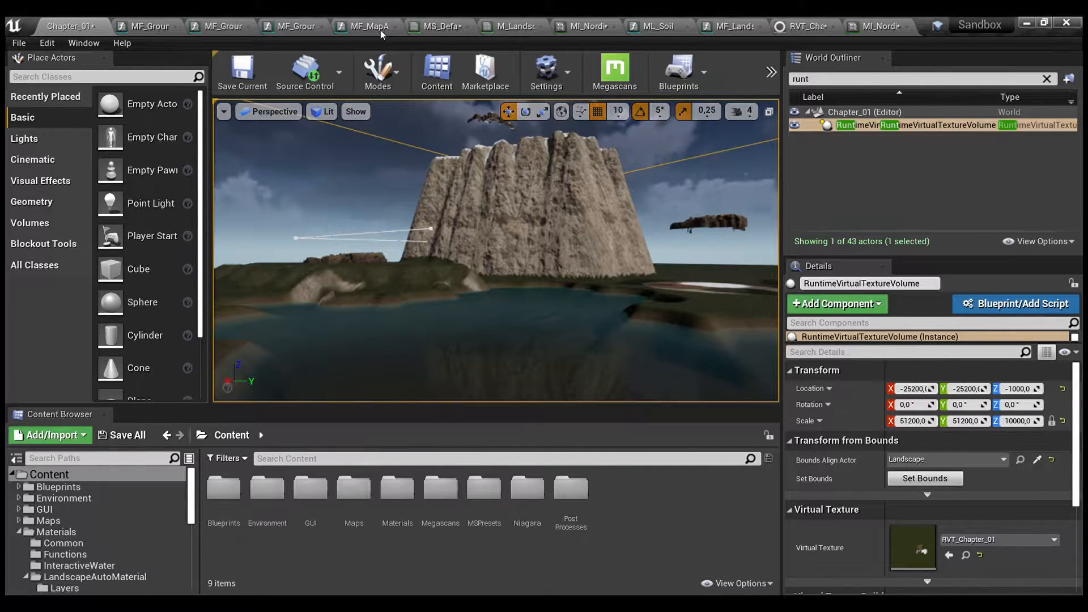
# Switch to the ML_Soil function and examine the inputs feeding its MF_LandscapeLayerWorldAligned node.
pyautogui.click(656, 27)
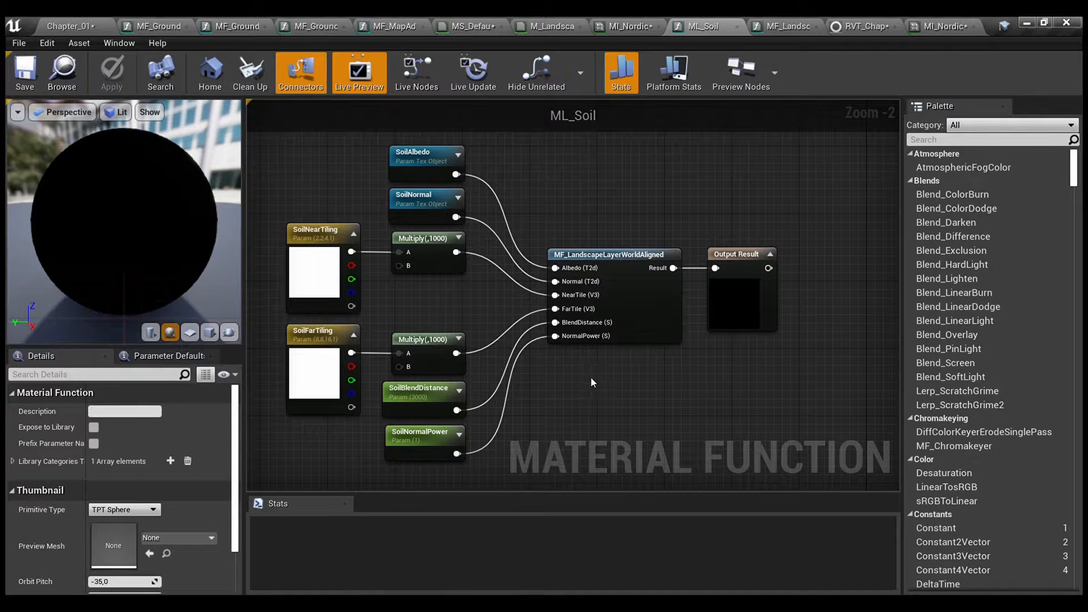
pyautogui.scroll(2, 590, 376)
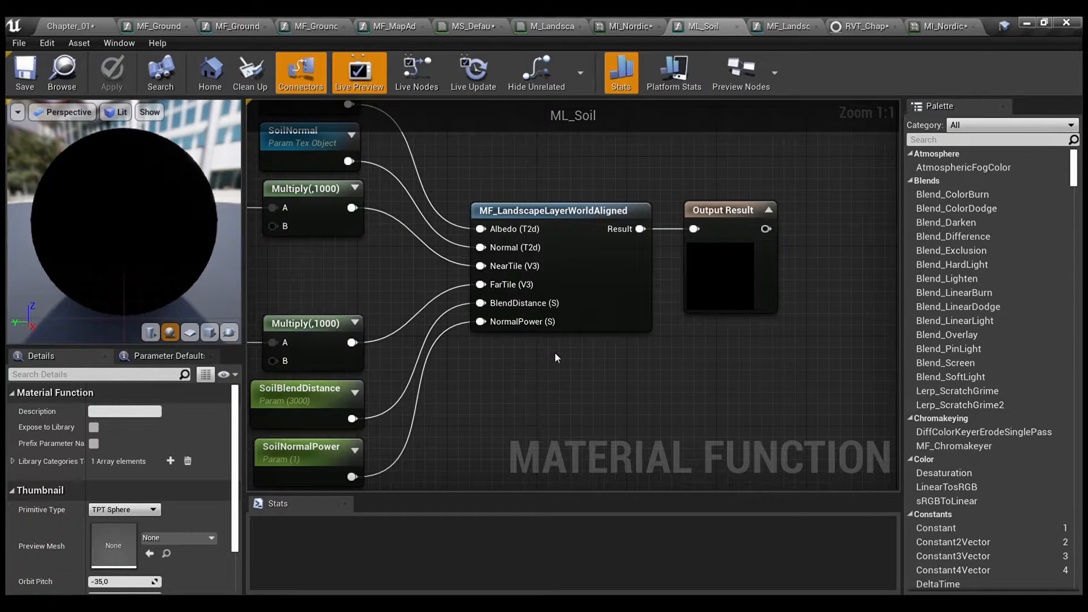
pyautogui.moveTo(529, 369); pyautogui.dragTo(515, 340, button='right')
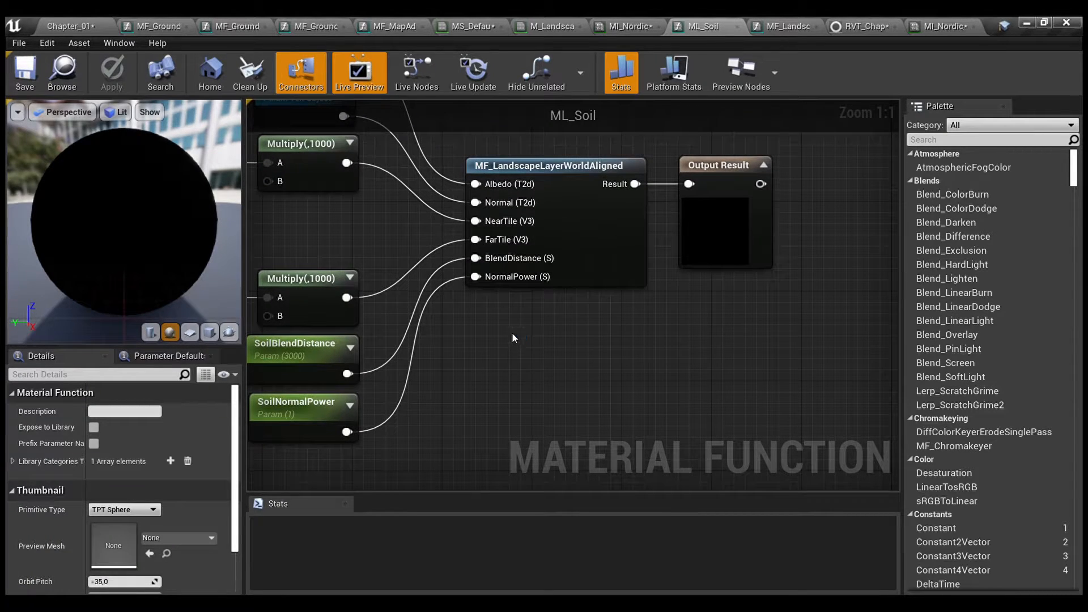
# Add a material function call below MF_LandscapeLayerWorldAligned in ML_Soil and assign it MF_LandscapeLayer.
pyautogui.click(485, 322)
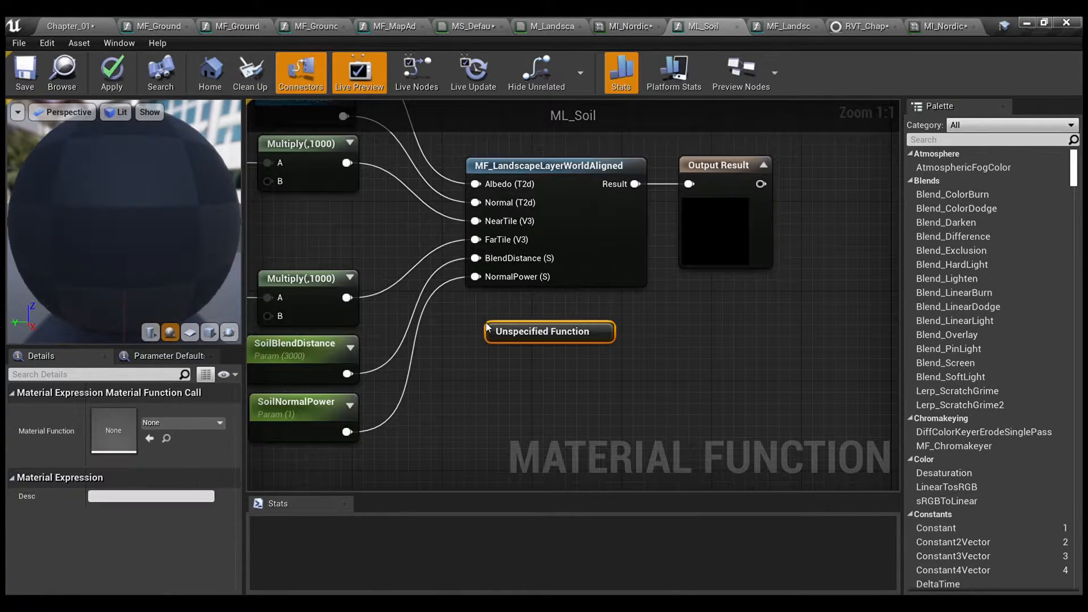
pyautogui.click(166, 425)
pyautogui.click(225, 228)
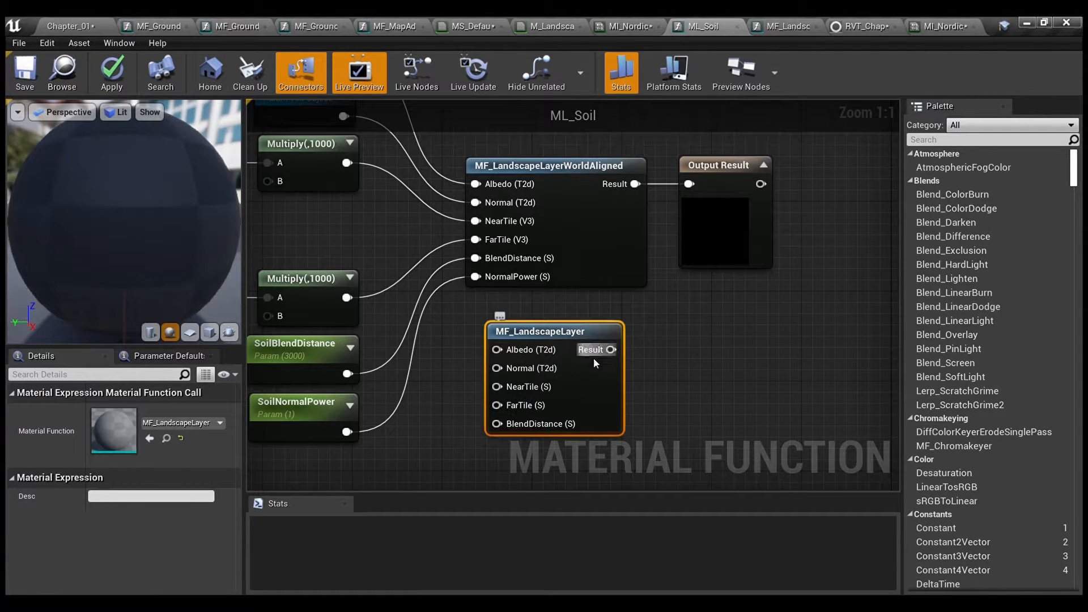
pyautogui.moveTo(694, 342); pyautogui.dragTo(697, 390, button='right')
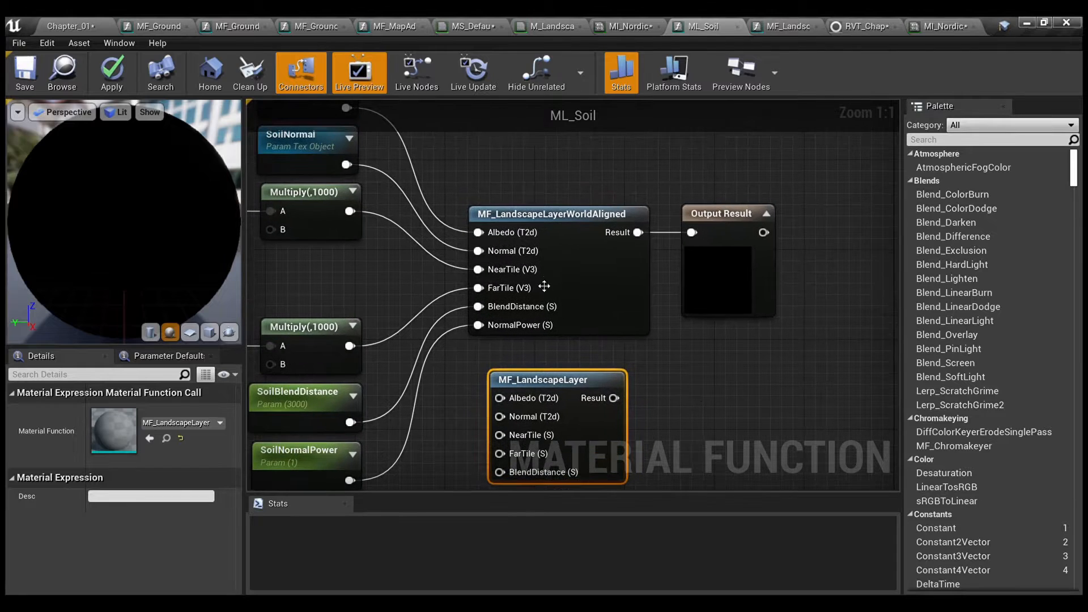
# Compare the MF_LandscapeLayerWorldAligned inputs with the MF_LandscapeLayer node, and delete the MF_LandscapeLayer node.
pyautogui.click(581, 231)
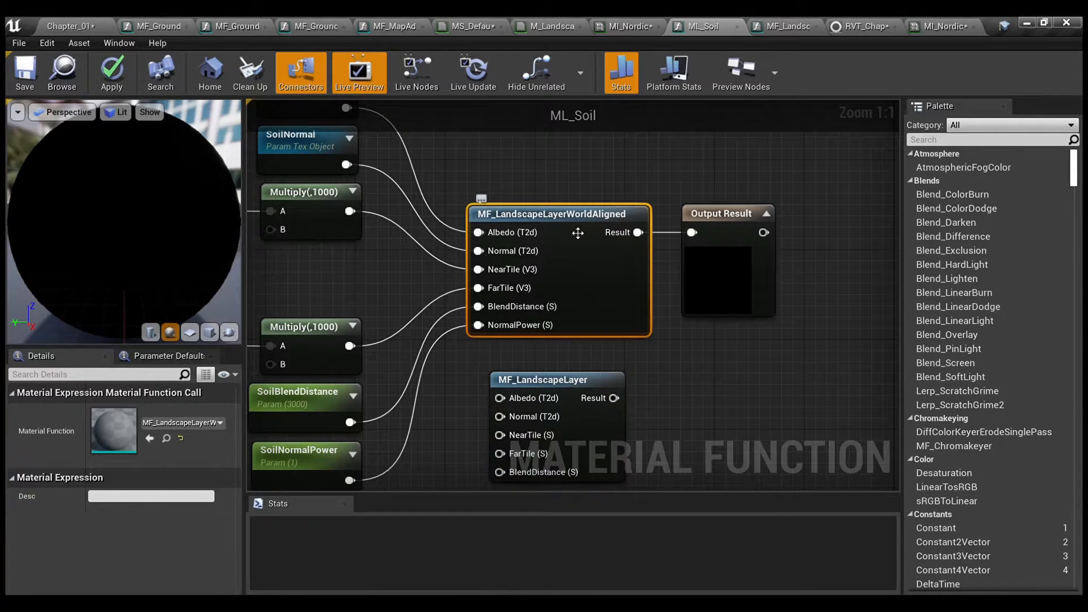
pyautogui.scroll(-1, 634, 208)
pyautogui.moveTo(633, 208); pyautogui.dragTo(610, 229, button='right')
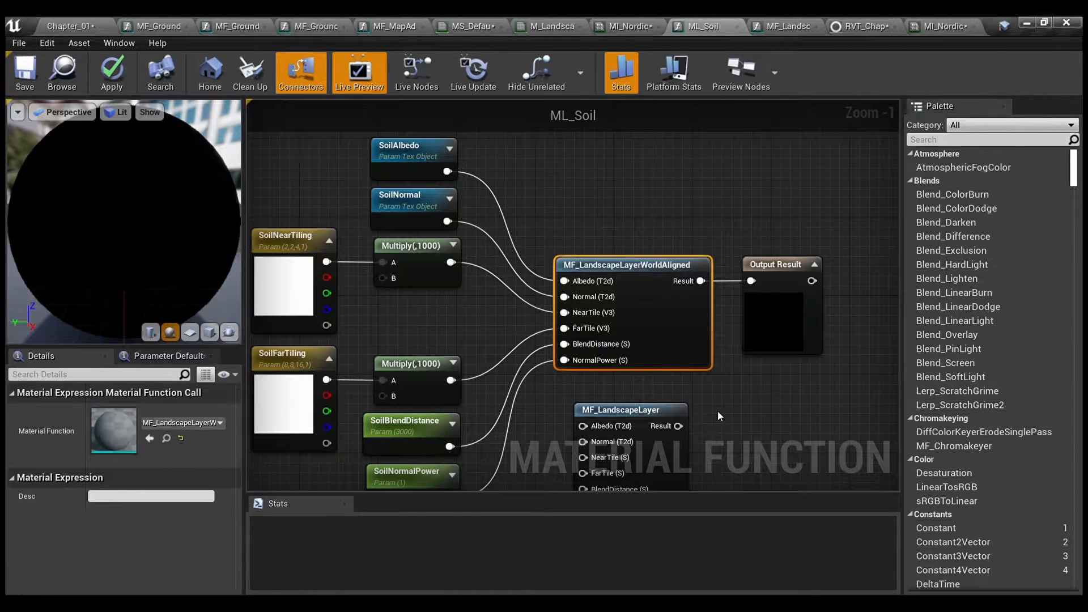
pyautogui.moveTo(718, 410); pyautogui.dragTo(706, 359, button='right')
pyautogui.click(633, 373)
pyautogui.press('Delete')
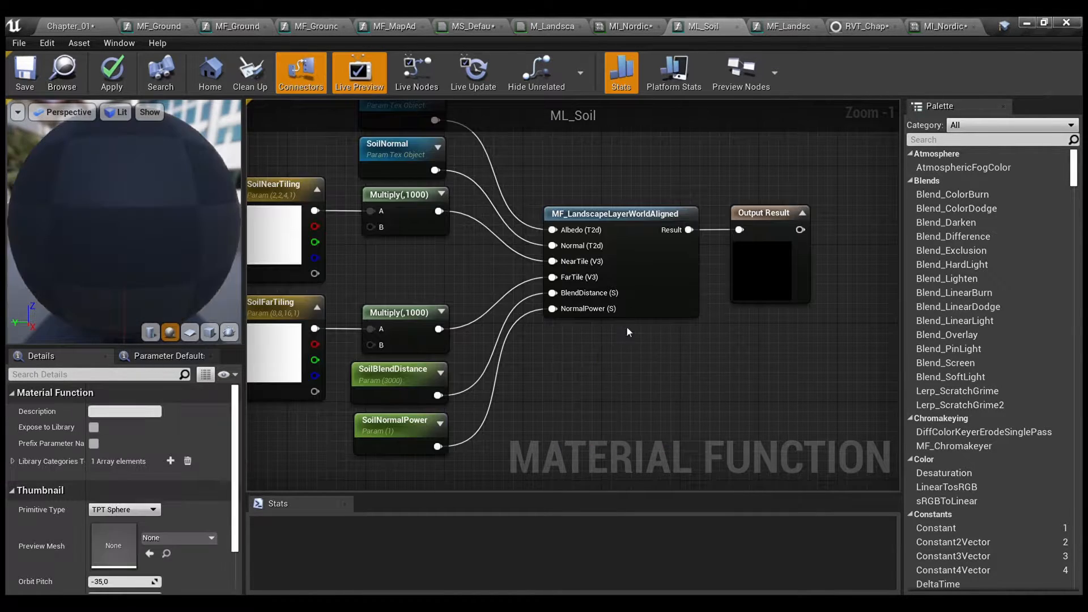
# Examine the MF_LandscapeLayerWorldAligned graph, from its inputs and world-aligned texture nodes through the Lerps to MakeMaterialAttributes.
pyautogui.click(780, 22)
pyautogui.moveTo(581, 247); pyautogui.dragTo(580, 206, button='right')
pyautogui.moveTo(623, 261); pyautogui.dragTo(556, 281, button='right')
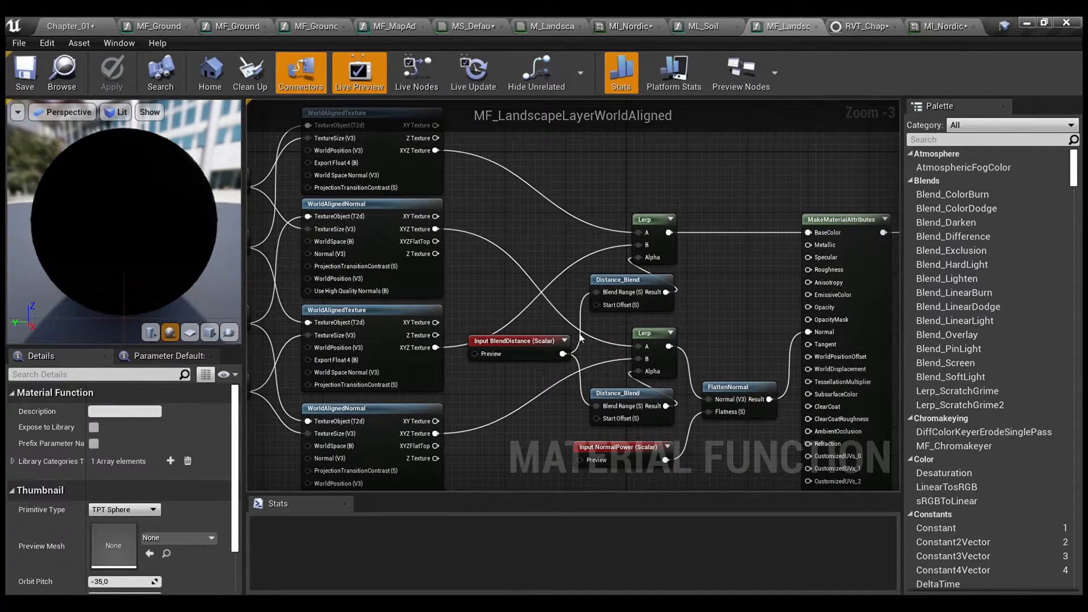
pyautogui.moveTo(709, 327); pyautogui.dragTo(625, 310, button='right')
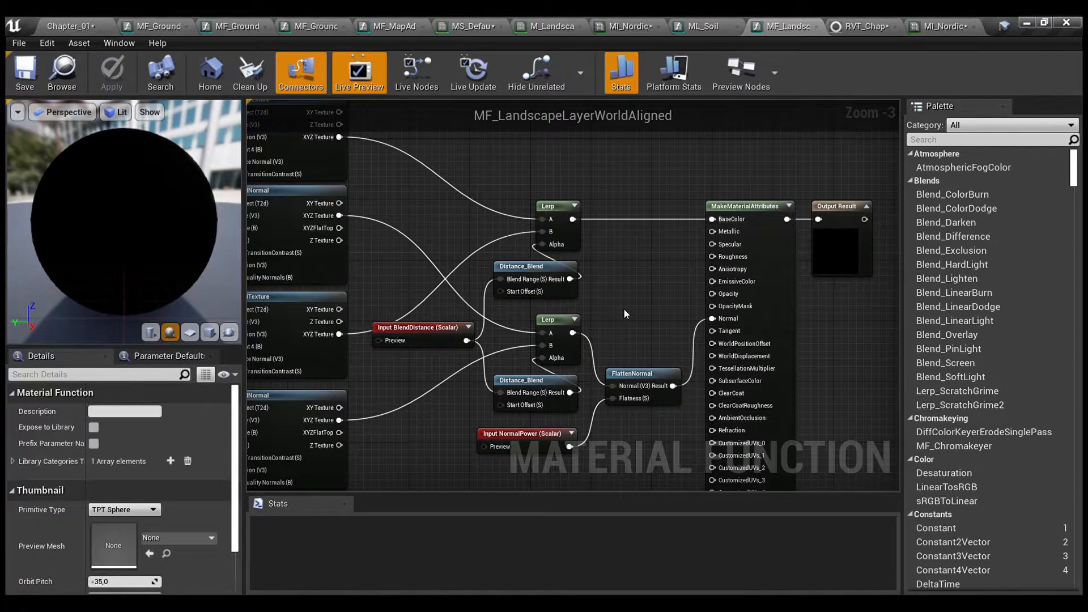
pyautogui.scroll(-1, 622, 309)
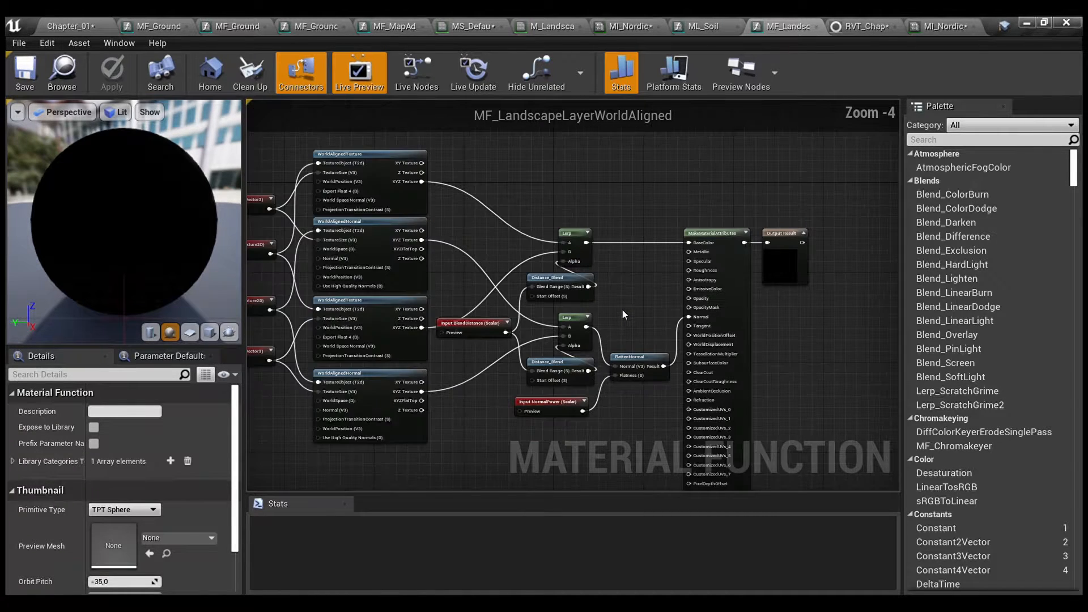
pyautogui.moveTo(622, 310); pyautogui.dragTo(654, 296, button='right')
pyautogui.scroll(1, 655, 295)
pyautogui.moveTo(654, 295); pyautogui.dragTo(795, 308, button='right')
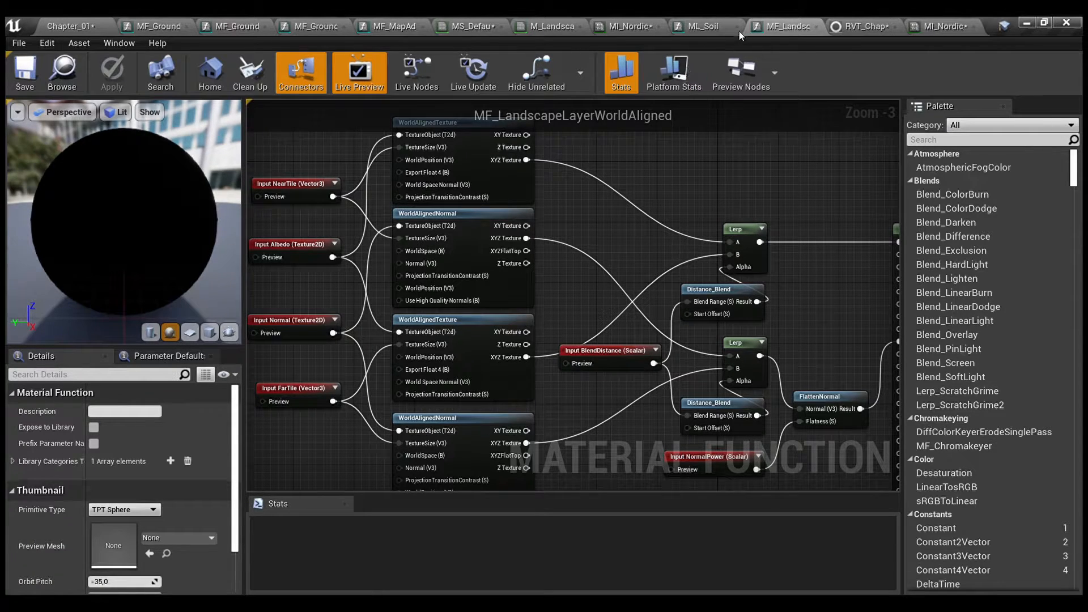
# Close the ML_Soil, MF_LandscapeLayerWorldAligned and RVT_Chapter_01 editors.
pyautogui.click(699, 19)
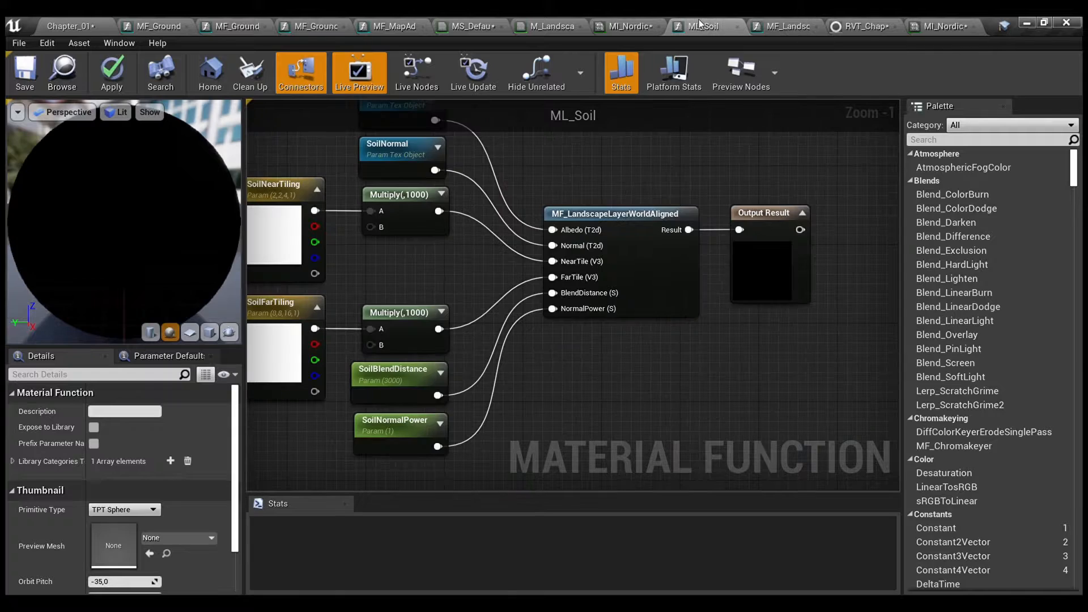
pyautogui.click(737, 26)
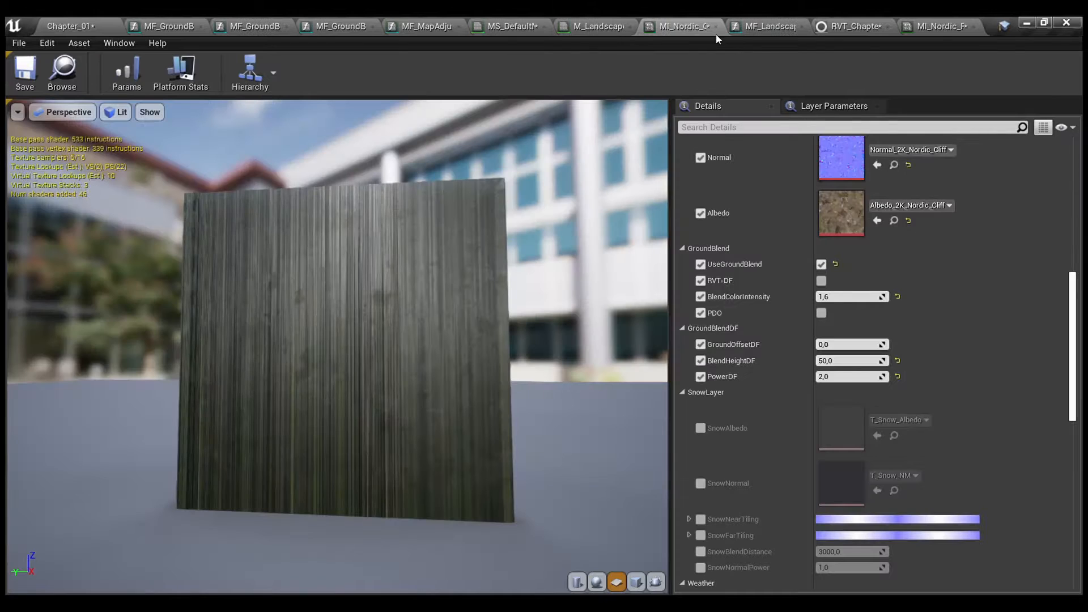
pyautogui.click(764, 26)
pyautogui.click(802, 26)
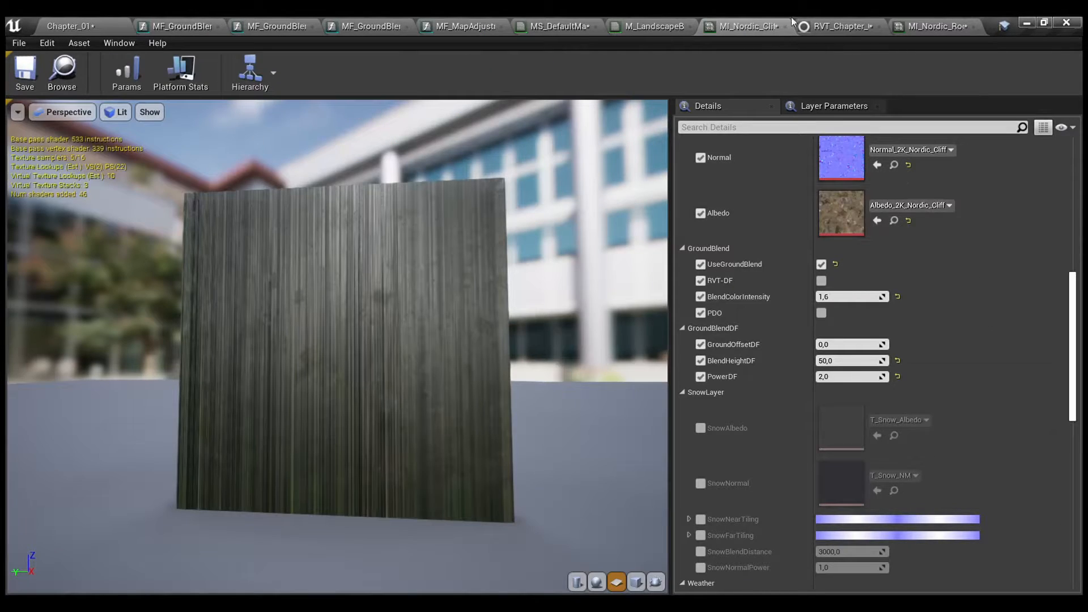
pyautogui.click(829, 26)
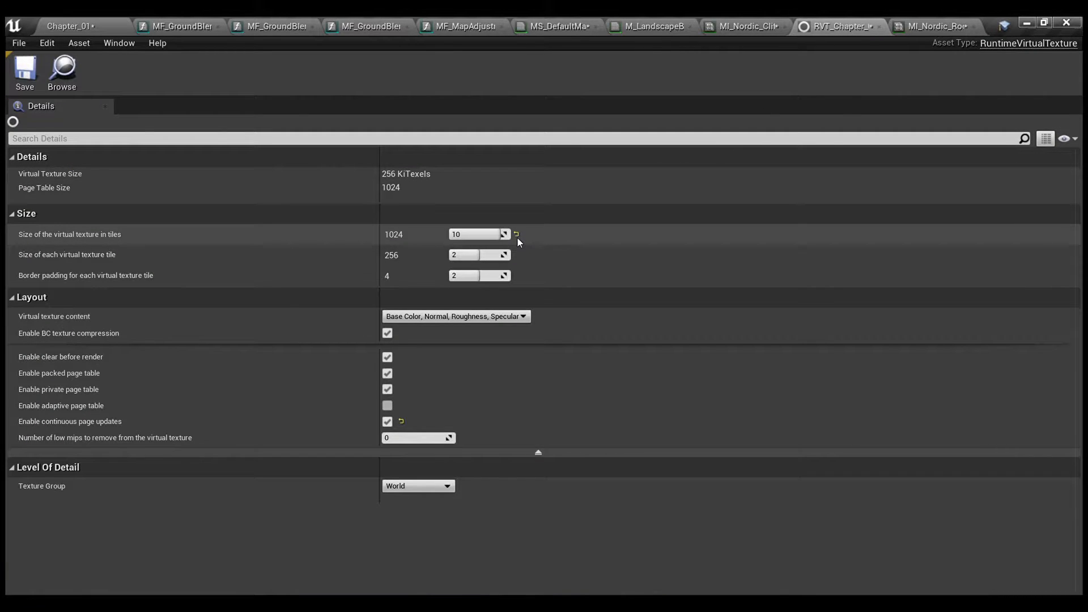
pyautogui.click(879, 27)
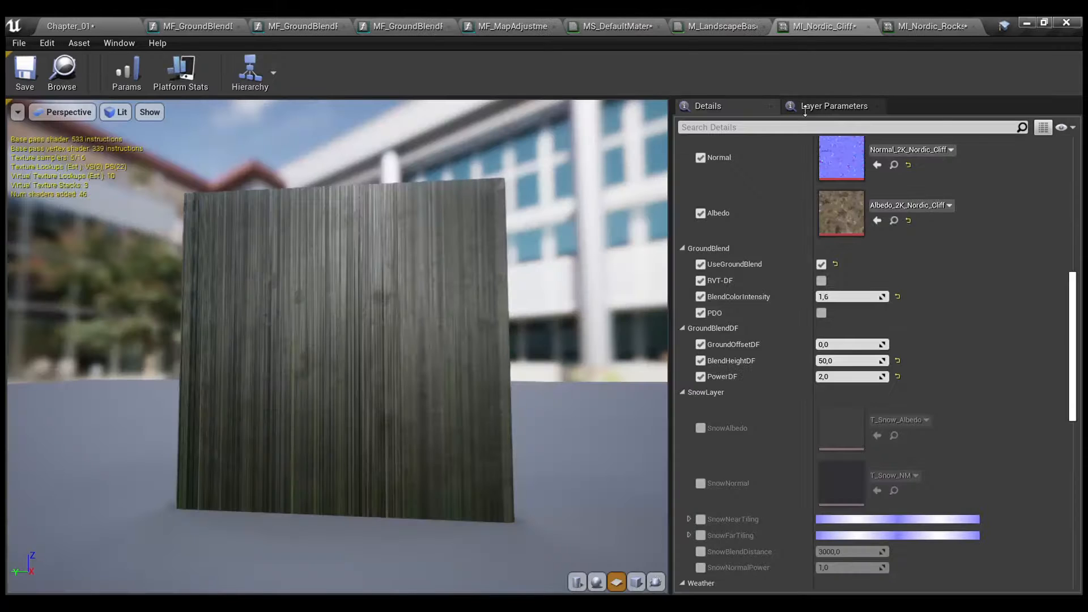
# Return to the Chapter_01 level and inspect the base of the large rock standing on the grass.
pyautogui.click(76, 23)
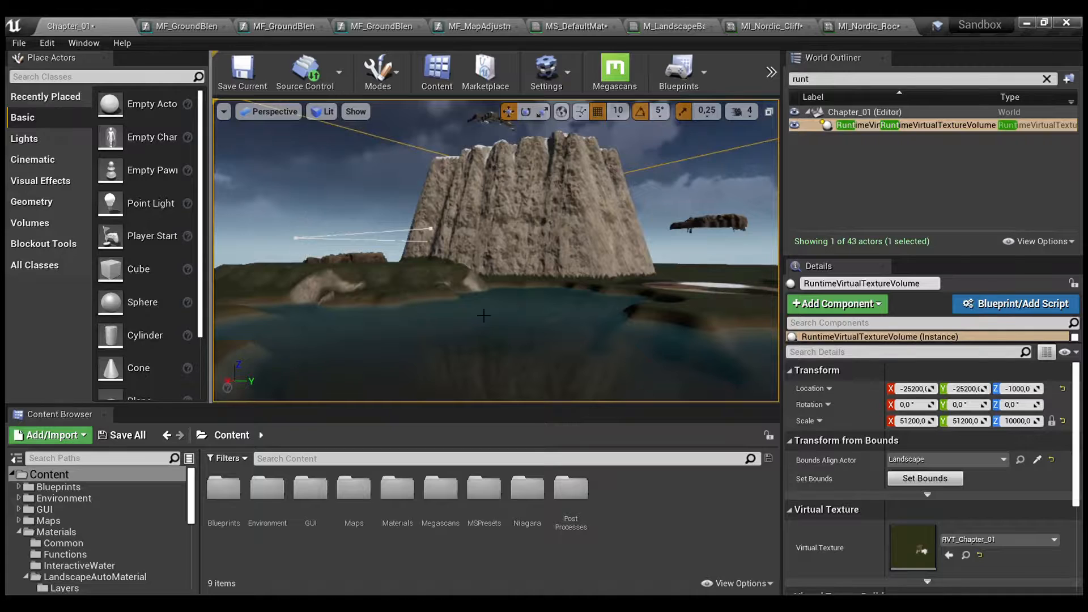
pyautogui.press('s')
pyautogui.moveTo(484, 315); pyautogui.dragTo(641, 335, button='right')
pyautogui.press('d')
pyautogui.press('s')
pyautogui.press('w')
pyautogui.press('s')
pyautogui.press('w')
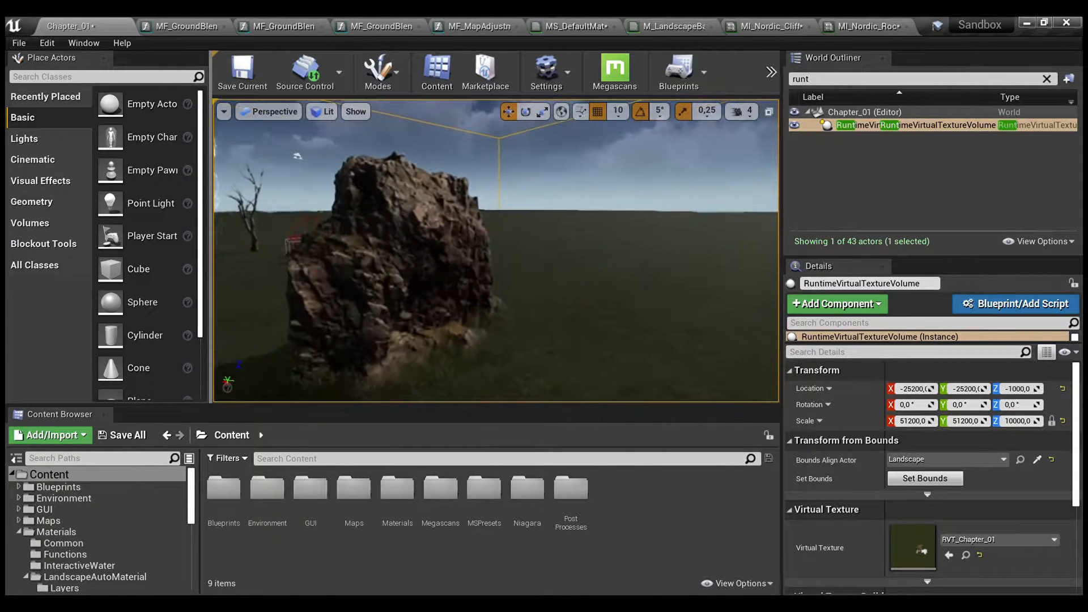
pyautogui.moveTo(445, 309); pyautogui.dragTo(417, 338, button='right')
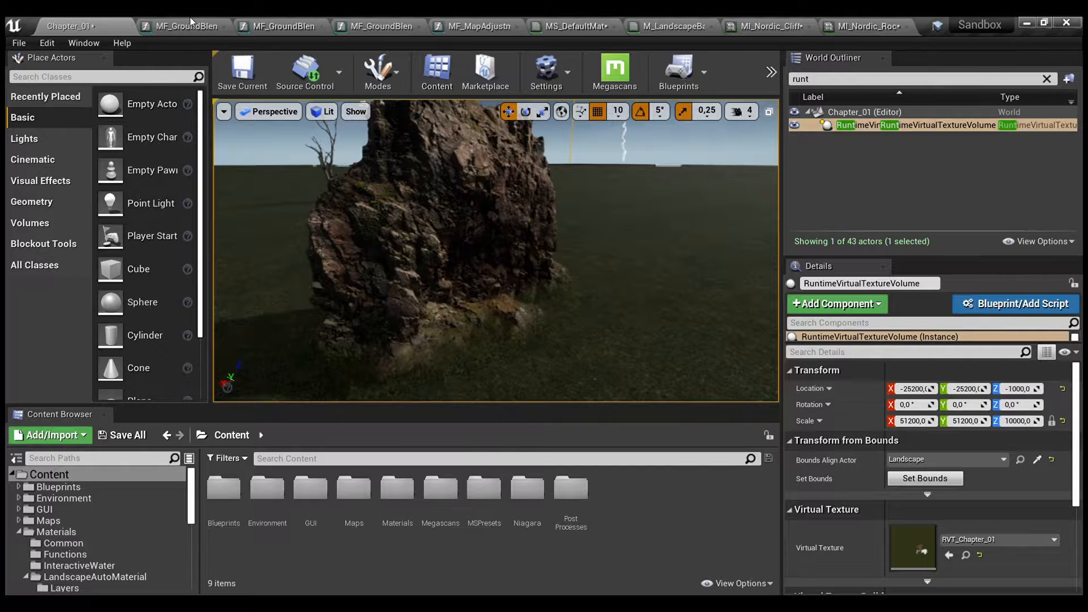
# Switch to the MS_DefaultMaterial graph and examine the MF_MapAdjustmentsCustom node near the Runtime Virtual Texture Sample.
pyautogui.click(559, 28)
pyautogui.scroll(-4, 617, 246)
pyautogui.moveTo(546, 202); pyautogui.dragTo(693, 282, button='right')
pyautogui.scroll(1, 430, 241)
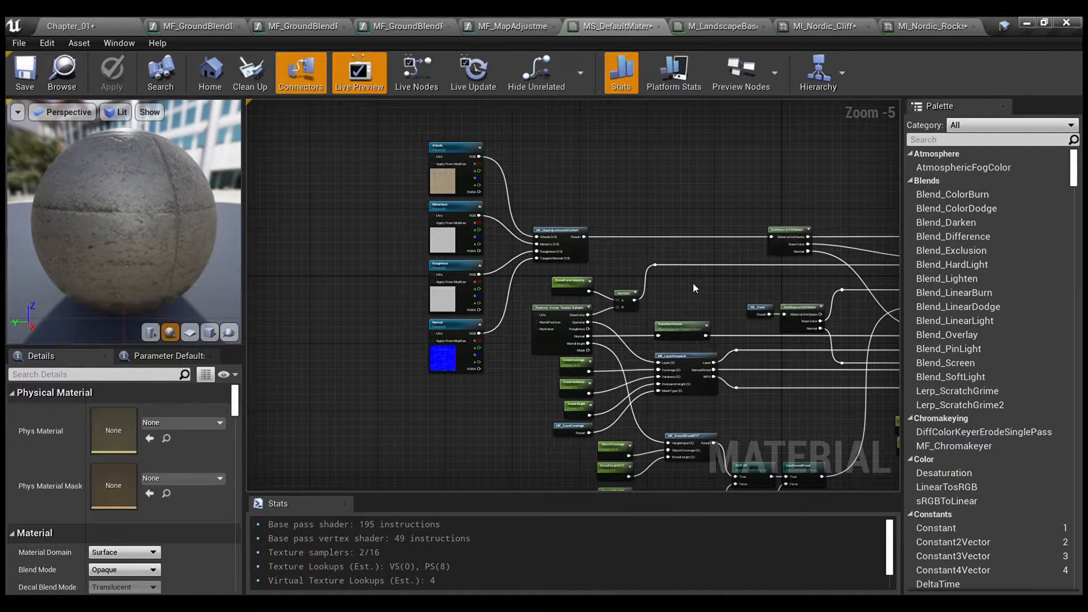
pyautogui.scroll(4, 583, 242)
pyautogui.moveTo(625, 213); pyautogui.dragTo(529, 166, button='right')
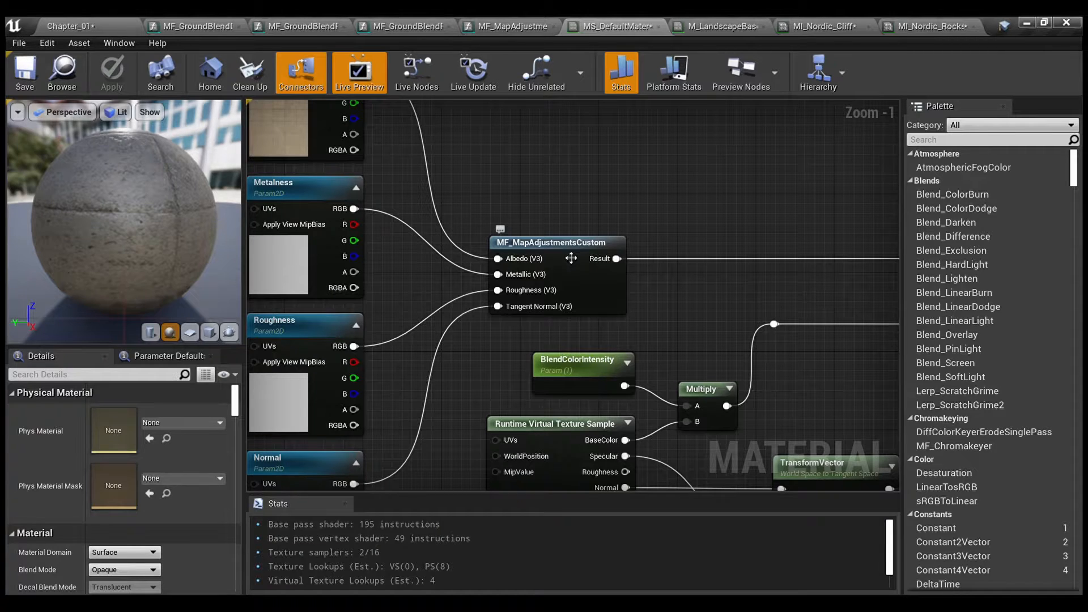
# Highlight the Albedo, Metalness, Roughness and Normal texture parameters to review their connections to MF_MapAdjustmentsCustom, and clear the selection.
pyautogui.scroll(-2, 571, 258)
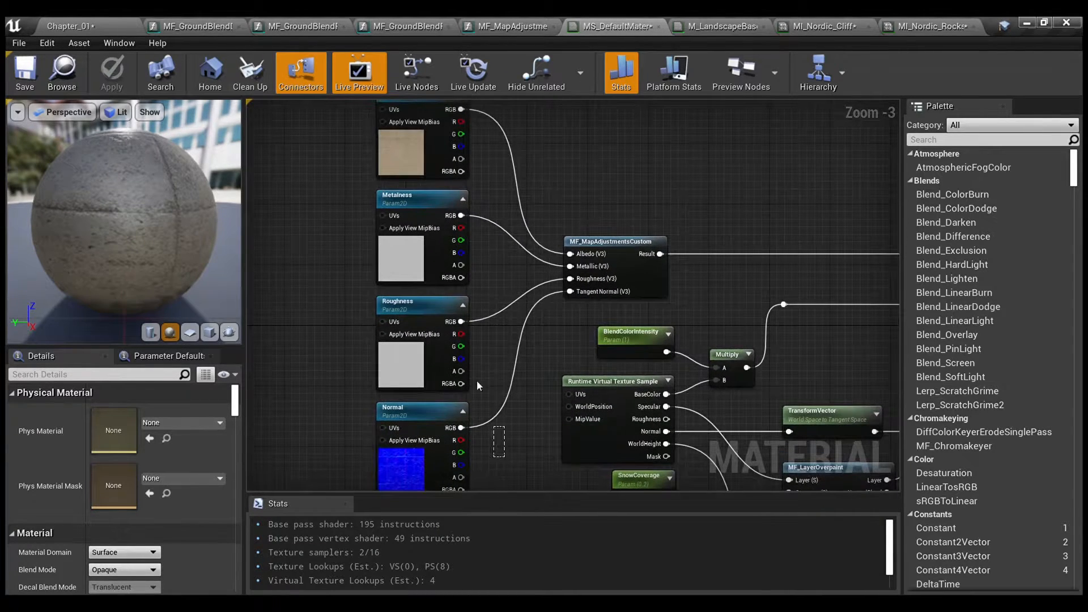
pyautogui.moveTo(477, 381); pyautogui.dragTo(387, 146)
pyautogui.moveTo(566, 159); pyautogui.dragTo(574, 103, button='right')
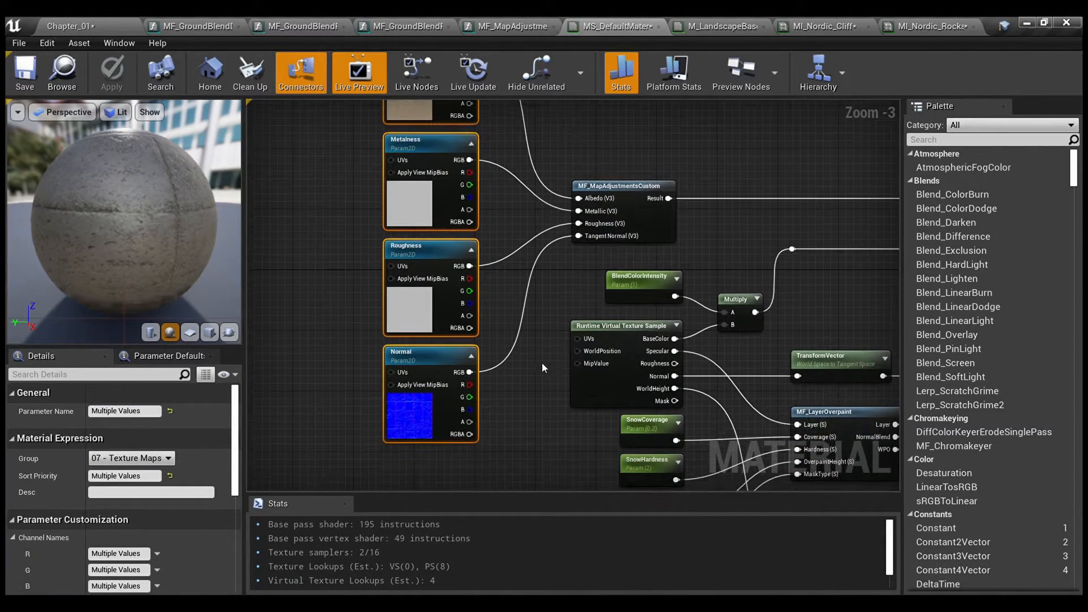
pyautogui.click(540, 369)
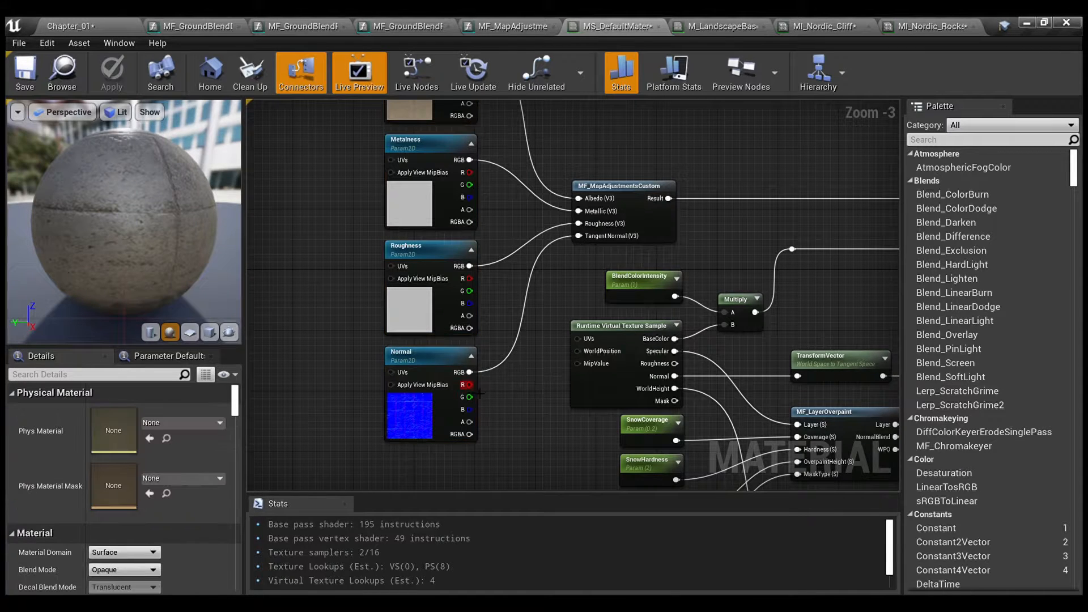
pyautogui.moveTo(540, 370); pyautogui.dragTo(487, 367, button='right')
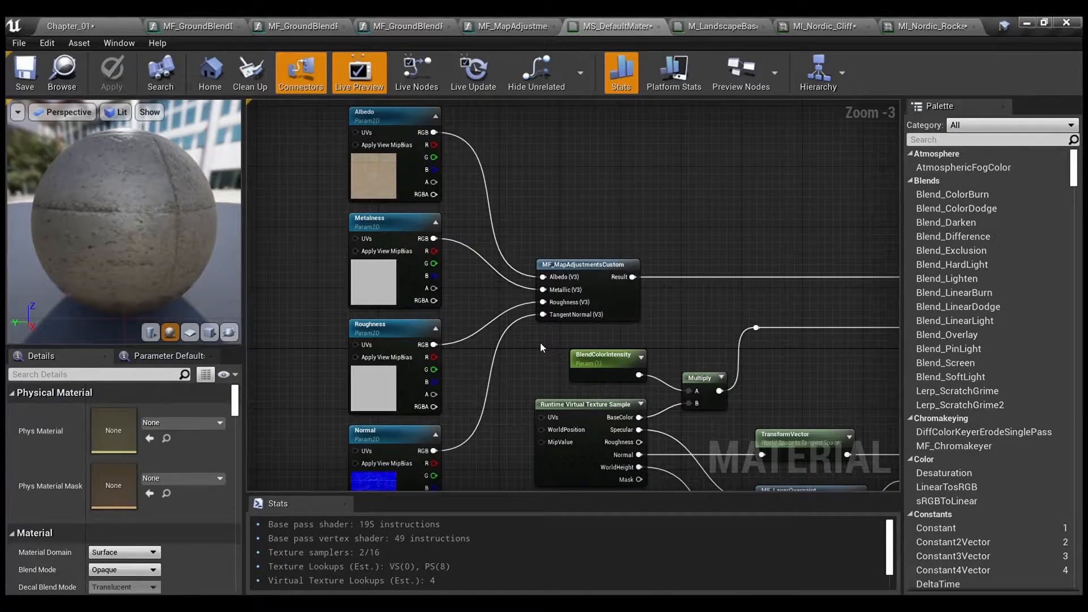
# Open the MF_MapAdjustmentsCustom function and examine its albedo, metallic, specular, roughness, transmission and normal strength nodes.
pyautogui.doubleClick(595, 265)
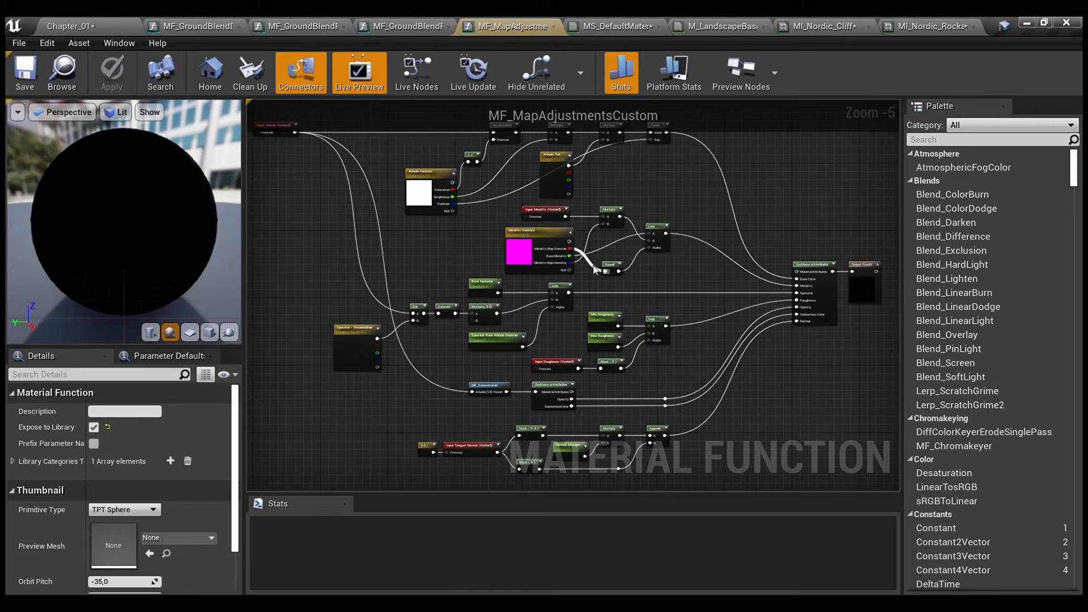
pyautogui.moveTo(457, 216); pyautogui.dragTo(524, 323, button='right')
pyautogui.scroll(2, 441, 262)
pyautogui.moveTo(567, 249); pyautogui.dragTo(357, 244, button='right')
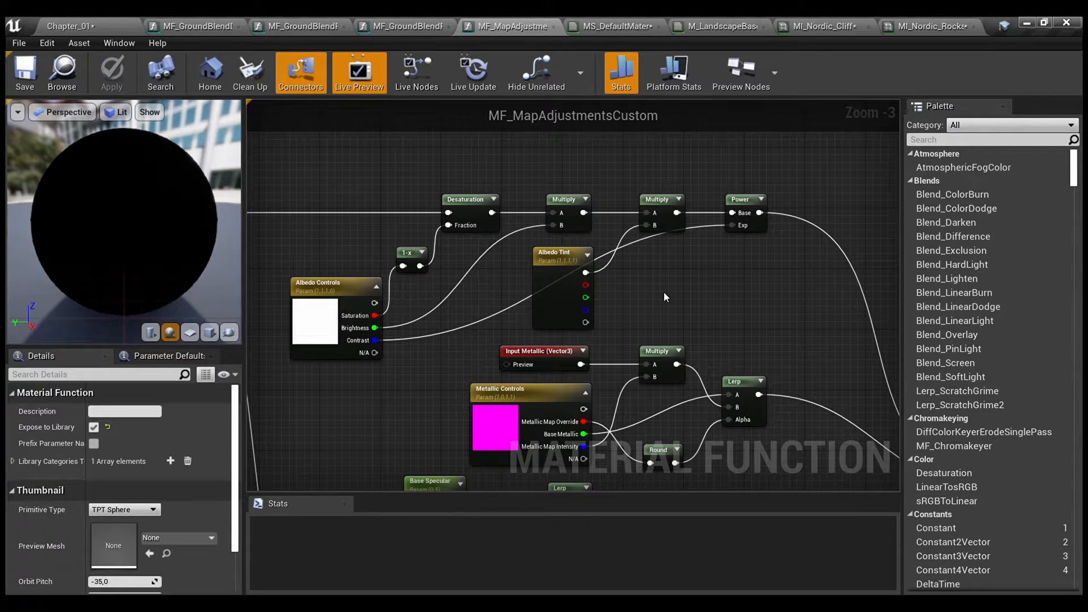
pyautogui.scroll(1, 665, 291)
pyautogui.moveTo(525, 279); pyautogui.dragTo(522, 251, button='right')
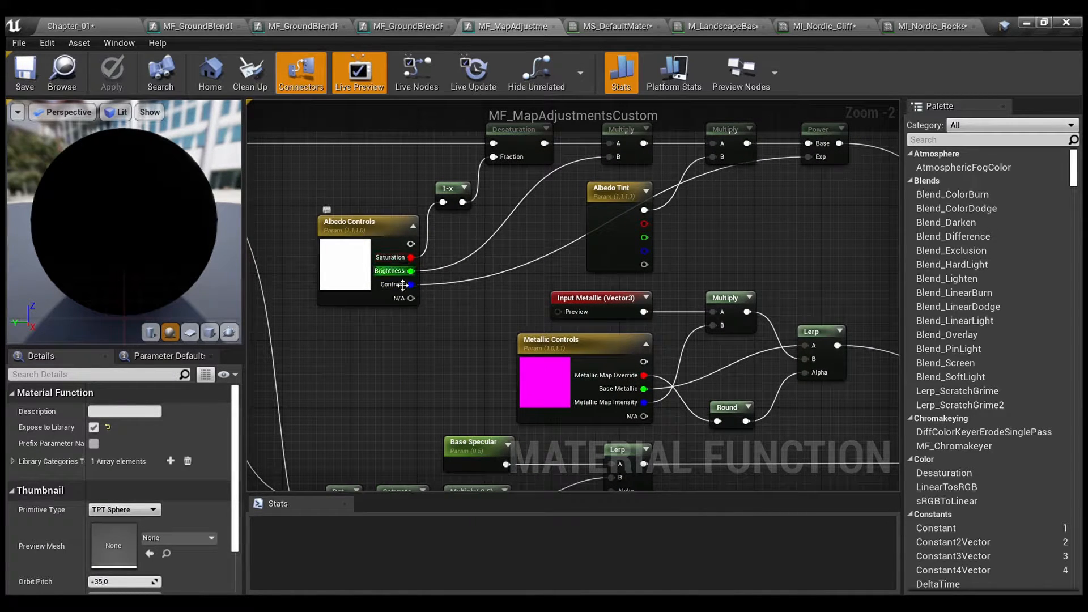
pyautogui.moveTo(437, 353); pyautogui.dragTo(282, 232, button='right')
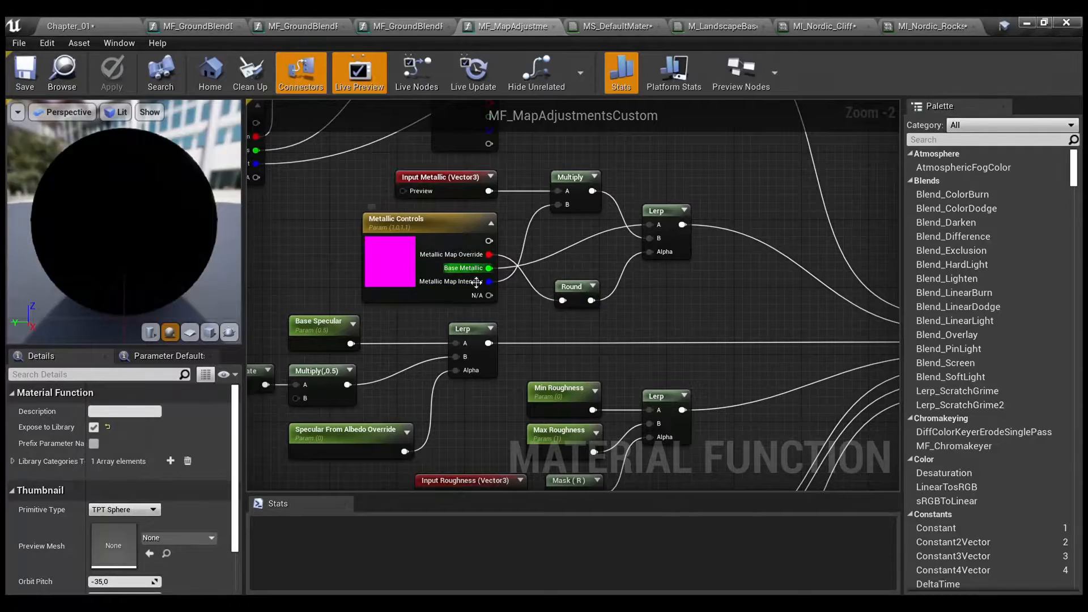
pyautogui.moveTo(521, 307); pyautogui.dragTo(797, 208, button='right')
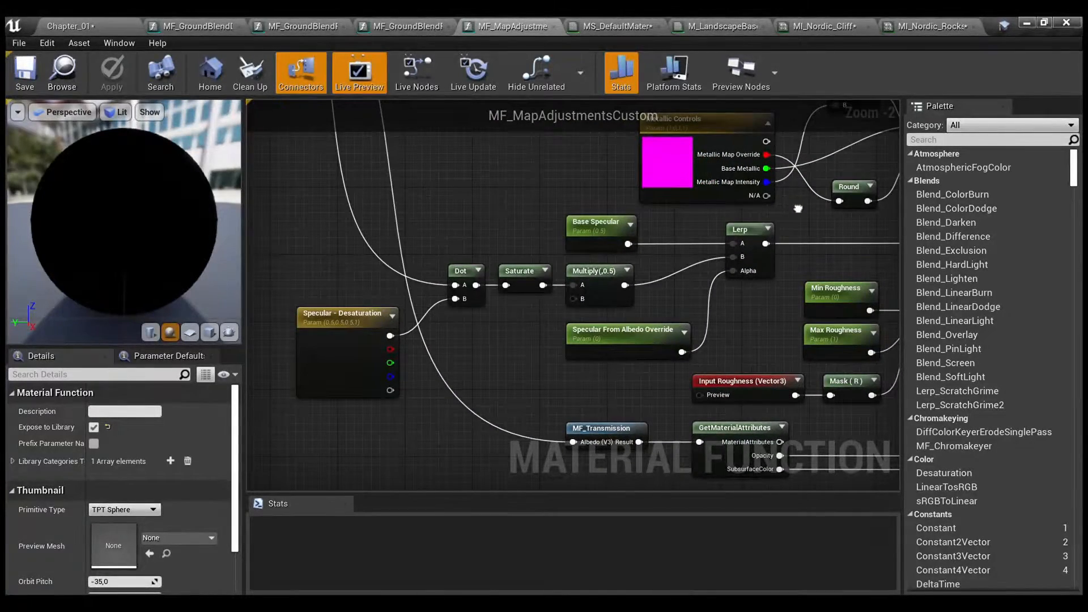
pyautogui.moveTo(551, 325); pyautogui.dragTo(288, 100, button='right')
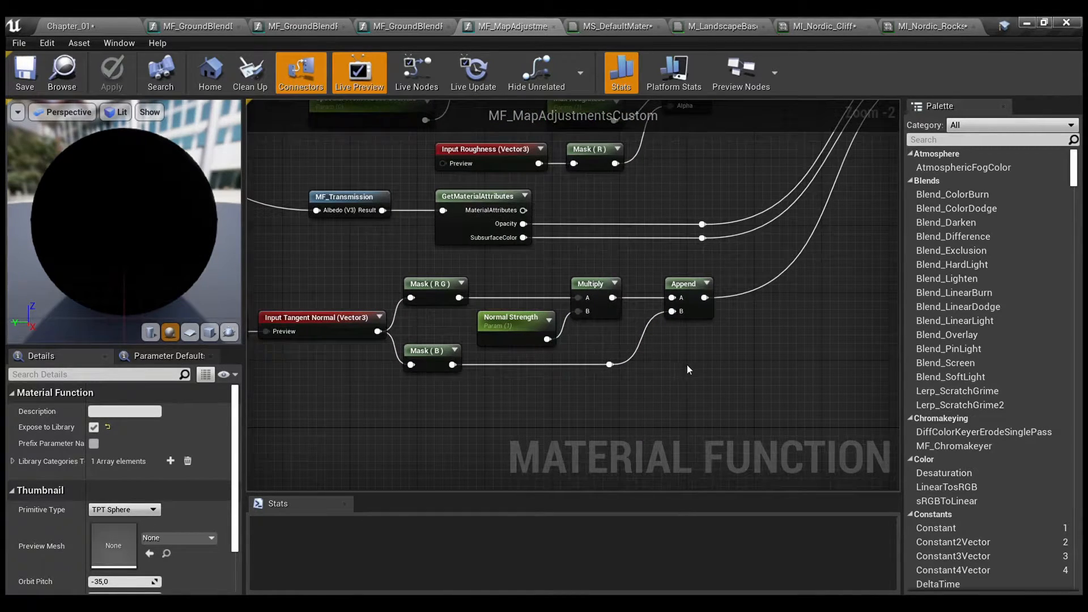
# Highlight the Tangent Normal and Normal Strength nodes, clear the selection, and trace their output to the Normal pin of SetMaterialAttributes.
pyautogui.moveTo(689, 367); pyautogui.dragTo(788, 341, button='right')
pyautogui.moveTo(821, 370); pyautogui.dragTo(329, 252)
pyautogui.click(765, 366)
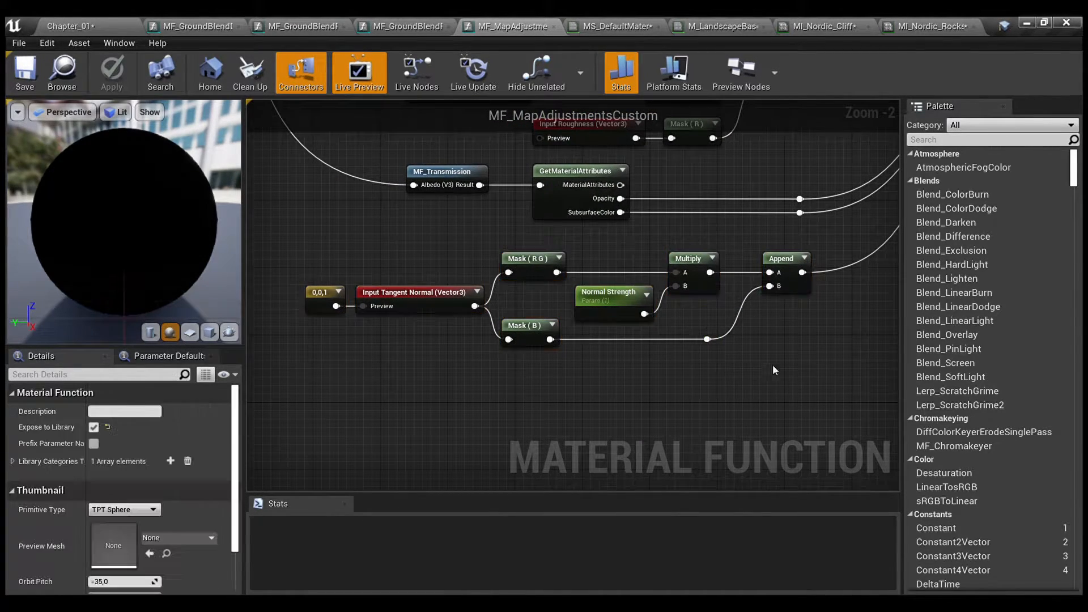
pyautogui.scroll(-2, 809, 323)
pyautogui.moveTo(820, 272); pyautogui.dragTo(488, 443, button='right')
pyautogui.scroll(3, 644, 321)
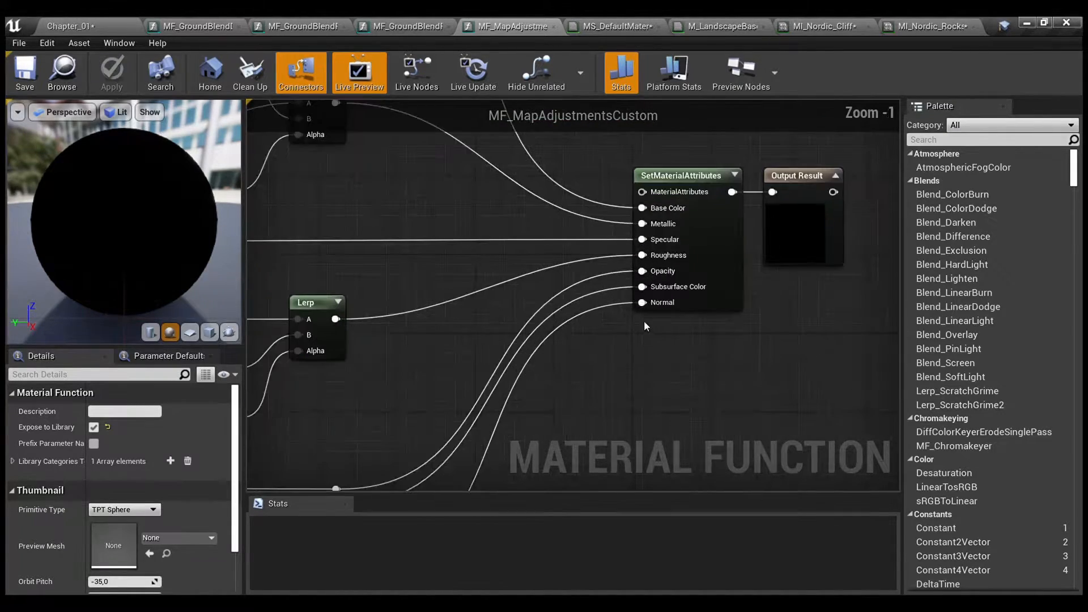
pyautogui.scroll(-1, 506, 308)
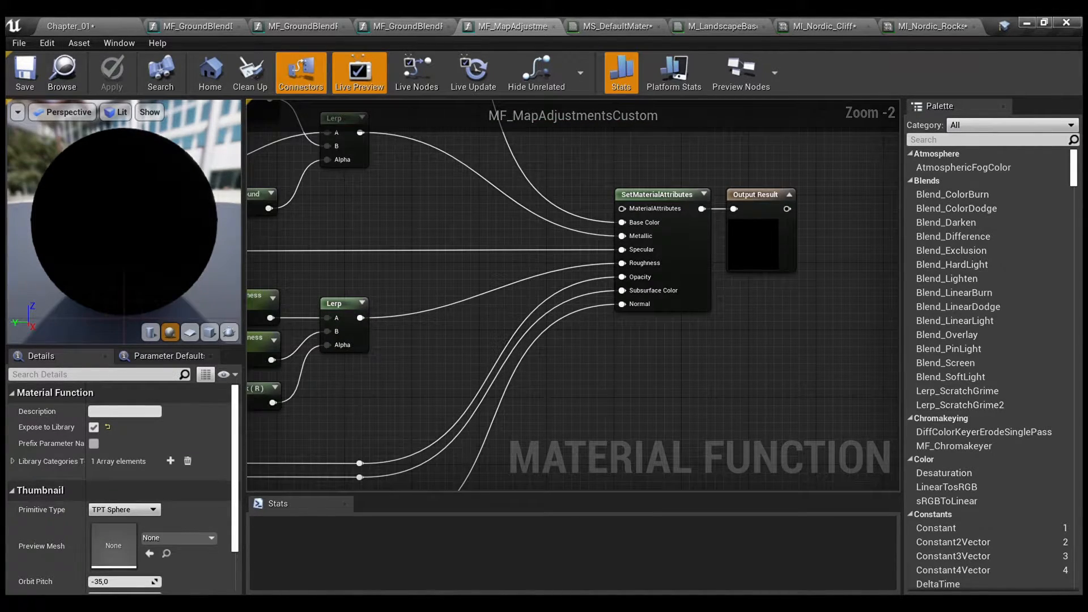
# Review the whole MF_MapAdjustmentsCustom graph, covering the albedo, metallic, specular, roughness and transmission branches.
pyautogui.scroll(-1, 510, 312)
pyautogui.moveTo(527, 332); pyautogui.dragTo(769, 295, button='right')
pyautogui.scroll(-2, 769, 295)
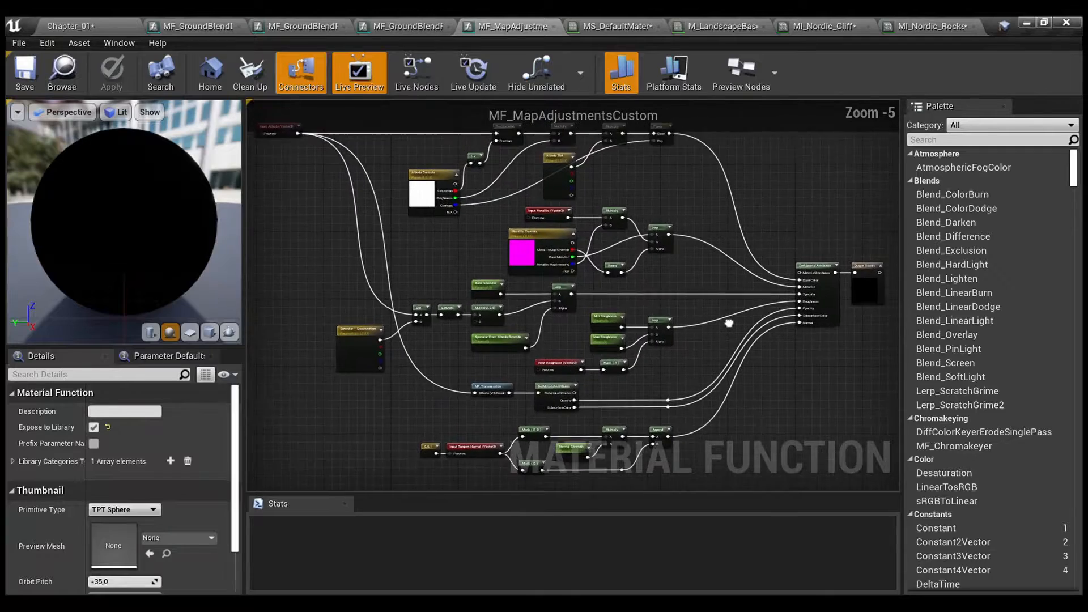
pyautogui.scroll(2, 618, 271)
pyautogui.moveTo(716, 266); pyautogui.dragTo(627, 260, button='right')
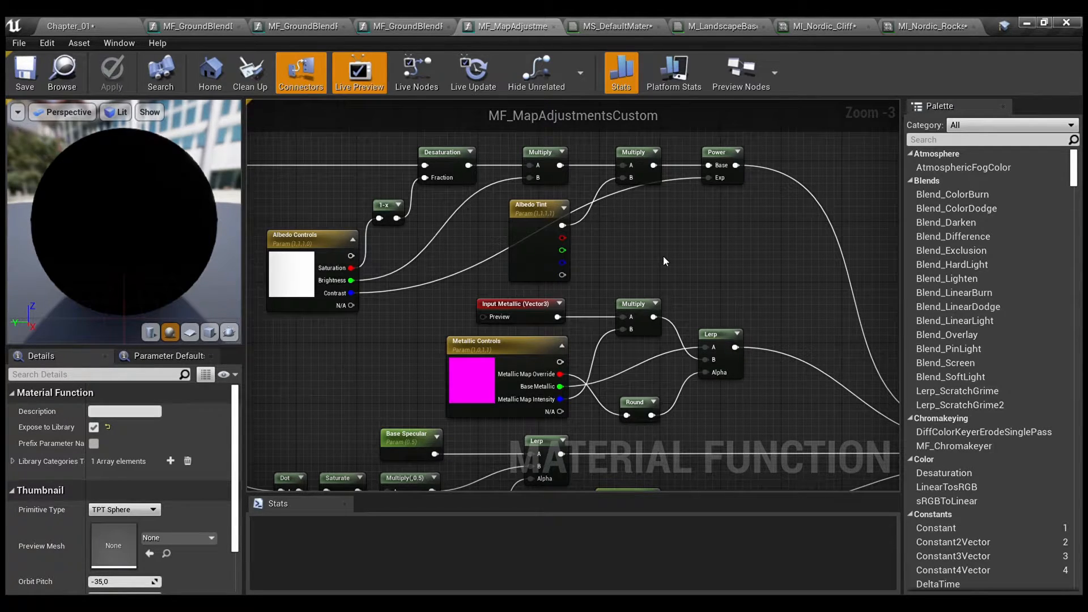
pyautogui.scroll(-1, 664, 257)
pyautogui.moveTo(663, 256); pyautogui.dragTo(597, 142, button='right')
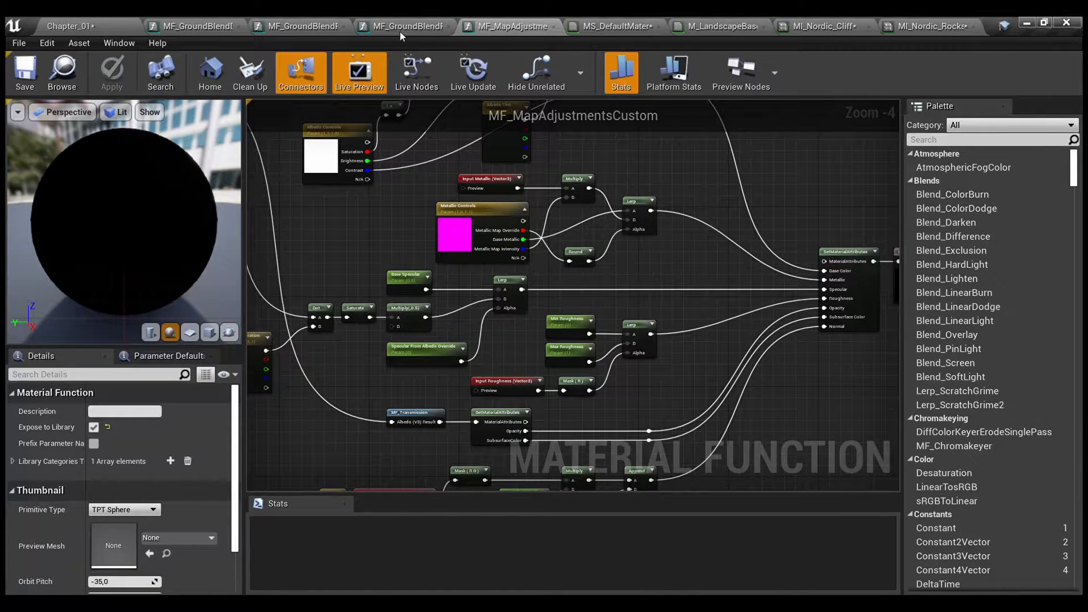
# Return to the MS_DefaultMaterial graph, check the material's Use Material Attributes setting, and examine the nodes around MF_LayerOverpaint and MF_GroundBlendRVT.
pyautogui.click(609, 25)
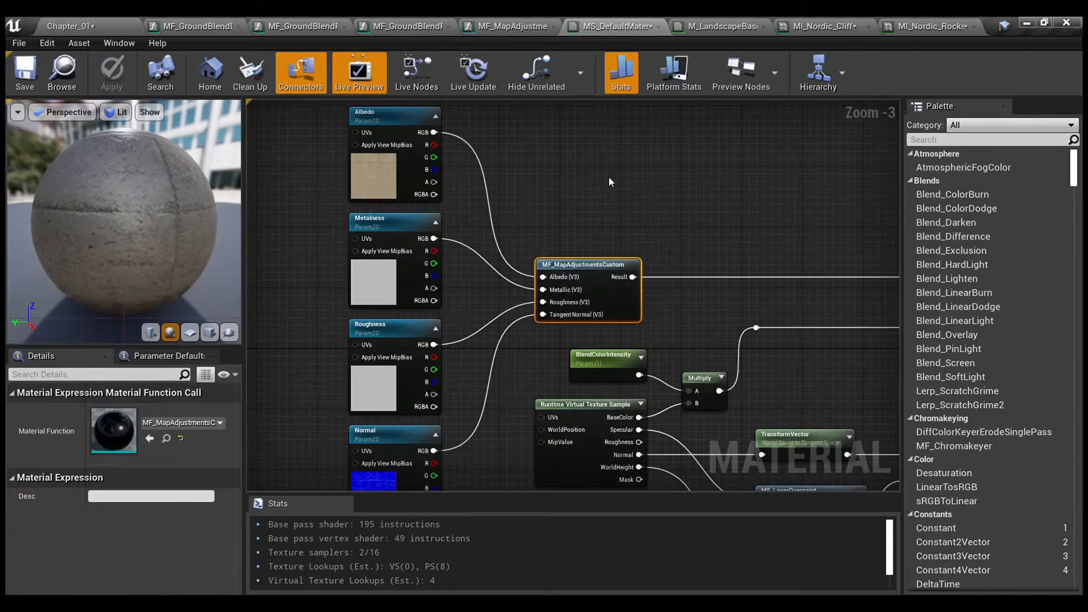
pyautogui.moveTo(609, 177); pyautogui.dragTo(389, 161, button='right')
pyautogui.click(494, 203)
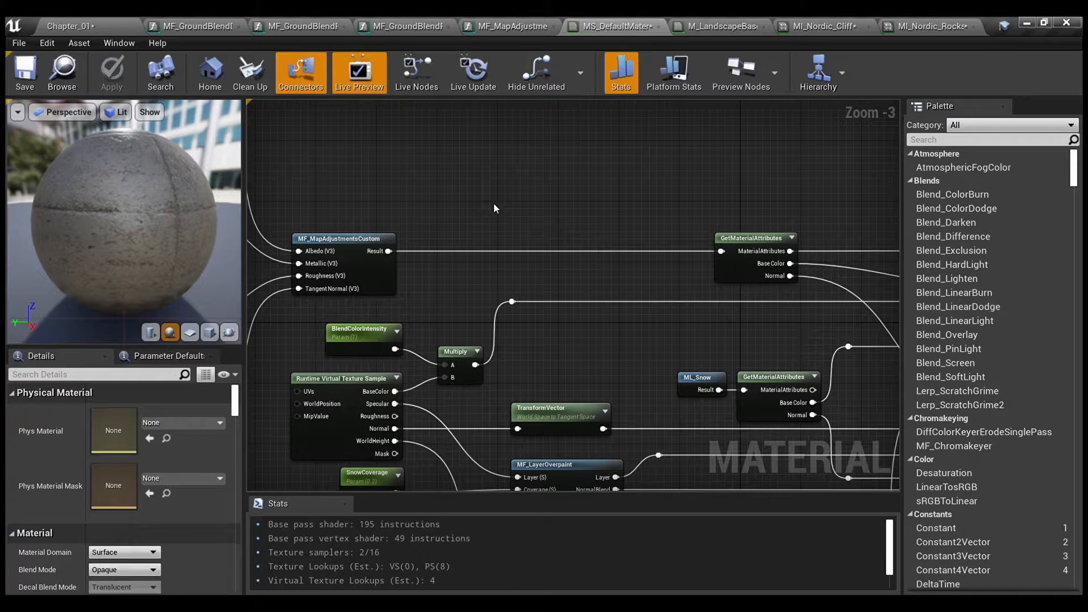
pyautogui.scroll(-5, 114, 450)
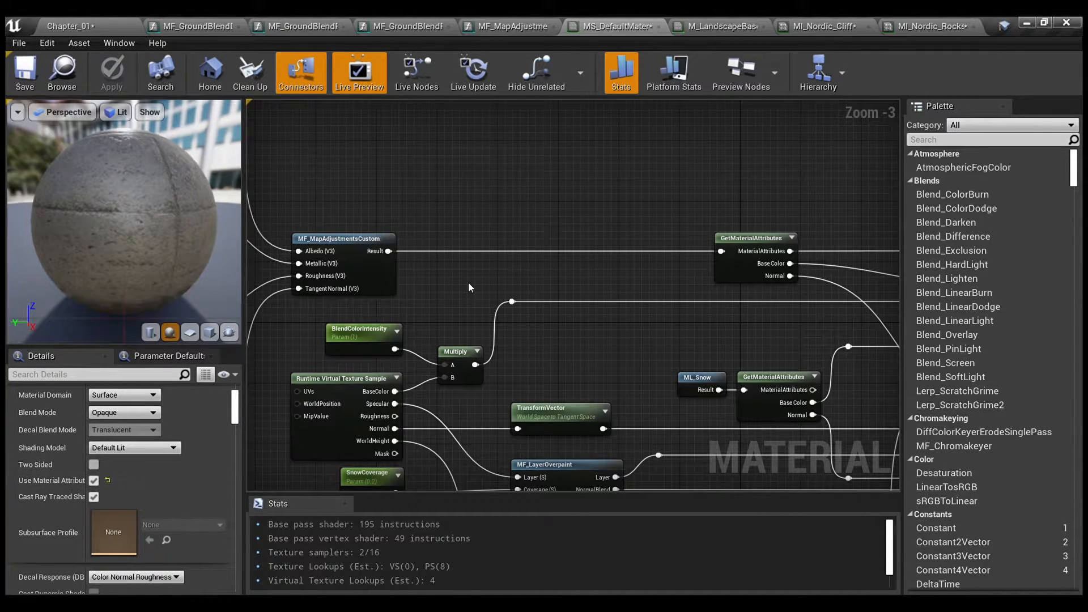
pyautogui.scroll(-1, 468, 282)
pyautogui.moveTo(468, 283); pyautogui.dragTo(402, 167, button='right')
pyautogui.moveTo(559, 221); pyautogui.dragTo(492, 238, button='right')
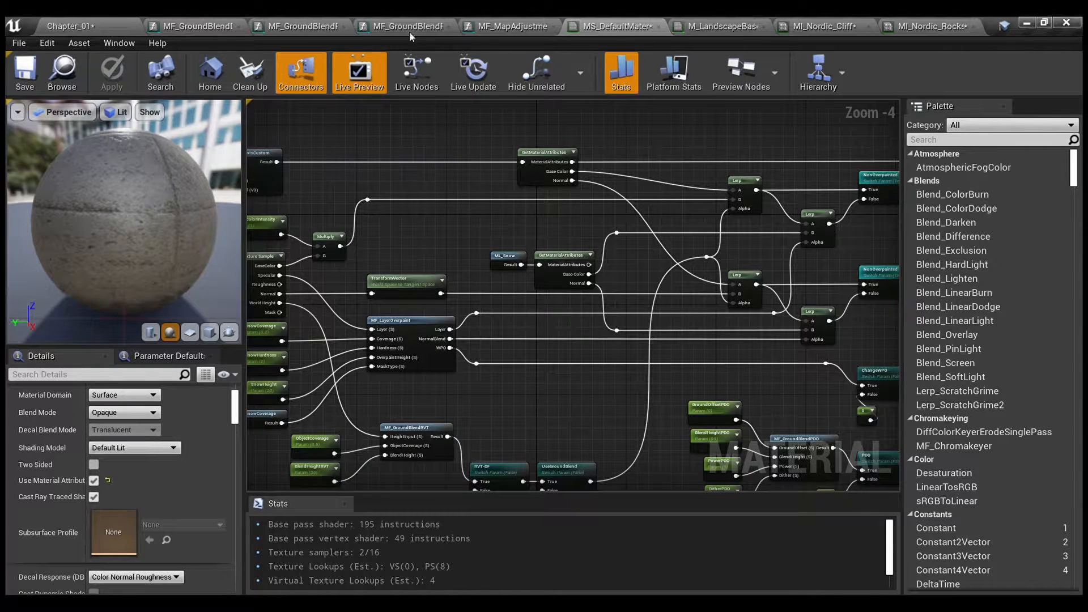
# Open the MF_GroundBlendDF function, inspect the GroundOffset input's details, and clear the selection.
pyautogui.click(209, 22)
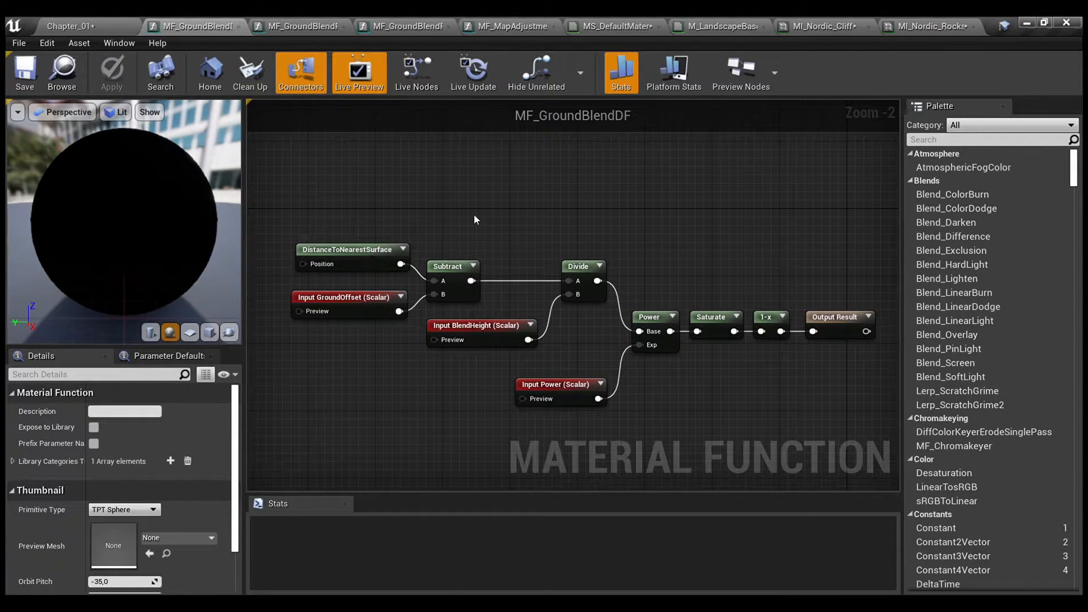
pyautogui.click(365, 305)
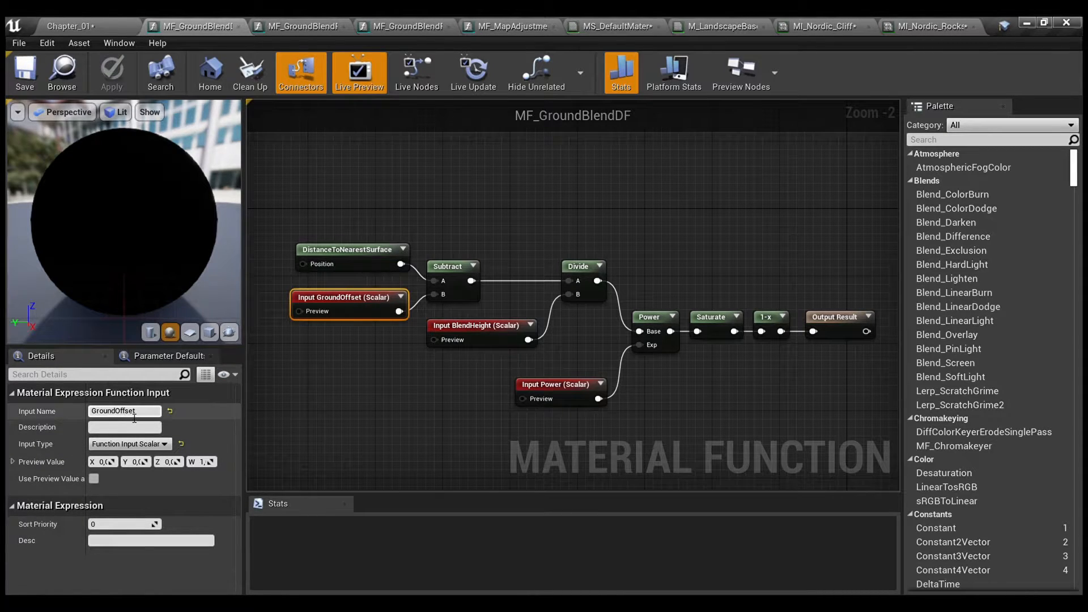
pyautogui.click(379, 359)
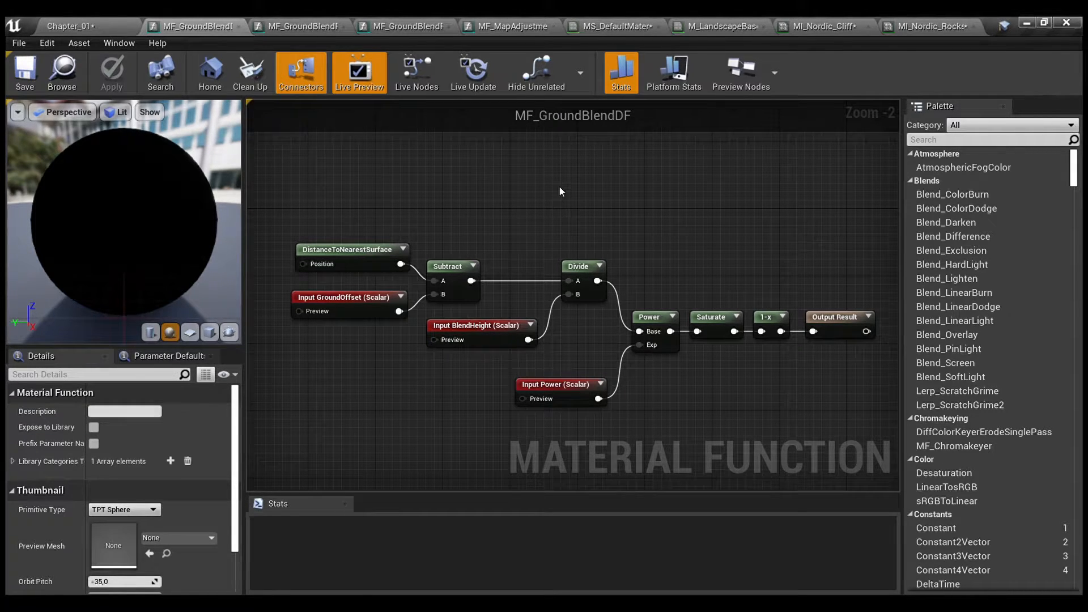
pyautogui.moveTo(450, 187)
pyautogui.mouseDown(button='right')
pyautogui.moveTo(435, 169)
pyautogui.moveTo(454, 170)
pyautogui.mouseUp(button='right')
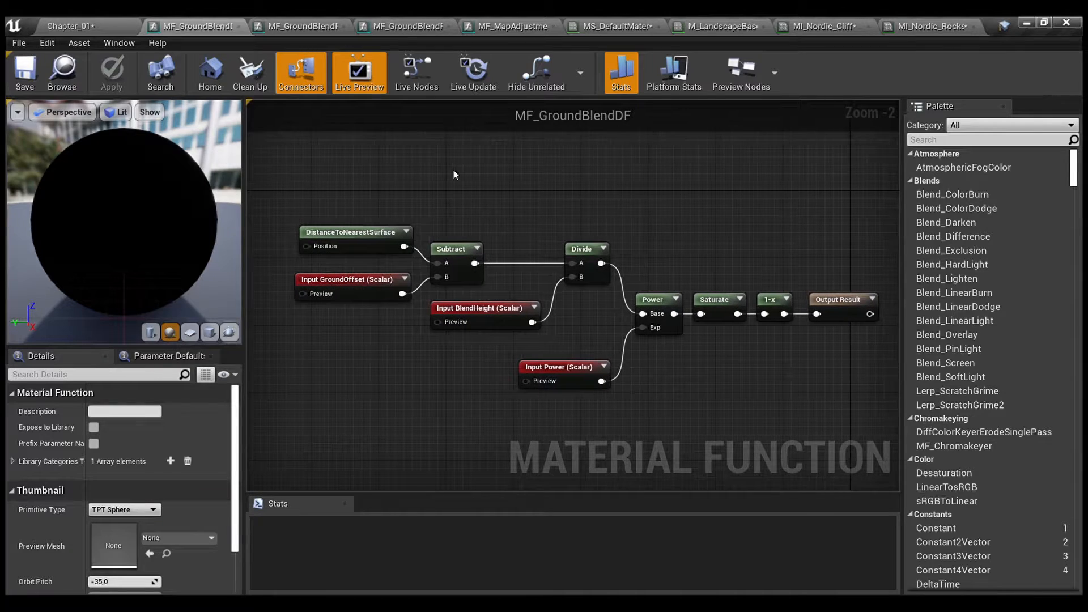
# Compare the MF_GroundBlendPDO graph with MF_GroundBlendDF by alternating between the two functions.
pyautogui.click(311, 31)
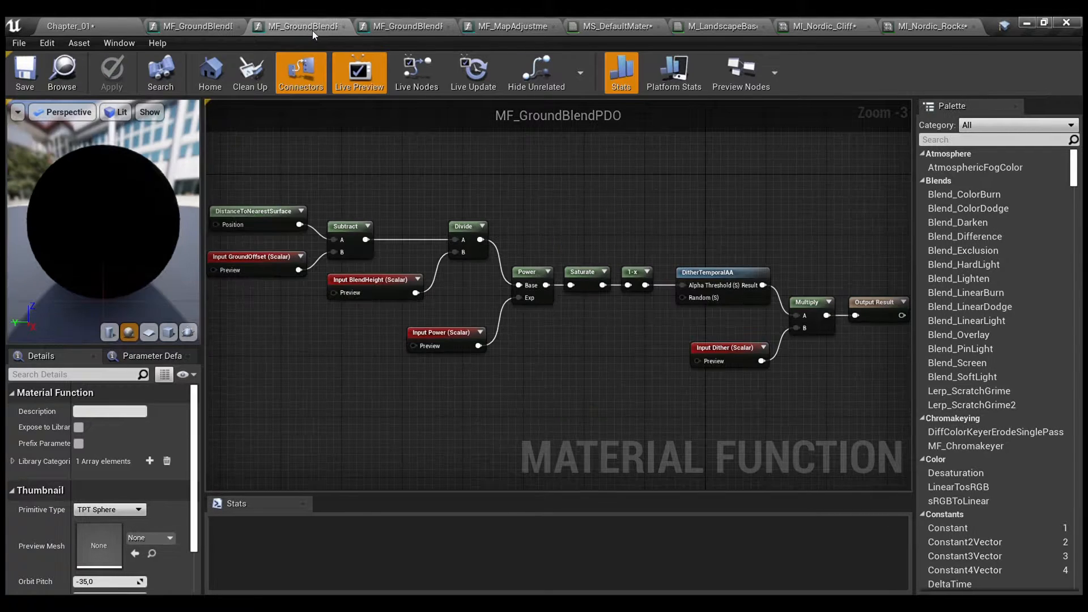
pyautogui.moveTo(546, 193); pyautogui.dragTo(563, 190, button='right')
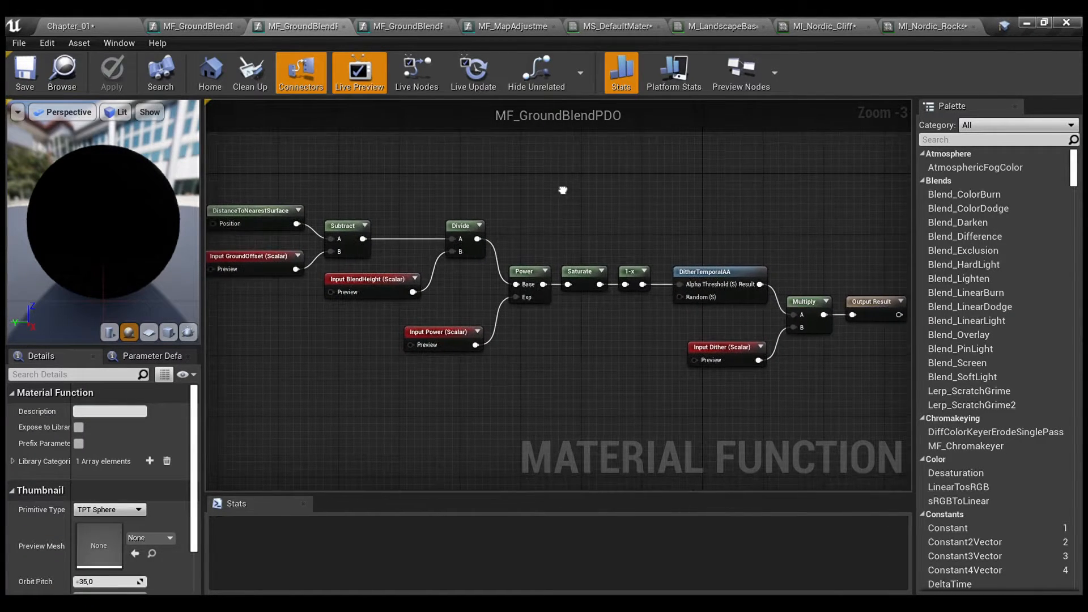
pyautogui.click(393, 25)
pyautogui.click(294, 25)
pyautogui.click(200, 20)
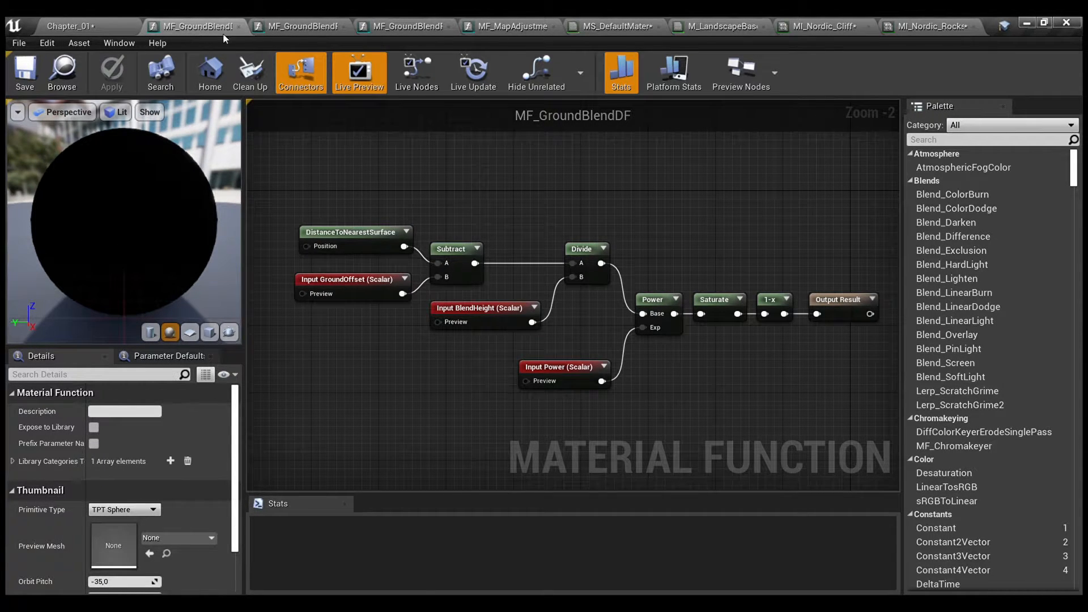
pyautogui.click(299, 21)
pyautogui.moveTo(528, 180); pyautogui.dragTo(538, 188, button='right')
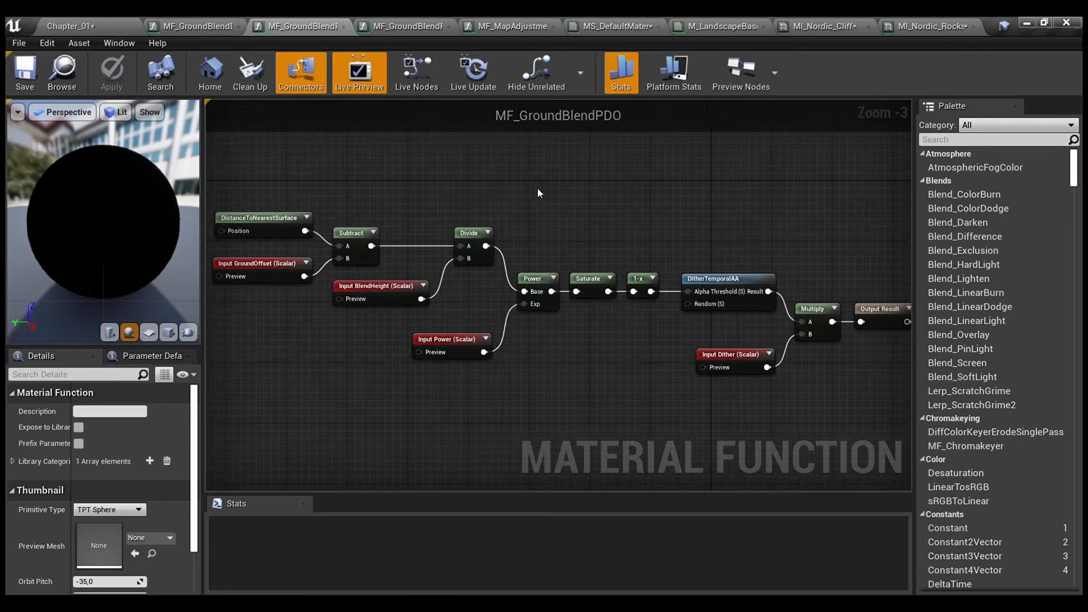
pyautogui.click(200, 22)
pyautogui.click(275, 24)
# Highlight the DitherTemporalAA, Dither input and Multiply nodes in MF_GroundBlendPDO, inspect the Dither input's details, and clear the selection.
pyautogui.moveTo(804, 377); pyautogui.dragTo(585, 358, button='right')
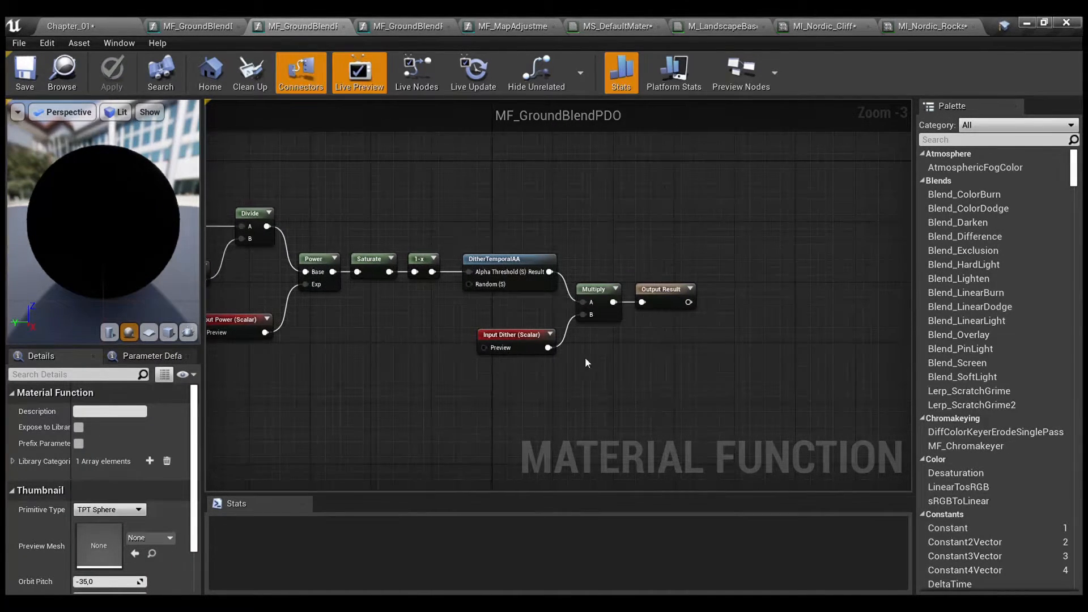
pyautogui.scroll(2, 610, 384)
pyautogui.moveTo(424, 183); pyautogui.dragTo(635, 372)
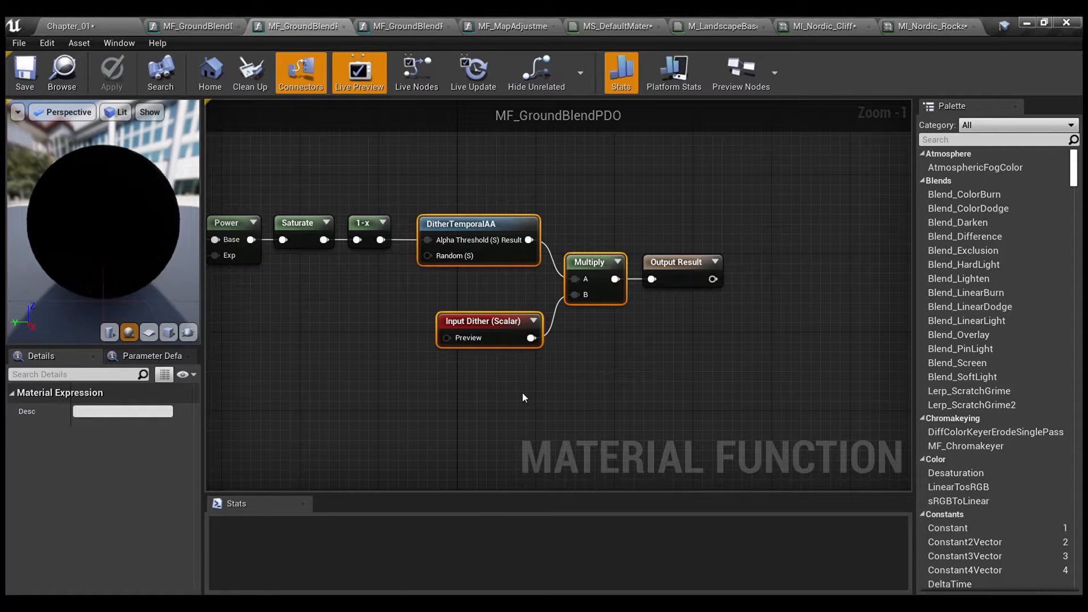
pyautogui.click(495, 340)
pyautogui.scroll(-1, 500, 291)
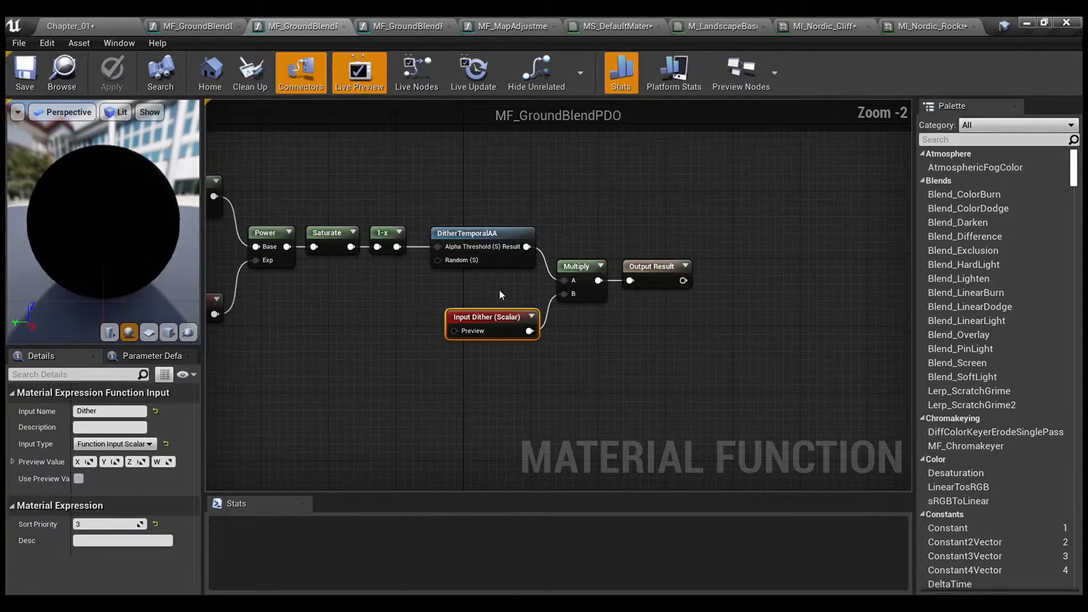
pyautogui.moveTo(500, 291); pyautogui.dragTo(617, 326, button='right')
pyautogui.click(617, 325)
# Highlight the node chain from DistanceToNearestSurface through Power and Saturate in MF_GroundBlendPDO, and clear the selection.
pyautogui.moveTo(435, 317); pyautogui.dragTo(663, 339, button='right')
pyautogui.moveTo(740, 397); pyautogui.dragTo(261, 181)
pyautogui.click(692, 386)
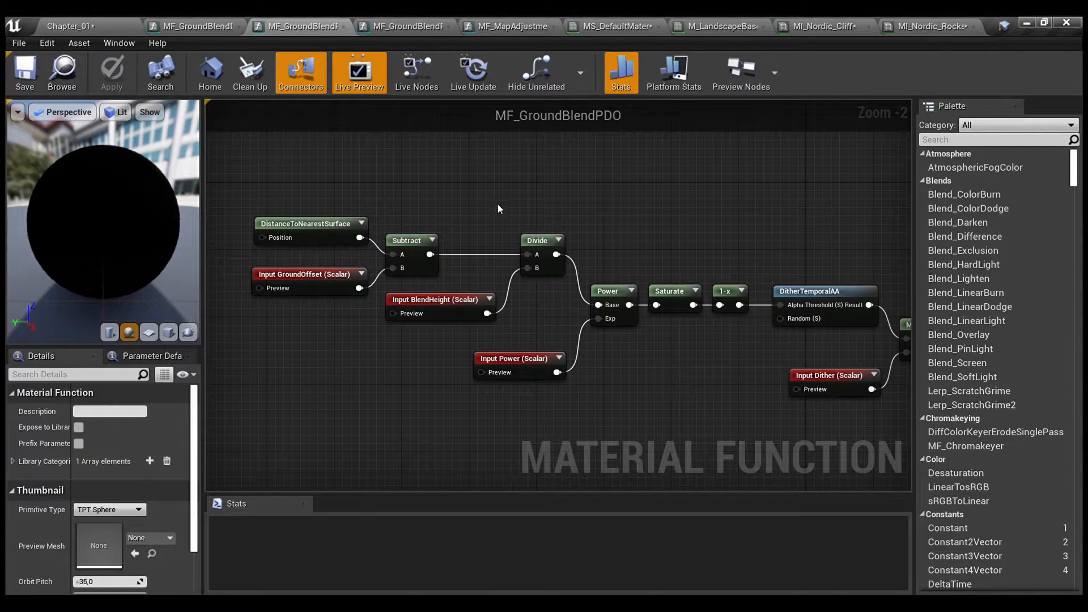
pyautogui.moveTo(704, 267); pyautogui.dragTo(641, 252, button='right')
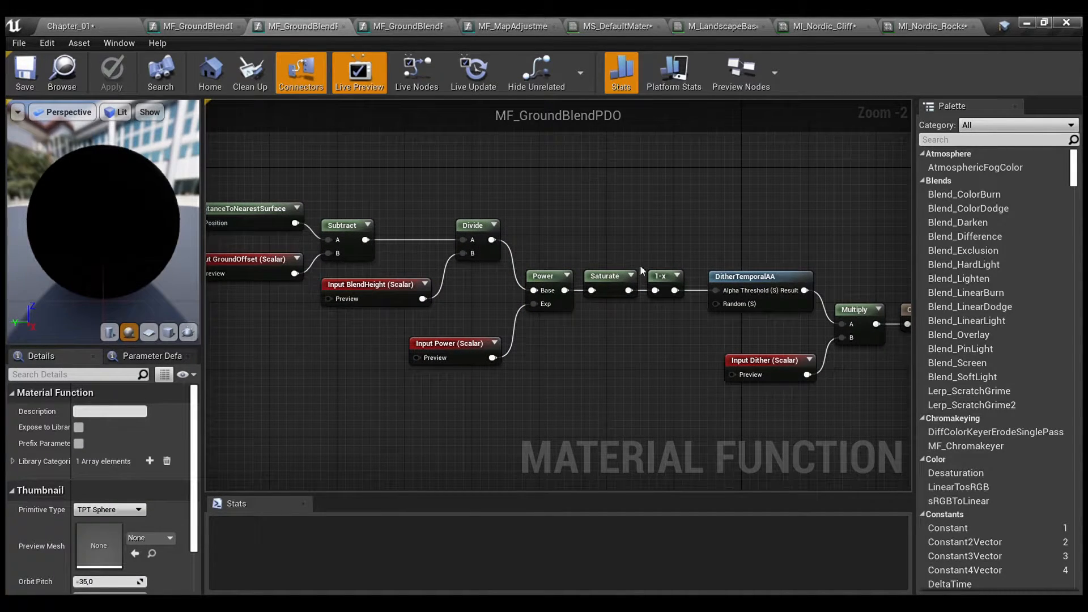
# Return to MF_GroundBlendDF and pull a wire from the Output Result node without connecting it to anything.
pyautogui.click(219, 20)
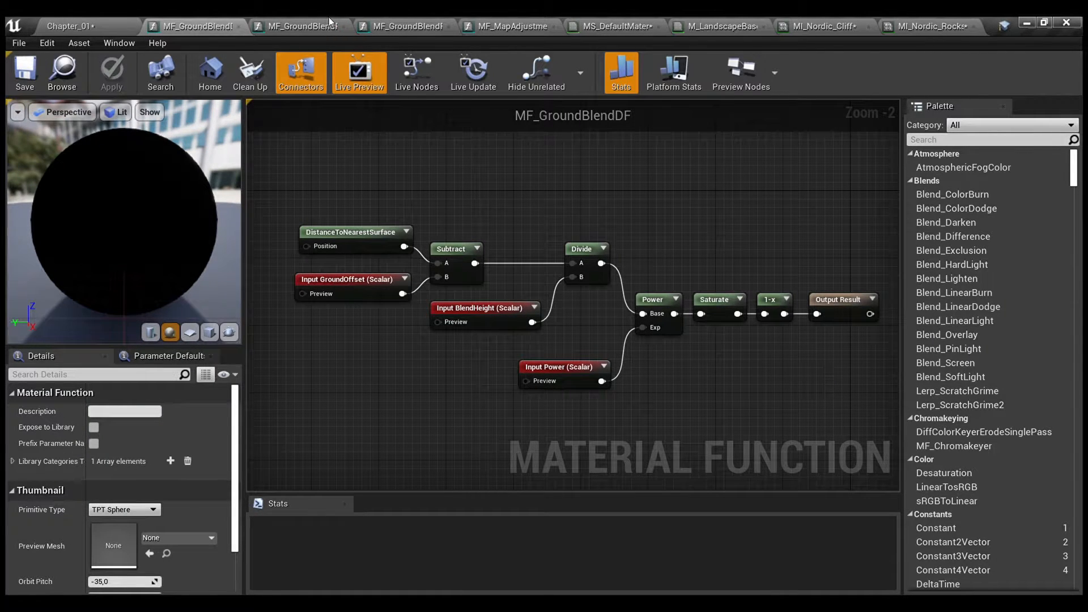
pyautogui.moveTo(872, 344); pyautogui.dragTo(659, 343, button='right')
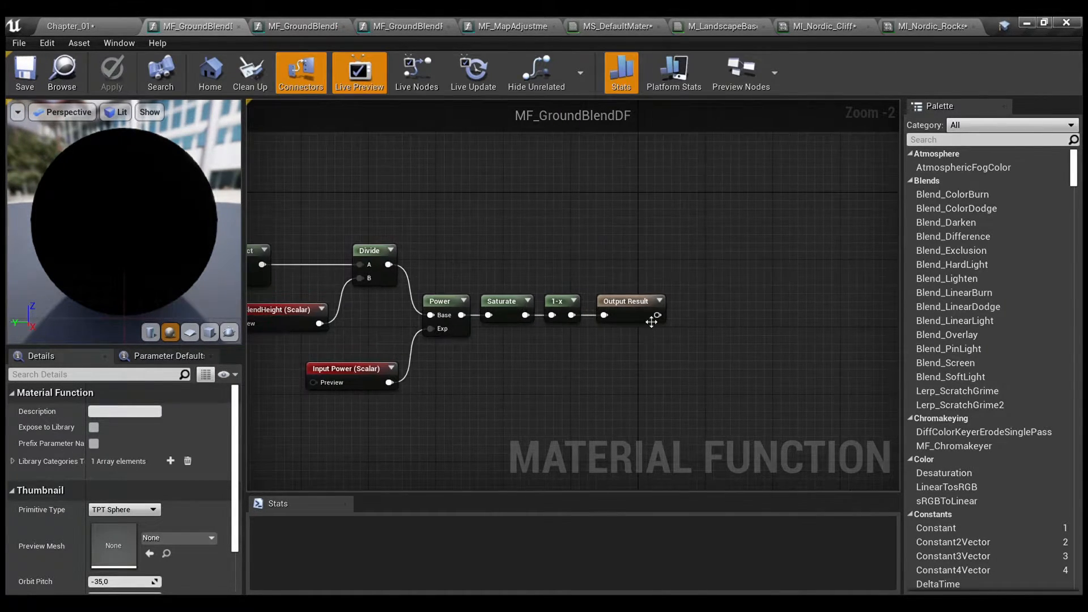
pyautogui.moveTo(658, 316); pyautogui.dragTo(698, 376)
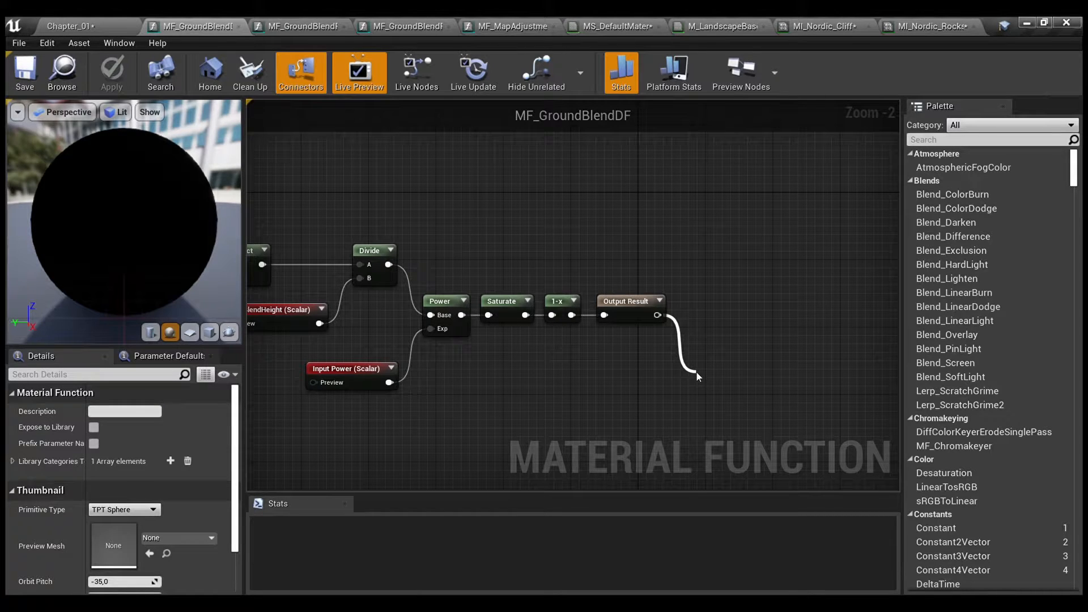
pyautogui.click(579, 222)
# Return to MF_GroundBlendPDO, highlight the extra dither nodes before Output Result once more, and clear the selection.
pyautogui.click(322, 20)
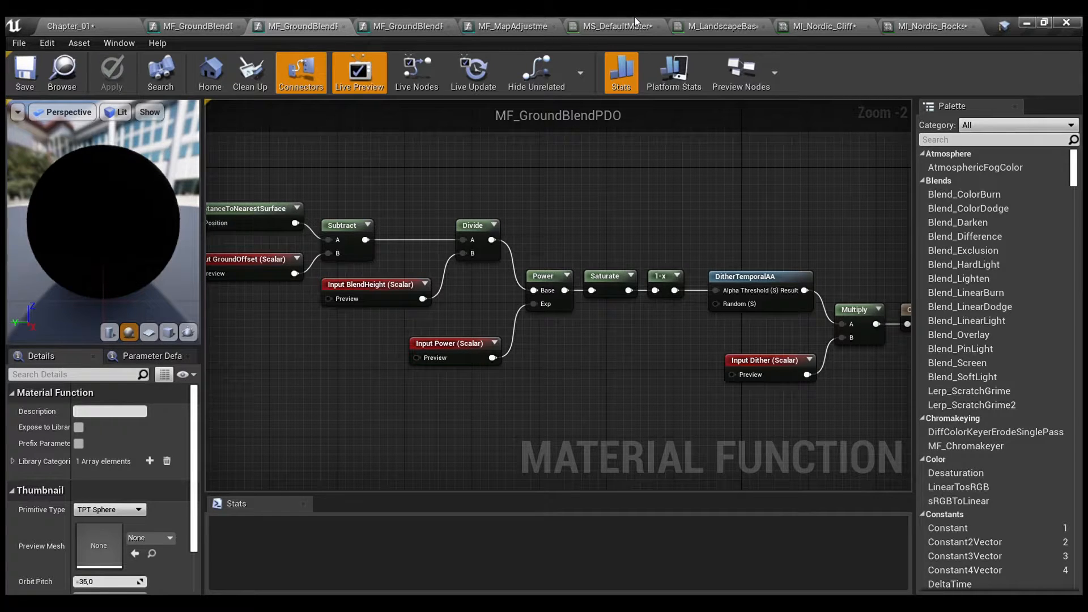
pyautogui.moveTo(714, 244); pyautogui.dragTo(515, 229, button='right')
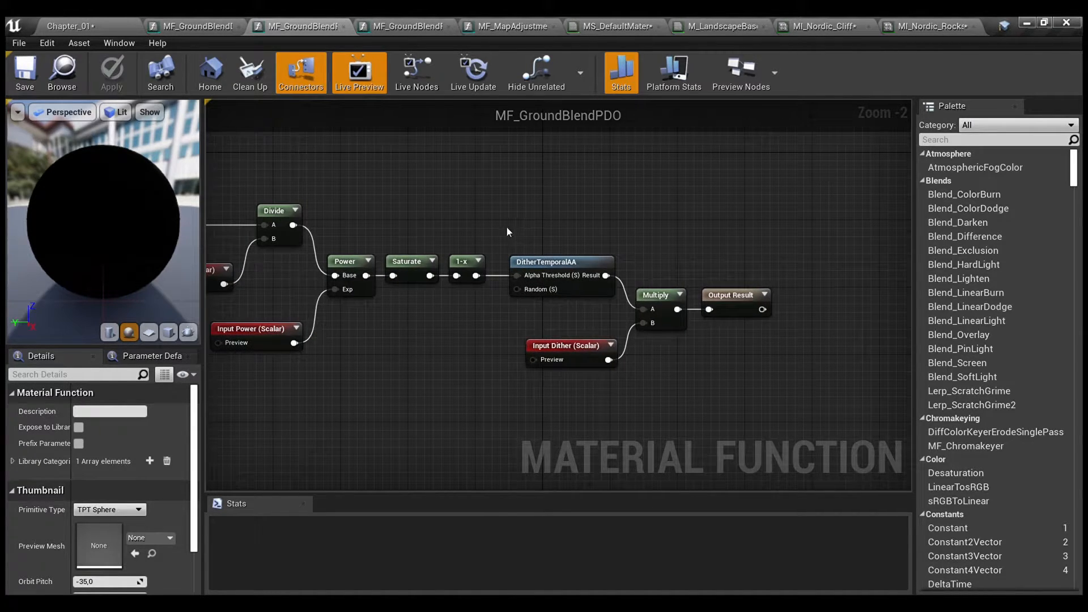
pyautogui.moveTo(501, 230); pyautogui.dragTo(675, 386)
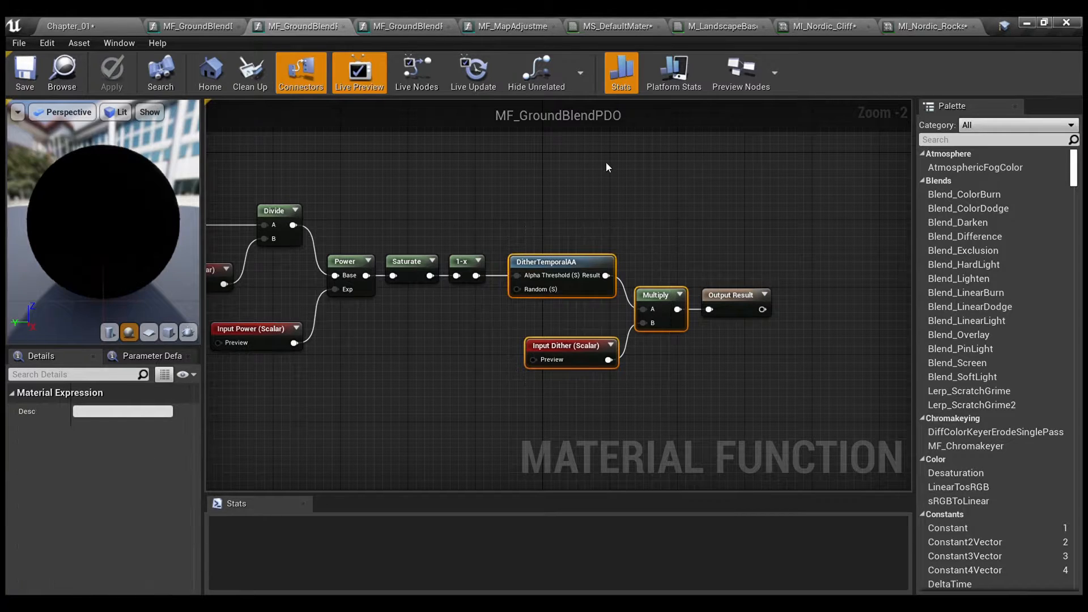
pyautogui.click(606, 164)
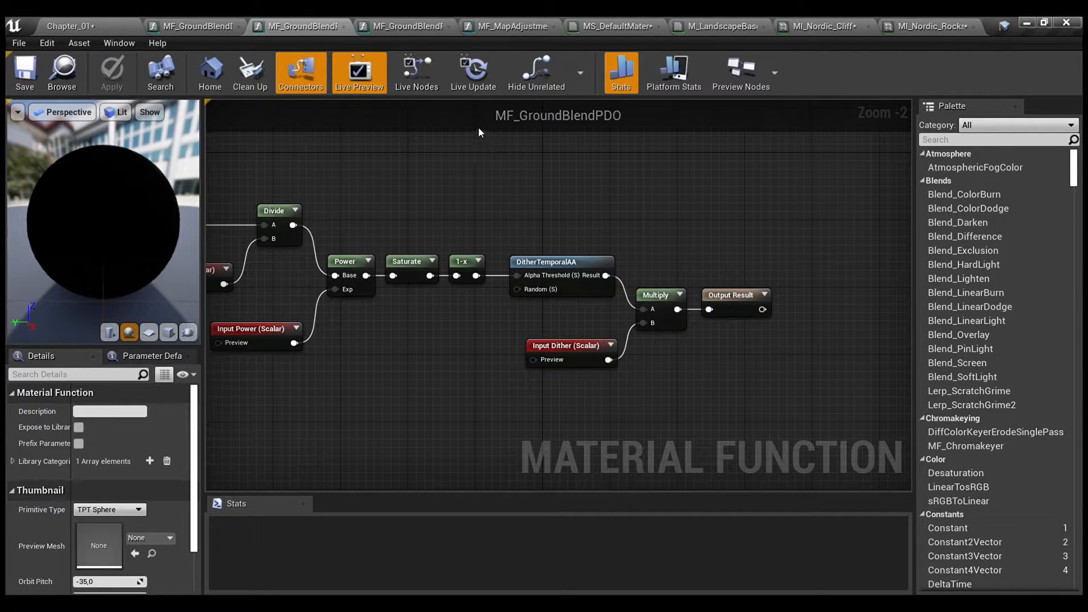
pyautogui.moveTo(560, 240); pyautogui.dragTo(675, 394)
pyautogui.click(532, 222)
# In MS_DefaultMaterial, trace MF_GroundBlendPDO through the PDO switch to the Pixel Depth Offset pin, and revisit the MF_GroundBlendPDO function.
pyautogui.click(604, 26)
pyautogui.moveTo(657, 323); pyautogui.dragTo(330, 149, button='right')
pyautogui.scroll(3, 427, 260)
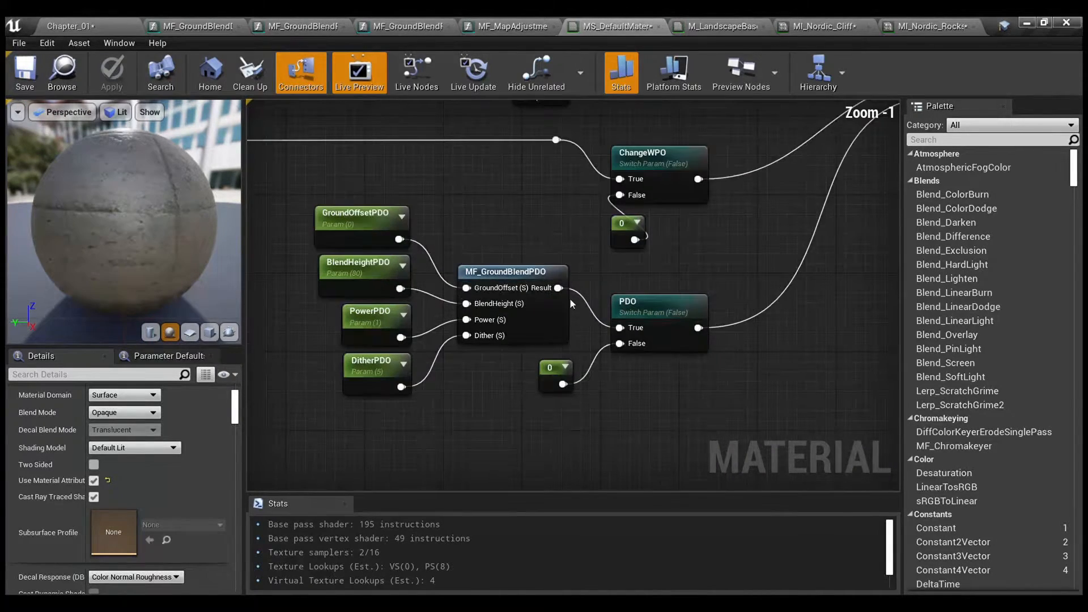
pyautogui.moveTo(662, 289); pyautogui.dragTo(405, 425, button='right')
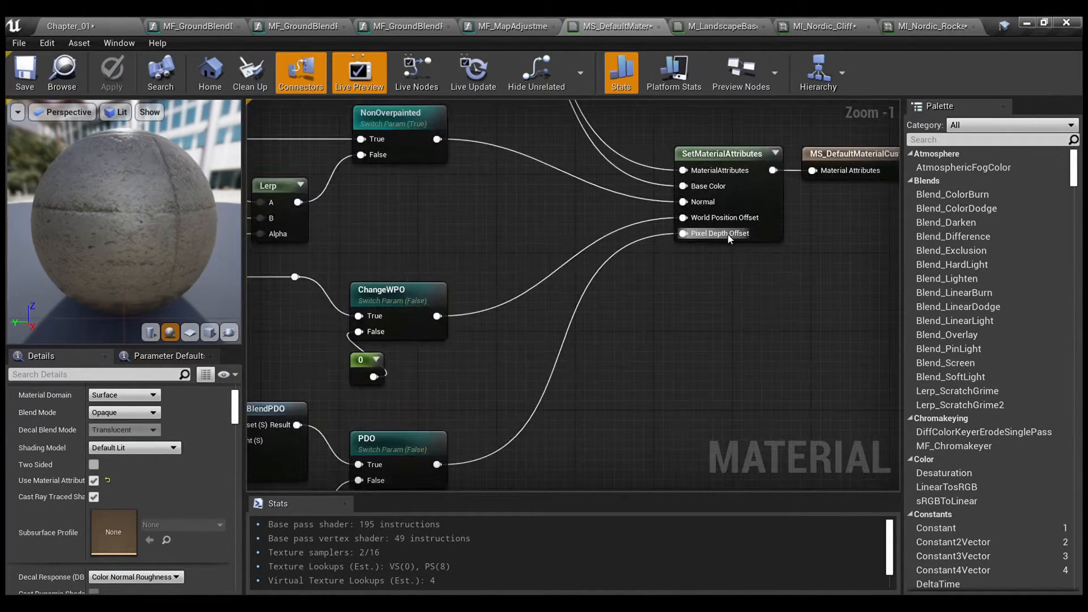
pyautogui.click(316, 28)
pyautogui.moveTo(437, 165); pyautogui.dragTo(584, 179, button='right')
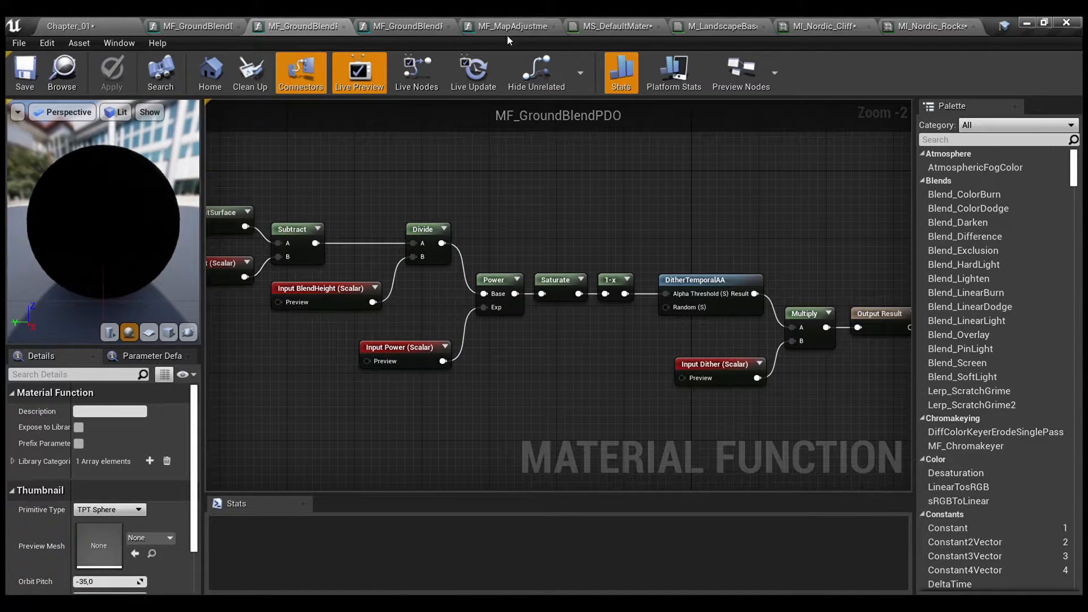
# Open the MF_GroundBlendRVT function, close MF_MapAdjustmentsCustom, and bring the world position and object bounds nodes into view.
pyautogui.click(400, 20)
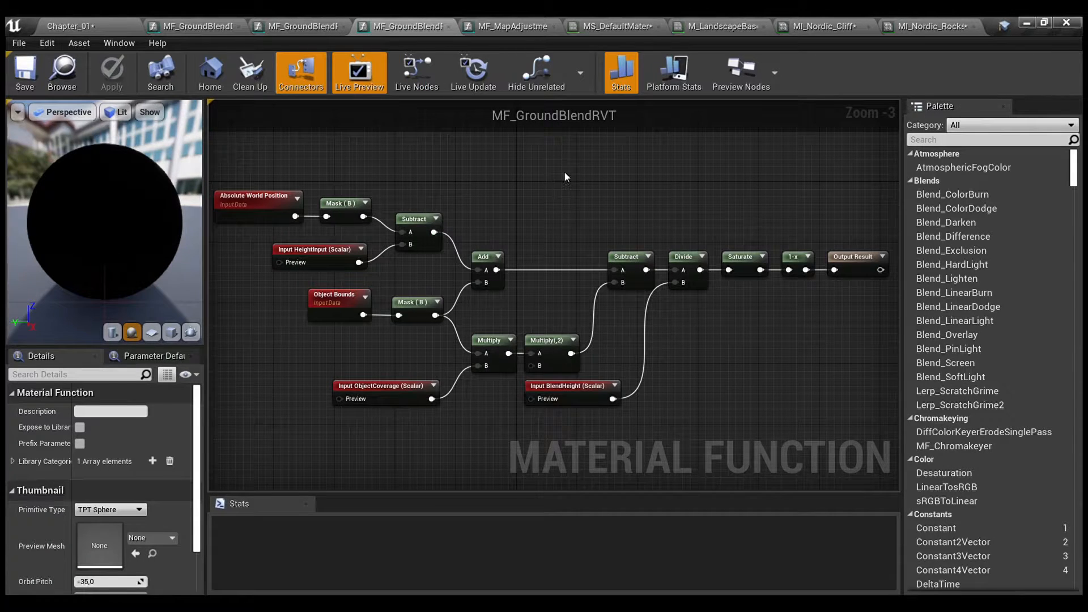
pyautogui.click(553, 26)
pyautogui.moveTo(477, 176); pyautogui.dragTo(516, 188, button='right')
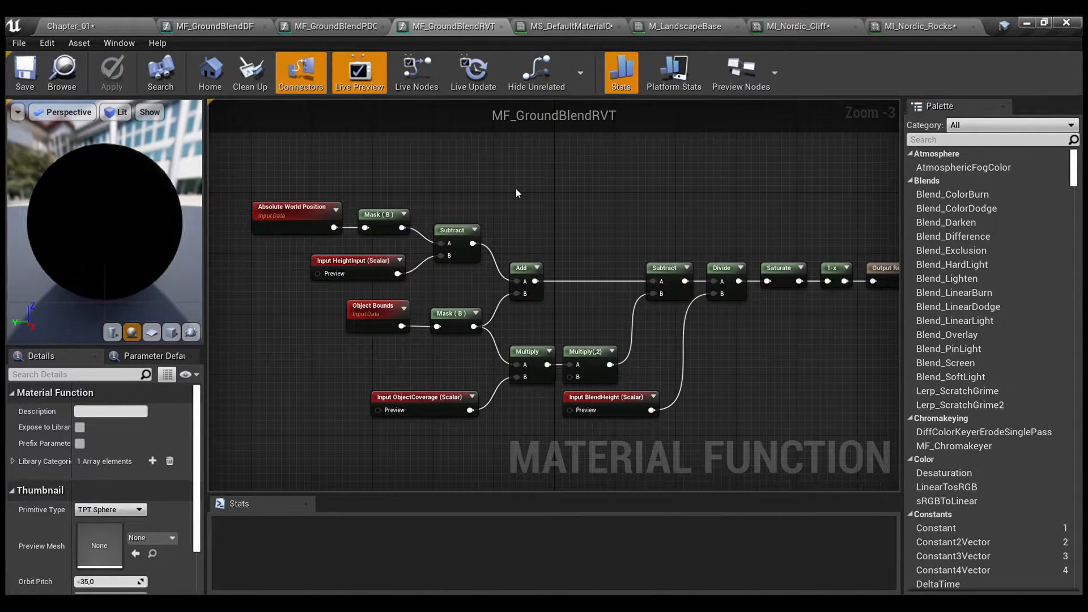
# In MF_GroundBlendRVT, highlight the Absolute World Position, Mask (B), HeightInput and first Subtract nodes.
pyautogui.moveTo(515, 194); pyautogui.dragTo(515, 166, button='right')
pyautogui.scroll(2, 476, 198)
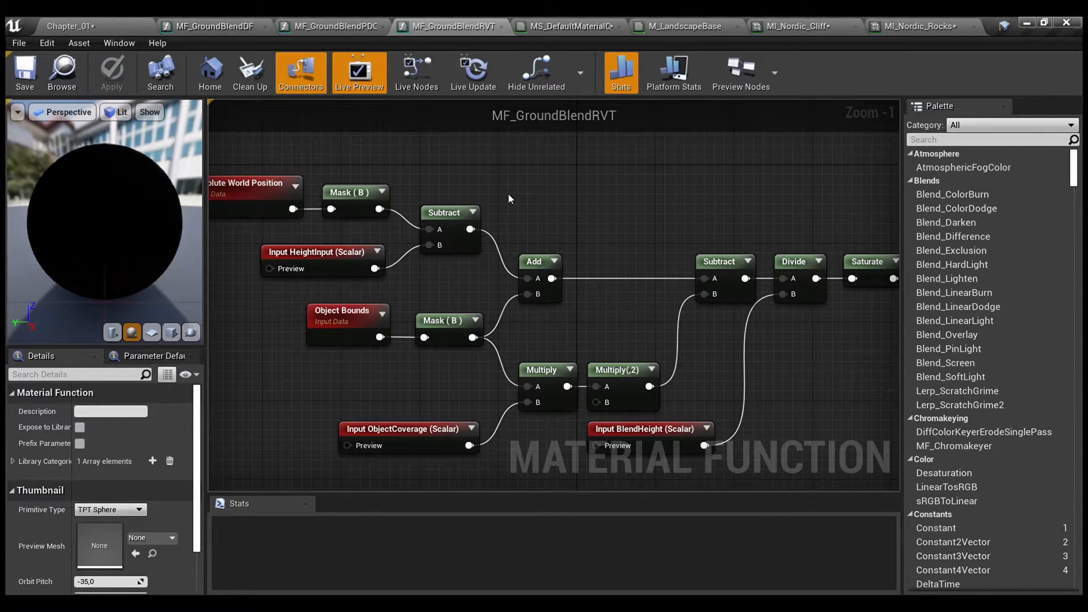
pyautogui.moveTo(509, 195); pyautogui.dragTo(602, 208, button='right')
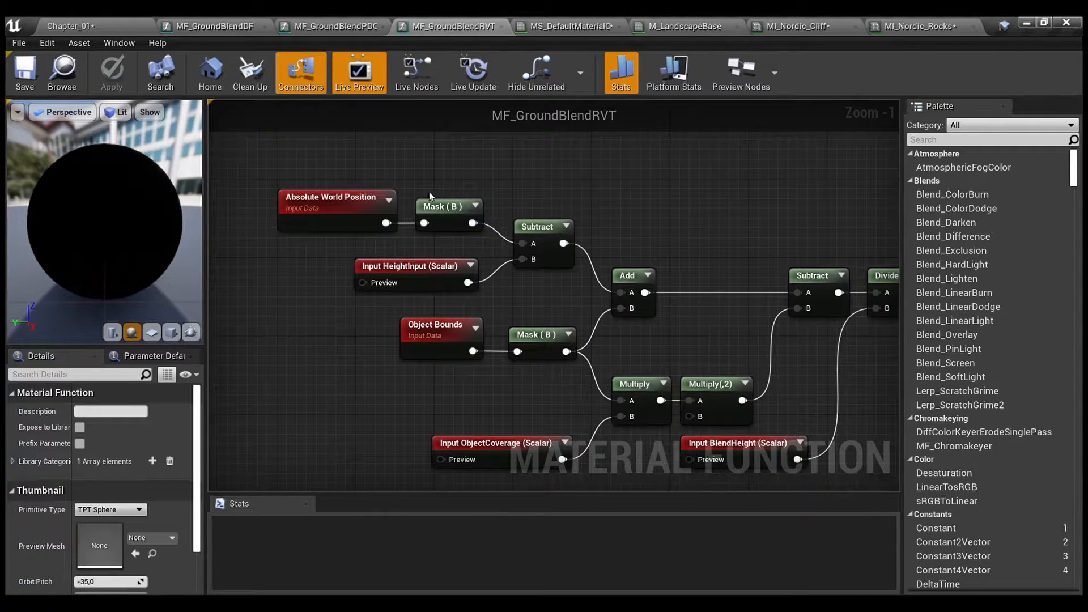
pyautogui.moveTo(276, 180); pyautogui.dragTo(566, 274)
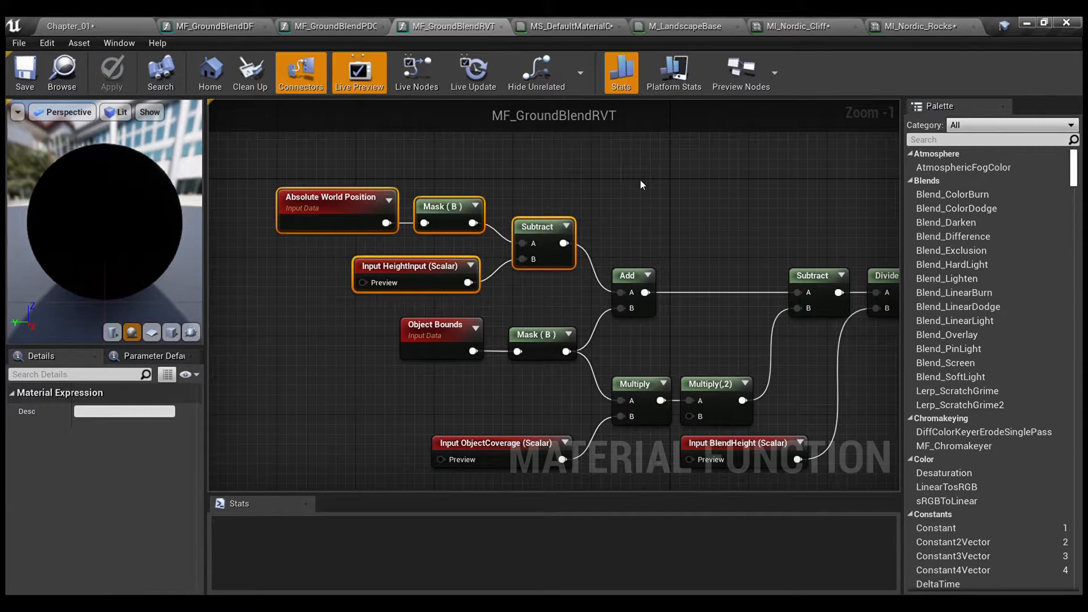
# Highlight the Object Bounds branch with its mask, multiplies and scalar inputs, clear the selection, and single out the ObjectCoverage input.
pyautogui.moveTo(661, 187); pyautogui.dragTo(603, 130, button='right')
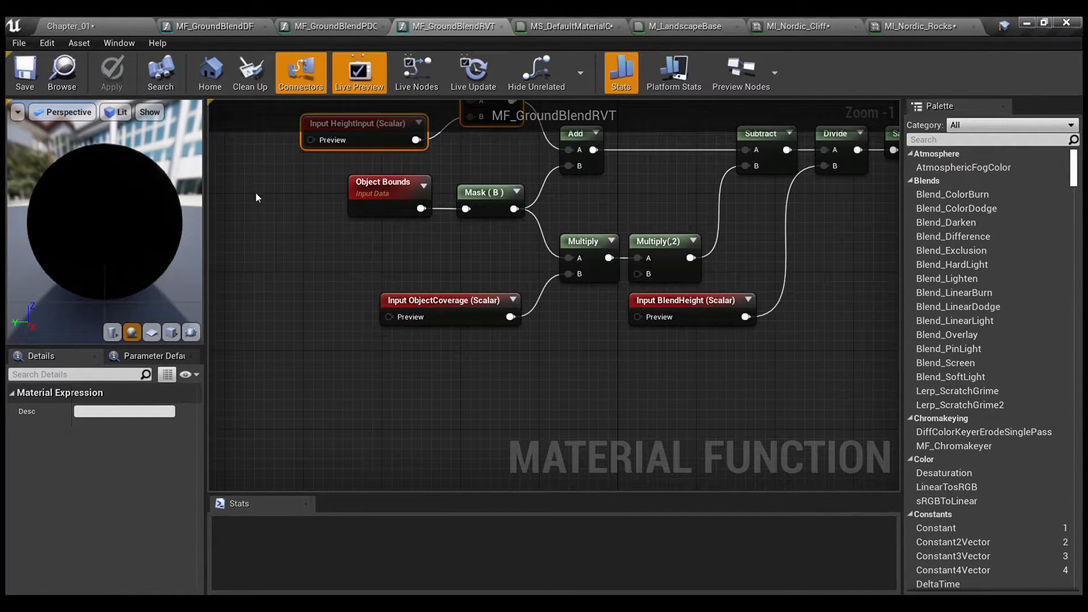
pyautogui.moveTo(255, 192); pyautogui.dragTo(630, 339)
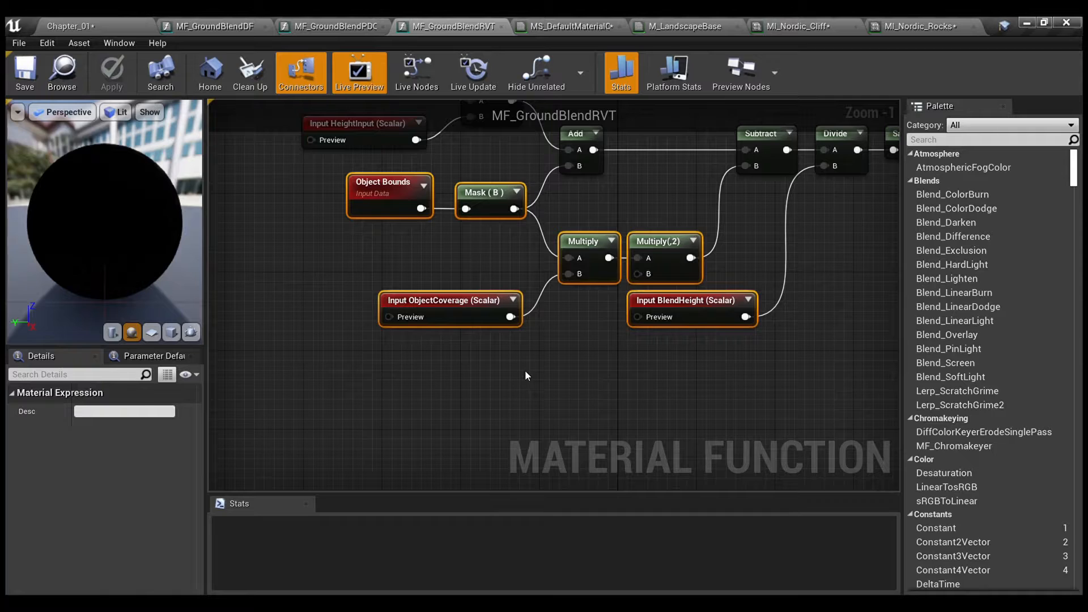
pyautogui.click(526, 372)
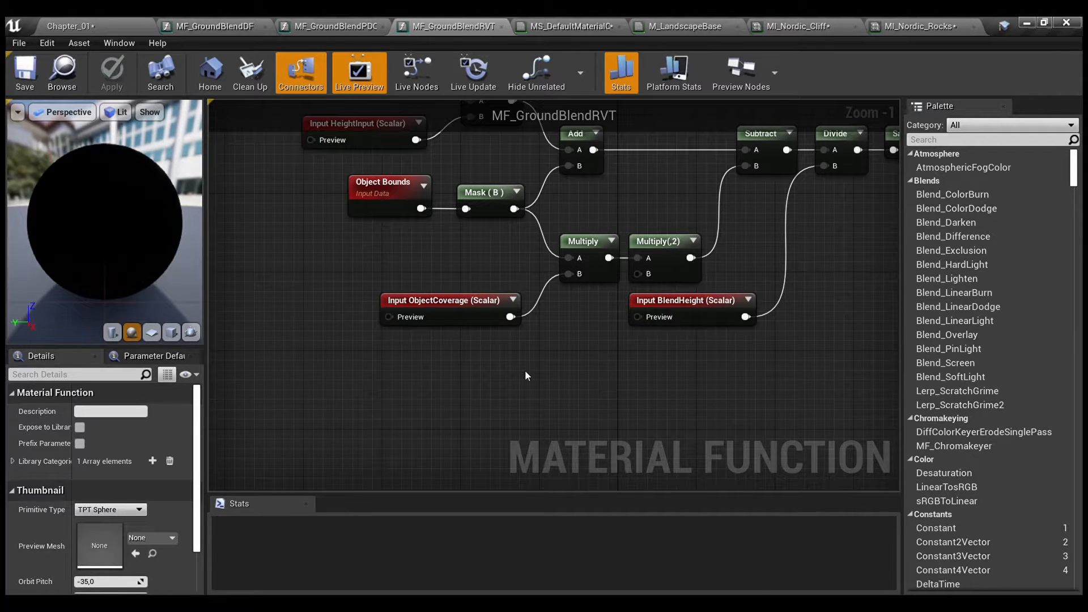
pyautogui.moveTo(578, 375); pyautogui.dragTo(408, 275)
pyautogui.click(526, 368)
pyautogui.click(459, 302)
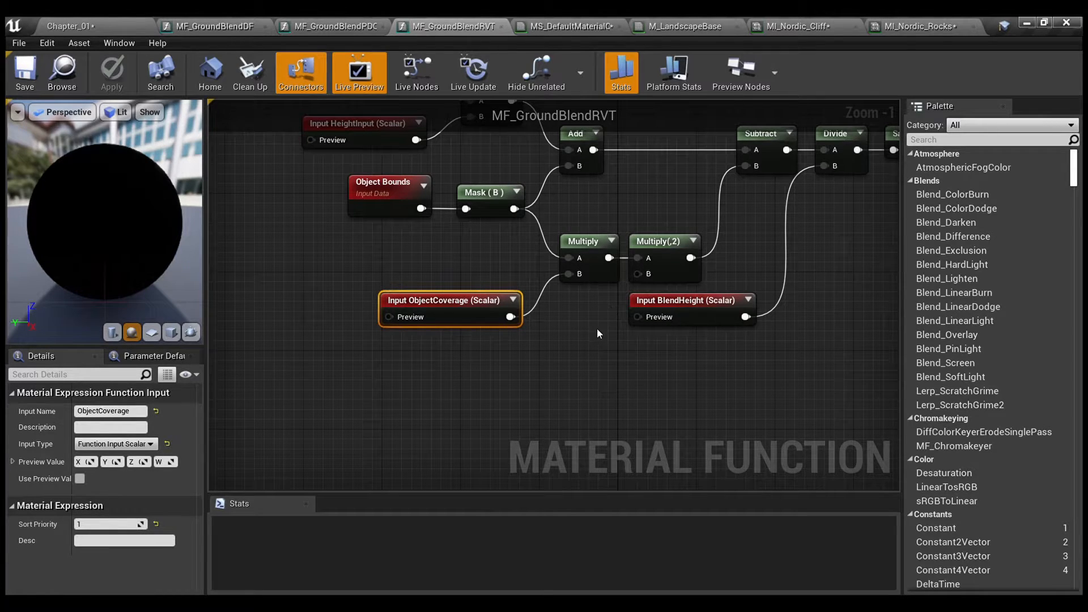
# Highlight the two Multiply nodes fed by Object Bounds and ObjectCoverage, and clear the selection.
pyautogui.moveTo(594, 329); pyautogui.dragTo(485, 373, button='right')
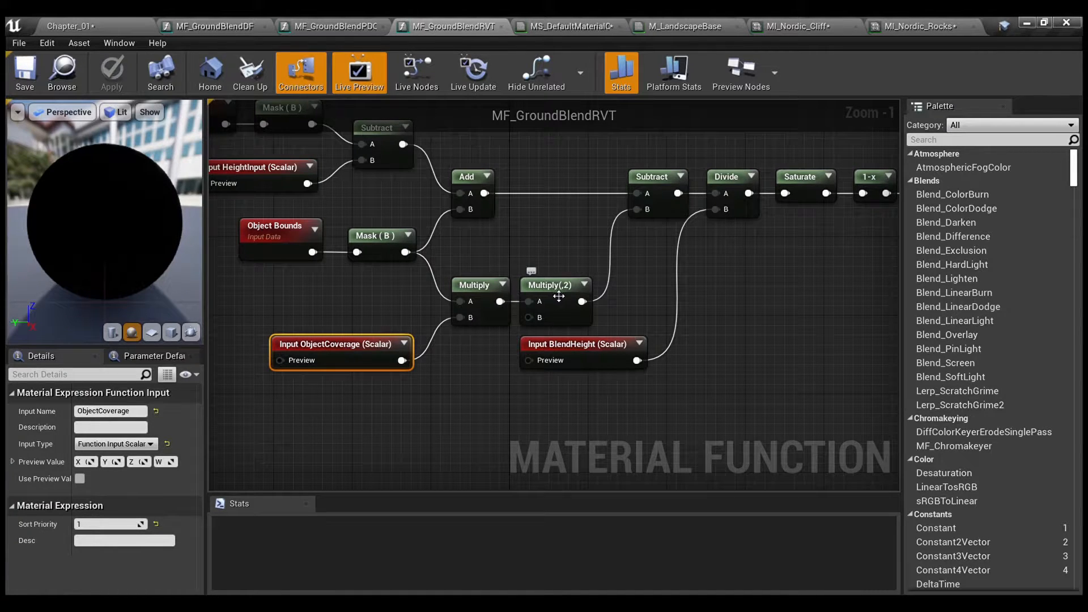
pyautogui.moveTo(494, 261); pyautogui.dragTo(573, 288)
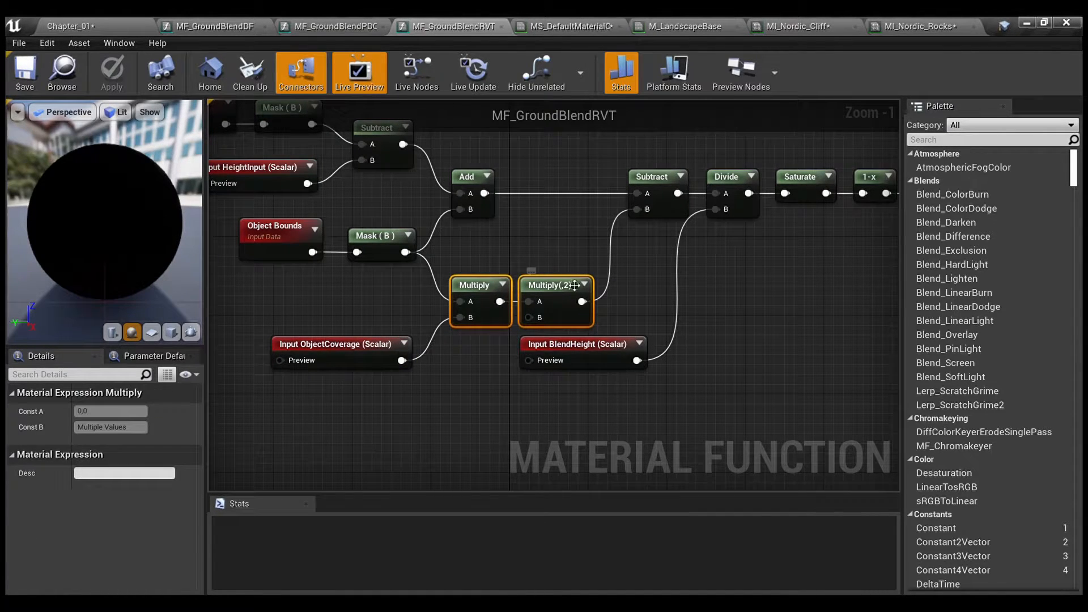
pyautogui.click(535, 249)
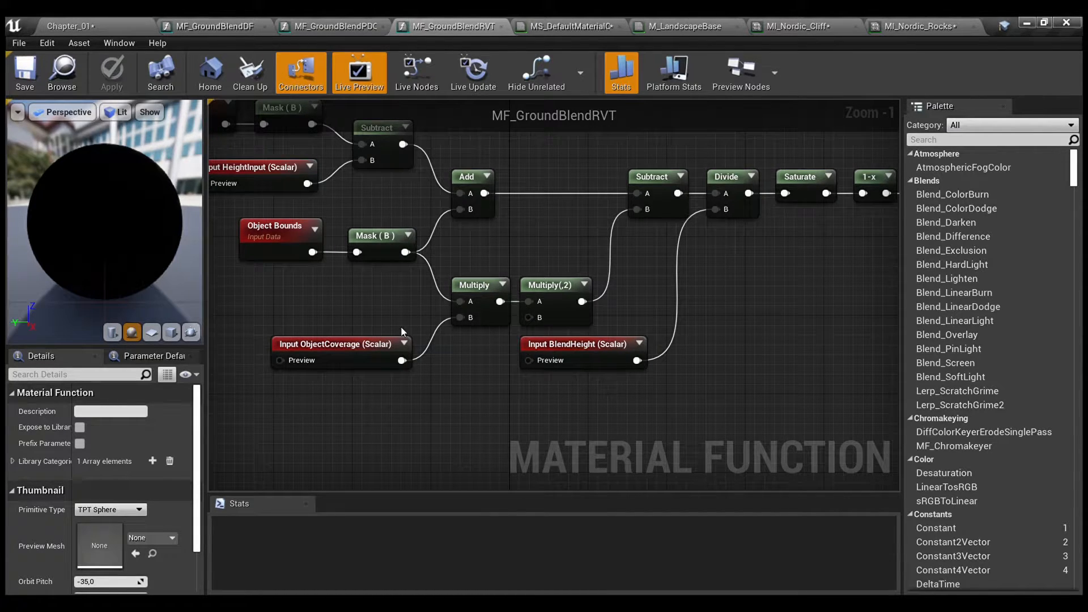
# Highlight the world position chain through Add, then the Object Bounds and ObjectCoverage nodes up to Multiply, and clear the selection.
pyautogui.moveTo(572, 253); pyautogui.dragTo(631, 277, button='right')
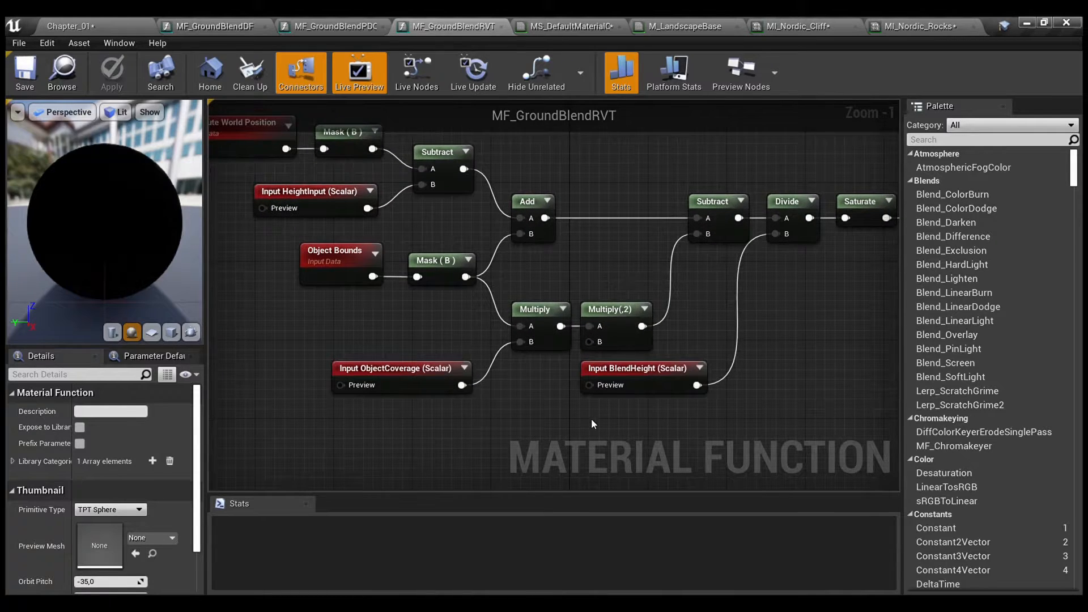
pyautogui.moveTo(555, 183); pyautogui.dragTo(591, 281, button='right')
pyautogui.moveTo(289, 168); pyautogui.dragTo(574, 315)
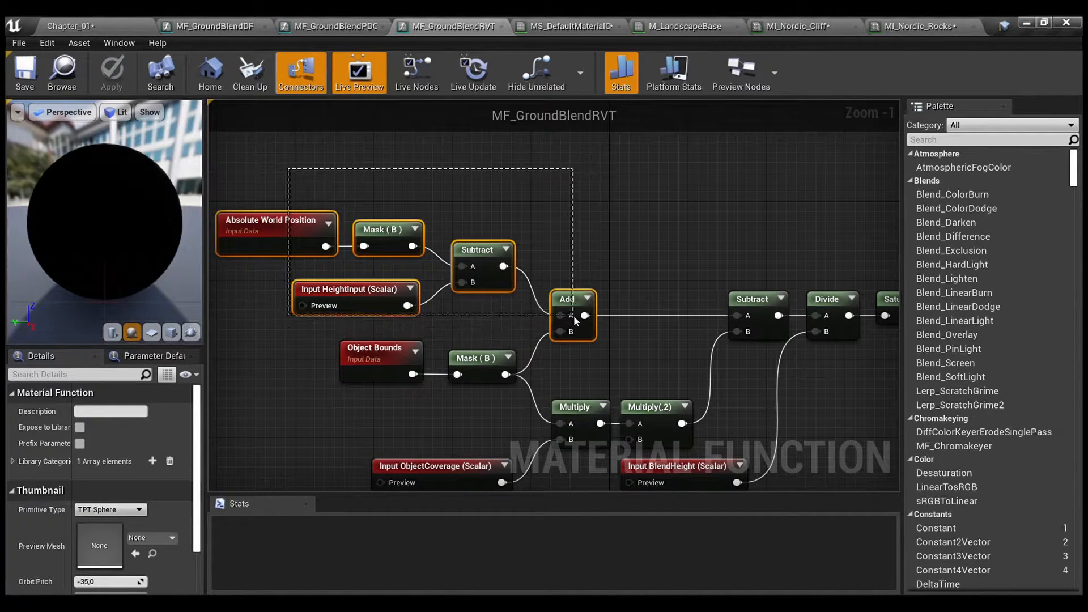
pyautogui.moveTo(573, 315); pyautogui.dragTo(525, 222, button='right')
pyautogui.moveTo(564, 420); pyautogui.dragTo(348, 273)
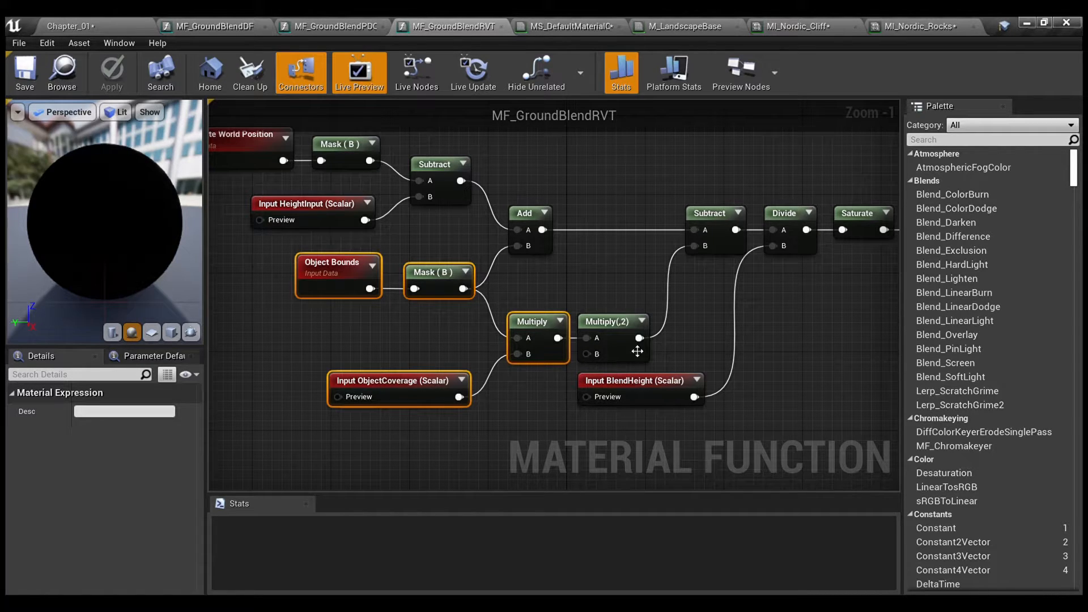
pyautogui.click(688, 313)
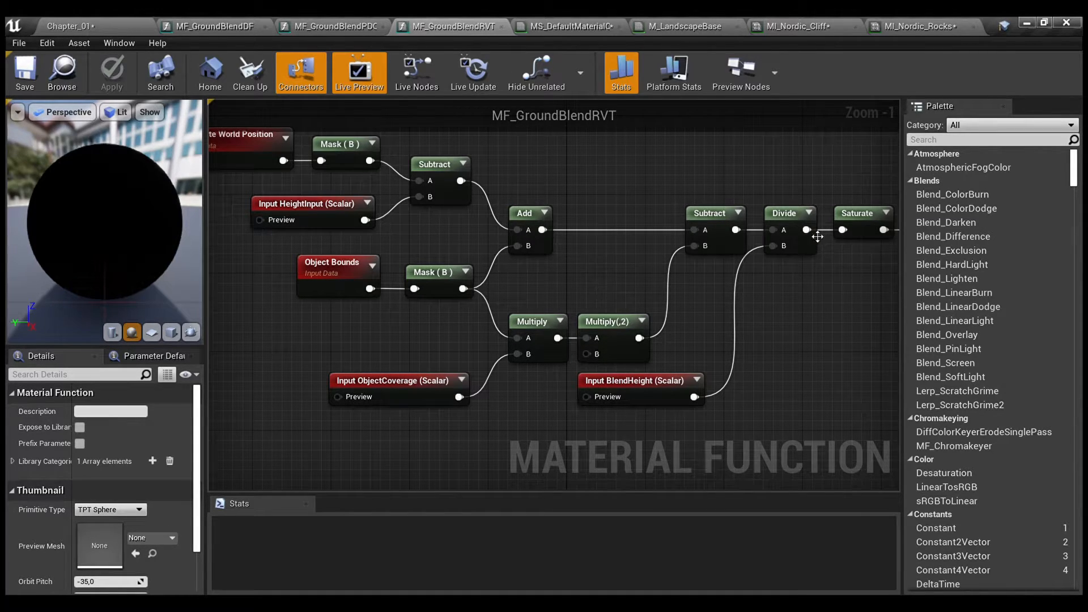
# Highlight all nodes up to the second Subtract, leaving the BlendHeight input out of the selection.
pyautogui.moveTo(670, 409); pyautogui.dragTo(653, 399, button='right')
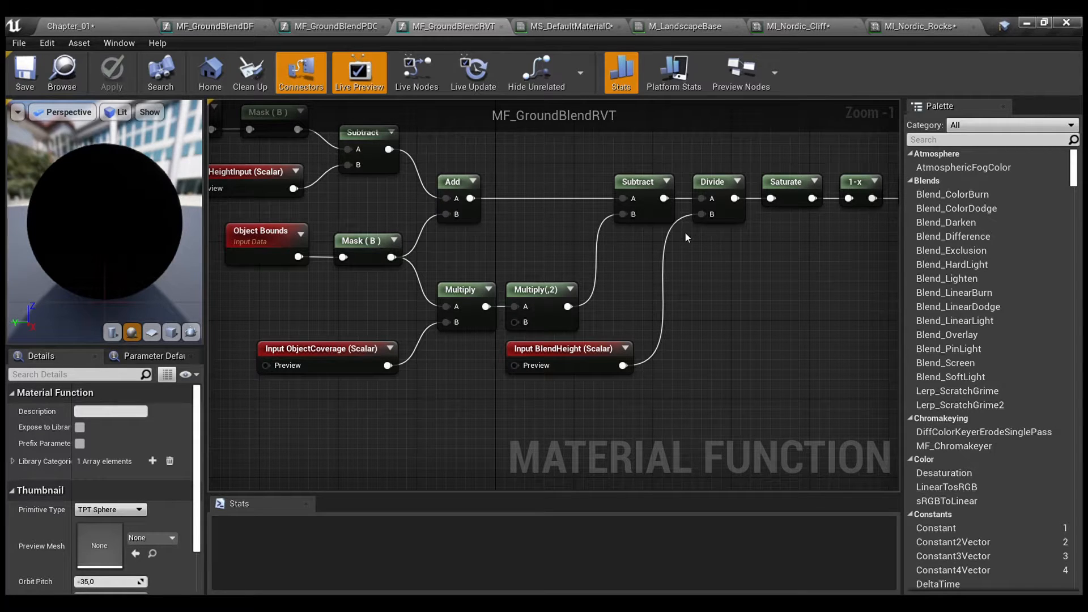
pyautogui.moveTo(671, 241); pyautogui.dragTo(763, 290, button='right')
pyautogui.scroll(-1, 763, 290)
pyautogui.moveTo(301, 143); pyautogui.dragTo(754, 392)
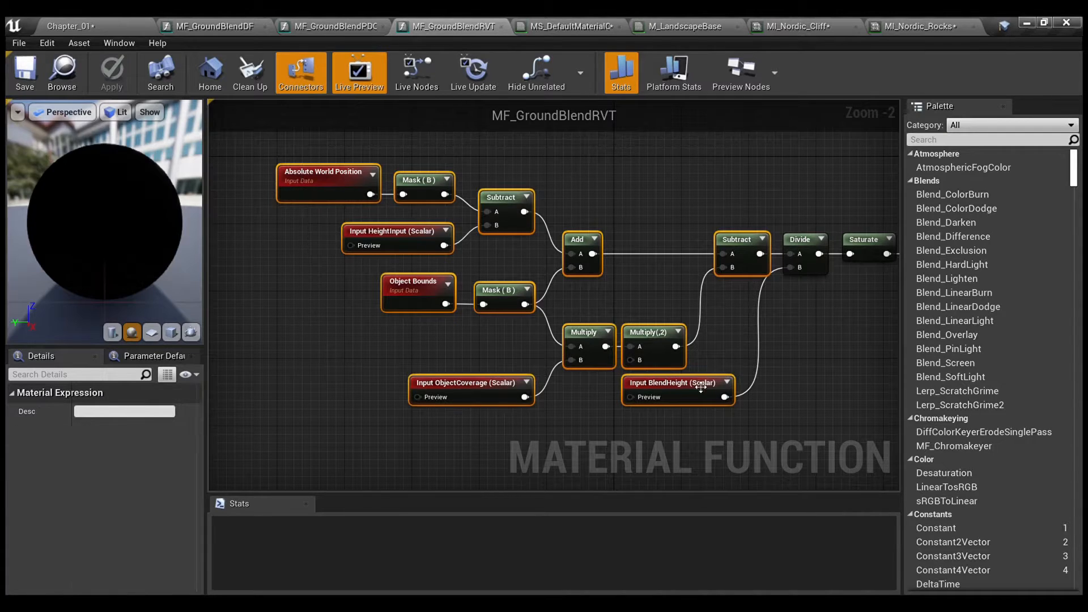
pyautogui.keyDown('ctrl'); pyautogui.click(701, 387); pyautogui.keyUp('ctrl')
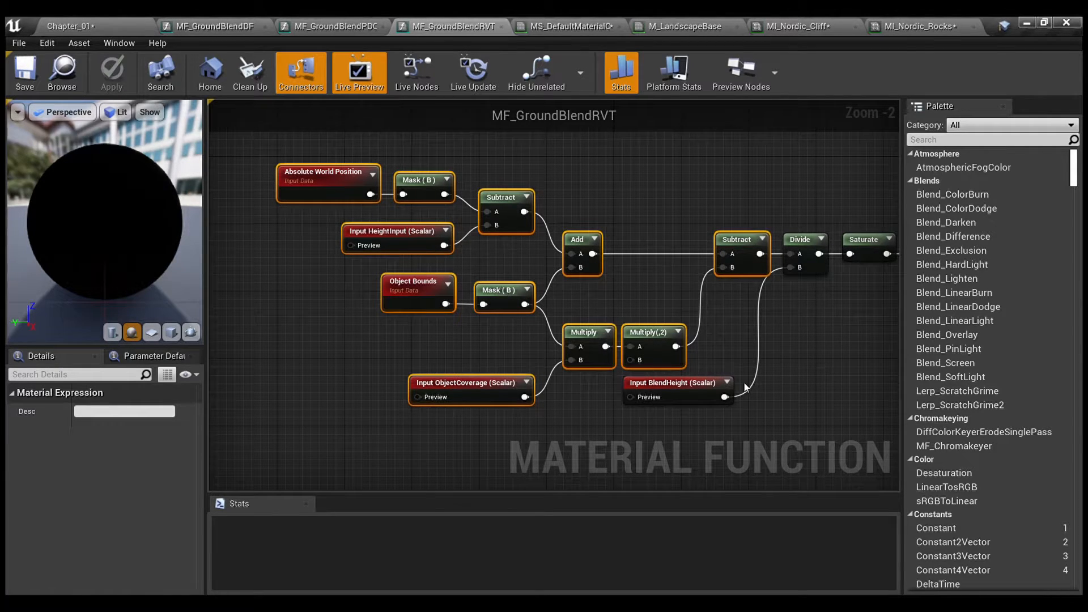
# Highlight the BlendHeight input together with the Divide node it feeds.
pyautogui.click(698, 386)
pyautogui.moveTo(760, 413); pyautogui.dragTo(702, 405, button='right')
pyautogui.moveTo(704, 412); pyautogui.dragTo(615, 303)
pyautogui.keyDown('ctrl'); pyautogui.click(685, 245); pyautogui.keyUp('ctrl')
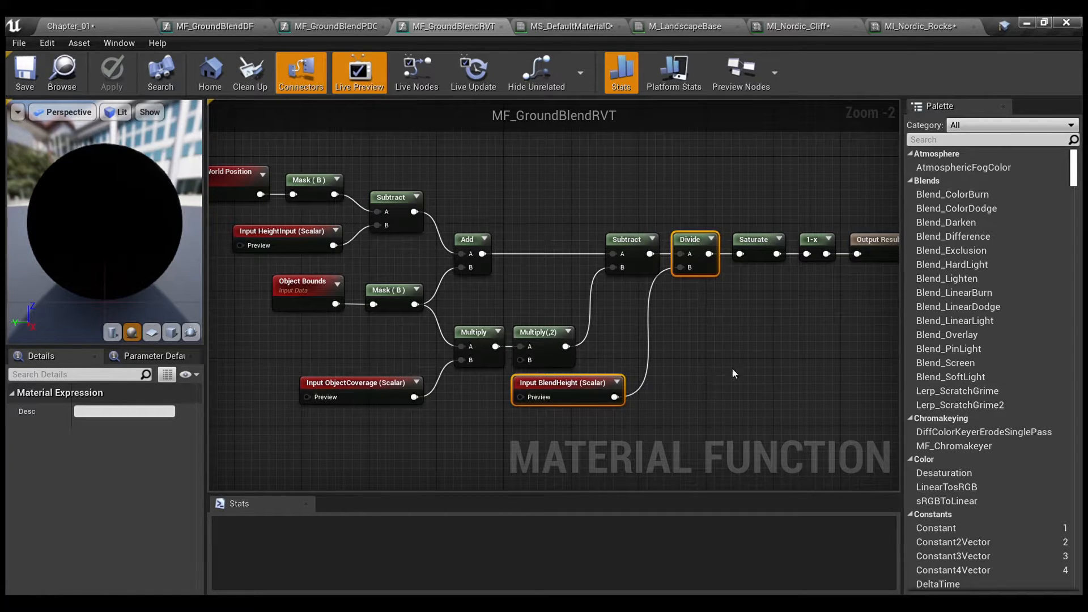
# Highlight the Saturate node after Divide, clear the selection, and review the chain through 1-x to Output Result.
pyautogui.moveTo(733, 368); pyautogui.dragTo(544, 401, button='right')
pyautogui.scroll(2, 554, 362)
pyautogui.click(533, 337)
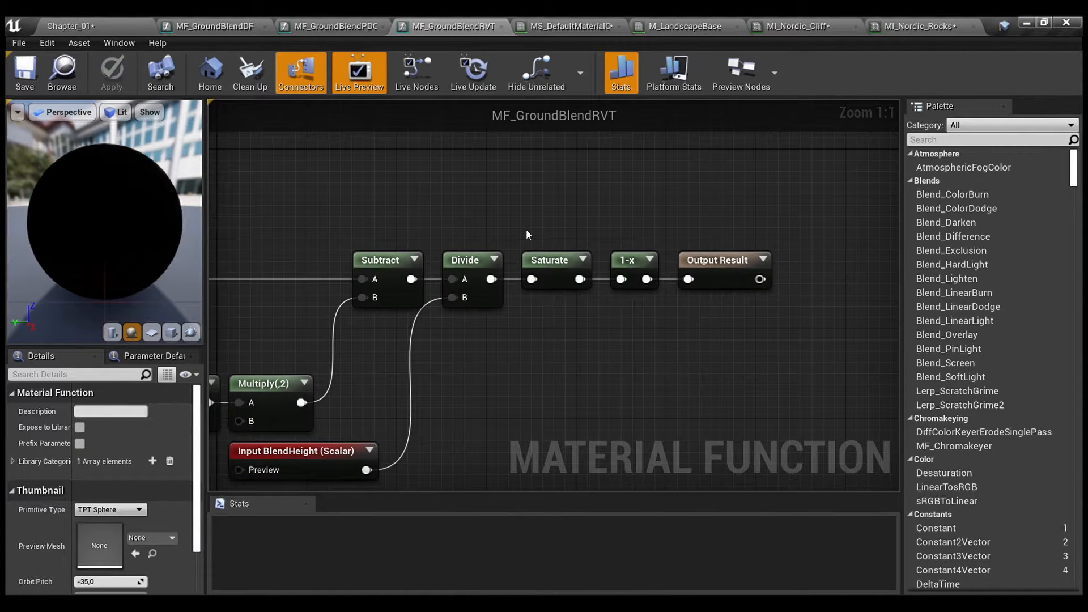
pyautogui.moveTo(526, 234); pyautogui.dragTo(560, 302)
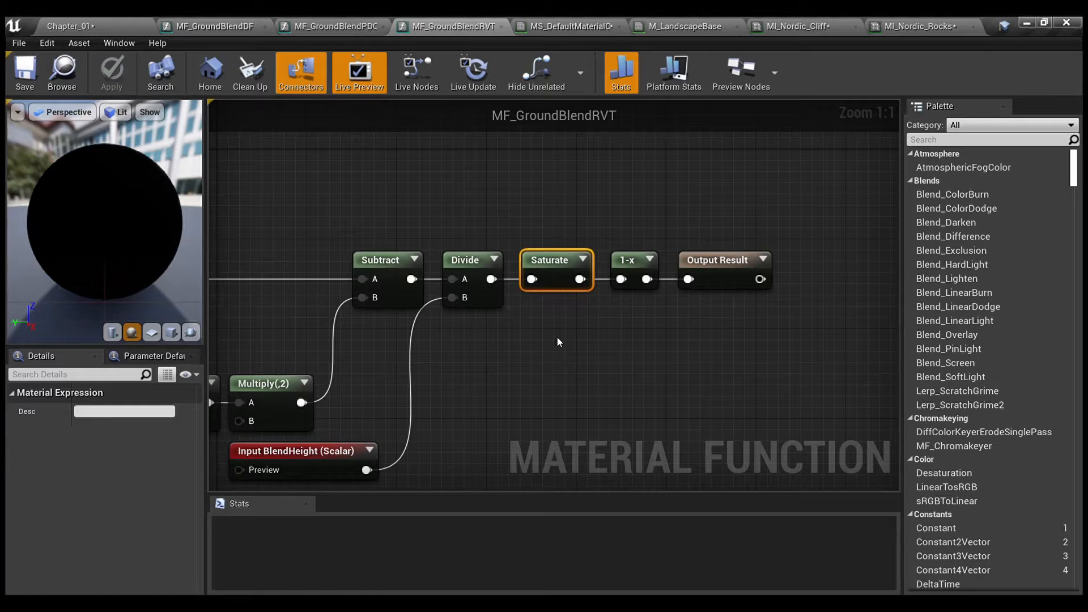
pyautogui.click(612, 198)
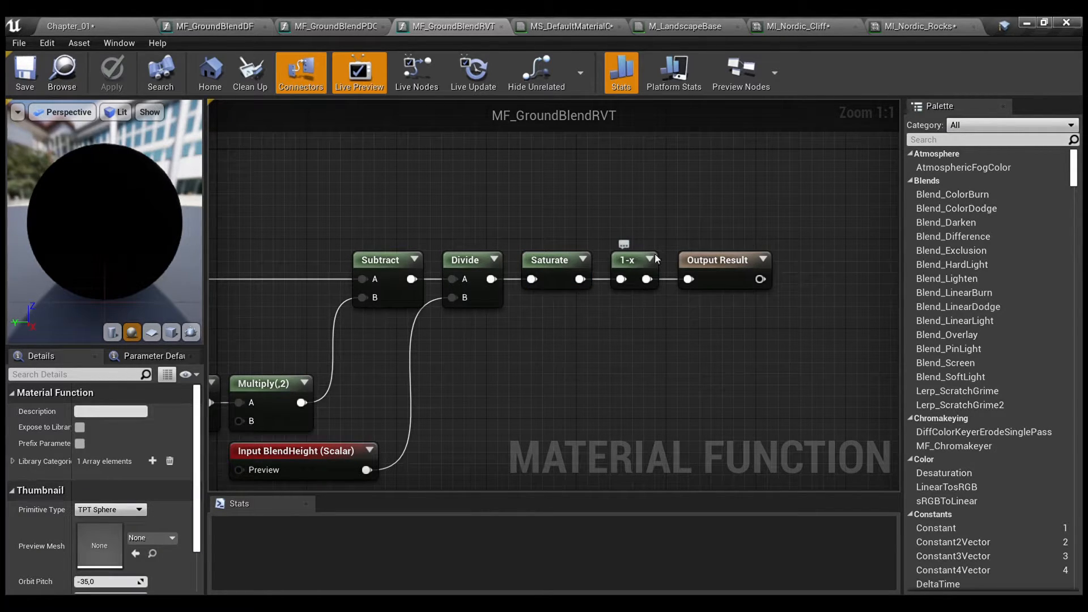
pyautogui.scroll(-2, 538, 359)
pyautogui.moveTo(540, 359); pyautogui.dragTo(692, 321, button='right')
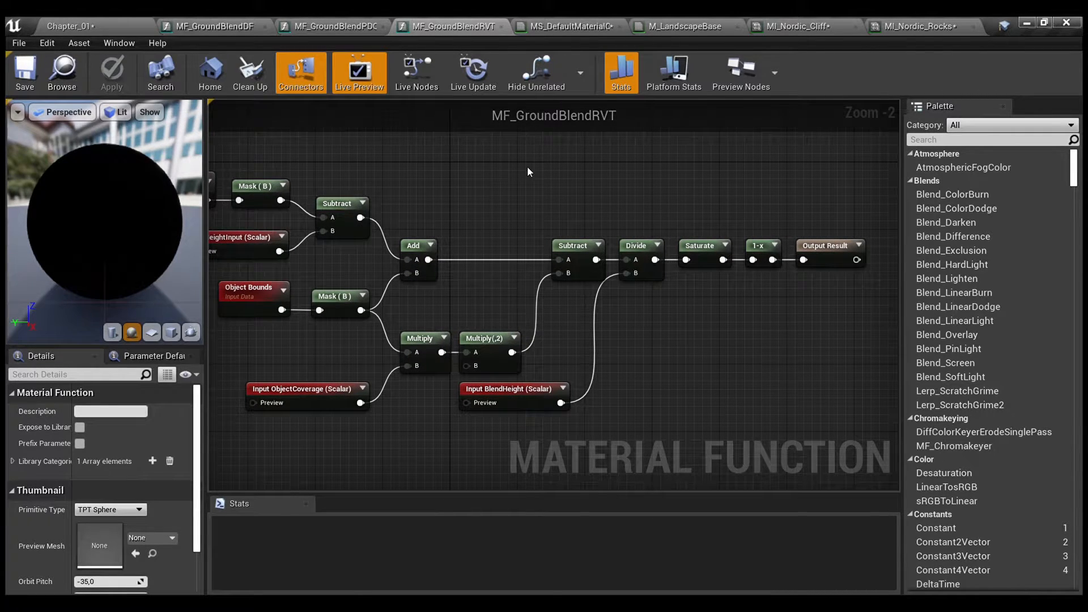
pyautogui.moveTo(527, 165); pyautogui.dragTo(553, 167, button='right')
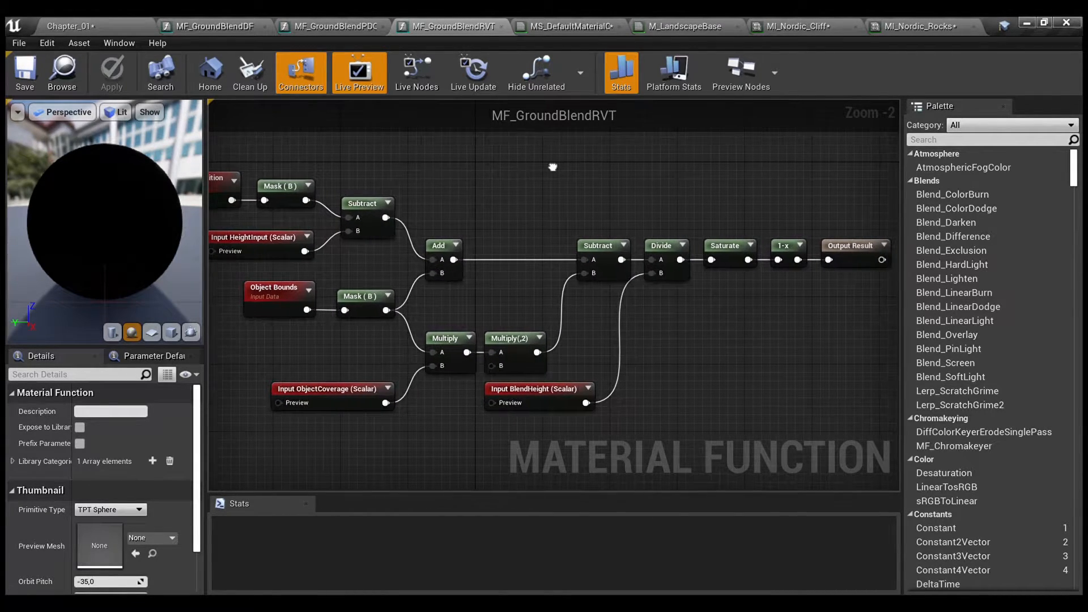
# Close the MF_GroundBlendDF, MF_GroundBlendPDO and MF_GroundBlendRVT function editors.
pyautogui.click(216, 26)
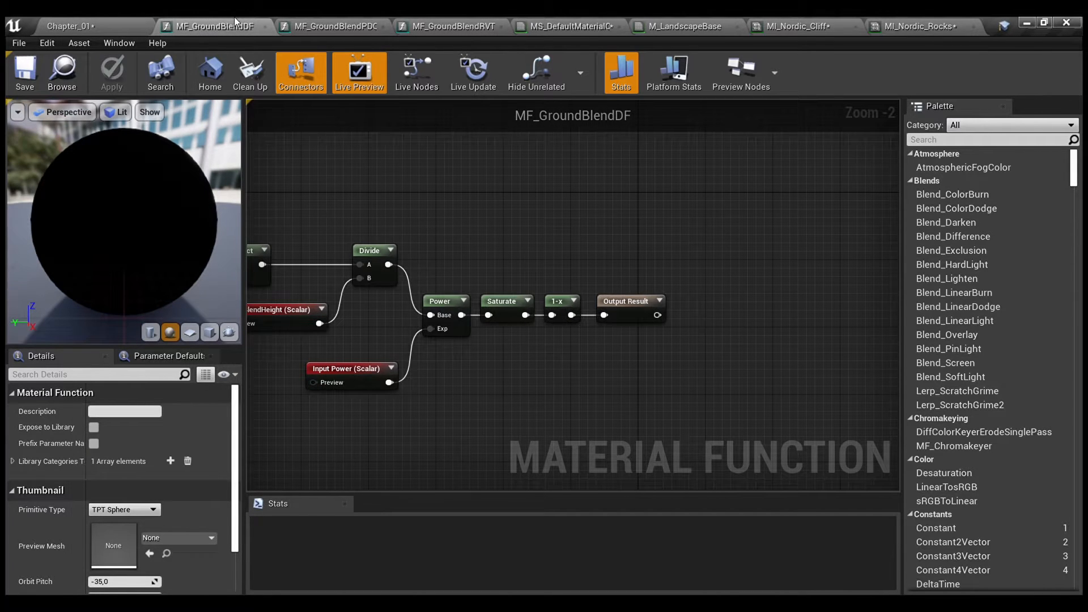
pyautogui.click(267, 28)
pyautogui.click(278, 29)
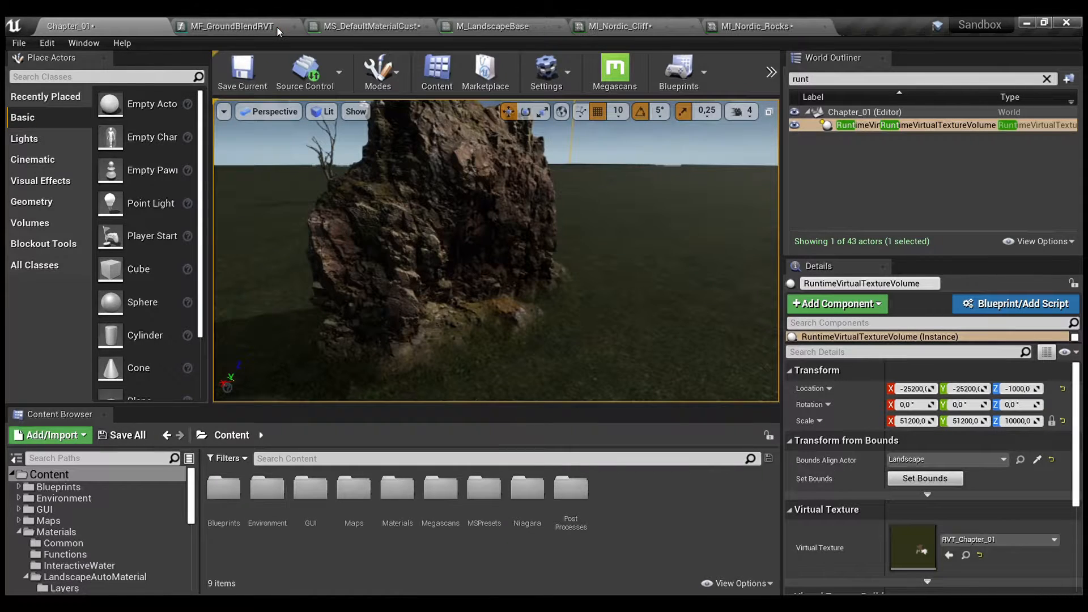
pyautogui.click(293, 27)
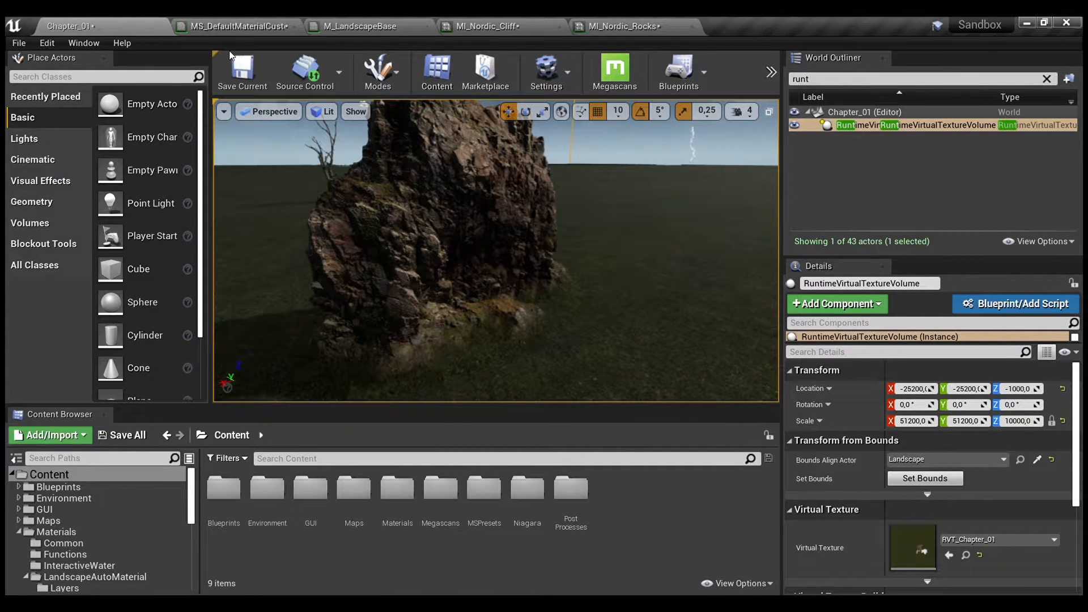
# Revisit the runtime virtual texture output in M_LandscapeBase, and close that material.
pyautogui.click(366, 27)
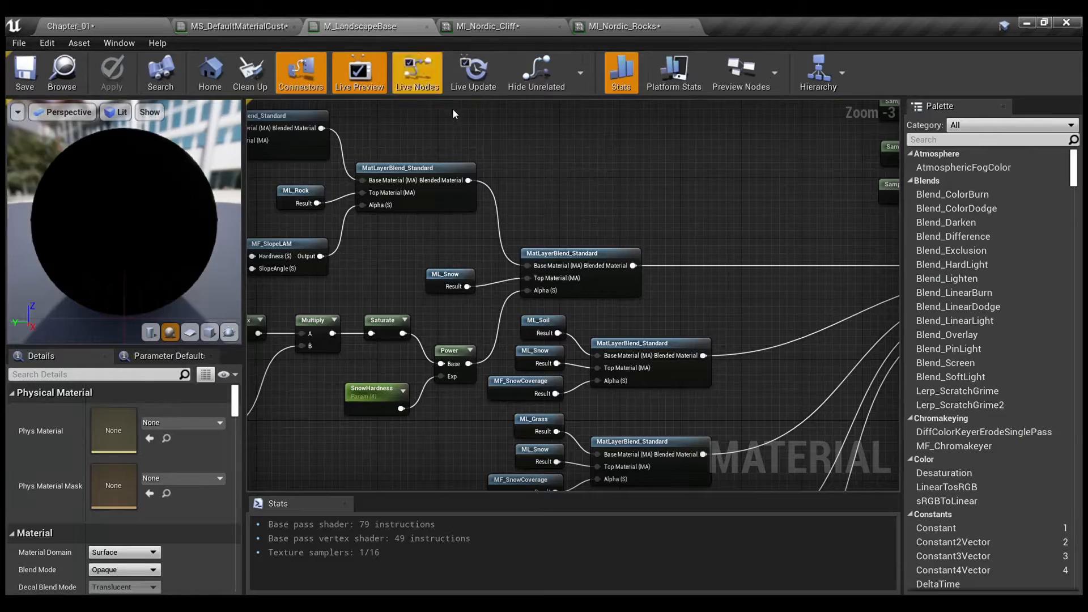
pyautogui.scroll(-2, 622, 176)
pyautogui.moveTo(623, 176); pyautogui.dragTo(382, 241, button='right')
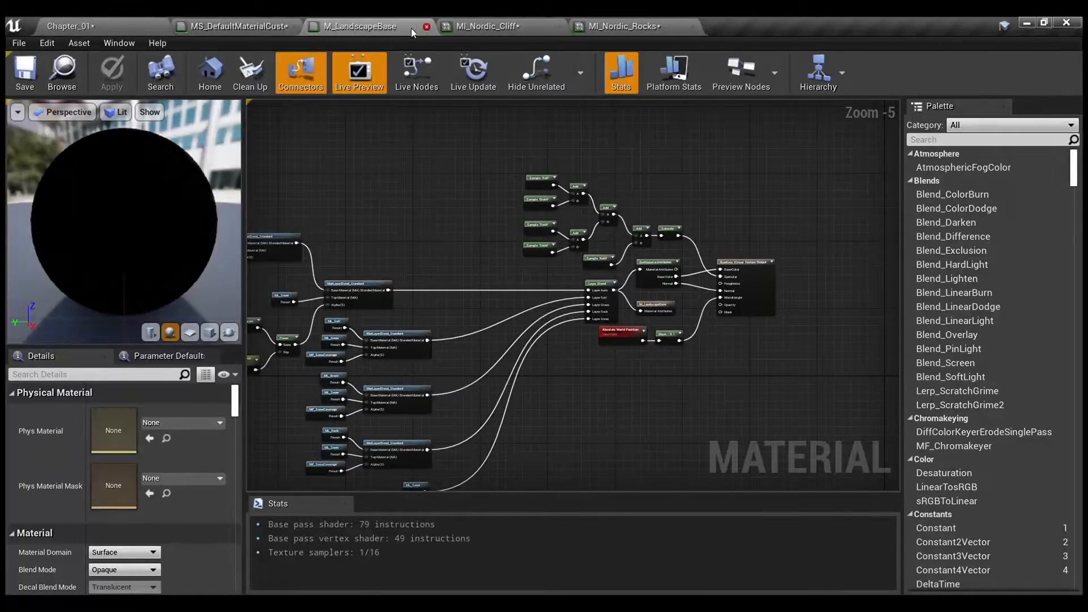
pyautogui.click(427, 27)
# Review the MS_DefaultMaterial graph from the material attributes back to the virtual texture sample and ground blend functions.
pyautogui.scroll(-1, 488, 269)
pyautogui.moveTo(479, 253); pyautogui.dragTo(673, 328, button='right')
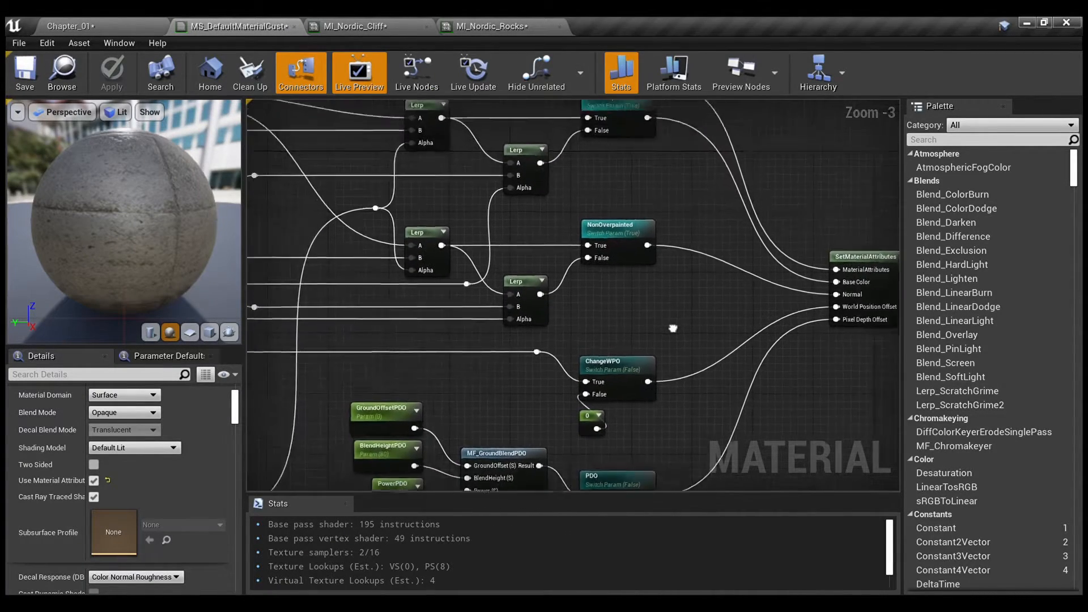
pyautogui.scroll(-1, 461, 365)
pyautogui.moveTo(461, 365); pyautogui.dragTo(872, 304, button='right')
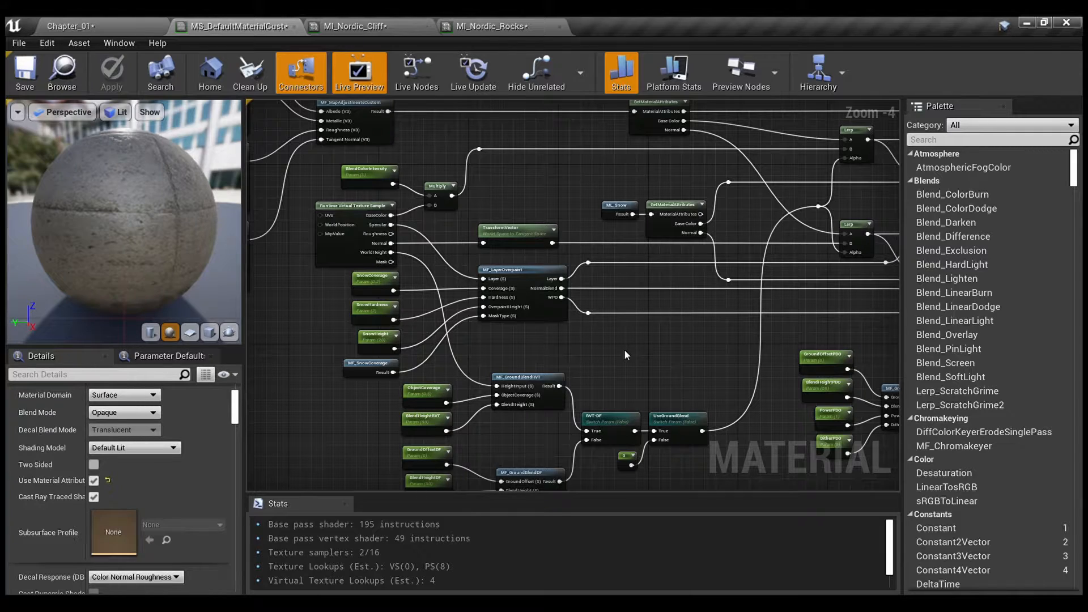
pyautogui.moveTo(625, 349); pyautogui.dragTo(497, 326, button='right')
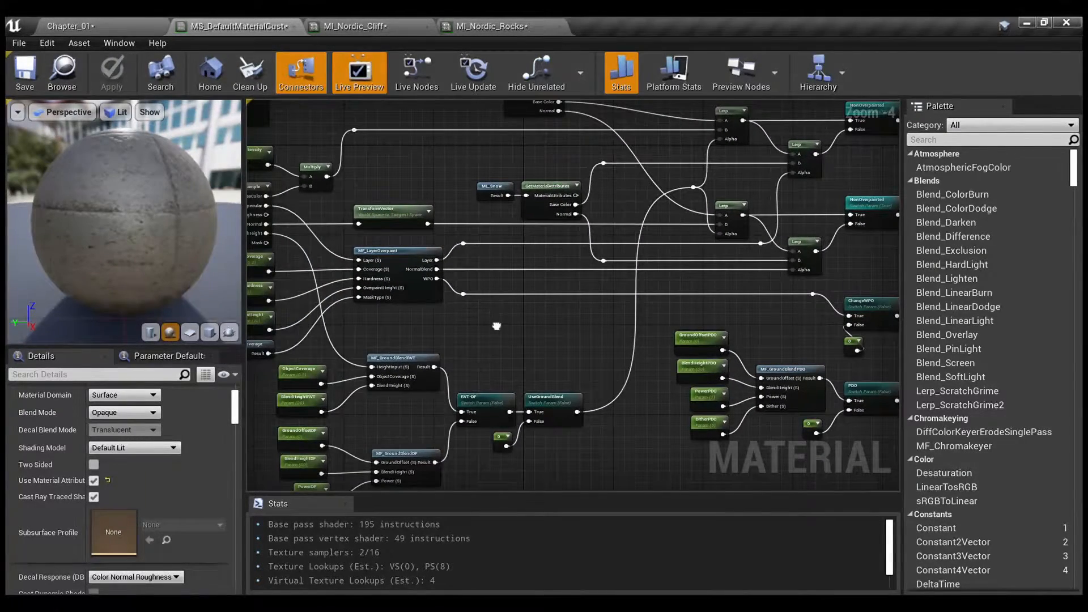
# Find and select the Nordic_Cliff actor in the Chapter_01 level and filter its details by "aff".
pyautogui.click(128, 25)
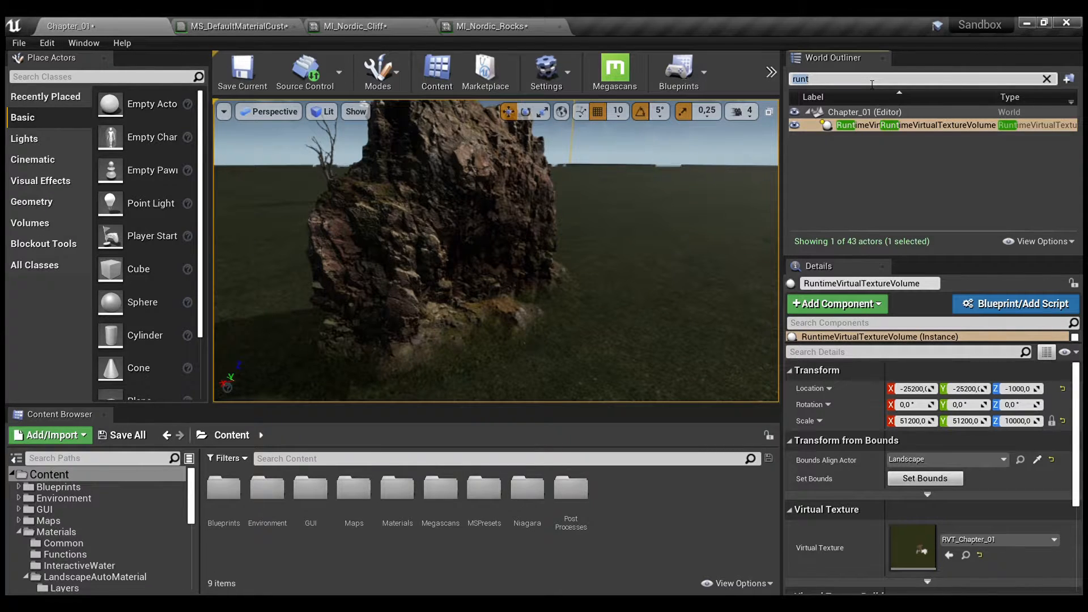
pyautogui.write('cliff')
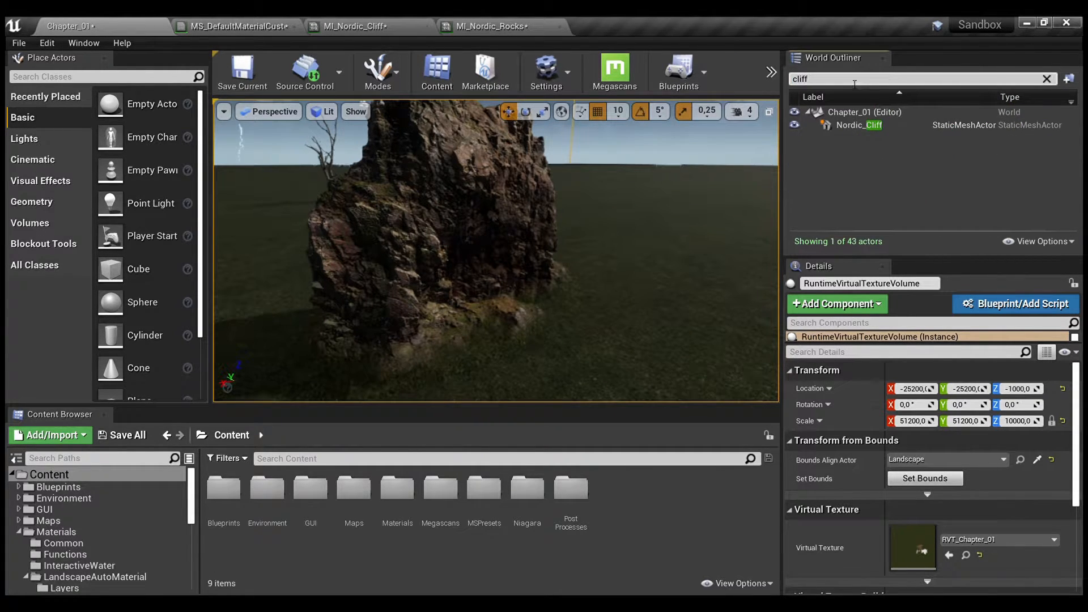
pyautogui.click(849, 126)
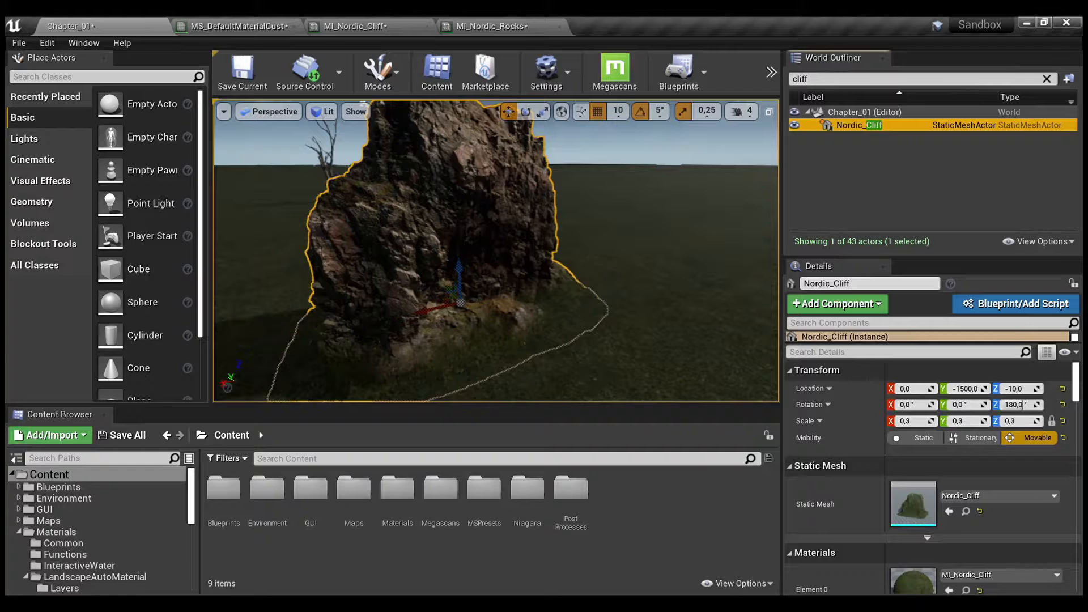
pyautogui.click(864, 356)
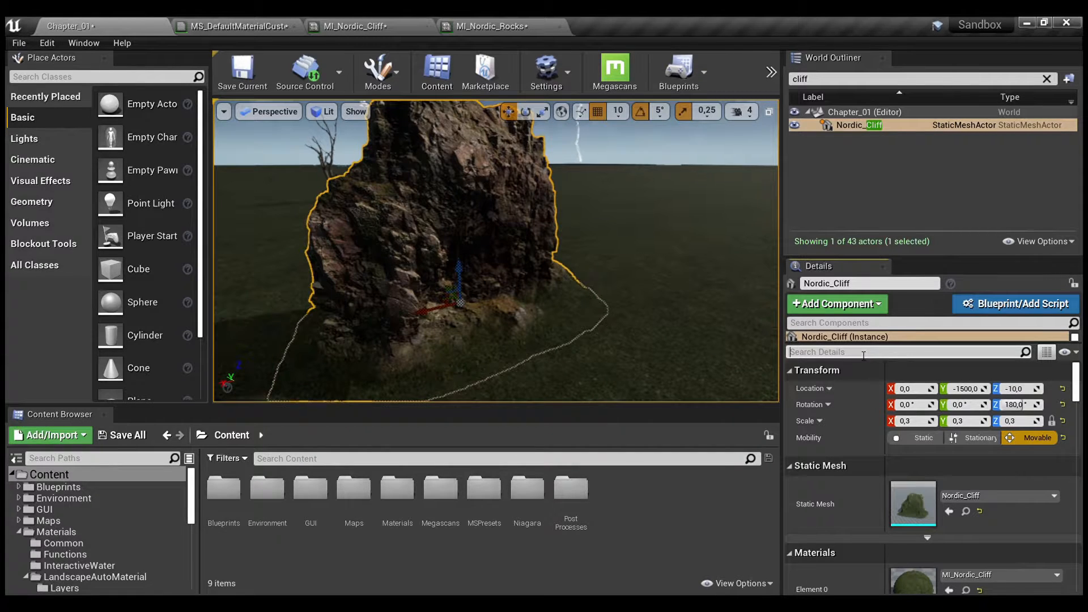
pyautogui.write('aff')
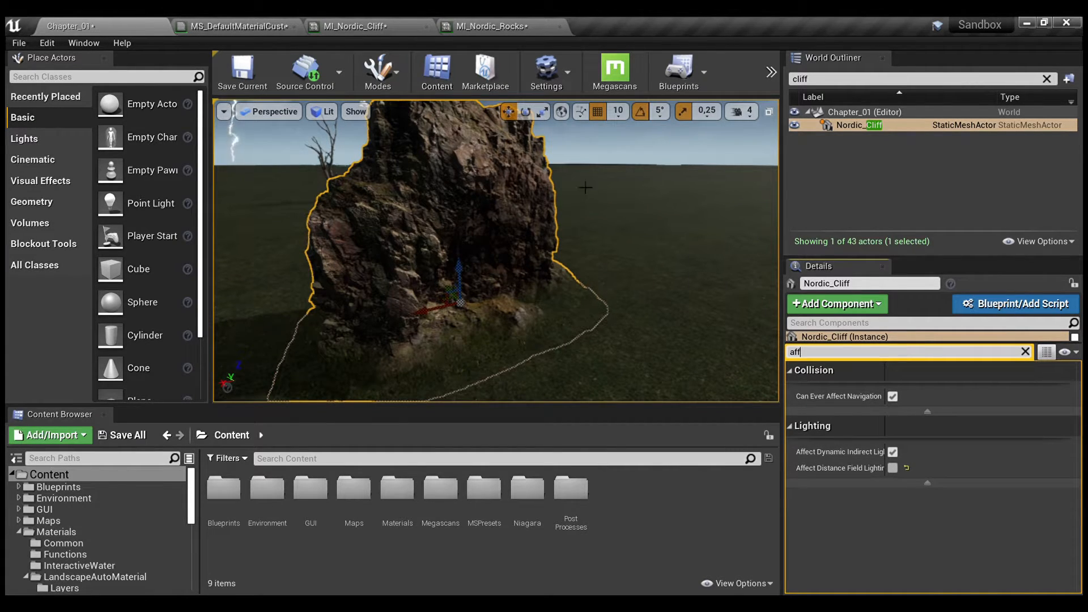
# Turn on Affect Distance Field Lighting for Nordic_Cliff to compare its appearance, and turn it off again.
pyautogui.click(893, 469)
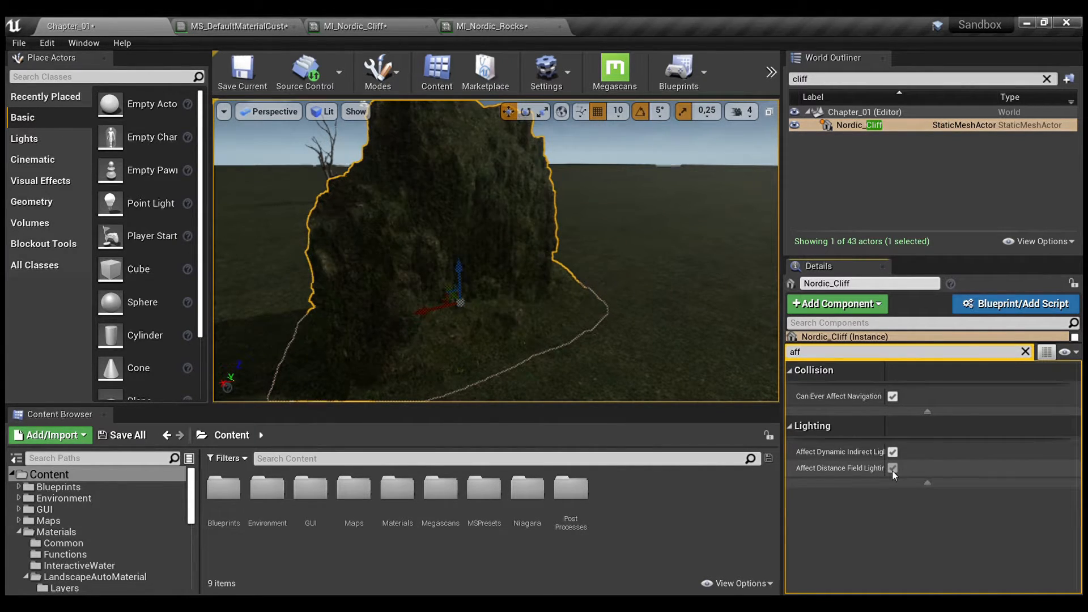
pyautogui.click(893, 468)
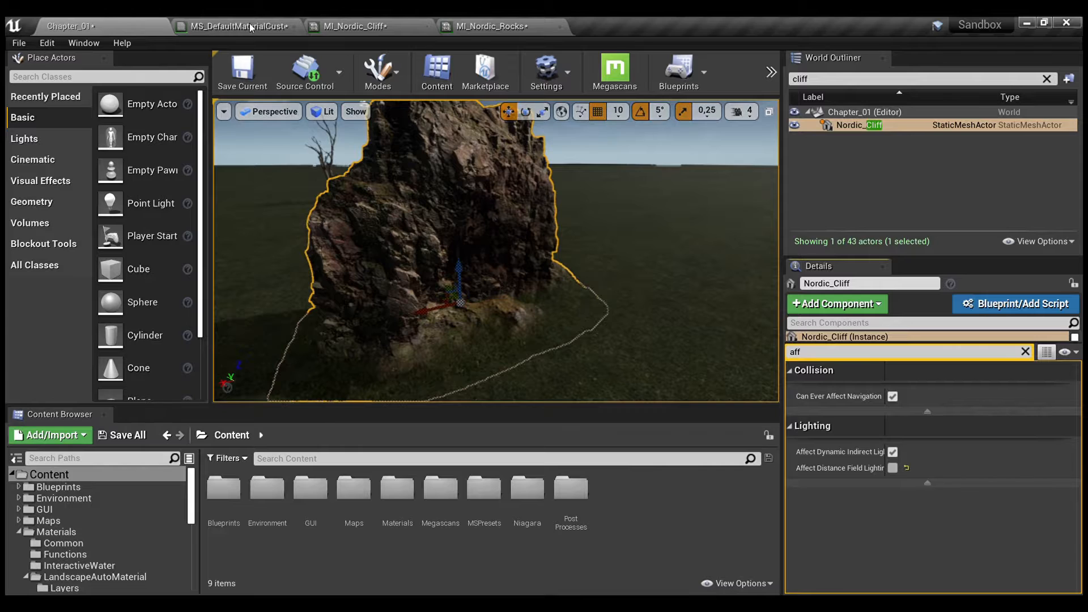
pyautogui.press('f')
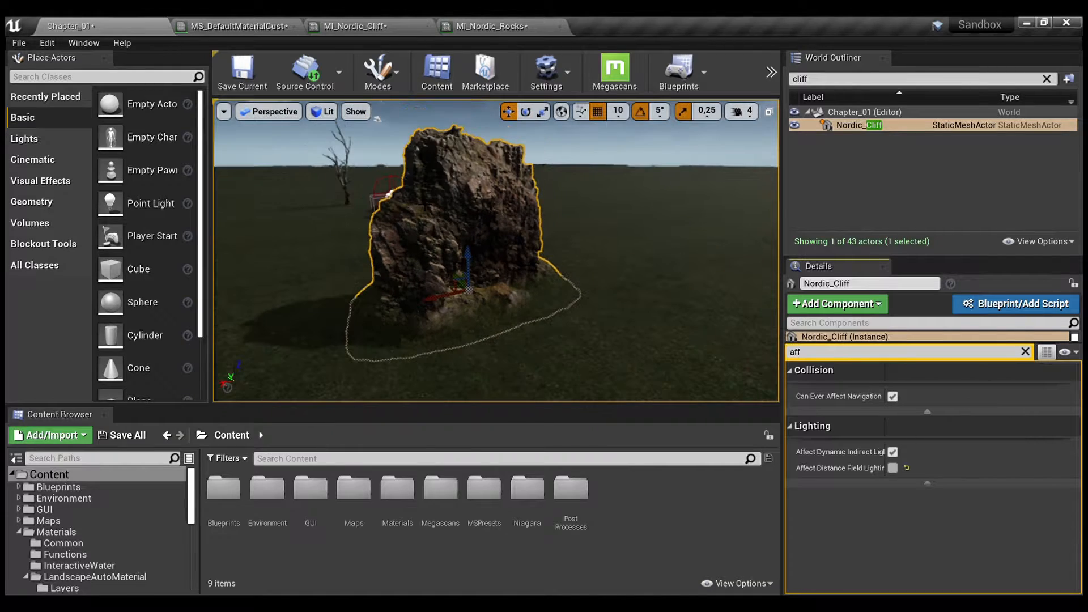
# Revisit the MS_DefaultMaterialCustom graph around the virtual texture sample, ground blend functions and Lerp nodes.
pyautogui.click(242, 19)
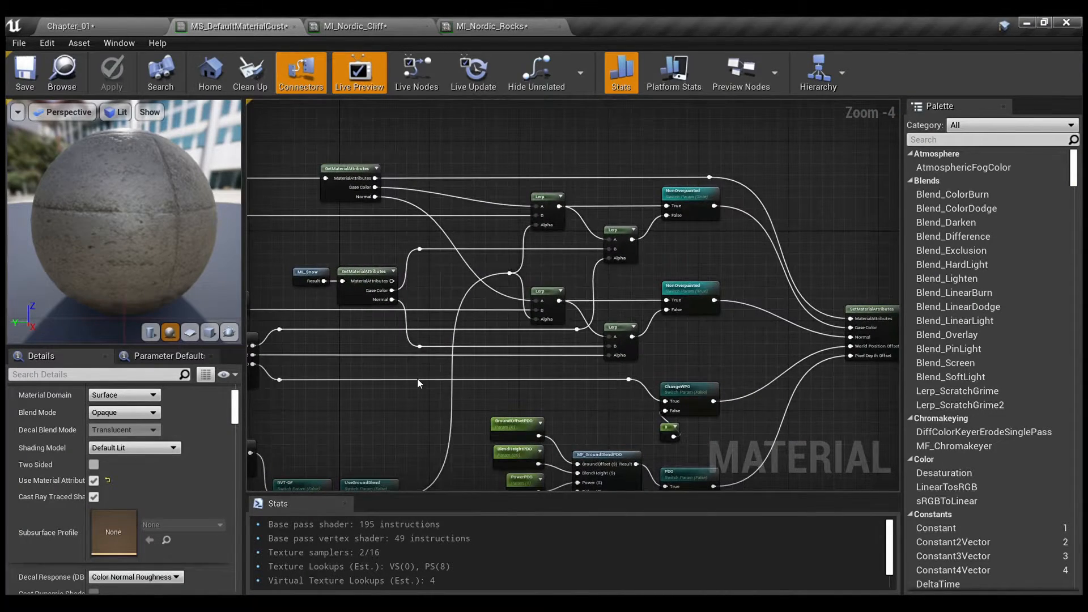
pyautogui.moveTo(418, 380); pyautogui.dragTo(768, 356, button='right')
pyautogui.moveTo(586, 233); pyautogui.dragTo(458, 191, button='right')
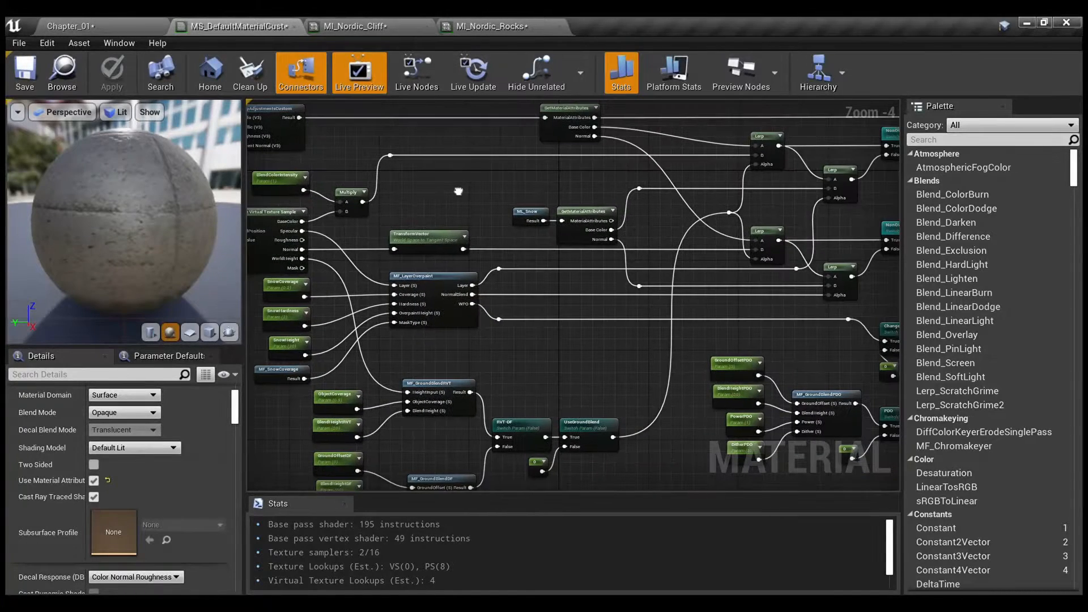
# Clear the details filter on Nordic_Cliff in the level and look over its transform, mesh and material settings.
pyautogui.click(110, 17)
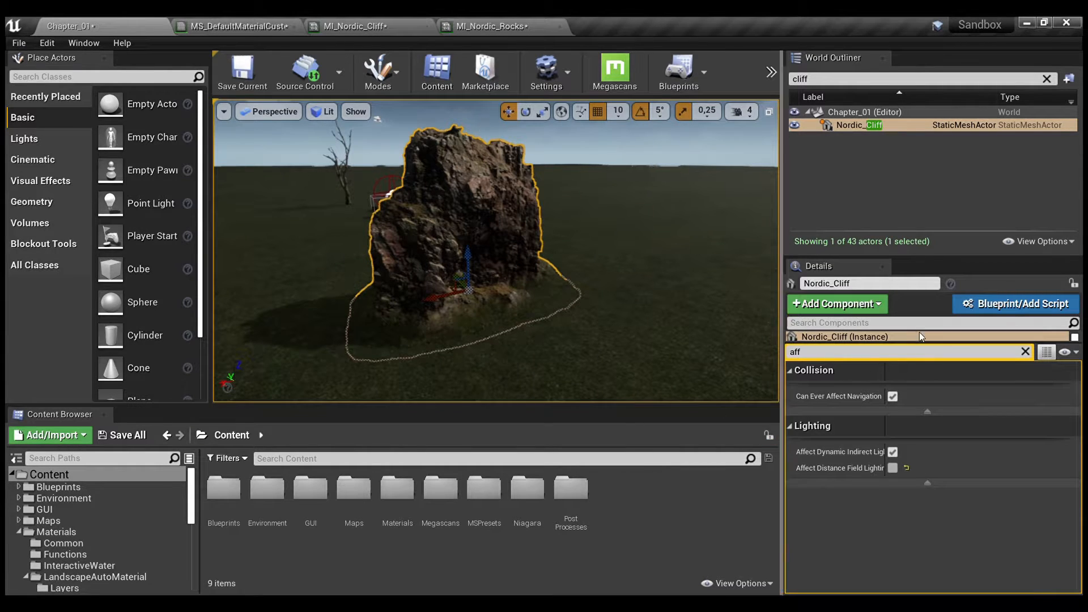
pyautogui.click(1025, 351)
pyautogui.scroll(-3, 858, 445)
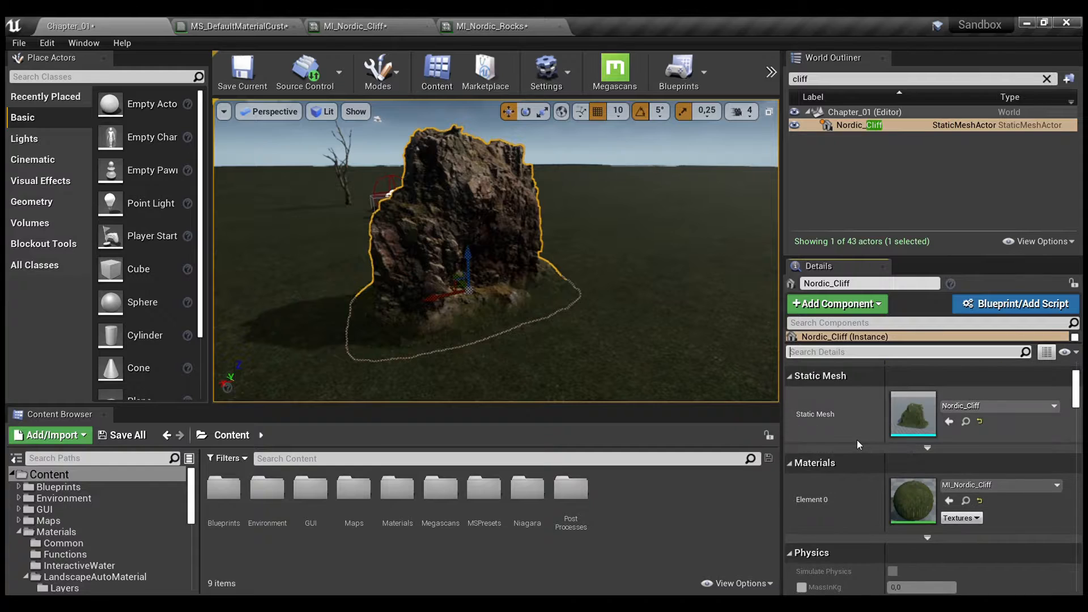
pyautogui.scroll(3, 858, 445)
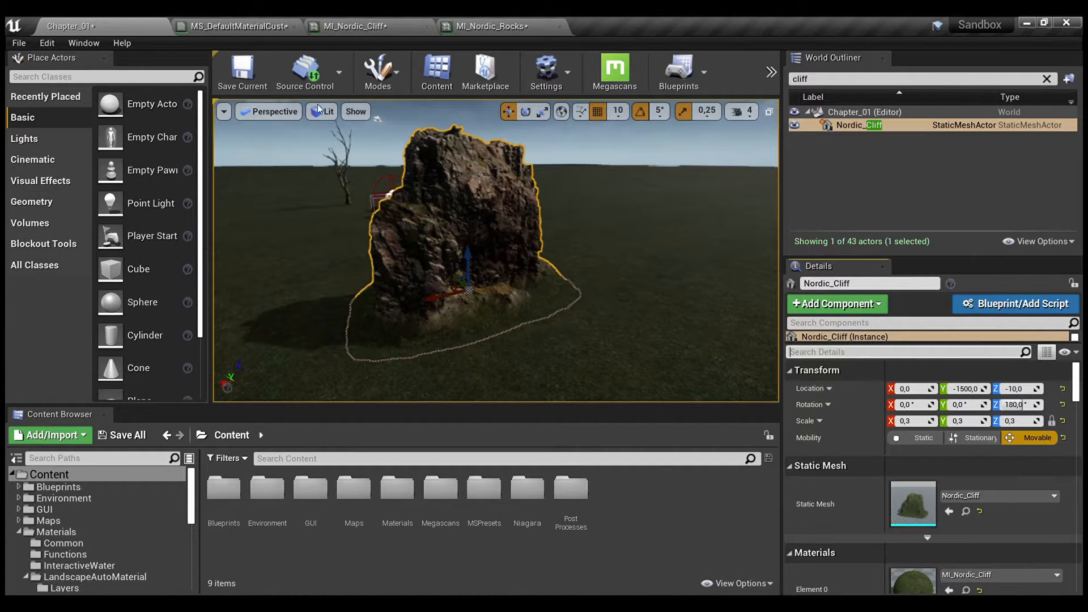
# Review the MS_DefaultMaterialCustom graph through the Lerp nodes and switch parameters to SetMaterialAttributes.
pyautogui.click(224, 25)
pyautogui.moveTo(475, 199); pyautogui.dragTo(697, 333, button='right')
pyautogui.scroll(2, 607, 294)
pyautogui.moveTo(693, 260); pyautogui.dragTo(670, 246, button='right')
pyautogui.moveTo(748, 235); pyautogui.dragTo(715, 249, button='right')
pyautogui.moveTo(612, 257); pyautogui.dragTo(250, 261, button='right')
pyautogui.moveTo(590, 278); pyautogui.dragTo(316, 143, button='right')
pyautogui.scroll(-1, 384, 235)
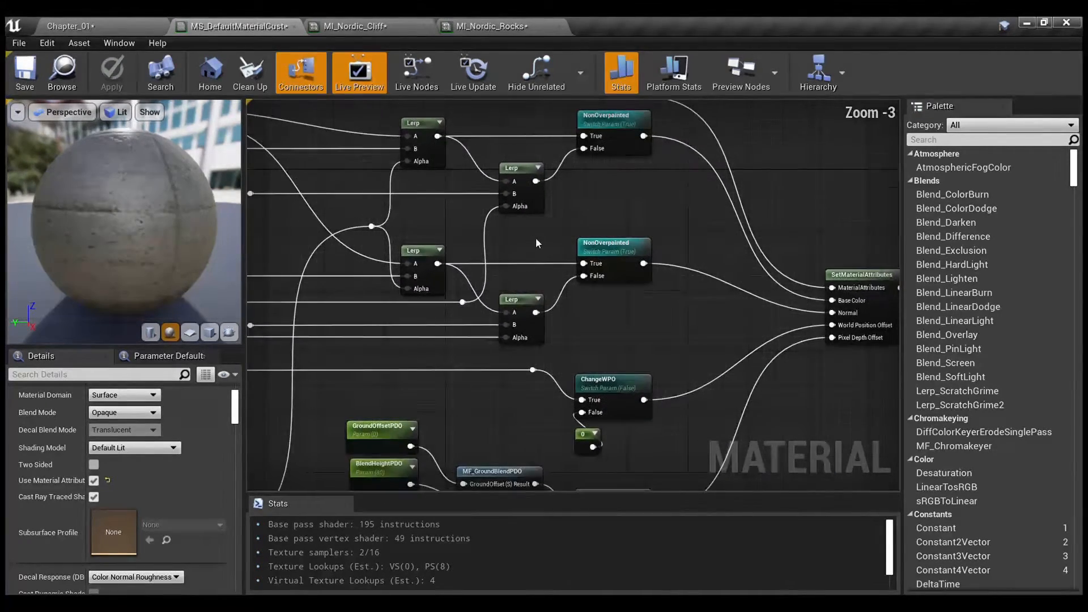
pyautogui.scroll(-1, 557, 233)
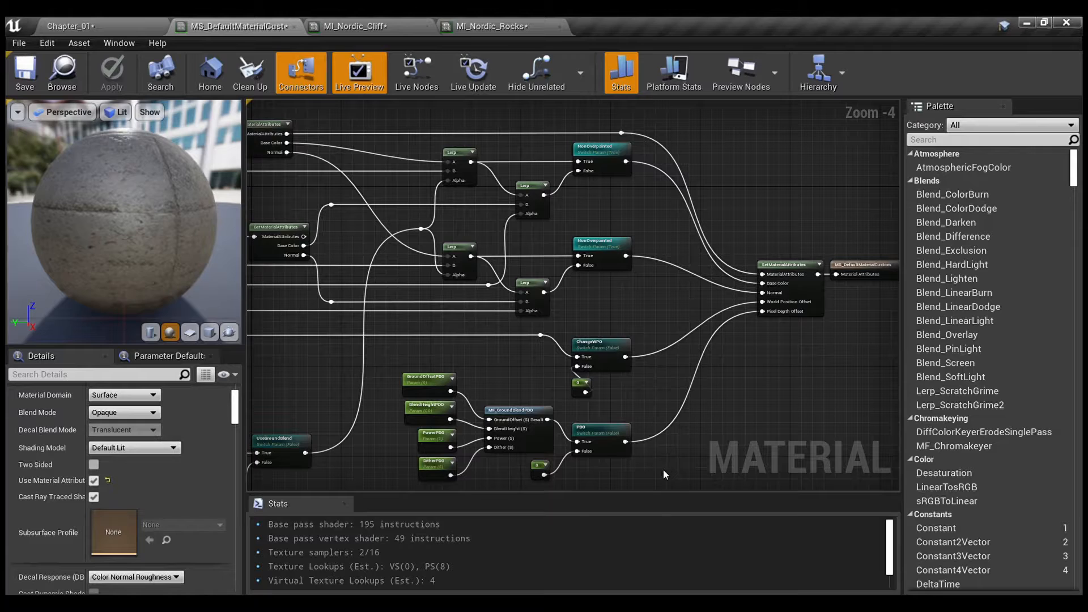
# Highlight the NonOverpainted and ChangeWPO switches, and select the SetMaterialAttributes node to view its attribute types.
pyautogui.moveTo(645, 399); pyautogui.dragTo(570, 177)
pyautogui.scroll(2, 570, 178)
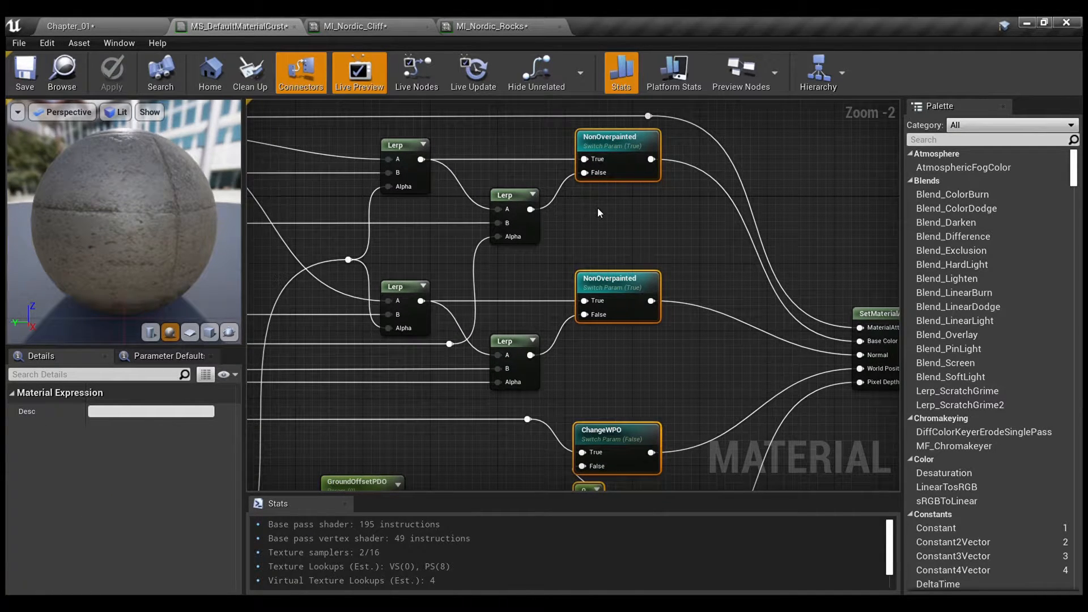
pyautogui.moveTo(598, 213); pyautogui.dragTo(420, 175, button='right')
pyautogui.click(737, 248)
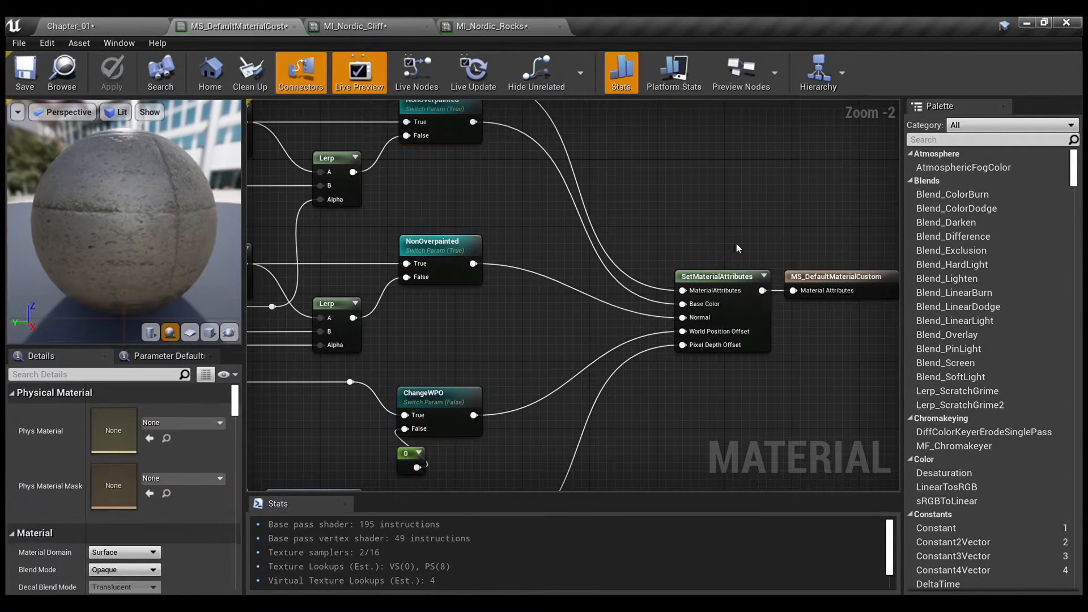
pyautogui.click(726, 278)
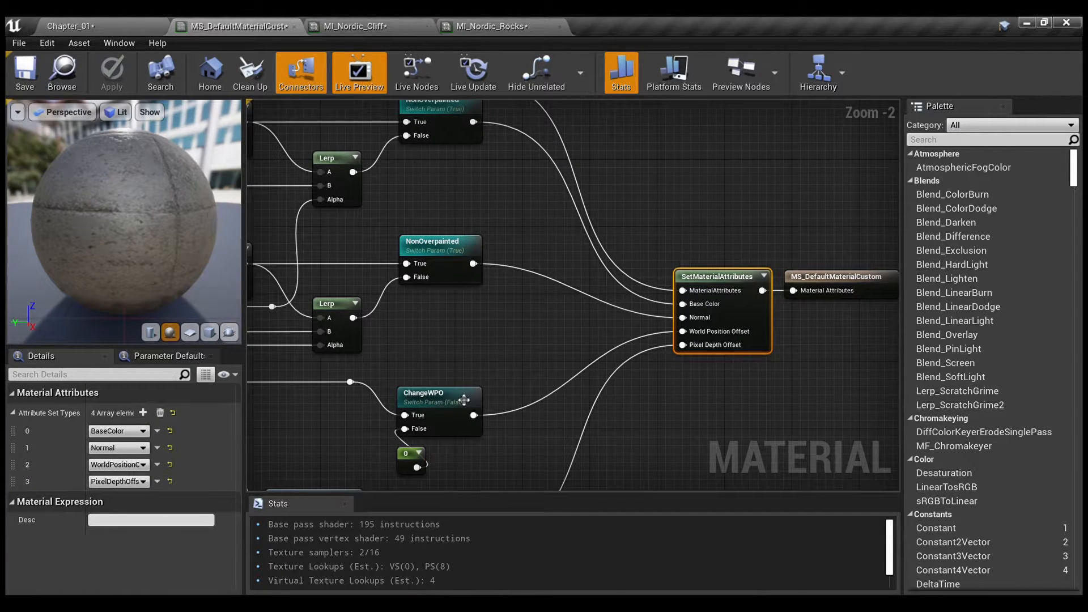
# Examine MF_GroundBlendPDO, highlight its four input parameters and the PDO switch node, and clear the selection.
pyautogui.moveTo(643, 454); pyautogui.dragTo(810, 272, button='right')
pyautogui.click(782, 289)
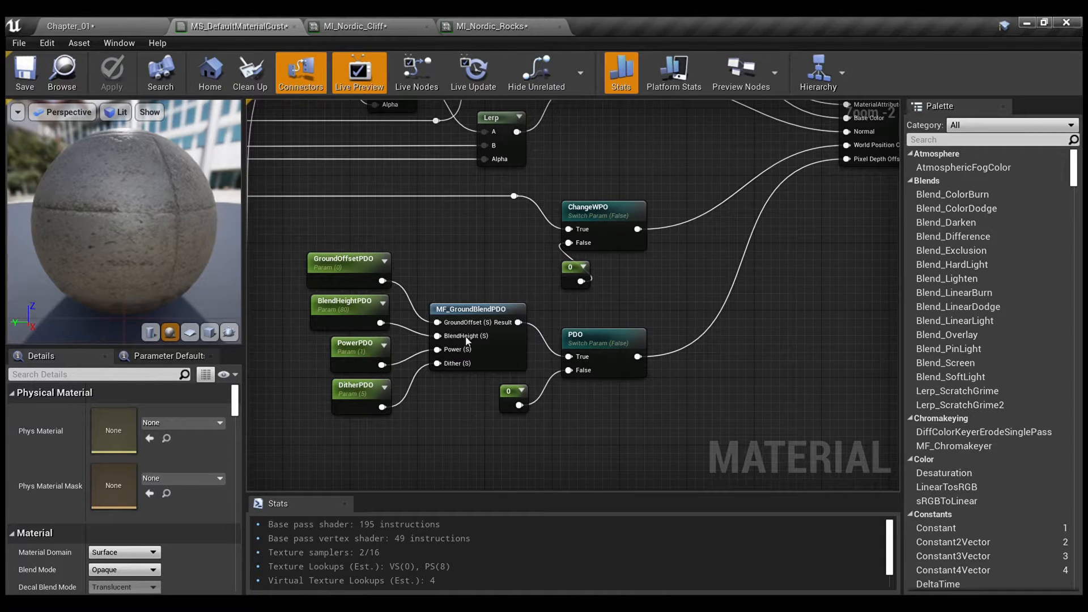
pyautogui.scroll(2, 465, 336)
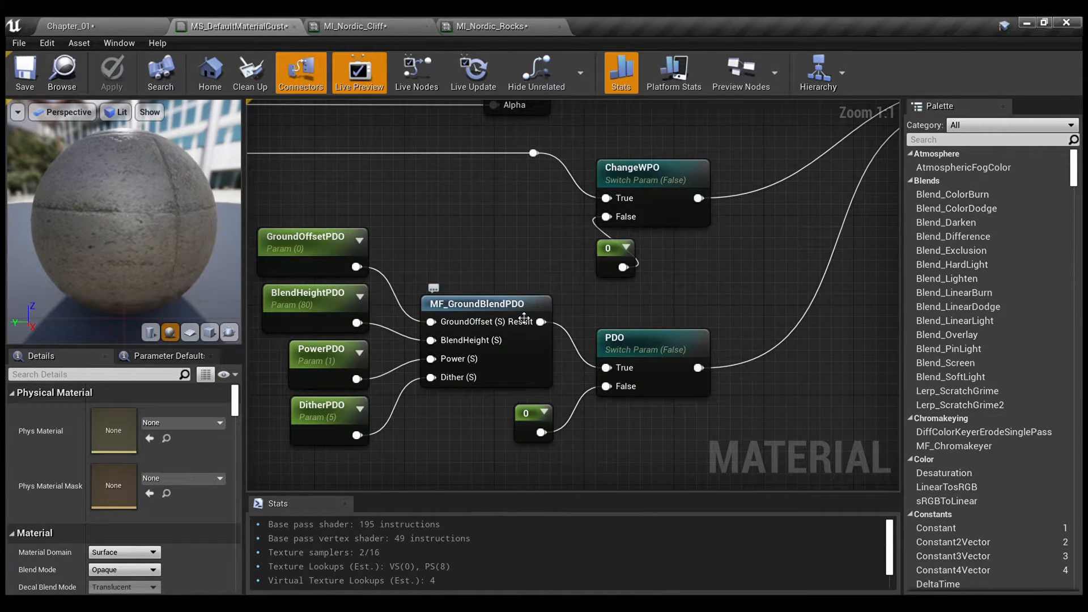
pyautogui.moveTo(441, 432); pyautogui.dragTo(504, 424, button='right')
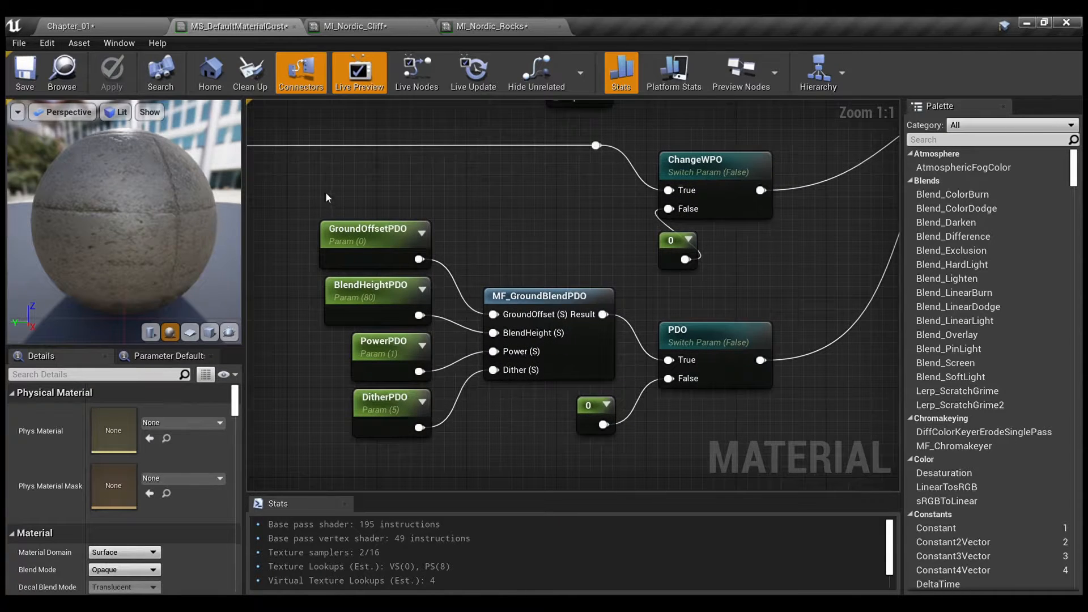
pyautogui.moveTo(326, 197); pyautogui.dragTo(445, 448)
pyautogui.moveTo(717, 438); pyautogui.dragTo(559, 459, button='right')
pyautogui.click(598, 371)
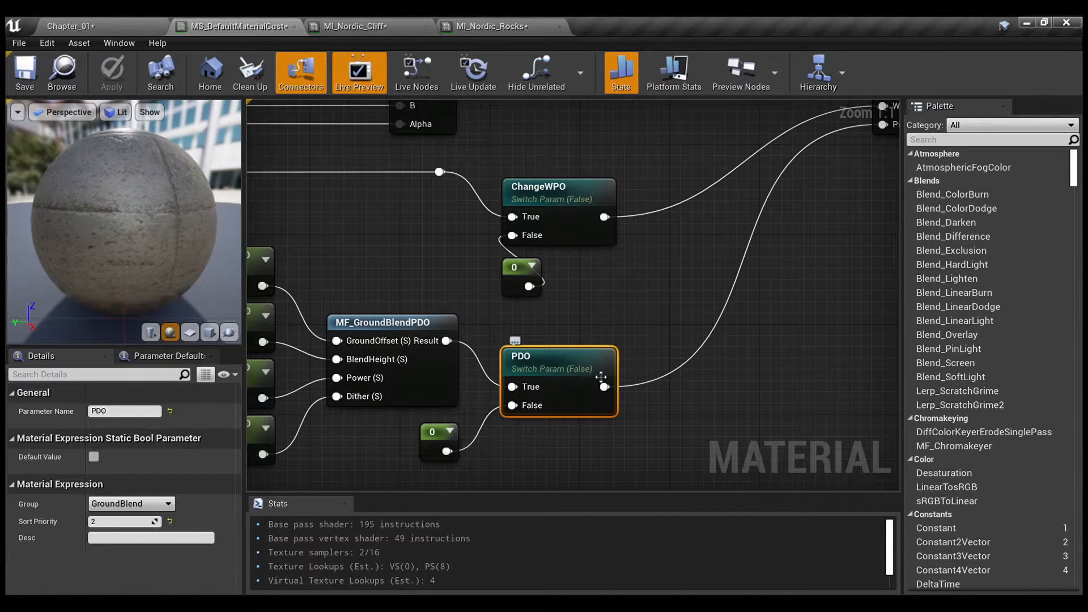
pyautogui.click(538, 451)
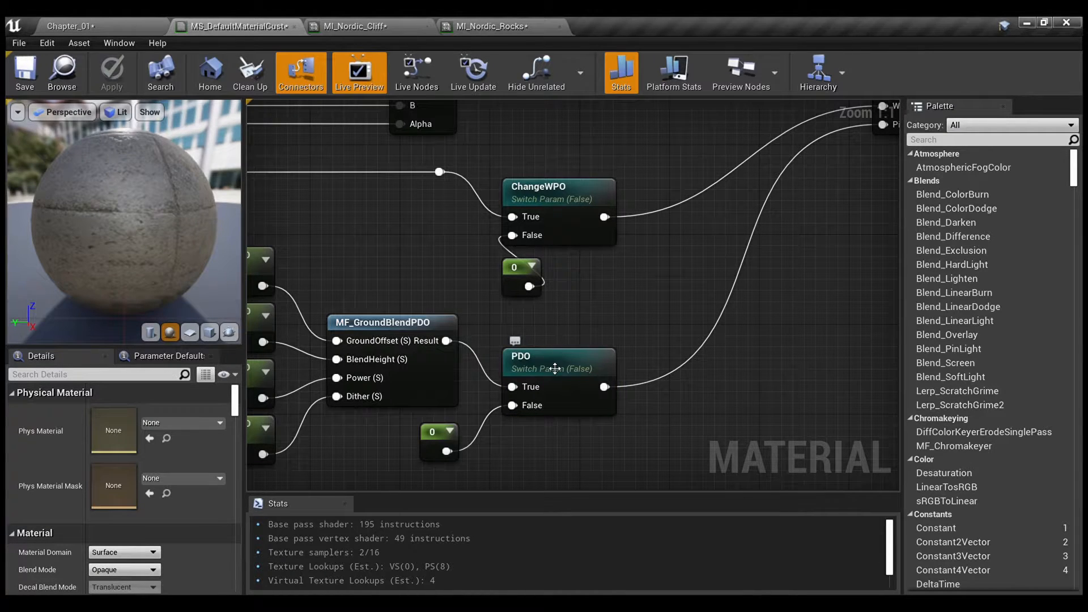
# Disable UseGroundBlend in MI_Nordic_Cliff with PDO left off, and inspect the cliff's base in the level.
pyautogui.click(351, 25)
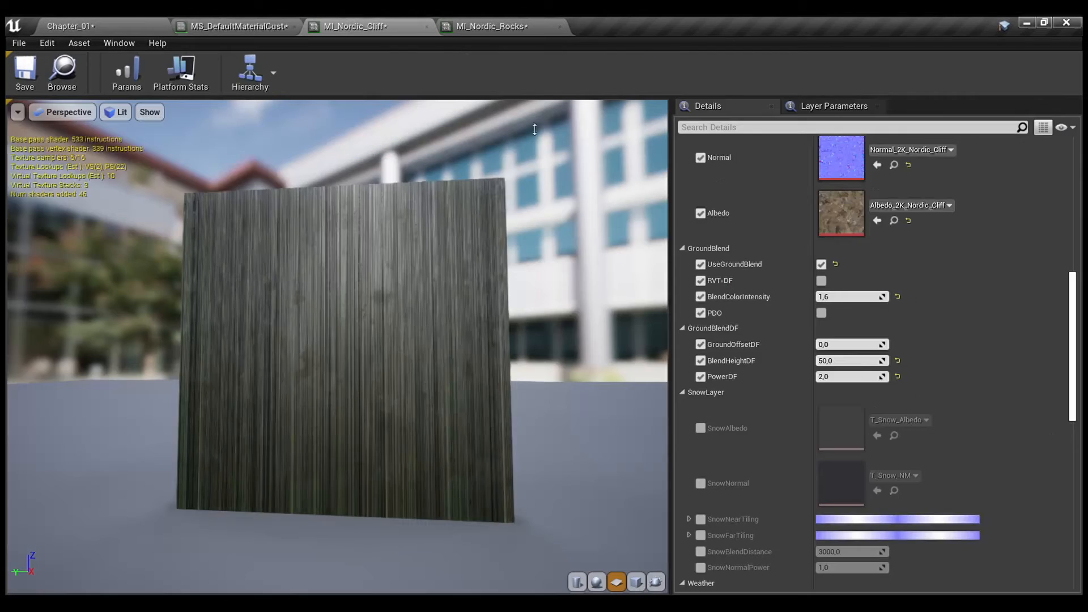
pyautogui.click(821, 314)
pyautogui.click(98, 25)
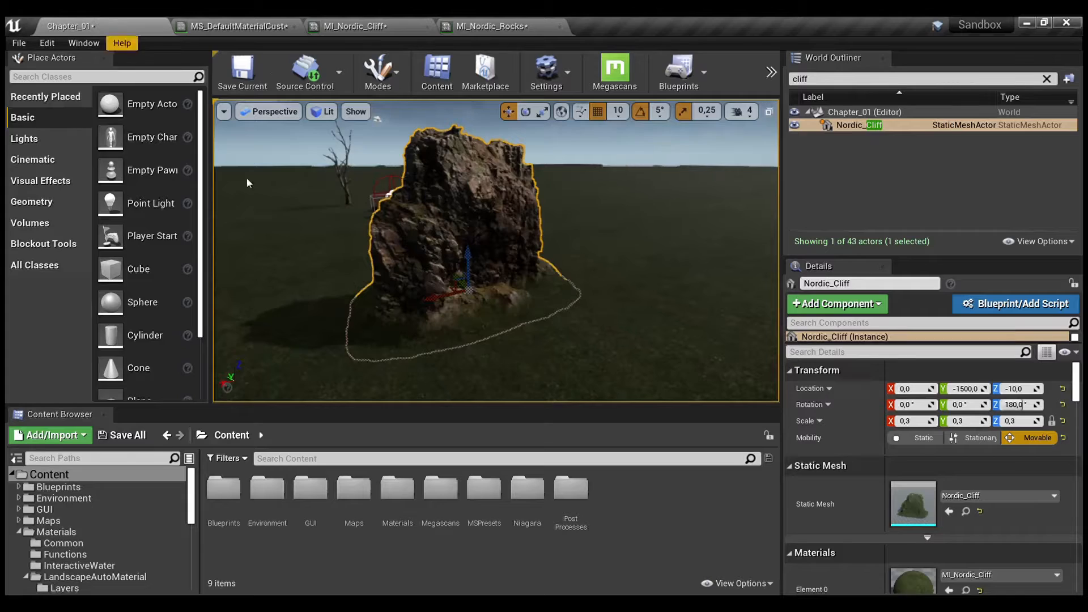
pyautogui.click(387, 26)
pyautogui.click(821, 264)
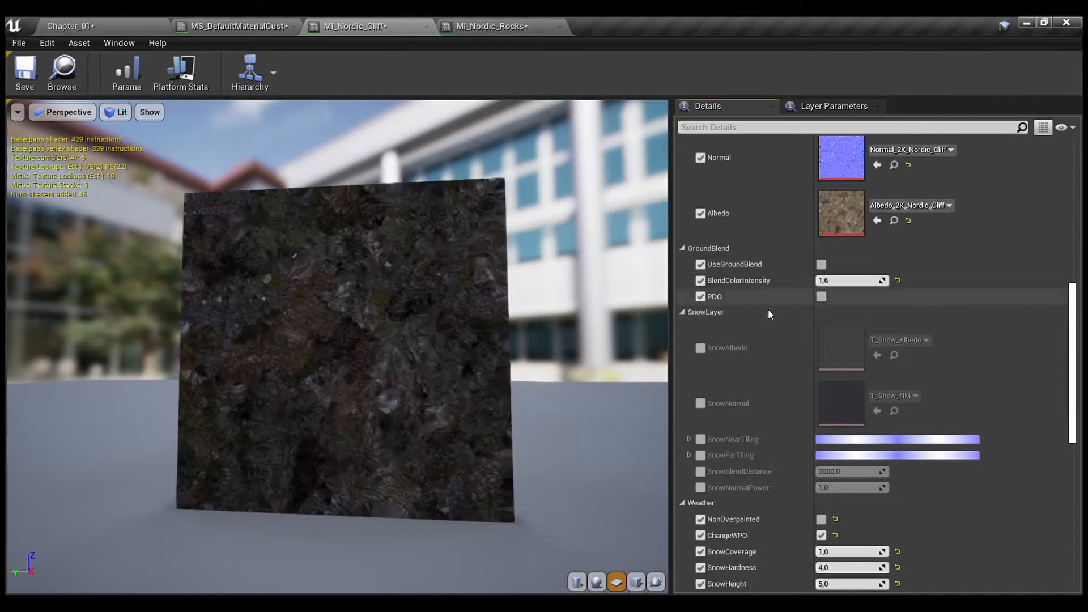
pyautogui.click(113, 26)
pyautogui.click(464, 339)
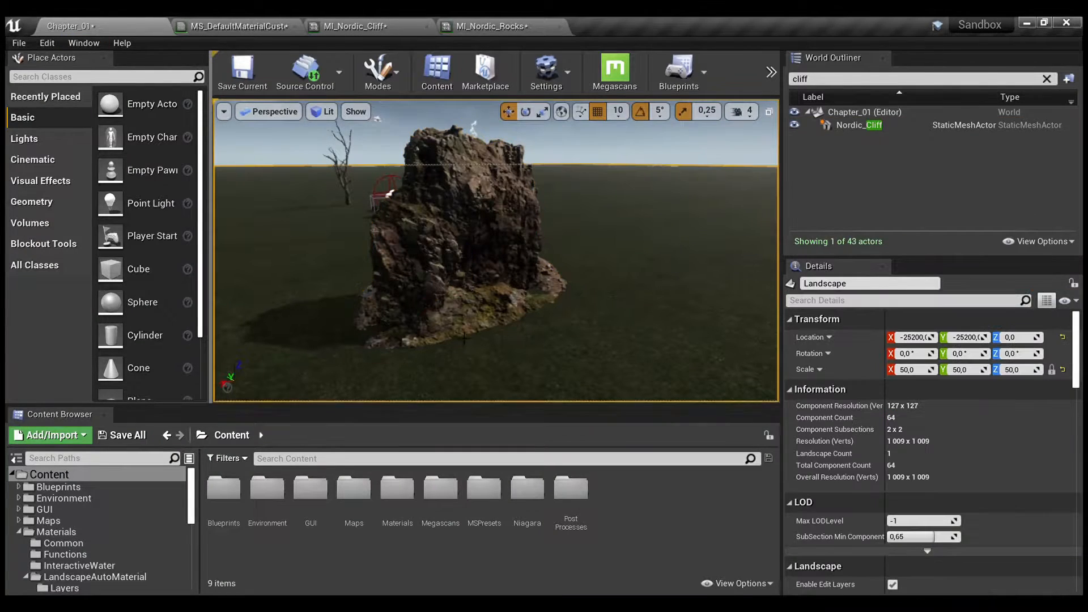
pyautogui.scroll(3, 567, 343)
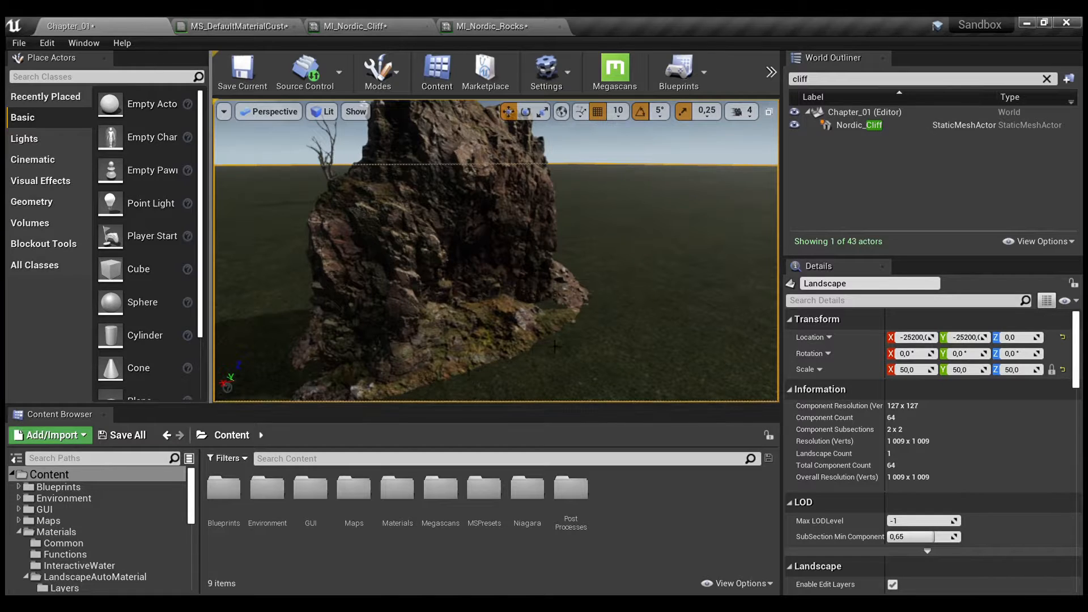
# Enable PDO in MI_Nordic_Cliff and inspect up close where the cliff's base meets the landscape.
pyautogui.click(359, 27)
pyautogui.click(240, 20)
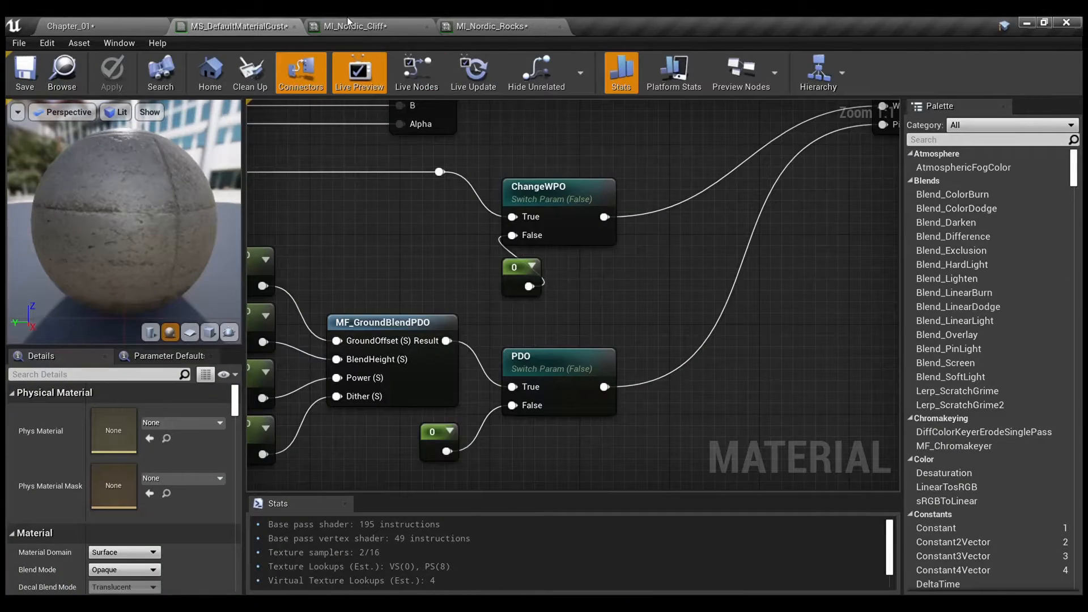
pyautogui.click(364, 20)
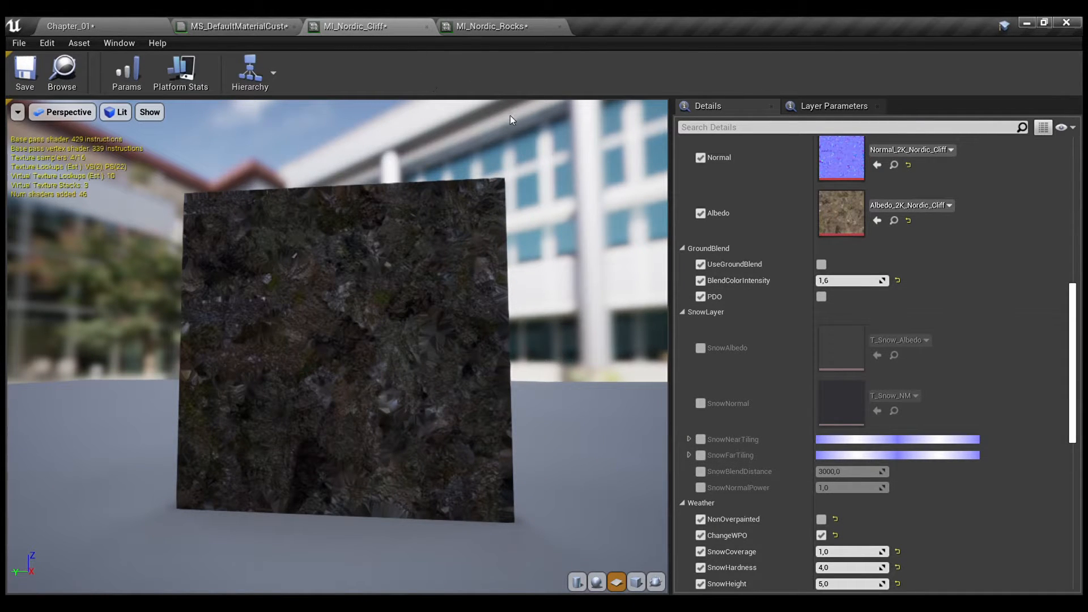
pyautogui.click(821, 297)
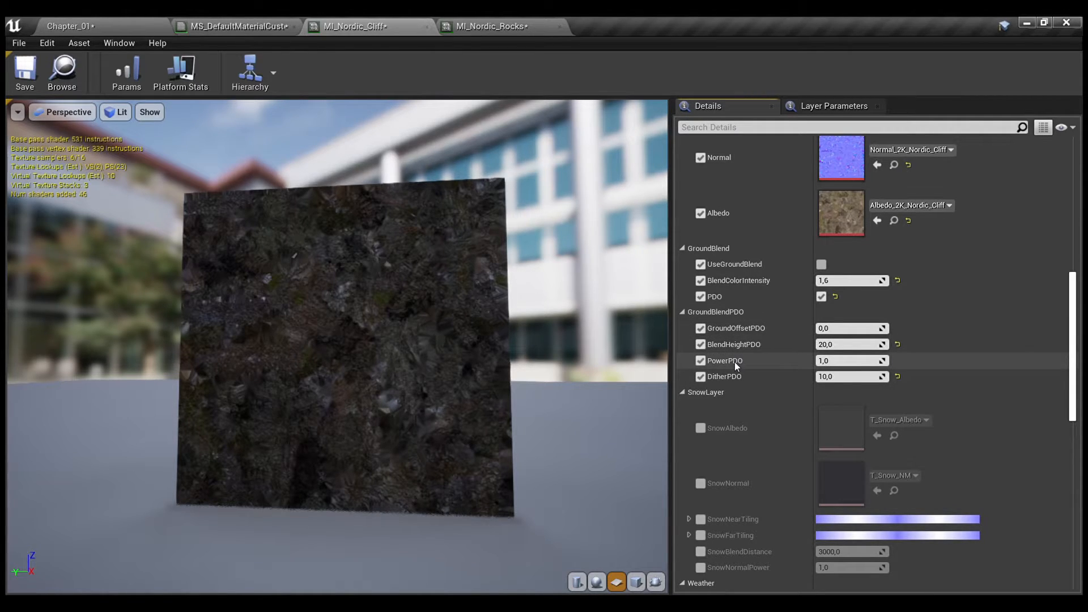
pyautogui.click(120, 20)
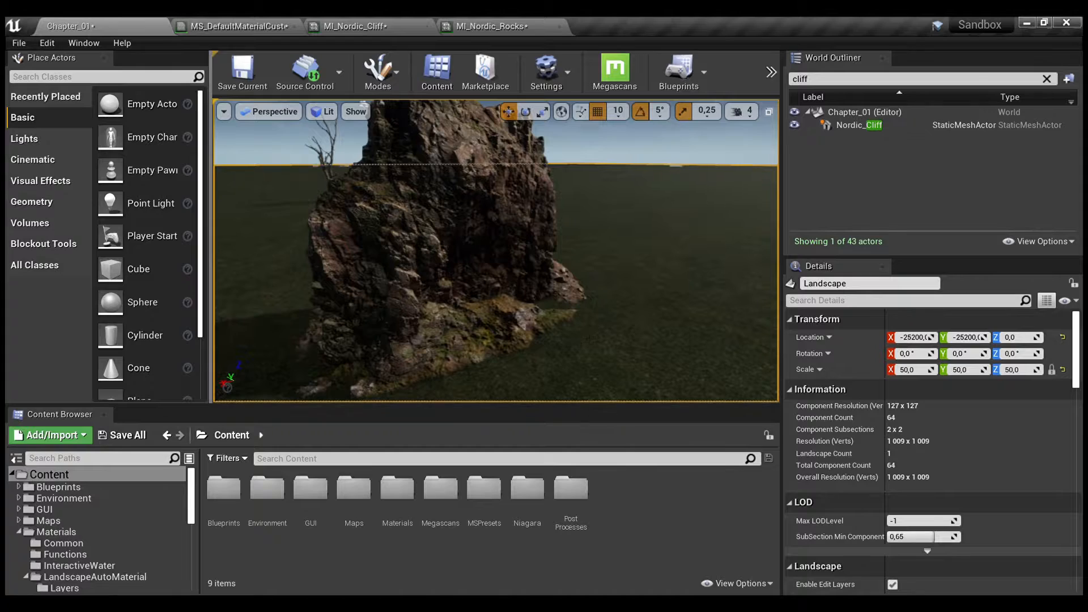
pyautogui.moveTo(589, 333); pyautogui.dragTo(563, 355, button='right')
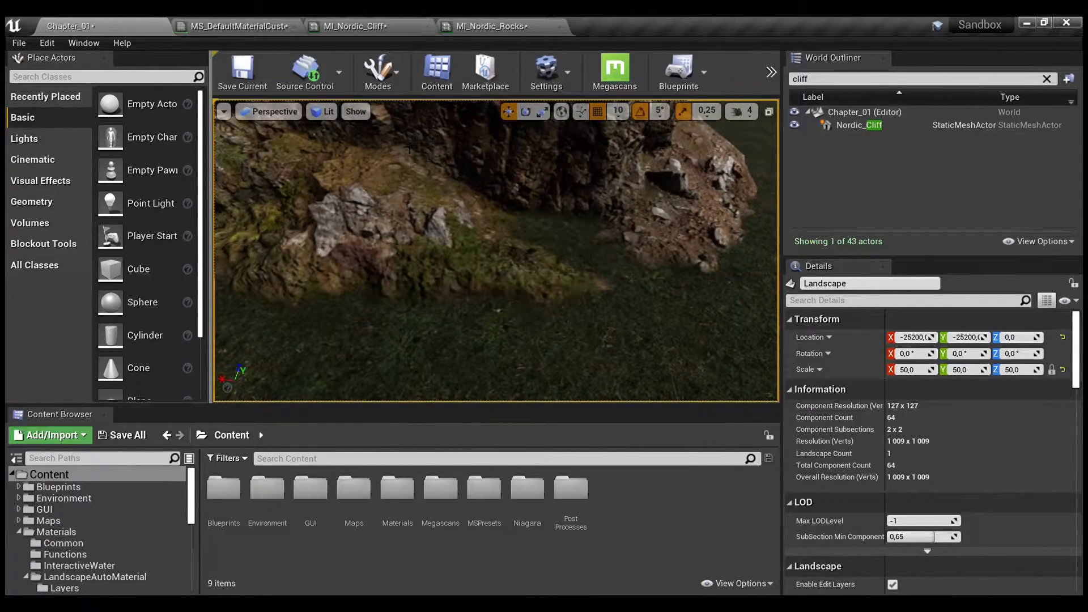
# Disable PDO in MI_Nordic_Cliff and inspect the cliff's base in the level.
pyautogui.click(233, 25)
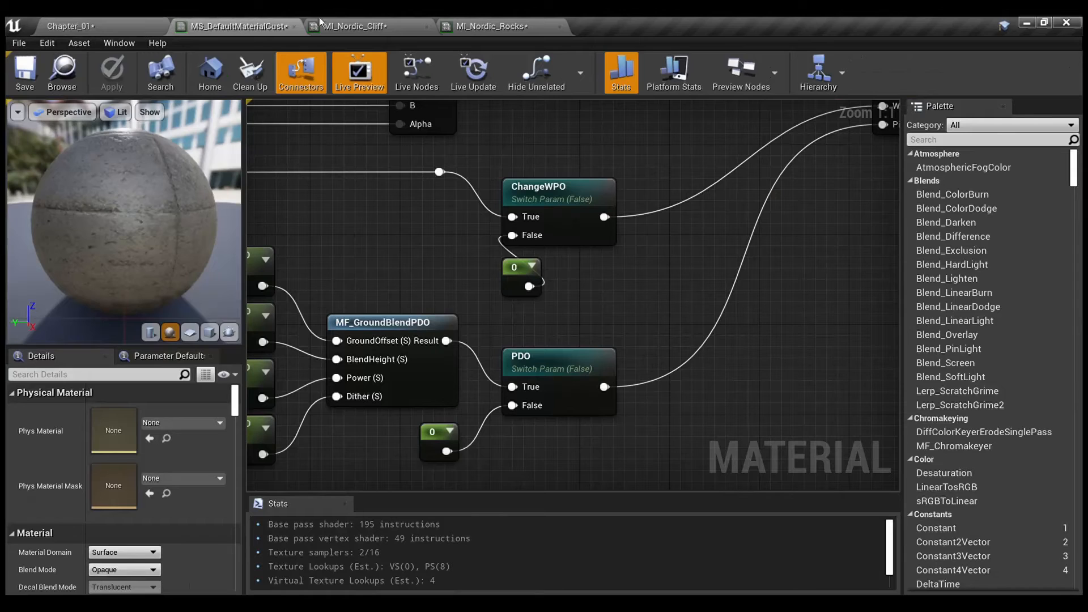
pyautogui.click(320, 23)
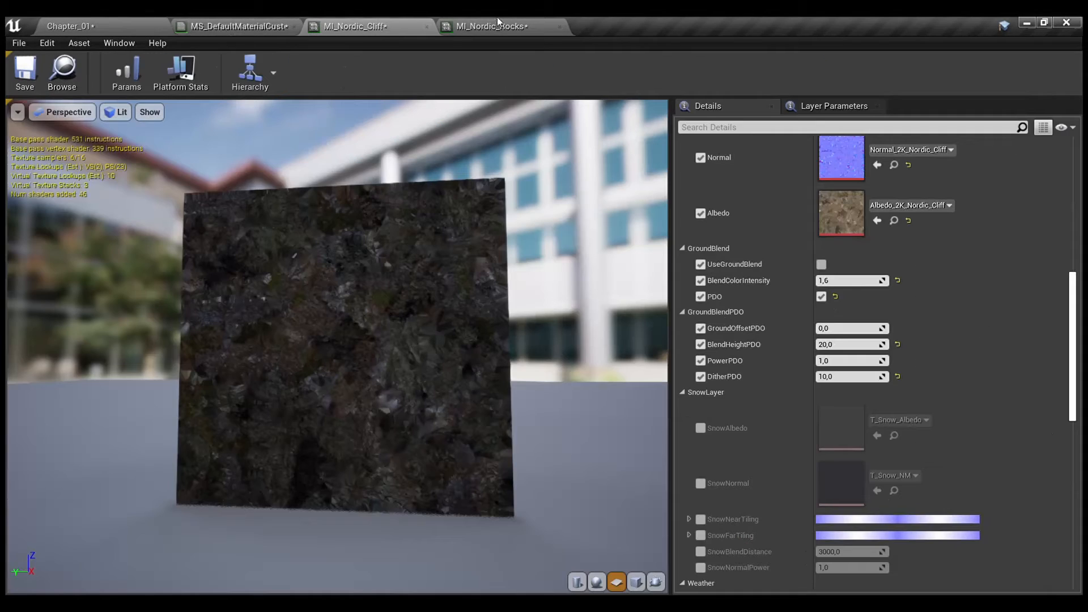
pyautogui.click(821, 297)
pyautogui.click(93, 22)
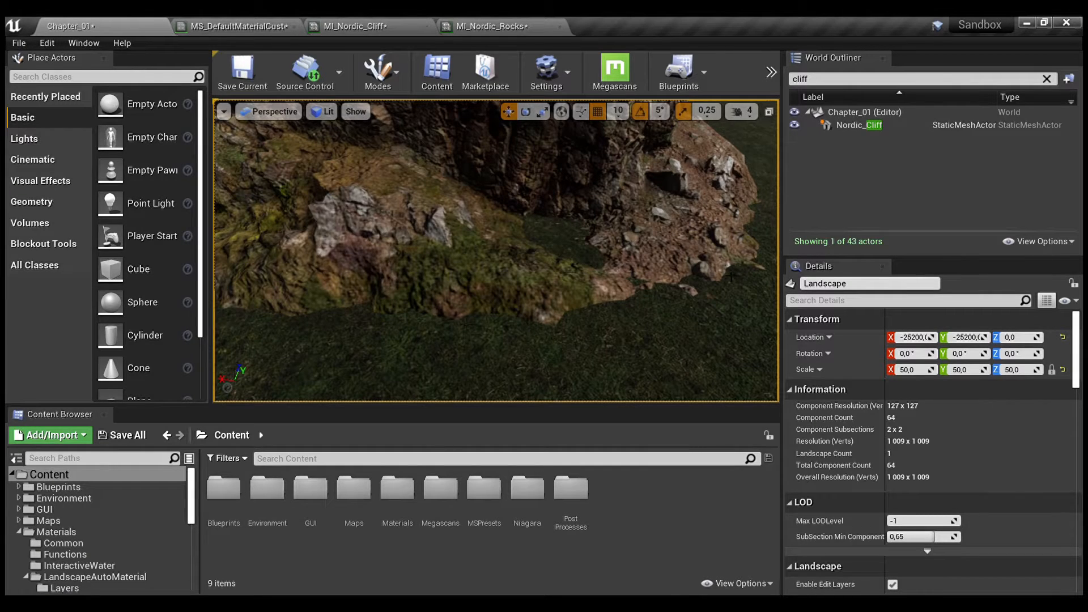
# Turn PDO back on in MI_Nordic_Cliff and compare the cliff's edge with the landscape in the level.
pyautogui.click(358, 26)
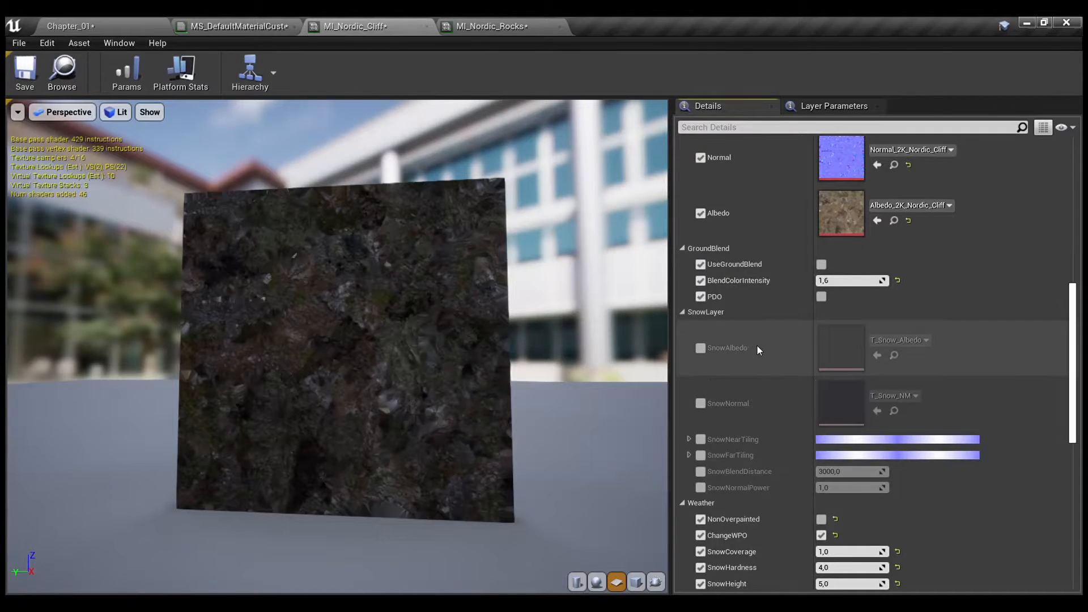
pyautogui.click(821, 297)
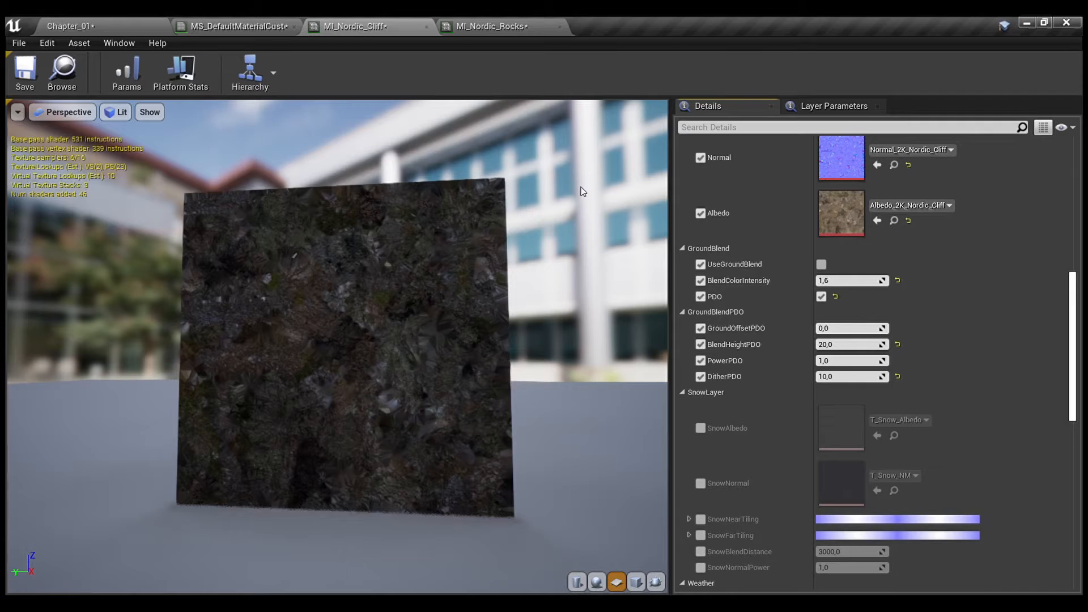
pyautogui.click(113, 22)
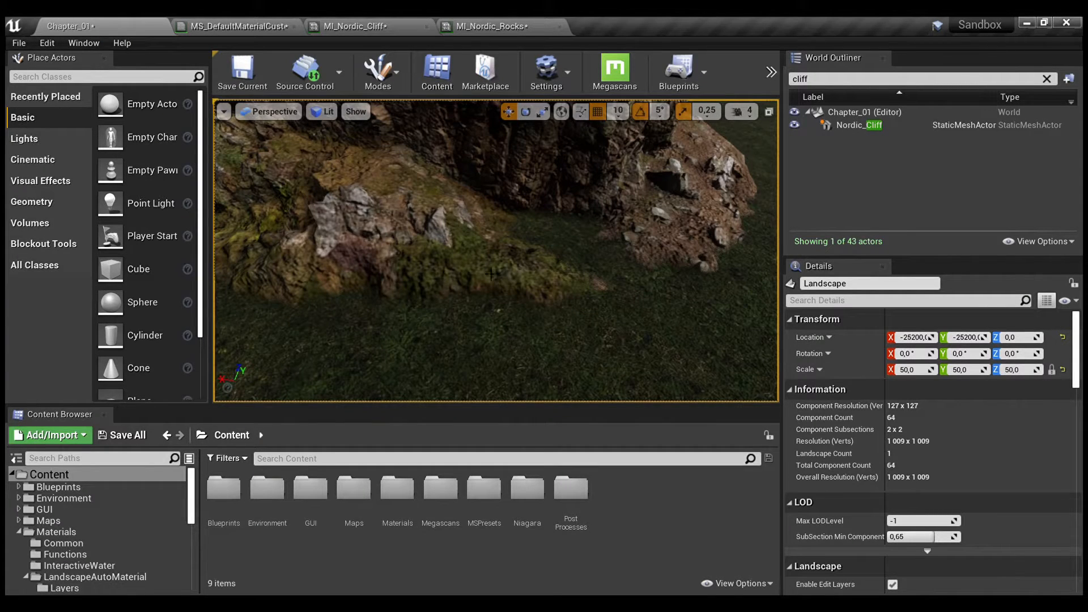
pyautogui.moveTo(617, 288); pyautogui.dragTo(743, 254, button='right')
# Set DitherPDO to 100 in MI_Nordic_Cliff and inspect the cliff's base in the level from several distances.
pyautogui.click(383, 23)
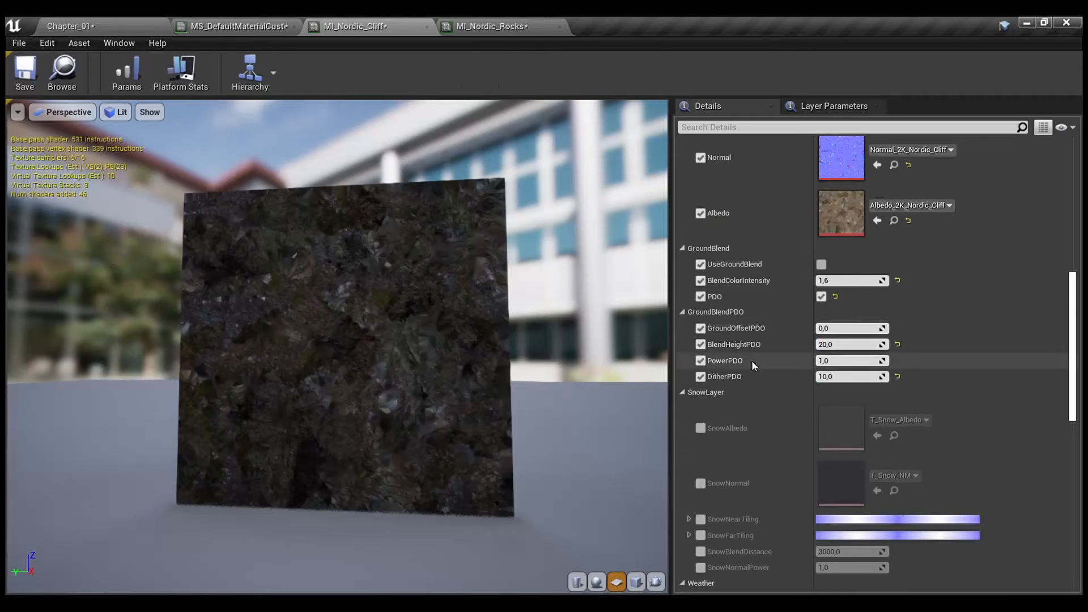
pyautogui.click(847, 382)
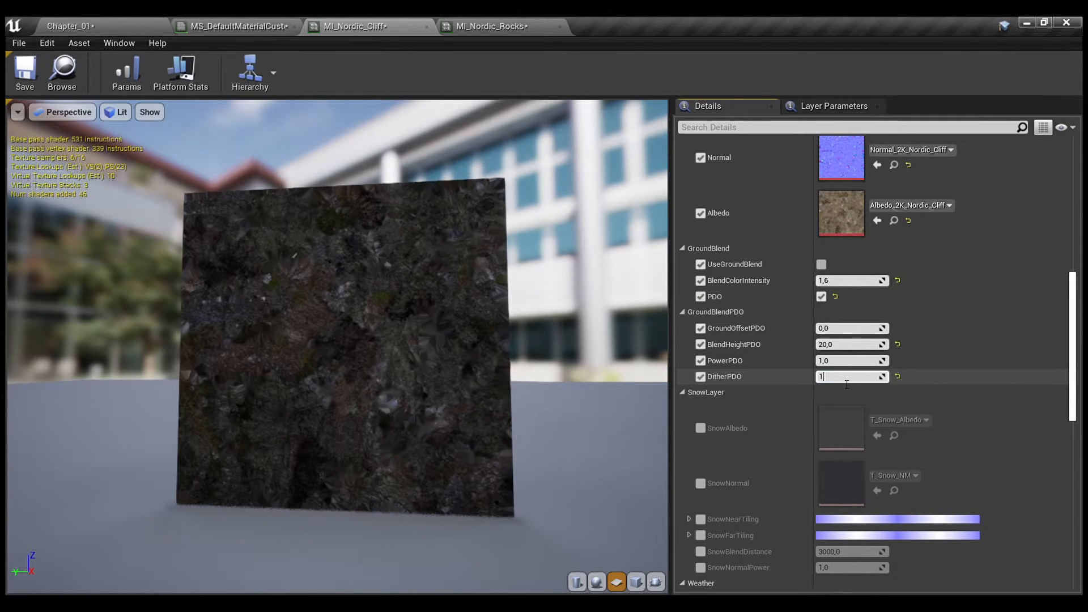
pyautogui.press('Return')
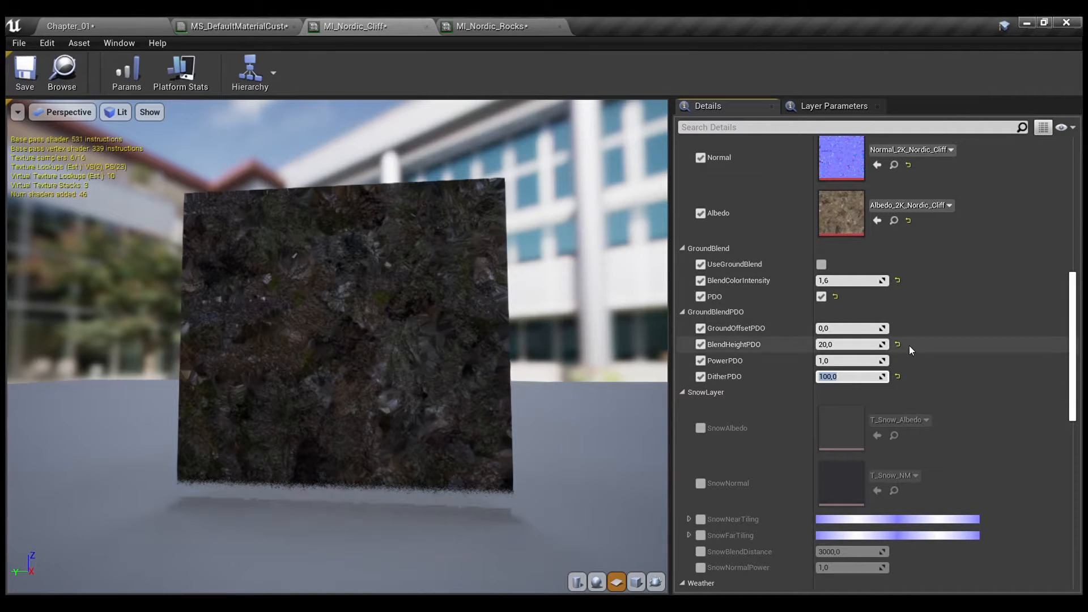
pyautogui.click(105, 24)
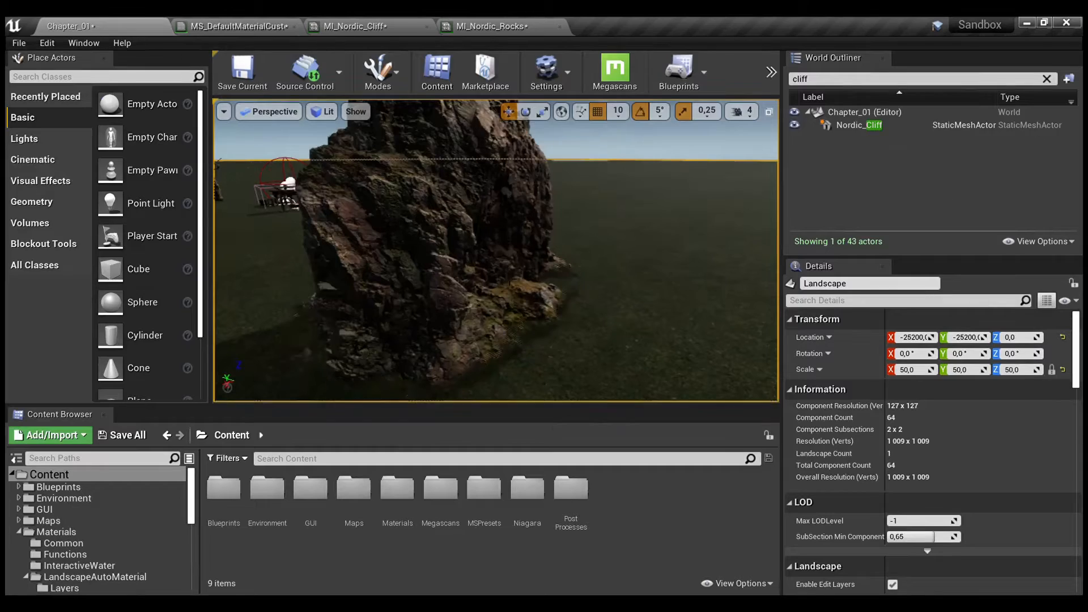
pyautogui.press('w')
pyautogui.moveTo(610, 327); pyautogui.dragTo(635, 342, button='right')
pyautogui.press('s')
pyautogui.press('w')
pyautogui.press('a')
pyautogui.press('s')
pyautogui.press('s')
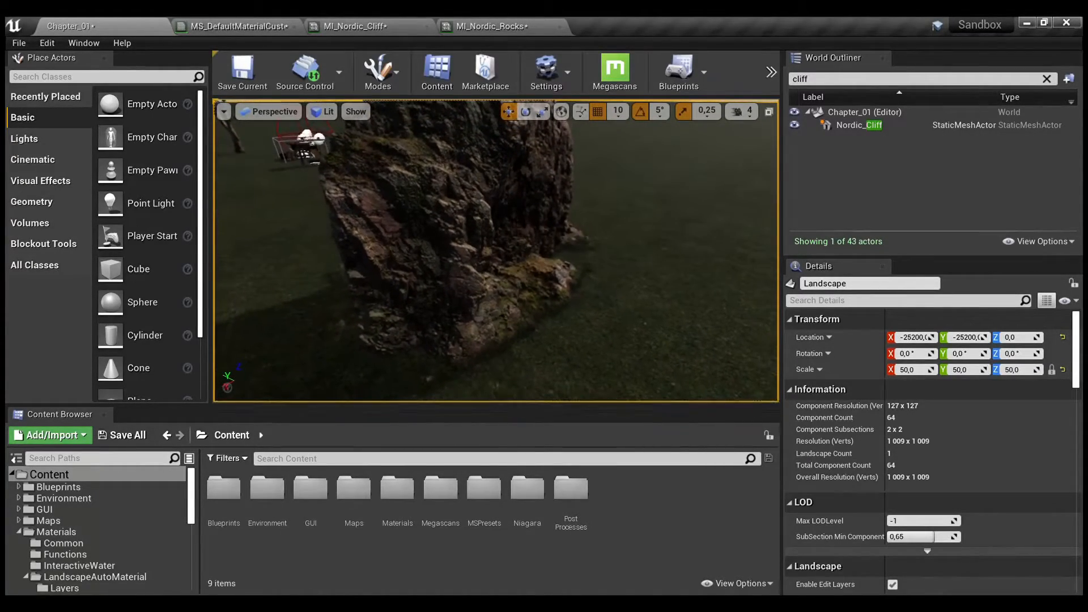
# Select the Nordic_Cliff actor, try shifting it along its vertical axis, and clear the selection.
pyautogui.click(482, 238)
pyautogui.moveTo(482, 240)
pyautogui.mouseDown()
pyautogui.moveTo(481, 222)
pyautogui.moveTo(489, 239)
pyautogui.mouseUp()
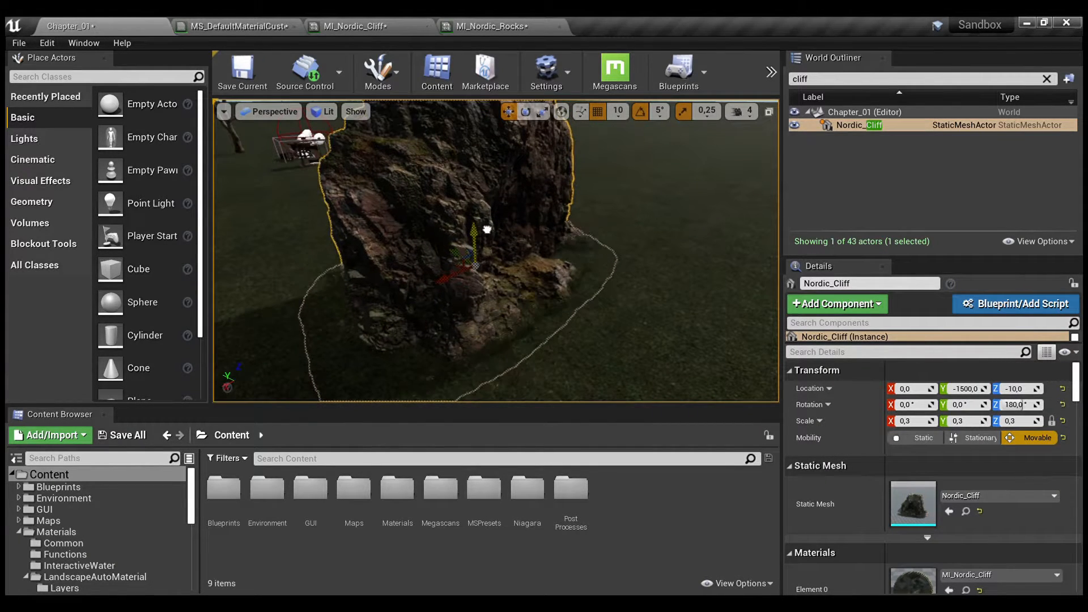
pyautogui.click(693, 250)
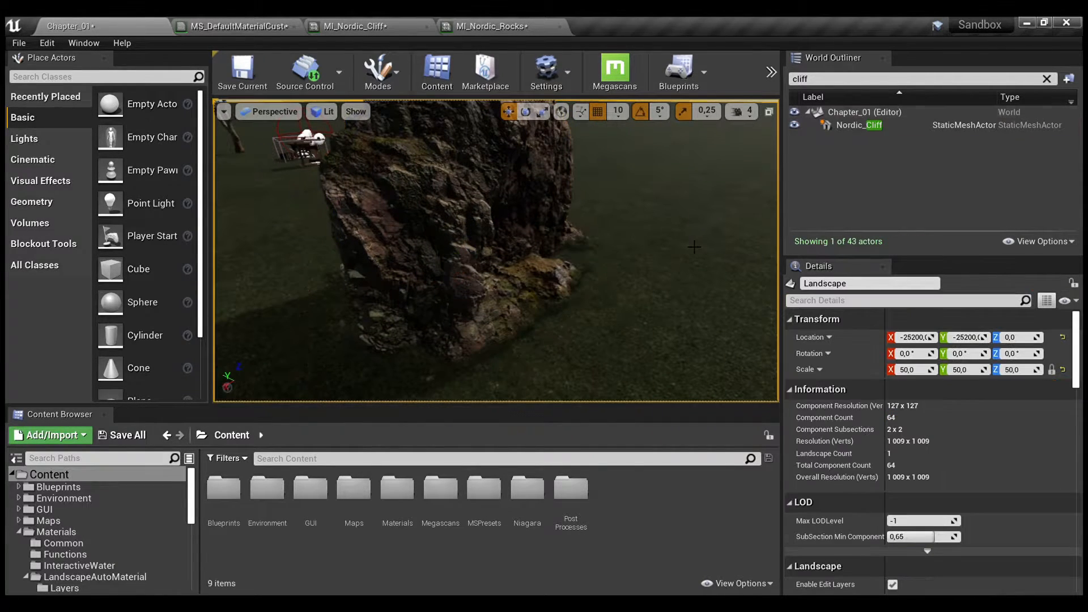
# Set DitherPDO to 10 in MI_Nordic_Cliff and, after checking and selecting the cliff in the level, disable PDO.
pyautogui.click(391, 26)
pyautogui.click(835, 377)
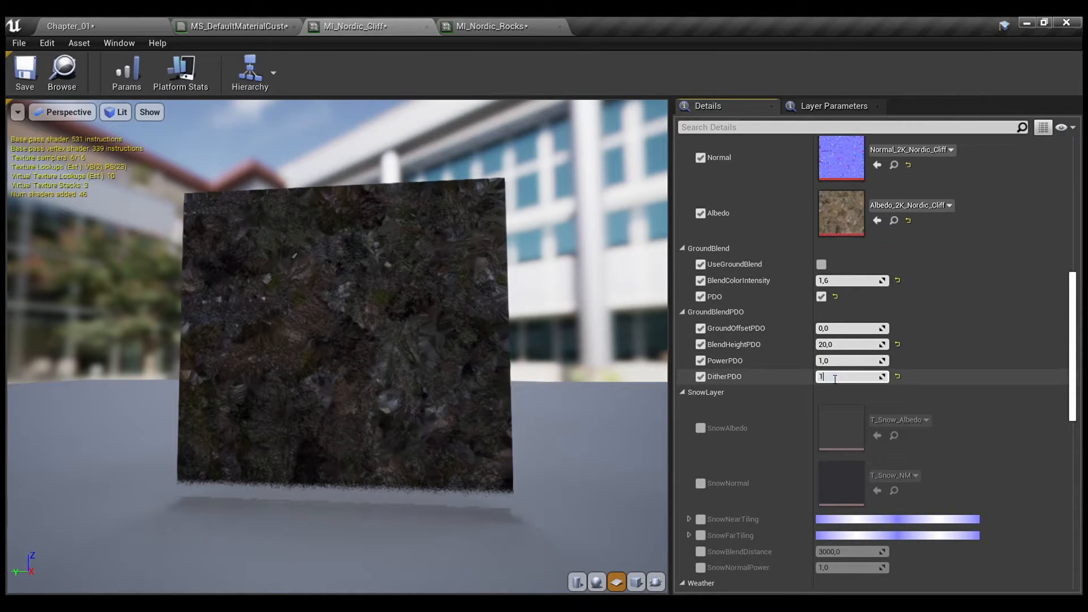
pyautogui.write('1')
pyautogui.press('Return')
pyautogui.click(130, 17)
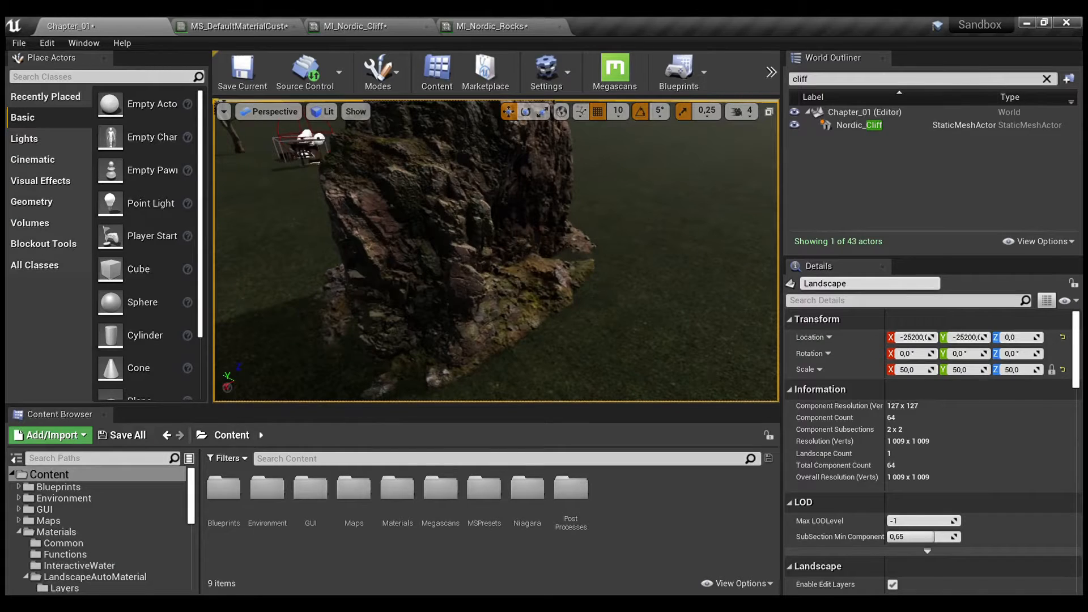
pyautogui.click(453, 249)
pyautogui.click(382, 22)
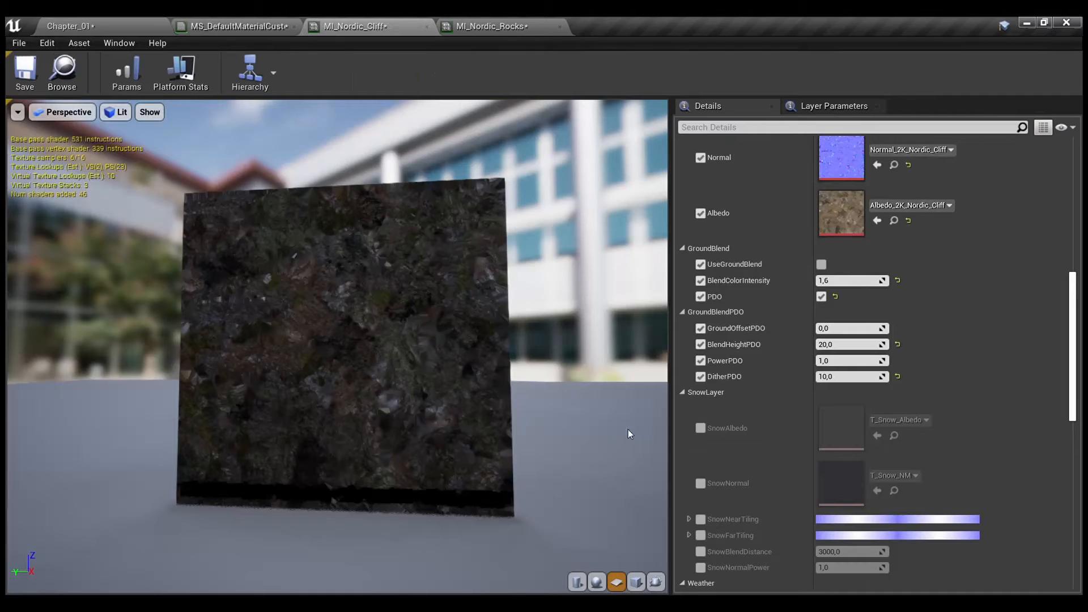
pyautogui.click(821, 296)
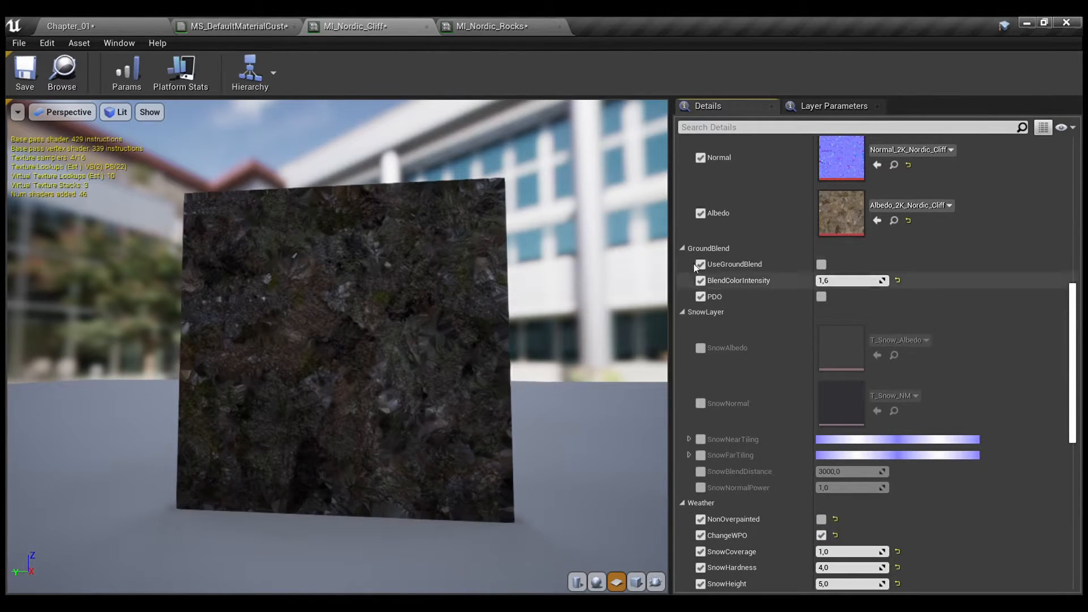
# Highlight MF_GroundBlendPDO, its four input parameters, its zero constant and the PDO switch in the master material, leaving out the ChangeWPO constant.
pyautogui.click(250, 26)
pyautogui.scroll(-2, 617, 290)
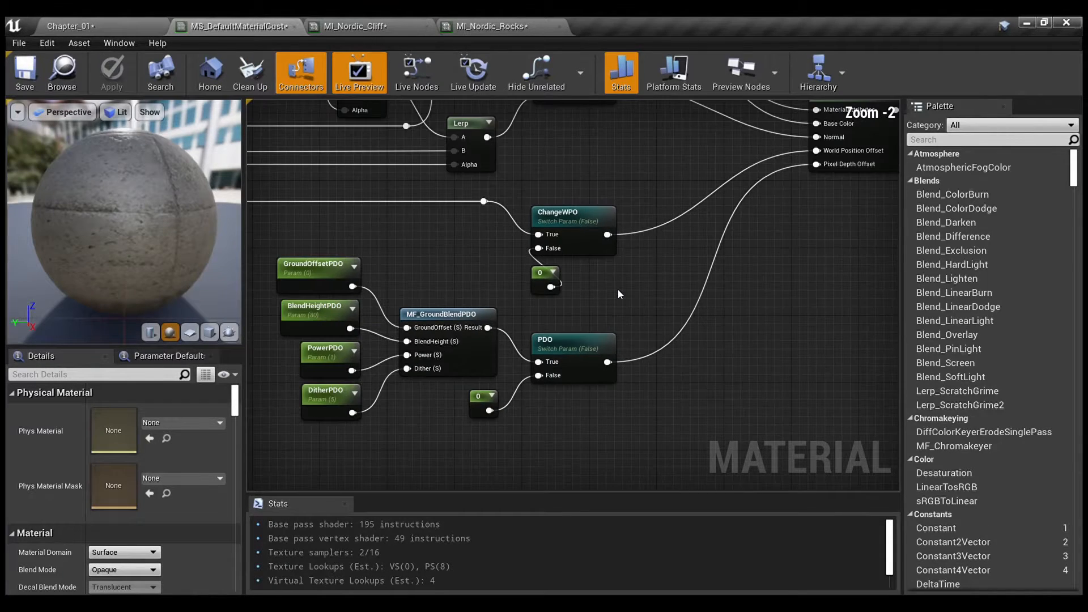
pyautogui.moveTo(618, 290); pyautogui.dragTo(687, 293, button='right')
pyautogui.scroll(-1, 701, 329)
pyautogui.moveTo(677, 409); pyautogui.dragTo(356, 252)
pyautogui.keyDown('ctrl'); pyautogui.click(611, 282); pyautogui.keyUp('ctrl')
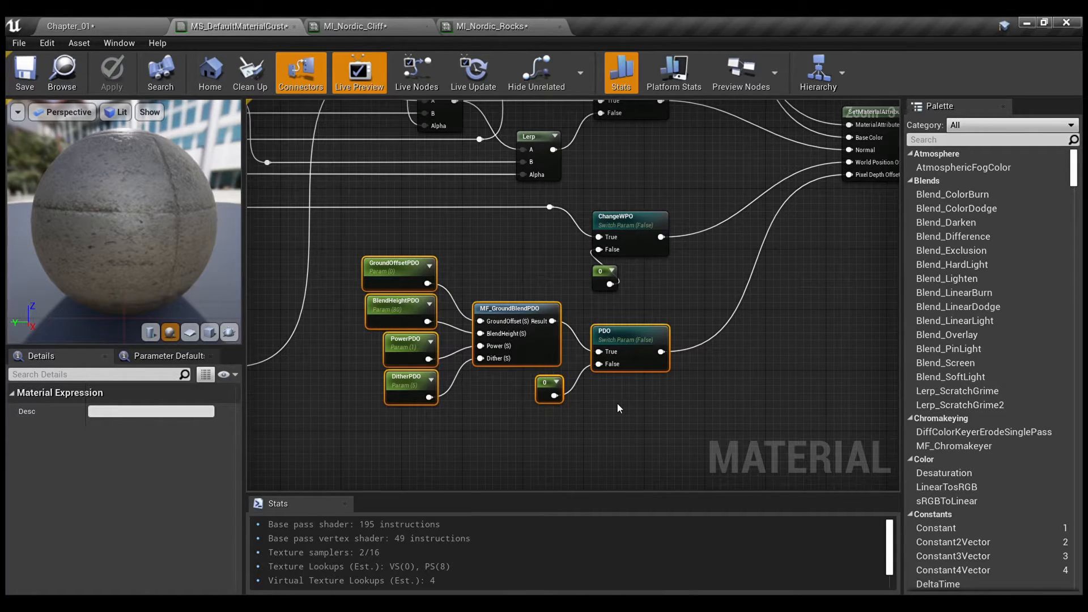
# Check the cliff in the level, highlight the pixel depth offset nodes in the master material again, and clear the selection.
pyautogui.click(121, 22)
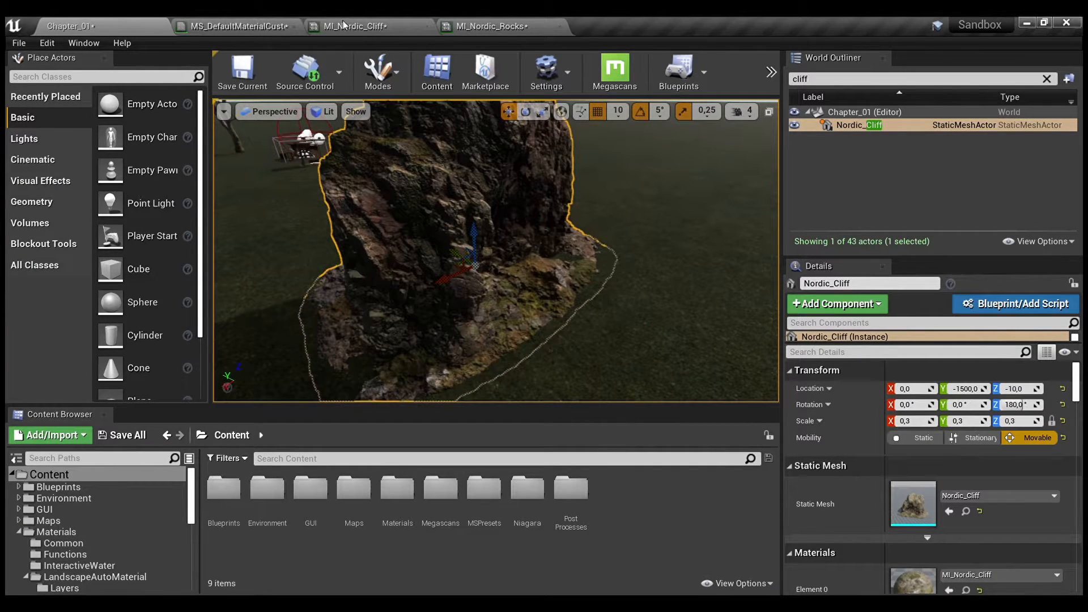
pyautogui.click(254, 24)
pyautogui.click(718, 381)
pyautogui.scroll(-2, 719, 380)
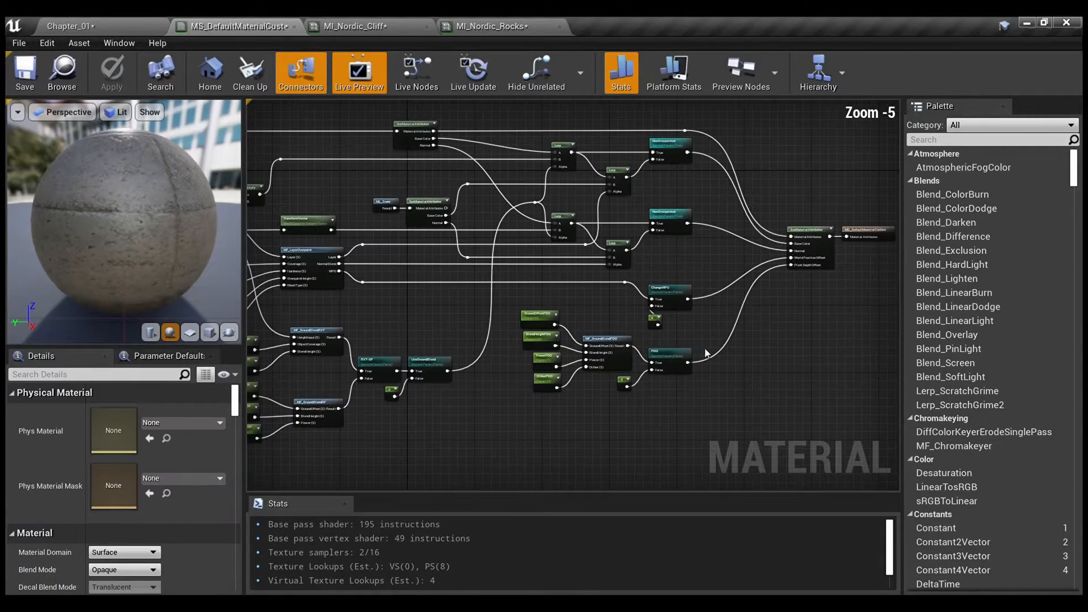
pyautogui.moveTo(707, 355); pyautogui.dragTo(695, 280, button='right')
pyautogui.scroll(2, 656, 364)
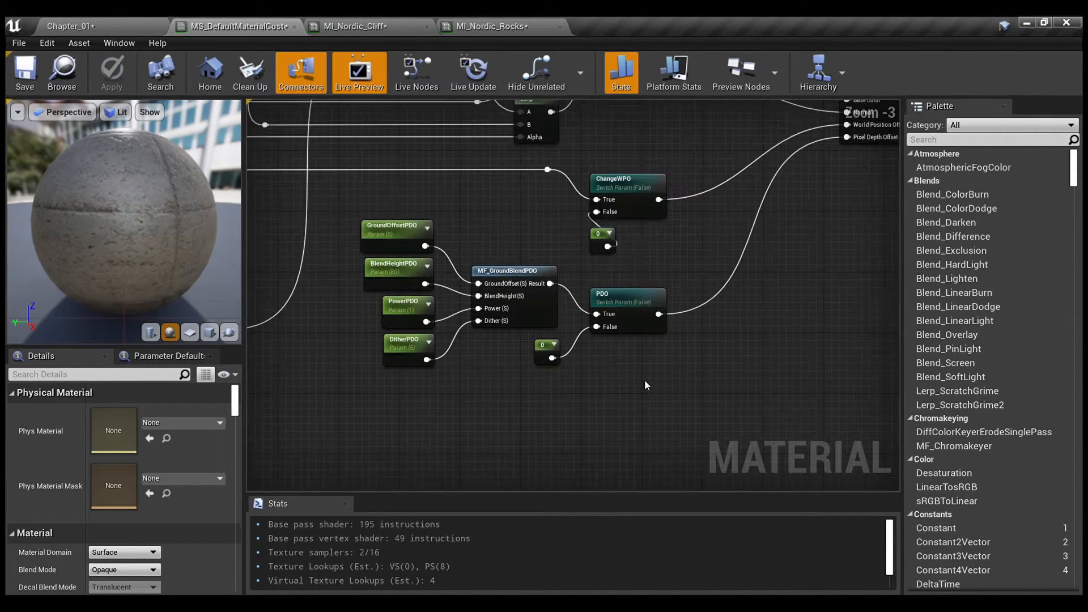
pyautogui.moveTo(651, 411); pyautogui.dragTo(363, 258)
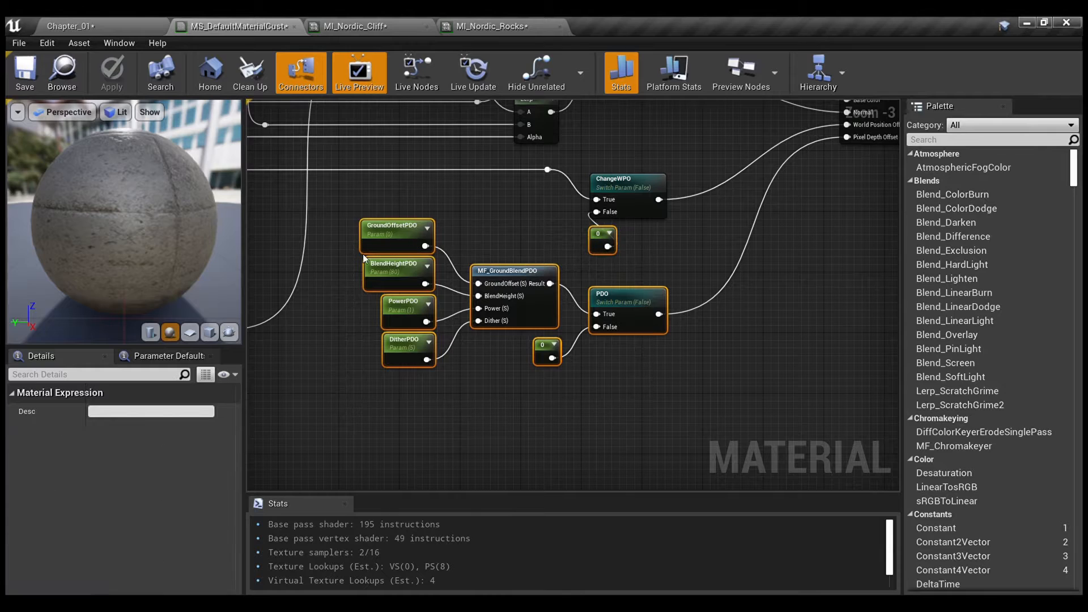
pyautogui.click(664, 254)
# Enable UseGroundBlend in MI_Nordic_Cliff with PDO left off, and inspect the deselected cliff in the level.
pyautogui.click(407, 17)
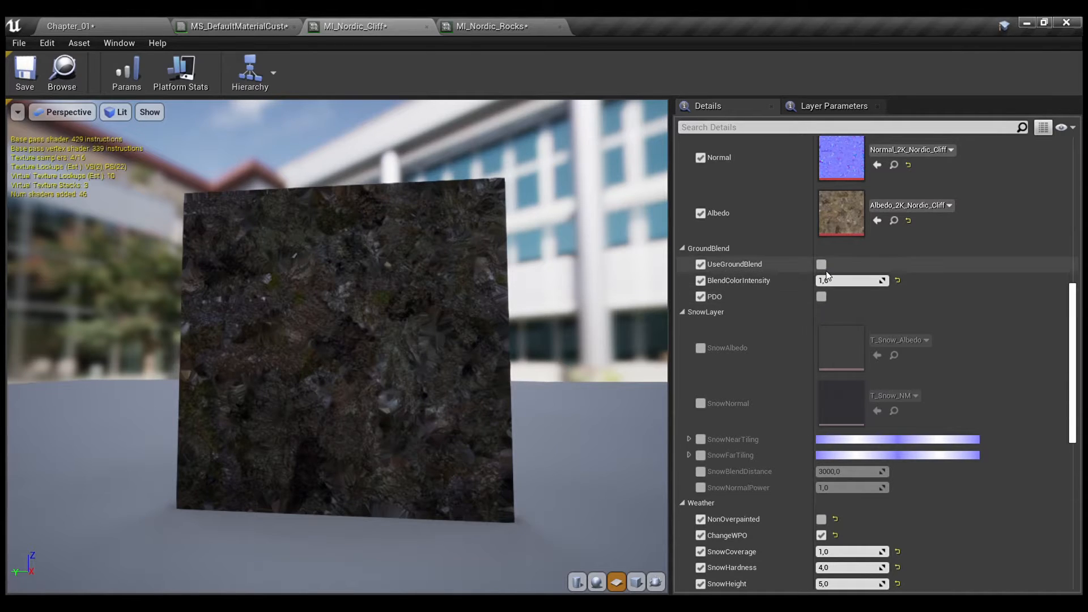
pyautogui.click(821, 264)
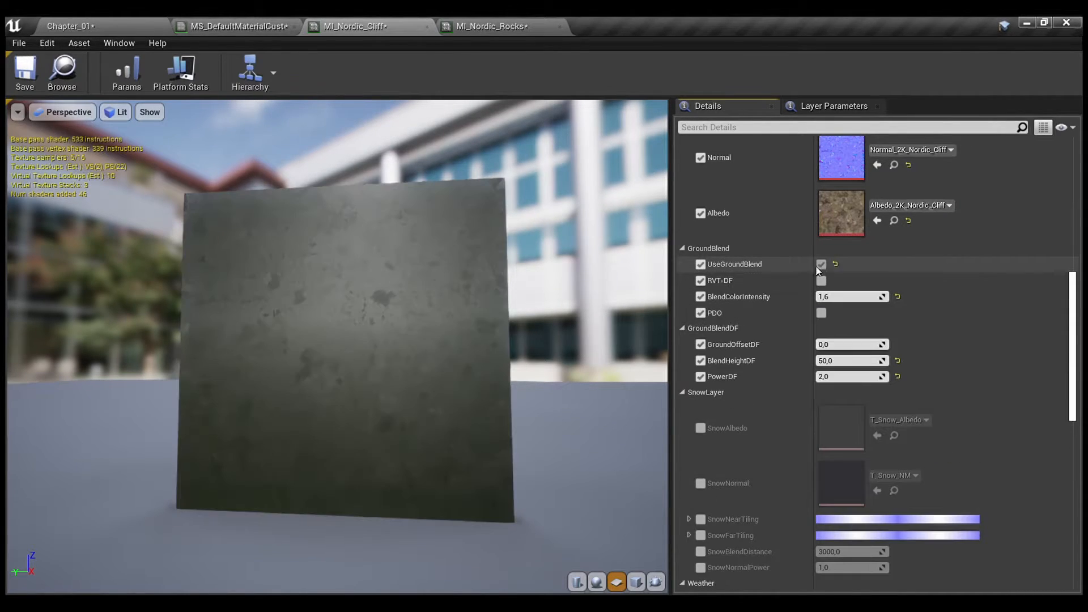
pyautogui.click(148, 17)
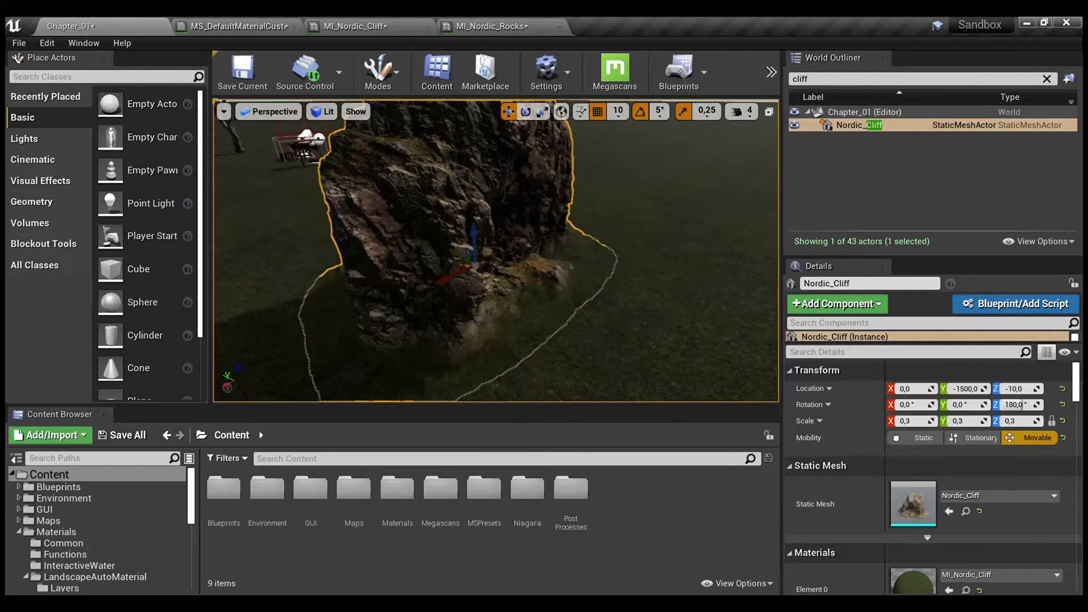
pyautogui.click(663, 316)
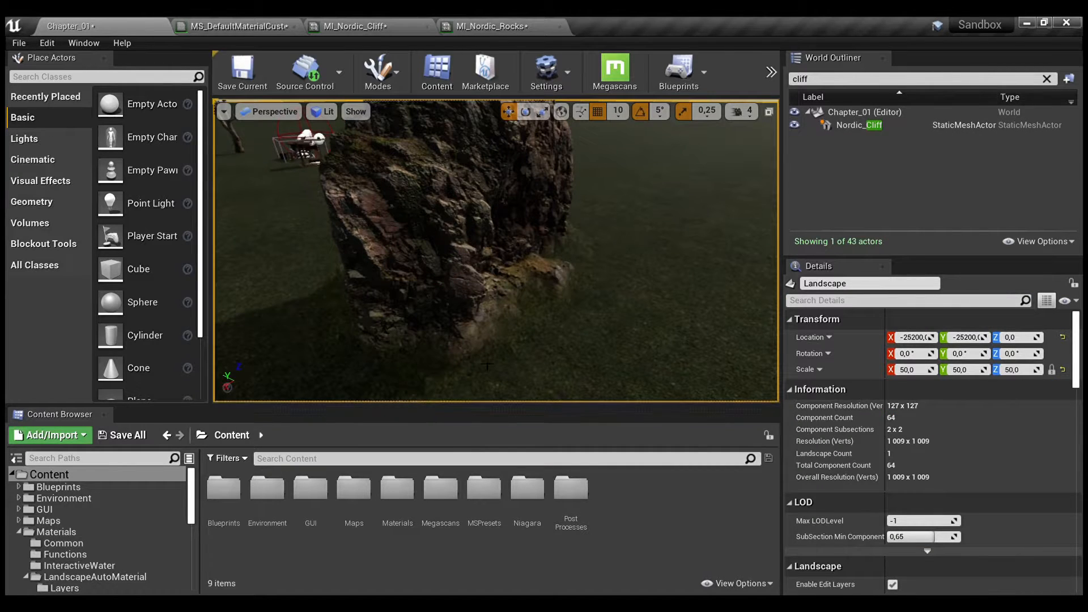
# Raise the Nordic_Cliff actor to Z 0, clear the selection, and inspect its blend with the landscape from farther away.
pyautogui.click(474, 238)
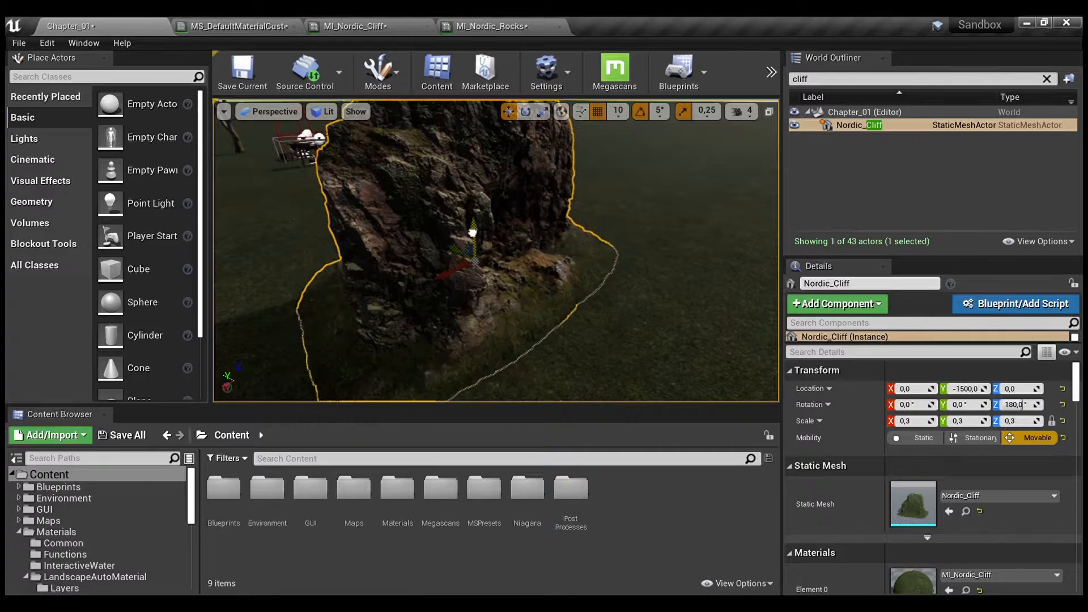
pyautogui.click(646, 262)
pyautogui.moveTo(645, 262); pyautogui.dragTo(568, 250, button='right')
pyautogui.press('d')
pyautogui.press('s')
pyautogui.press('w')
pyautogui.press('s')
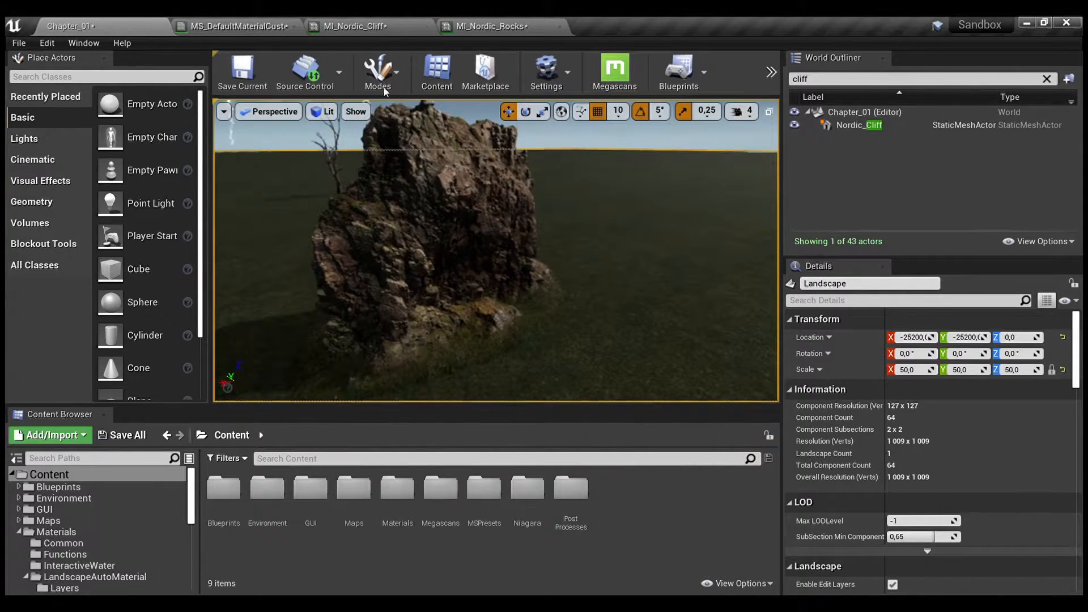
# Select the Runtime Virtual Texture Sample node in the master material to view its RVT_Chapter_01 virtual texture settings, and clear the selection.
pyautogui.click(244, 22)
pyautogui.scroll(-5, 791, 312)
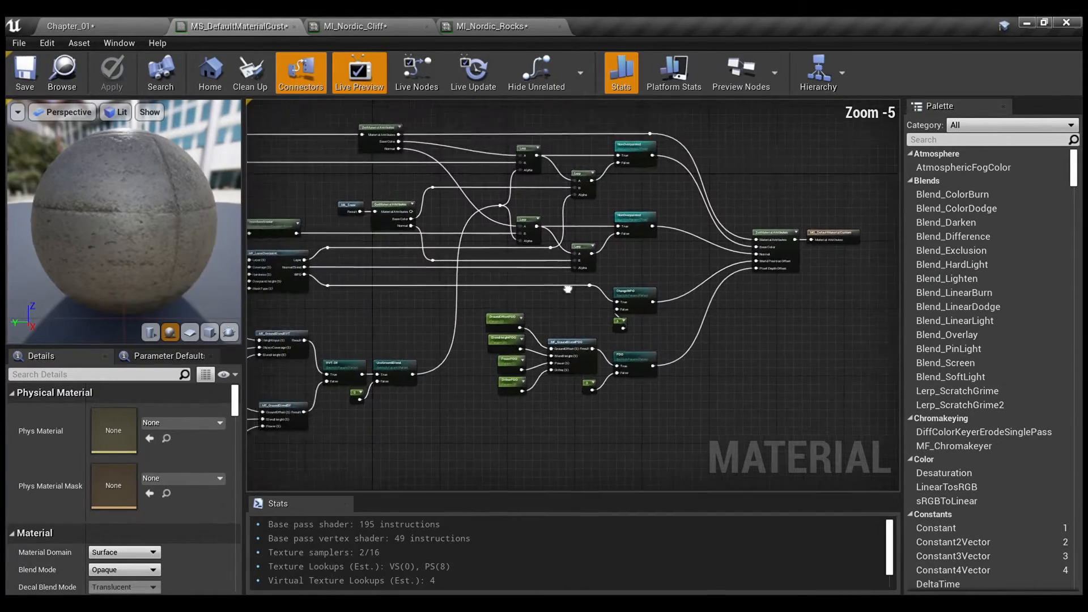
pyautogui.scroll(2, 476, 208)
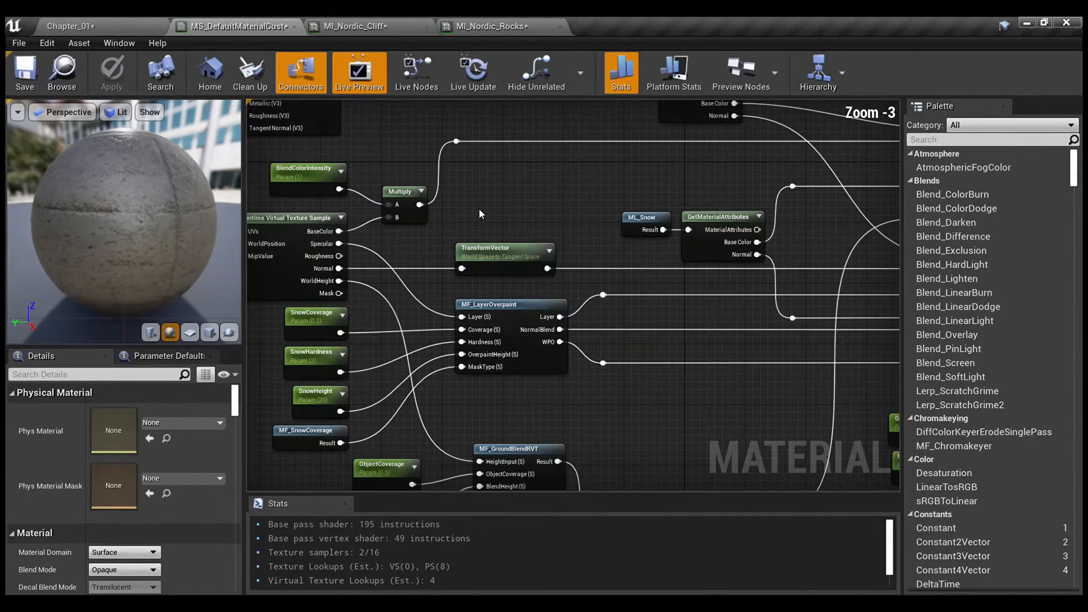
pyautogui.moveTo(614, 228); pyautogui.dragTo(615, 266, button='right')
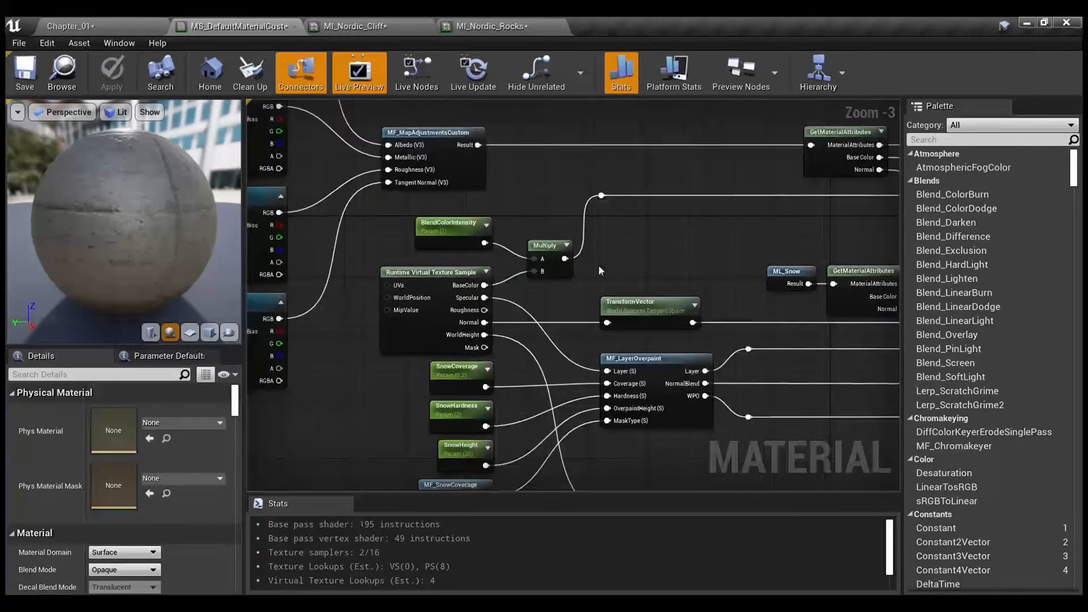
pyautogui.scroll(3, 397, 302)
pyautogui.click(423, 283)
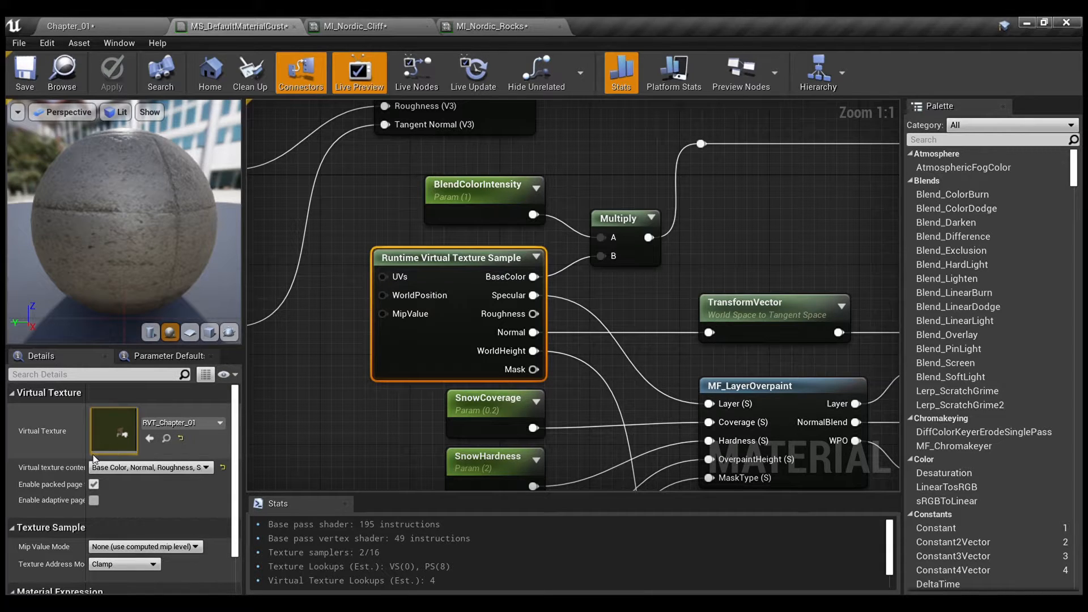
pyautogui.moveTo(86, 454)
pyautogui.mouseDown()
pyautogui.moveTo(140, 454)
pyautogui.moveTo(87, 455)
pyautogui.mouseUp()
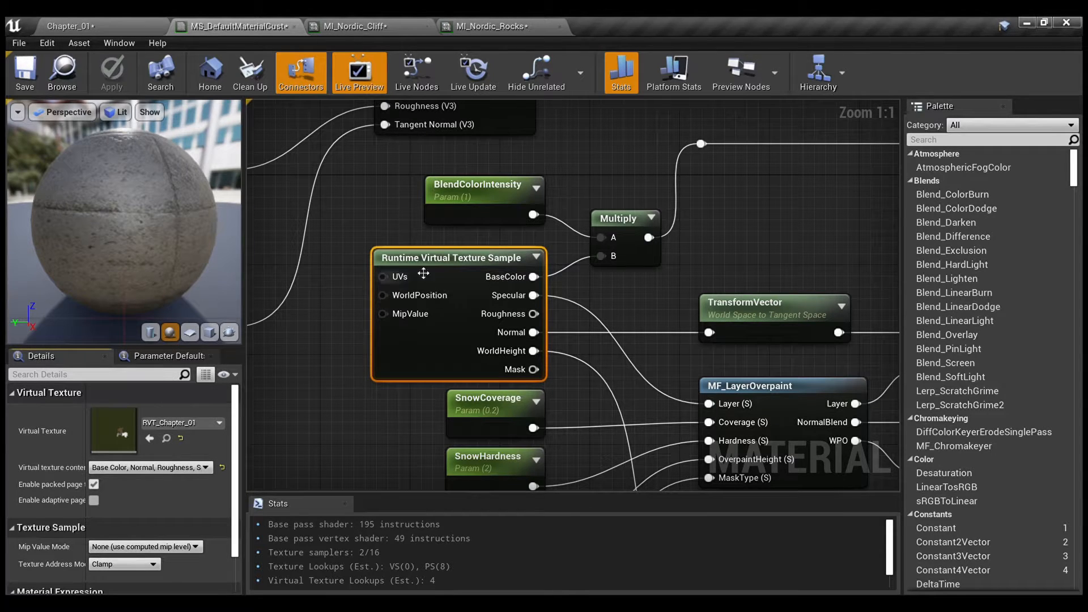
pyautogui.click(615, 298)
pyautogui.moveTo(615, 298); pyautogui.dragTo(395, 365, button='right')
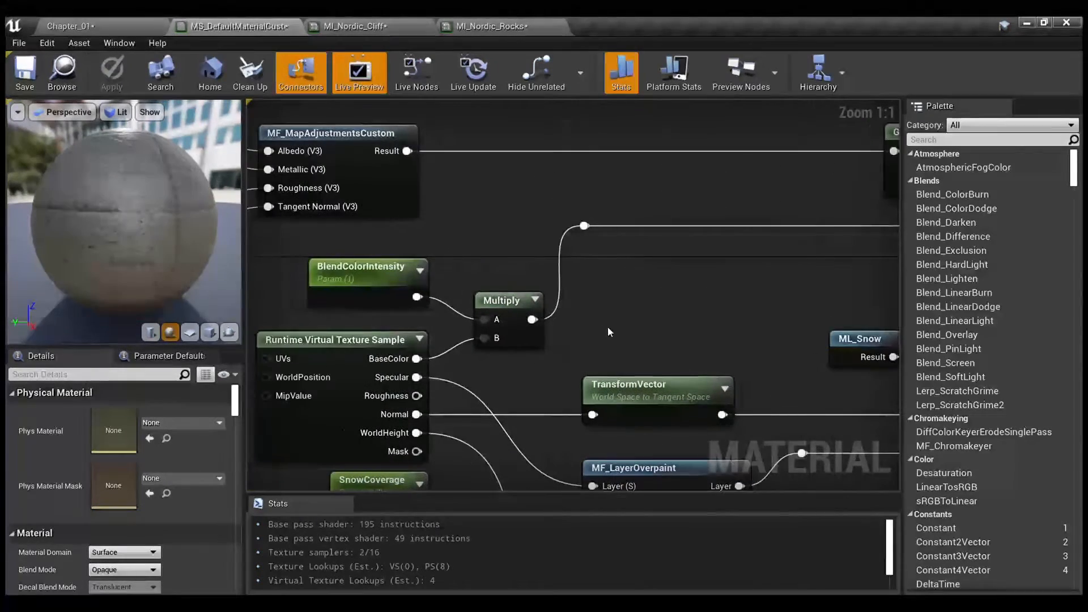
# Inspect the base of the cliff in the level, and review the GroundBlend and snow parameters in MI_Nordic_Rocks.
pyautogui.click(104, 22)
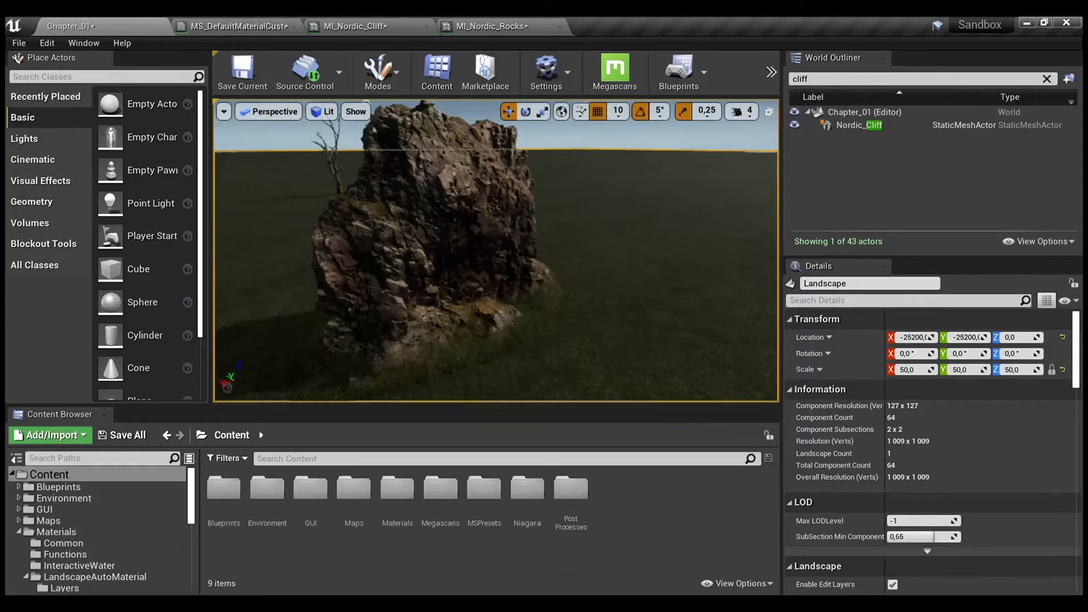
pyautogui.moveTo(573, 299); pyautogui.dragTo(449, 315, button='right')
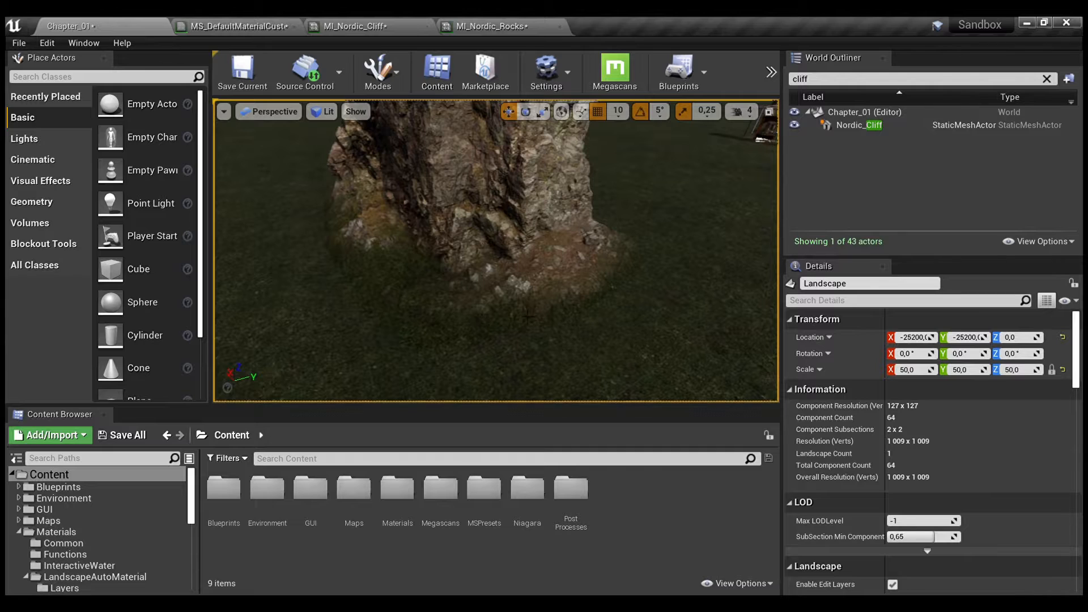
pyautogui.click(529, 25)
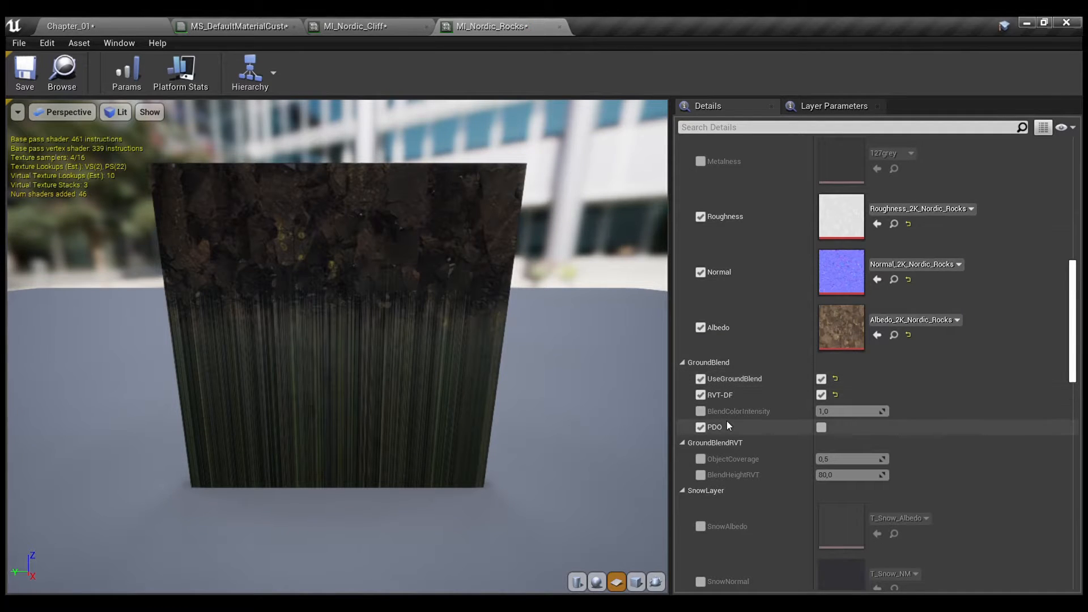
pyautogui.scroll(-2, 728, 424)
pyautogui.scroll(5, 727, 424)
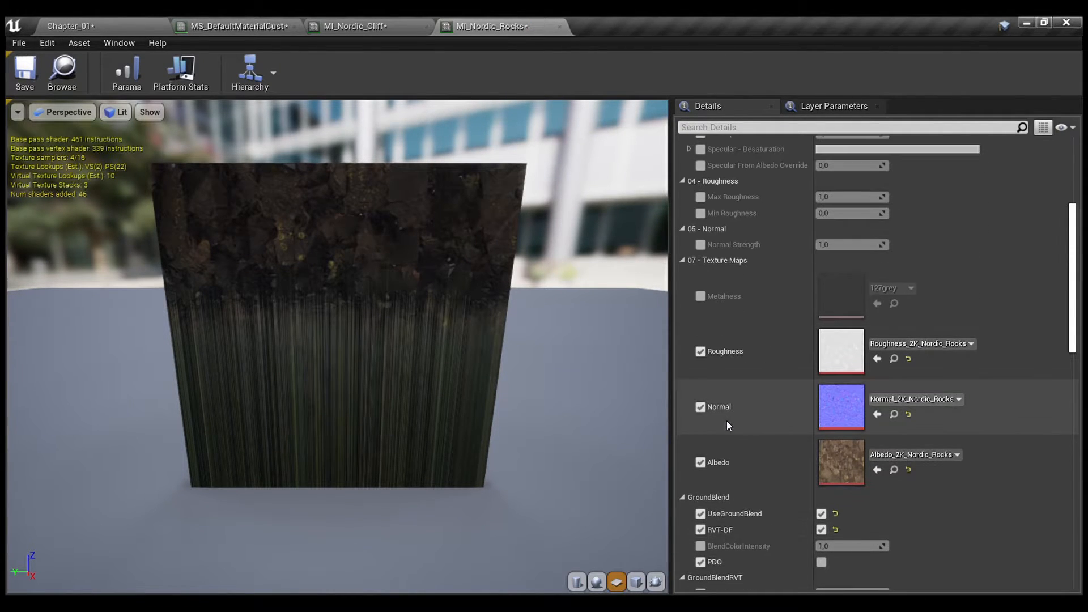
pyautogui.scroll(-10, 727, 422)
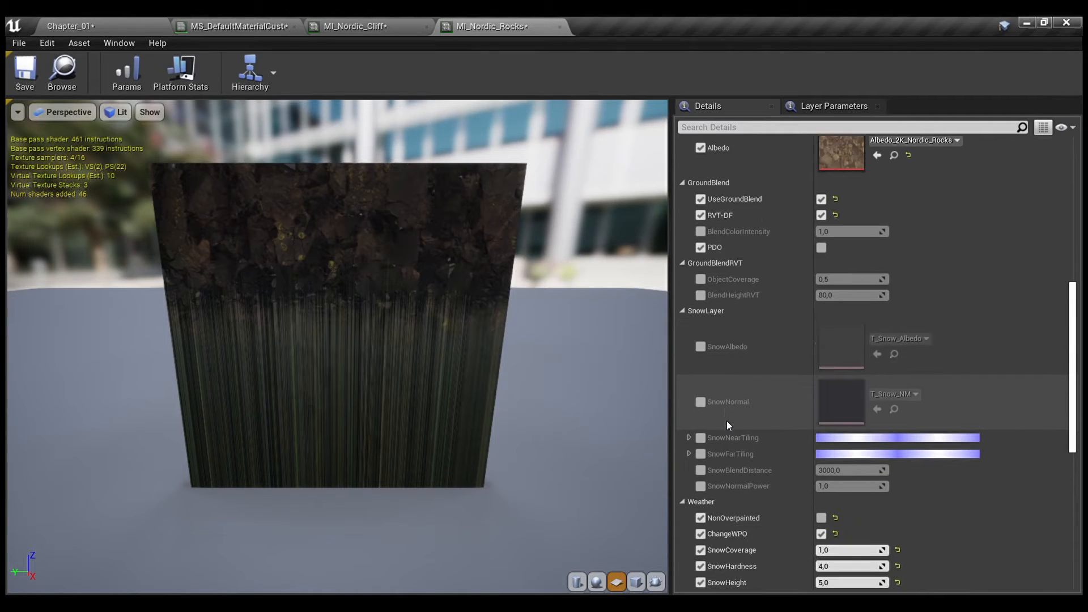
pyautogui.scroll(5, 724, 429)
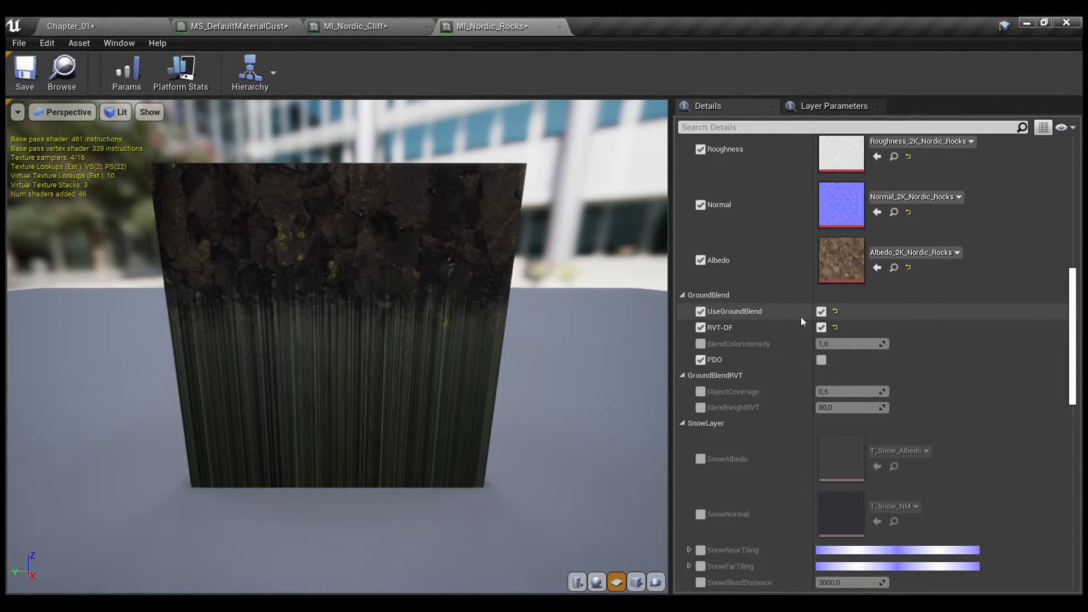
pyautogui.click(701, 344)
pyautogui.click(836, 345)
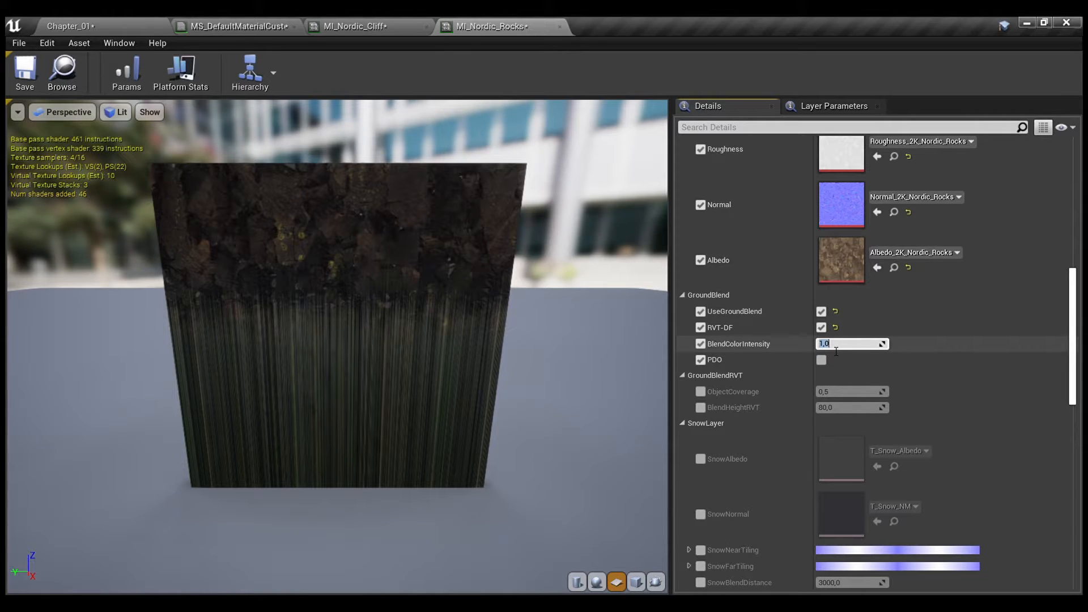
pyautogui.click(701, 344)
# Set BlendColorIntensity to 1 in MI_Nordic_Cliff and check the cliff's base in the level.
pyautogui.click(349, 26)
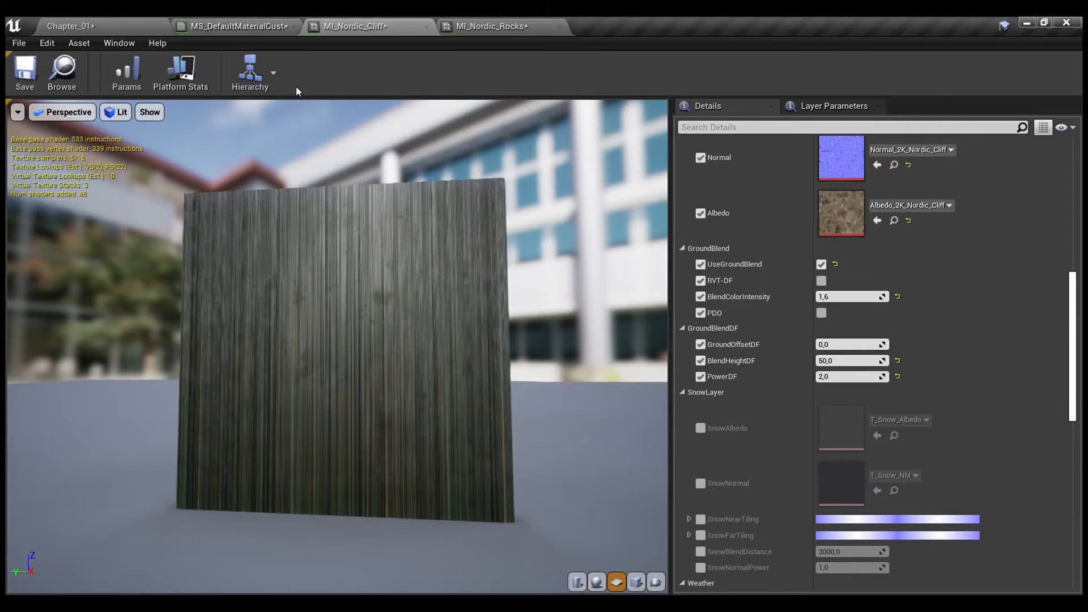
pyautogui.click(844, 297)
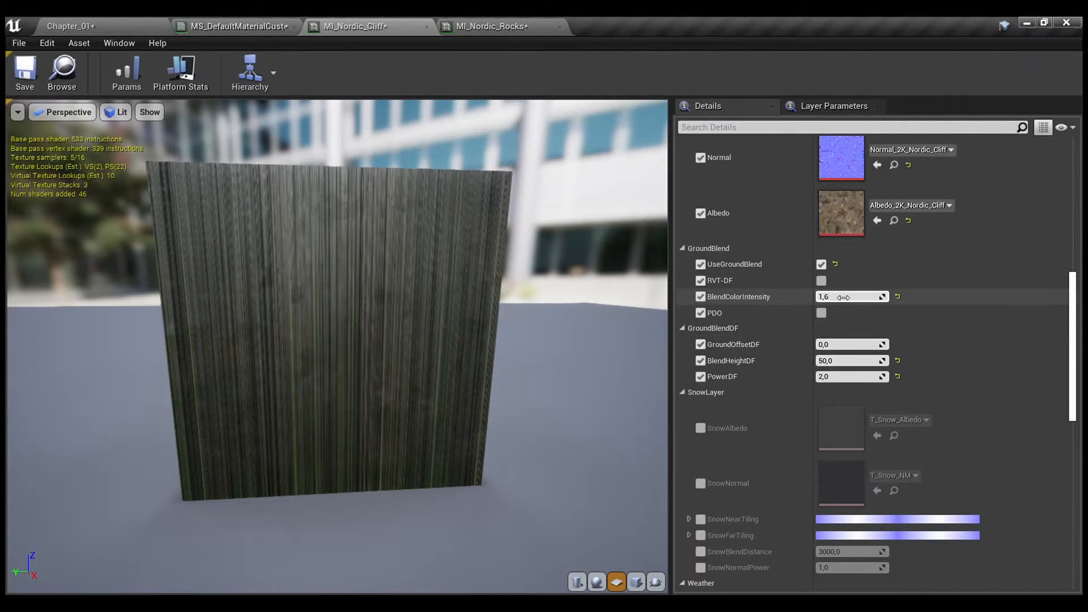
pyautogui.write('1')
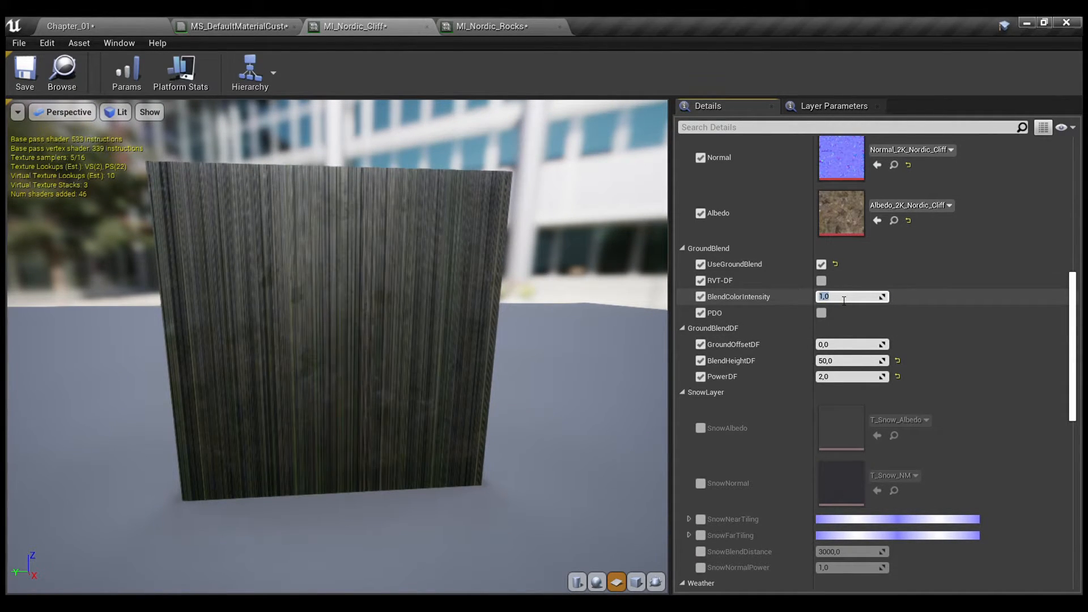
pyautogui.press('Return')
pyautogui.click(120, 23)
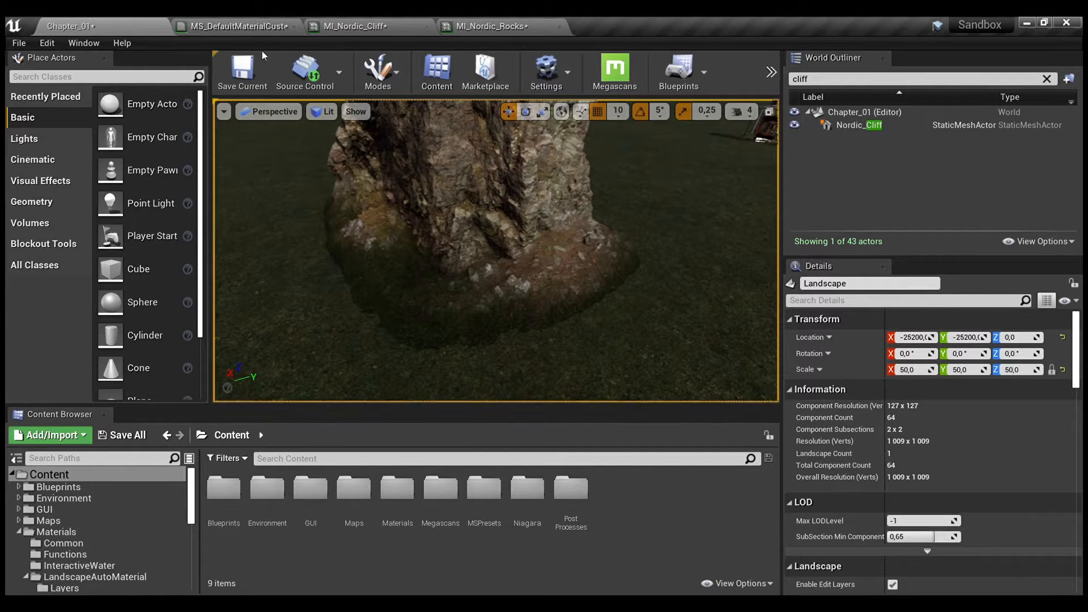
# Highlight the BlendColorIntensity and Multiply nodes in the master material, clear the selection, and recheck the cliff in the level.
pyautogui.click(253, 28)
pyautogui.moveTo(470, 277); pyautogui.dragTo(495, 249, button='right')
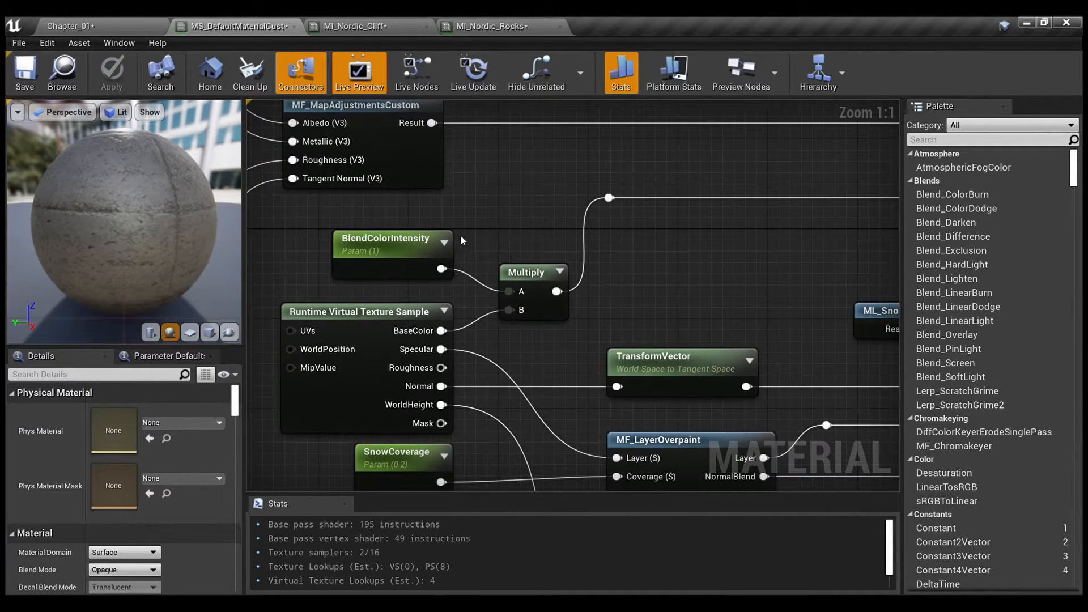
pyautogui.moveTo(432, 219); pyautogui.dragTo(628, 303)
pyautogui.click(628, 303)
pyautogui.click(340, 28)
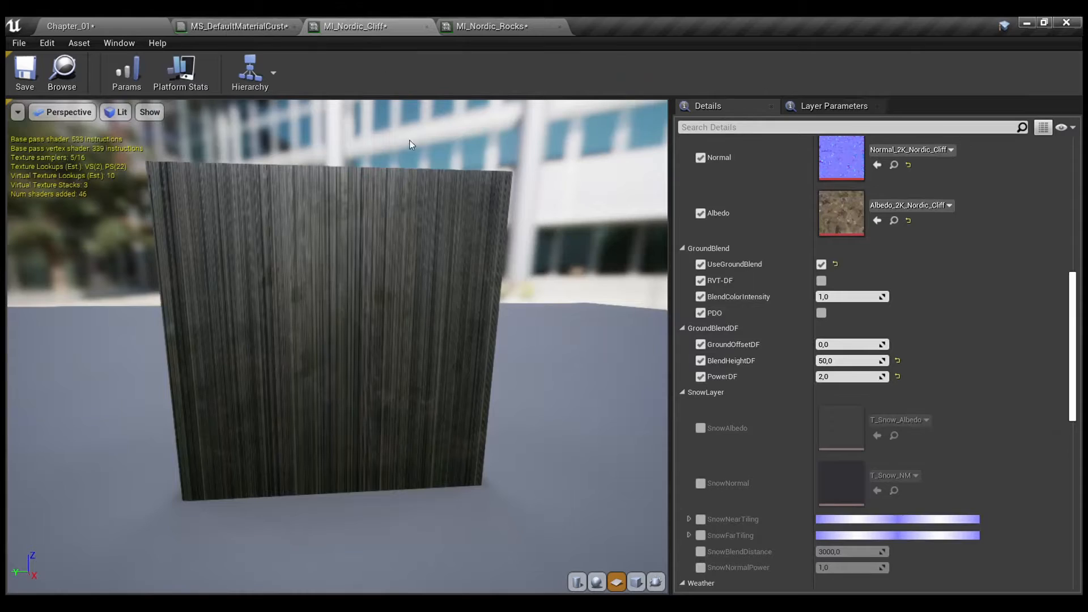
pyautogui.click(89, 24)
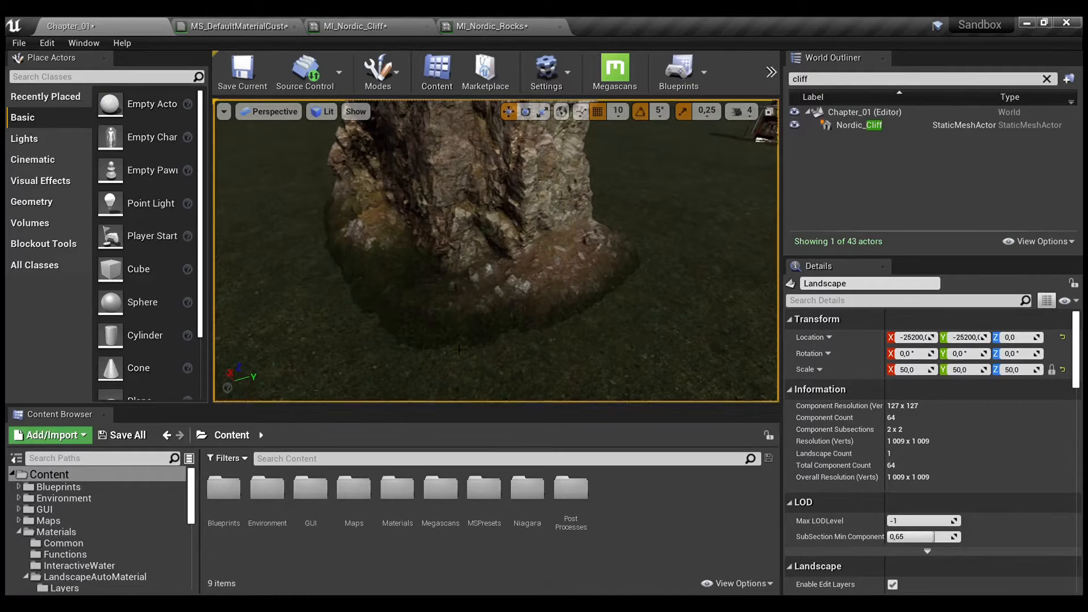
# Raise BlendColorIntensity above 1 in MI_Nordic_Cliff and check the cliff's base in the level.
pyautogui.click(390, 25)
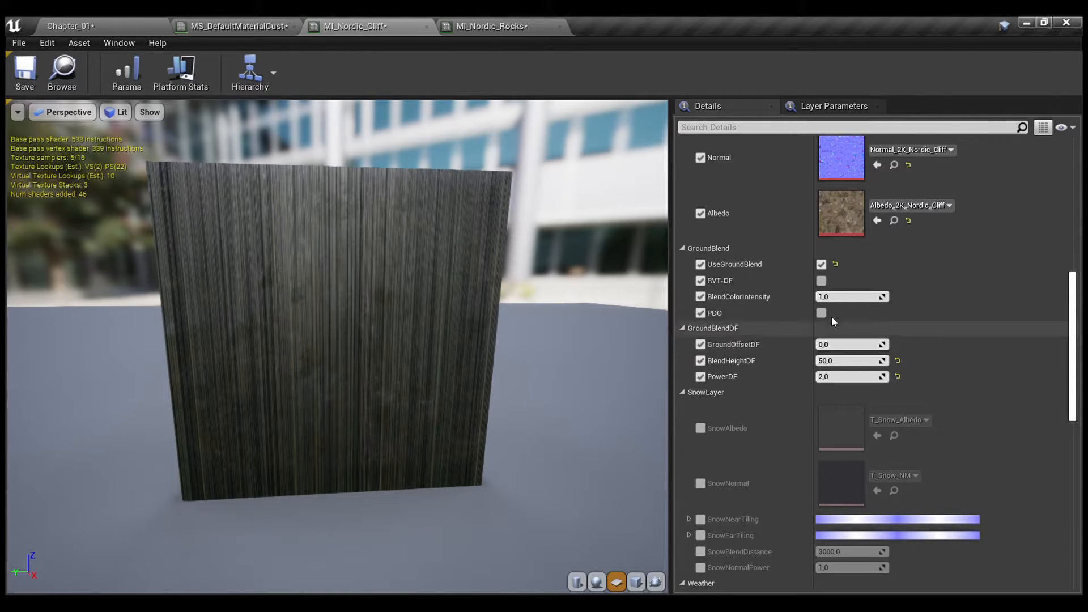
pyautogui.click(845, 297)
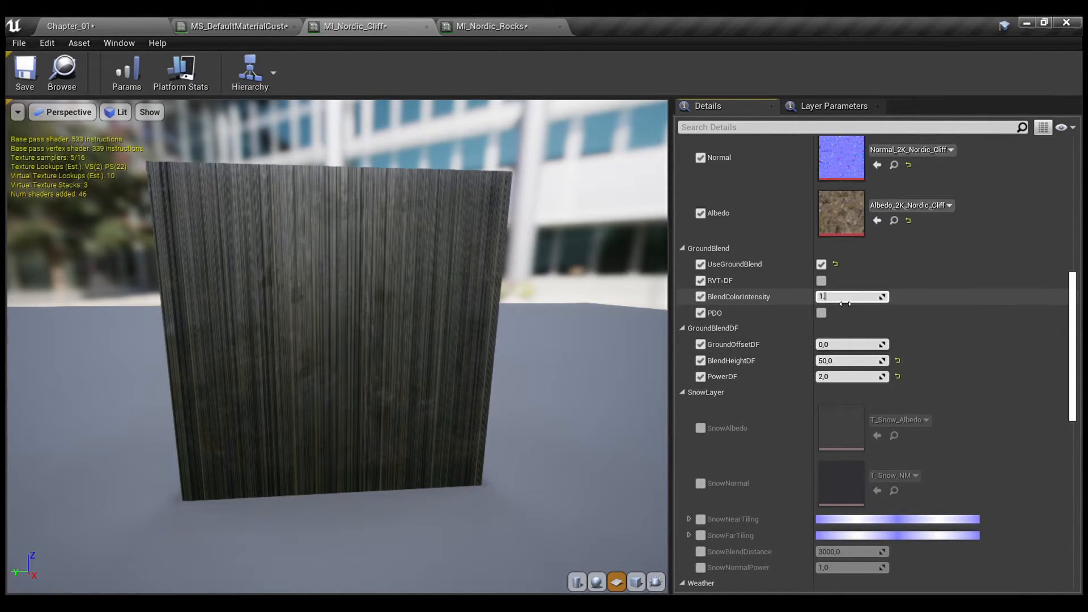
pyautogui.press('Return')
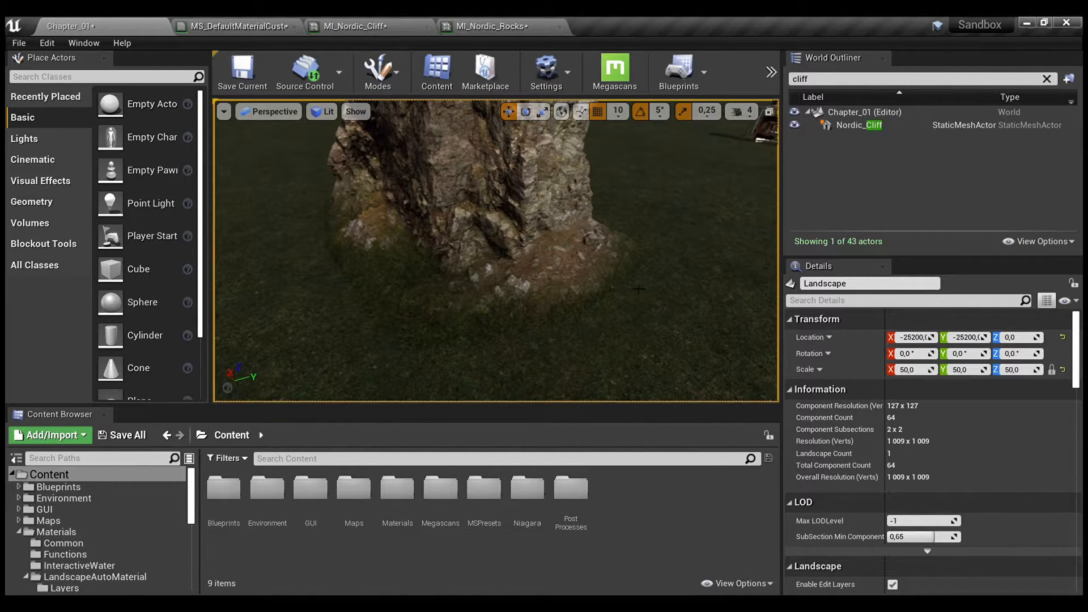
# Follow the Runtime Virtual Texture Sample outputs in the master material through the Lerp nodes to the NonOverpainted switches.
pyautogui.click(245, 25)
pyautogui.scroll(-2, 616, 275)
pyautogui.moveTo(616, 274); pyautogui.dragTo(575, 176, button='right')
pyautogui.scroll(2, 576, 176)
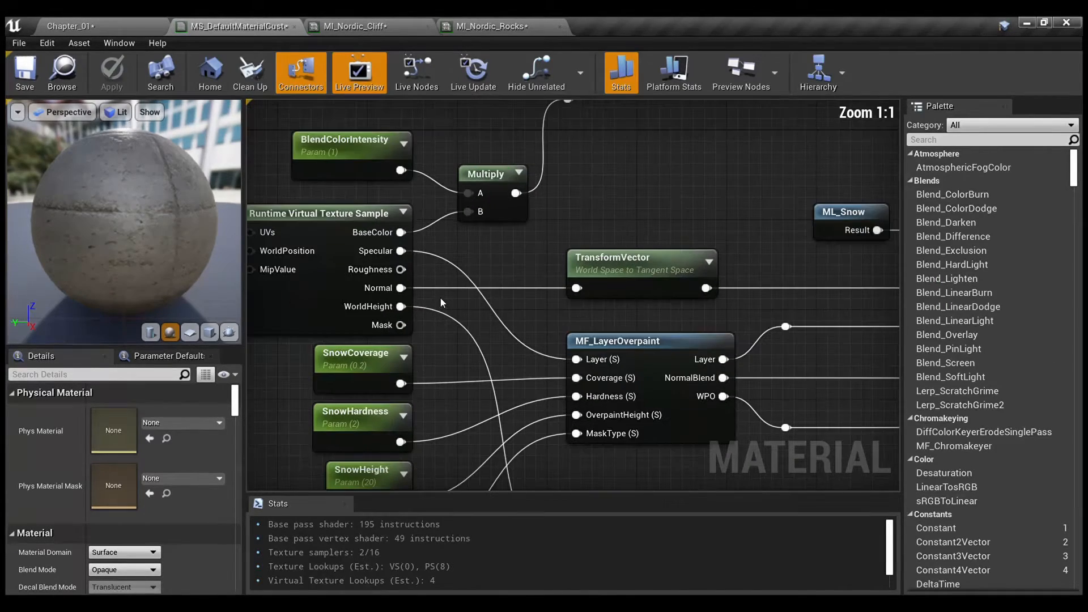
pyautogui.moveTo(525, 317); pyautogui.dragTo(284, 386, button='right')
pyautogui.scroll(-2, 432, 280)
pyautogui.moveTo(469, 227); pyautogui.dragTo(264, 297, button='right')
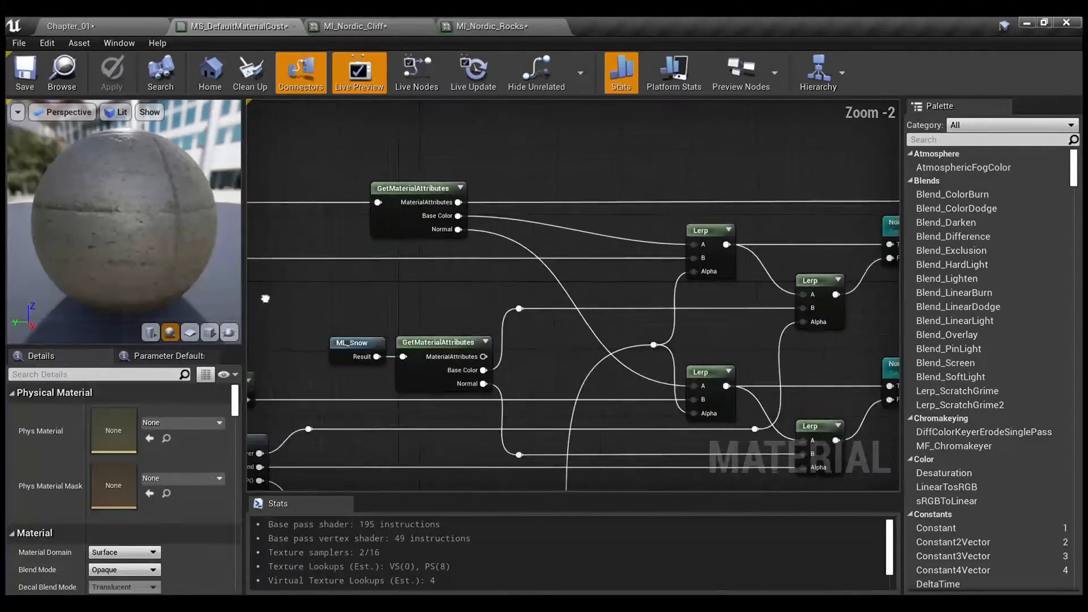
pyautogui.moveTo(431, 300); pyautogui.dragTo(323, 308, button='right')
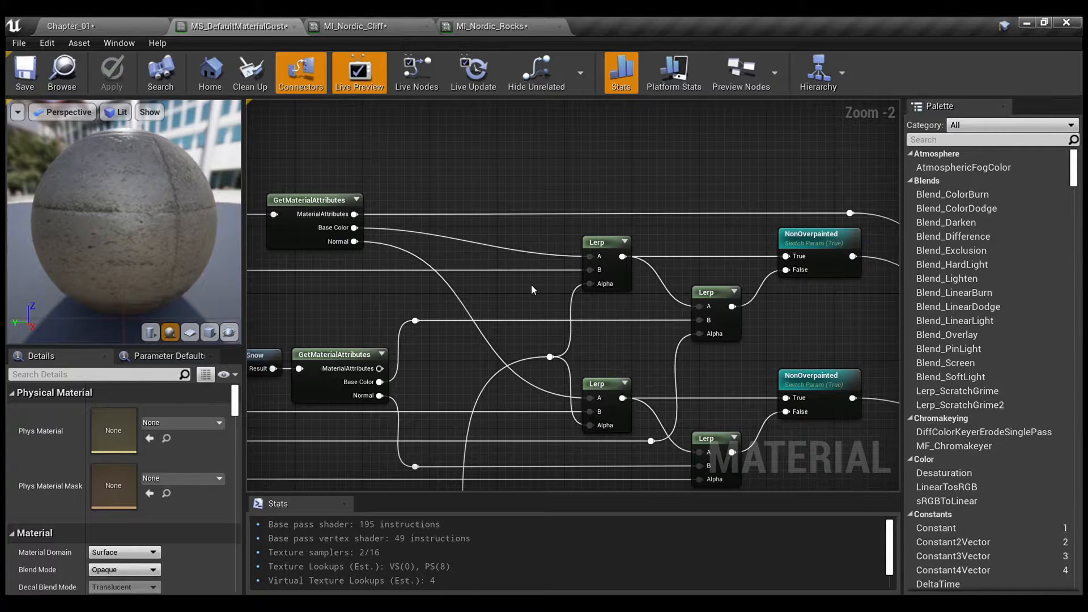
pyautogui.moveTo(531, 284); pyautogui.dragTo(488, 272, button='right')
pyautogui.moveTo(696, 328); pyautogui.dragTo(605, 243, button='right')
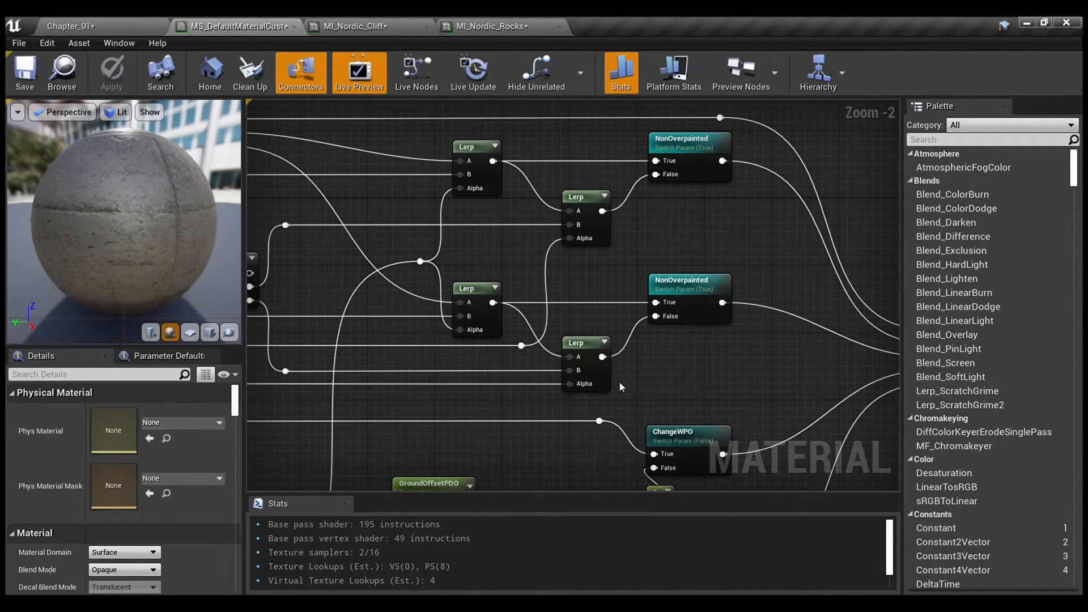
# Highlight the snow-blending Lerp nodes, the ML_Snow and GetMaterialAttributes nodes, and the ground-blending Lerp nodes, and clear the selection.
pyautogui.moveTo(620, 384); pyautogui.dragTo(572, 205)
pyautogui.moveTo(600, 282); pyautogui.dragTo(866, 236, button='right')
pyautogui.moveTo(375, 194); pyautogui.dragTo(502, 254)
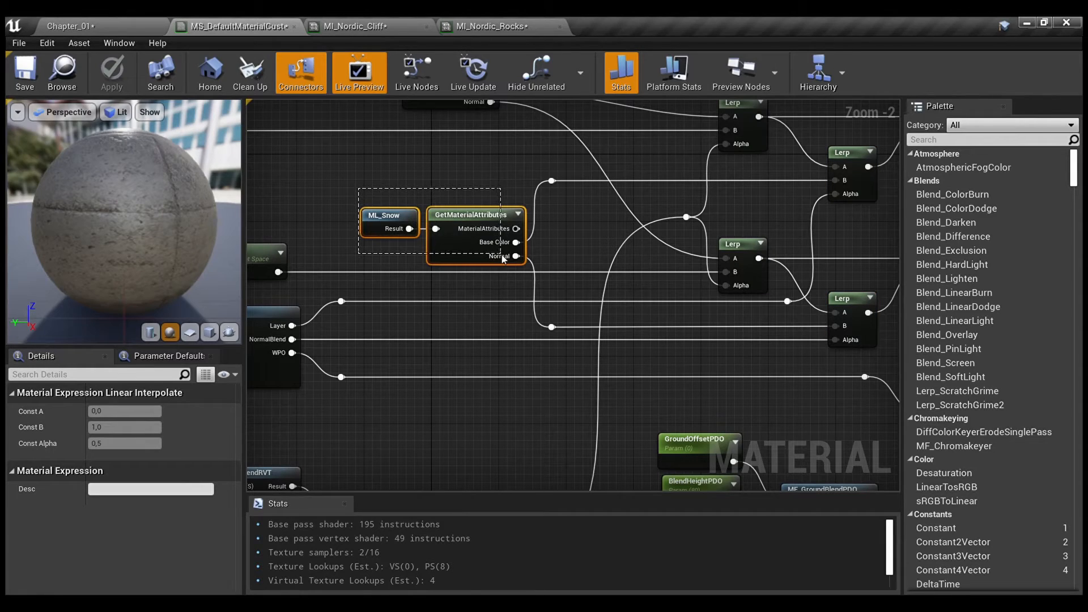
pyautogui.moveTo(534, 272); pyautogui.dragTo(475, 230, button='right')
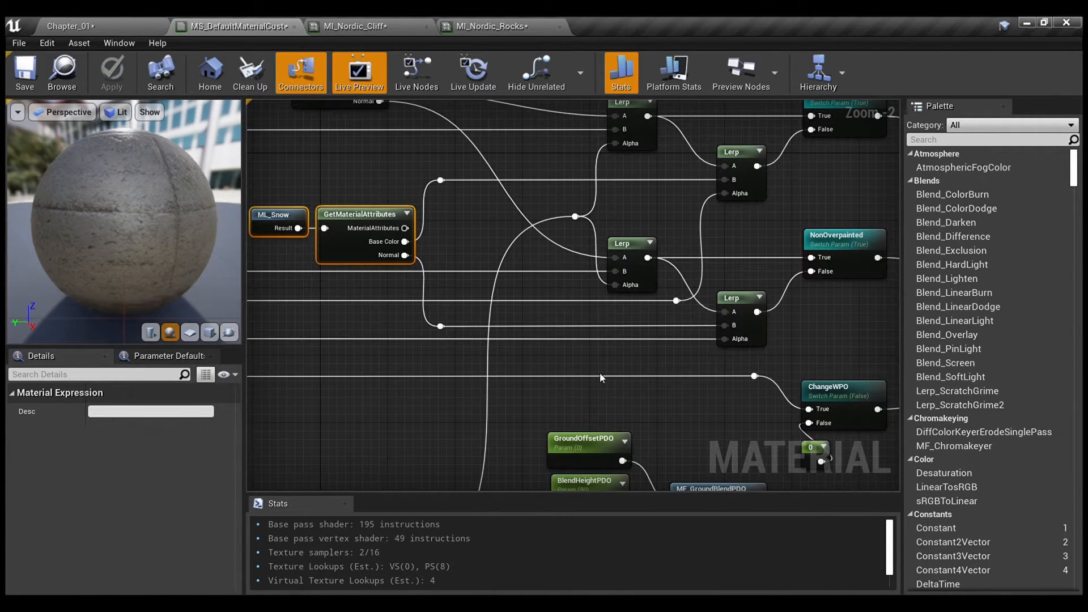
pyautogui.moveTo(661, 260); pyautogui.dragTo(674, 290, button='right')
pyautogui.moveTo(684, 359); pyautogui.dragTo(542, 254)
pyautogui.click(447, 212)
# Trace the ground-blending Lerp inputs from the GetMaterialAttributes base color and the Multiply on the Runtime Virtual Texture Sample.
pyautogui.scroll(2, 492, 224)
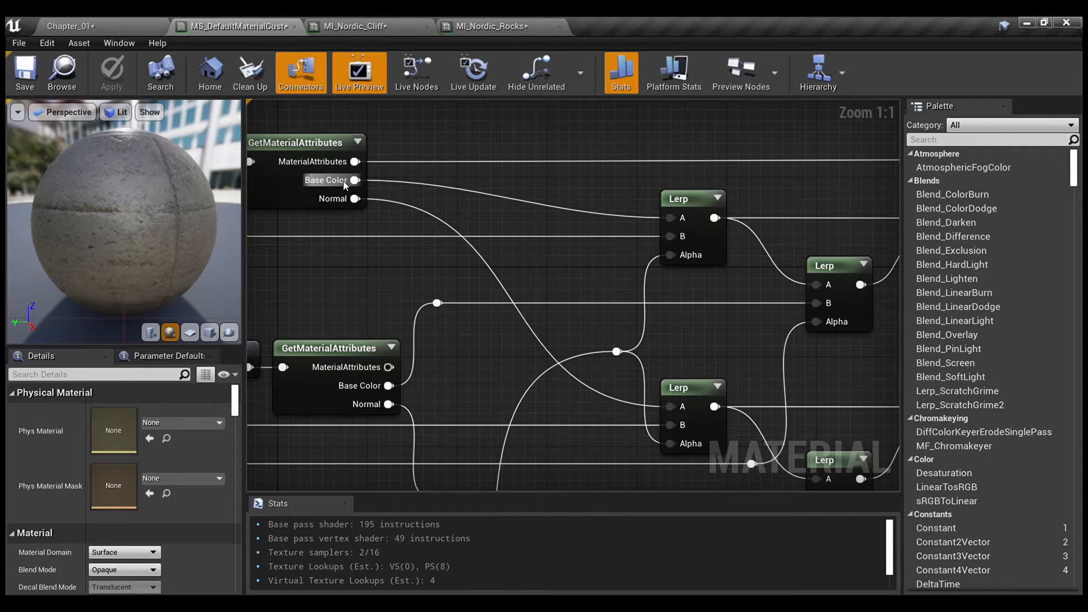
pyautogui.moveTo(345, 216); pyautogui.dragTo(899, 186, button='right')
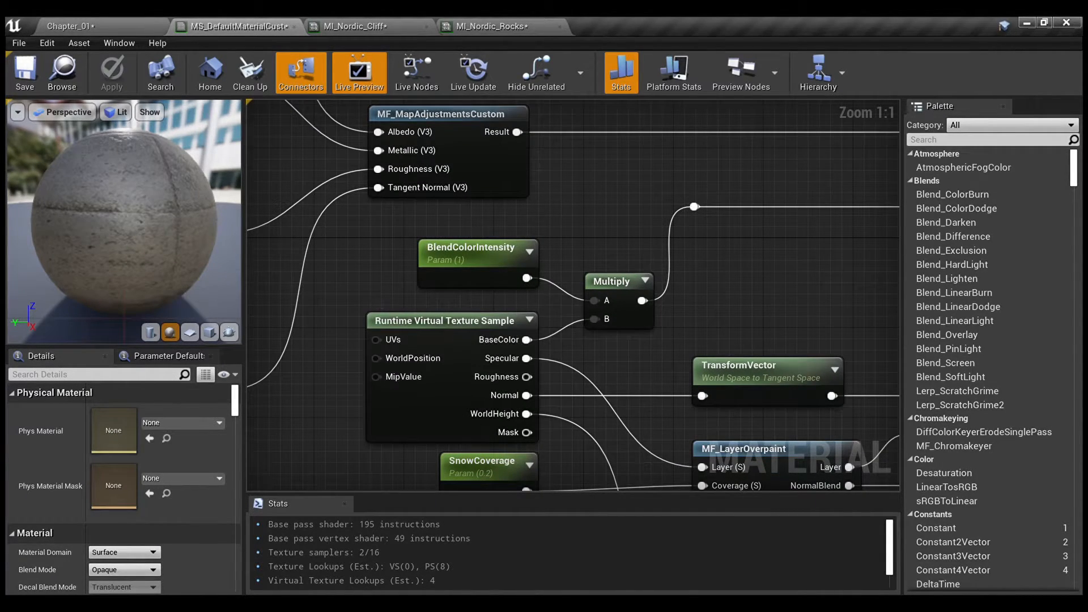
pyautogui.moveTo(562, 302); pyautogui.dragTo(249, 345, button='right')
pyautogui.moveTo(675, 284); pyautogui.dragTo(689, 202, button='right')
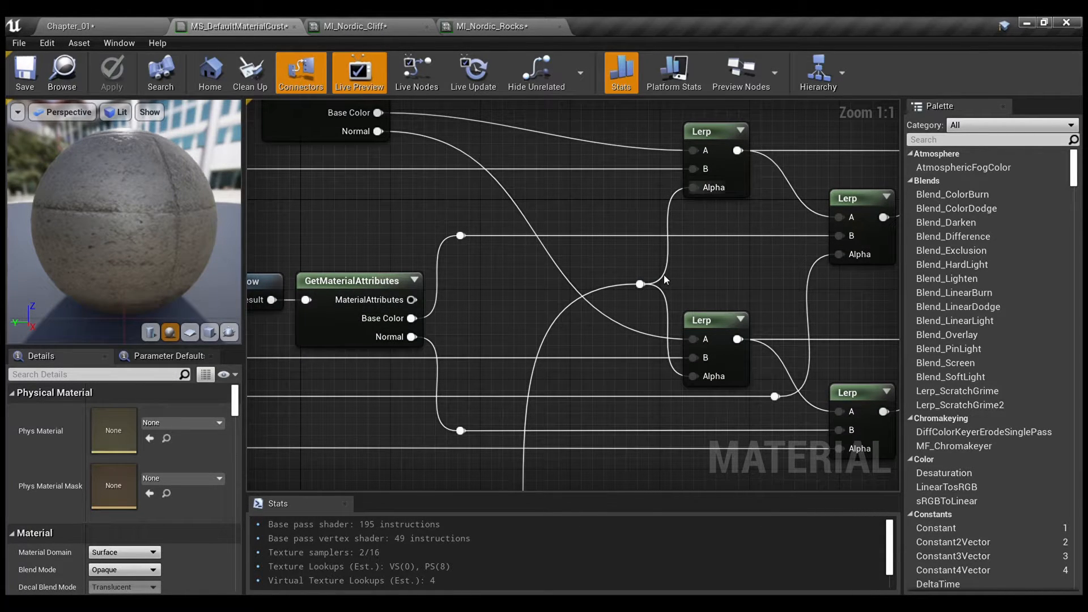
# Trace the Lerp alpha back to UseGroundBlend, highlight the RVT and DF ground blend nodes, and clear the selection.
pyautogui.scroll(-2, 643, 298)
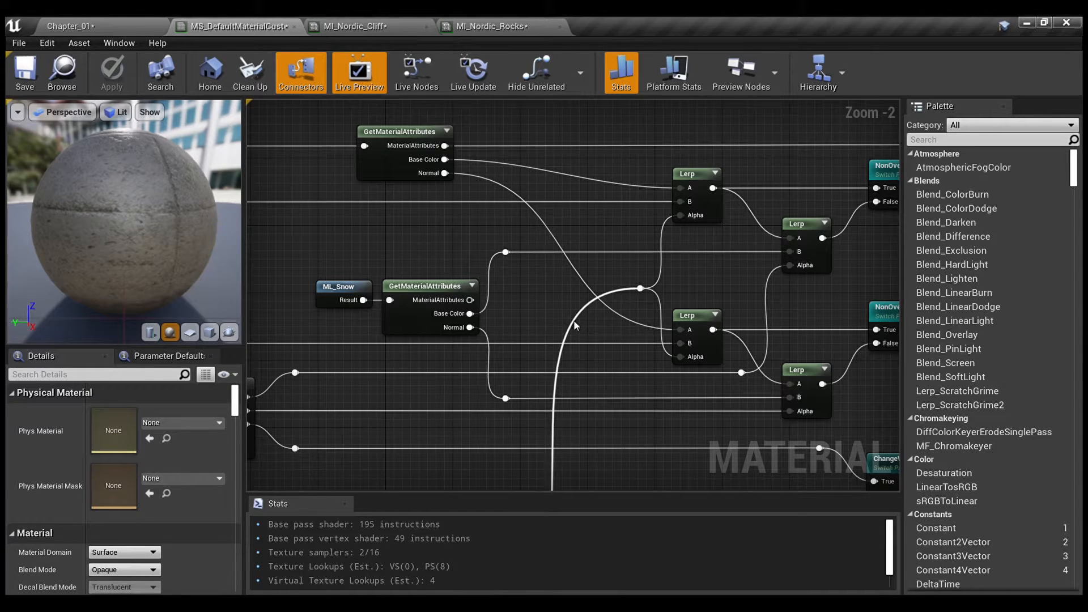
pyautogui.moveTo(601, 333); pyautogui.dragTo(659, 156, button='right')
pyautogui.scroll(-1, 618, 283)
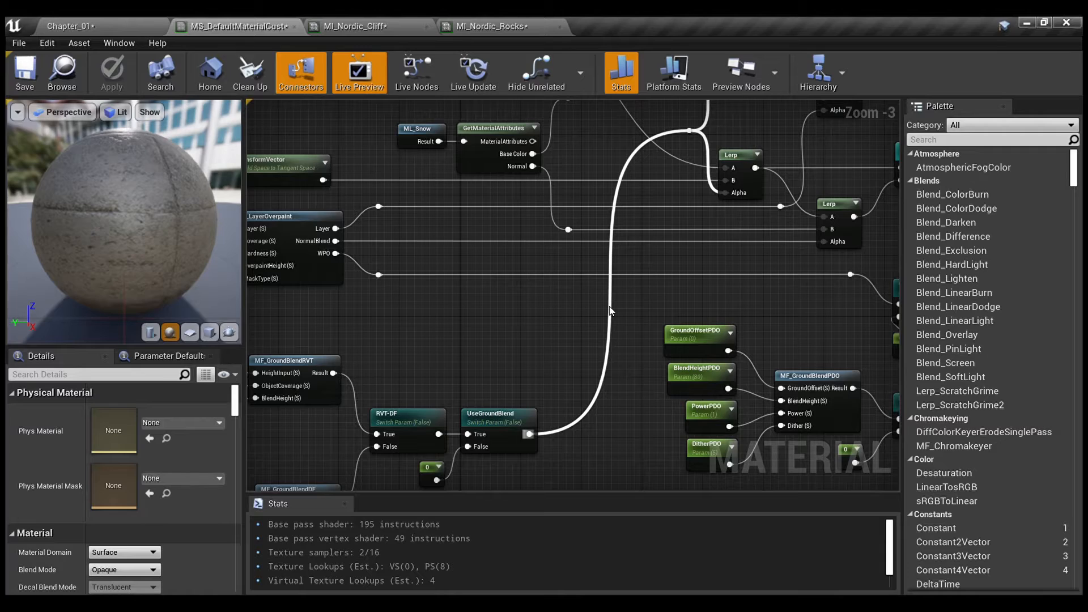
pyautogui.moveTo(654, 292); pyautogui.dragTo(769, 116, button='right')
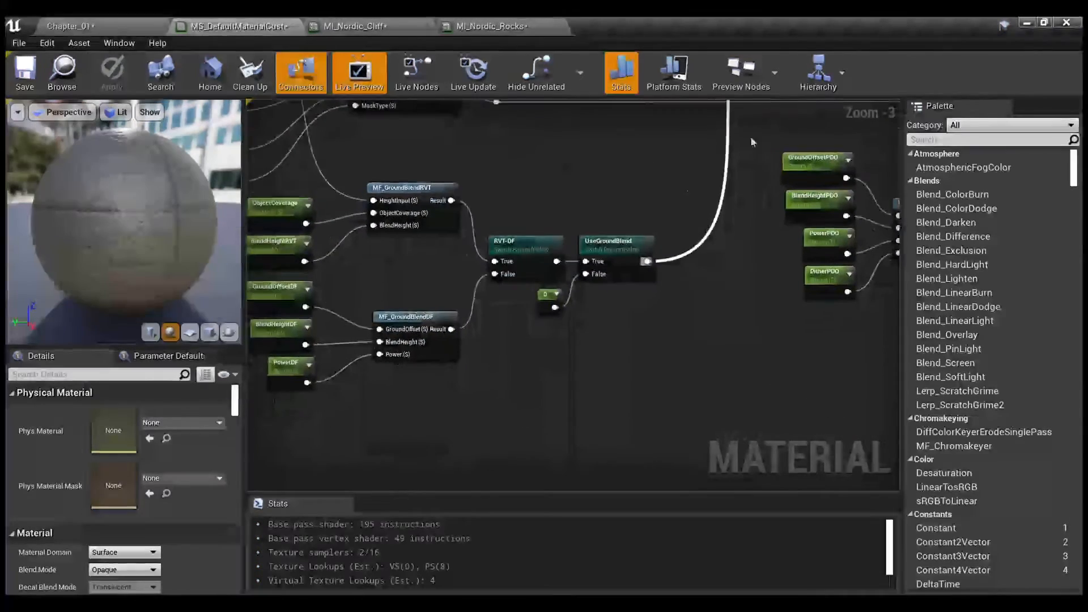
pyautogui.moveTo(610, 254); pyautogui.dragTo(747, 261, button='right')
pyautogui.moveTo(662, 343); pyautogui.dragTo(398, 212)
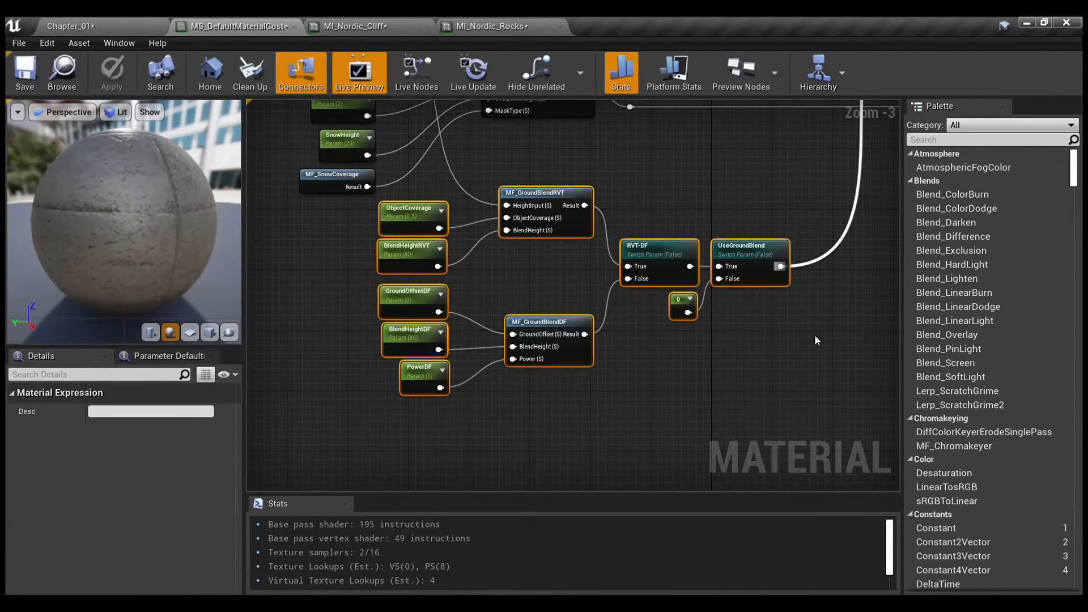
pyautogui.click(760, 345)
# Trace the WorldHeight output to MF_GroundBlendRVT and open that material function to view its whole node graph.
pyautogui.moveTo(763, 308); pyautogui.dragTo(564, 402, button='right')
pyautogui.moveTo(635, 354); pyautogui.dragTo(899, 168, button='right')
pyautogui.moveTo(630, 202); pyautogui.dragTo(753, 294, button='right')
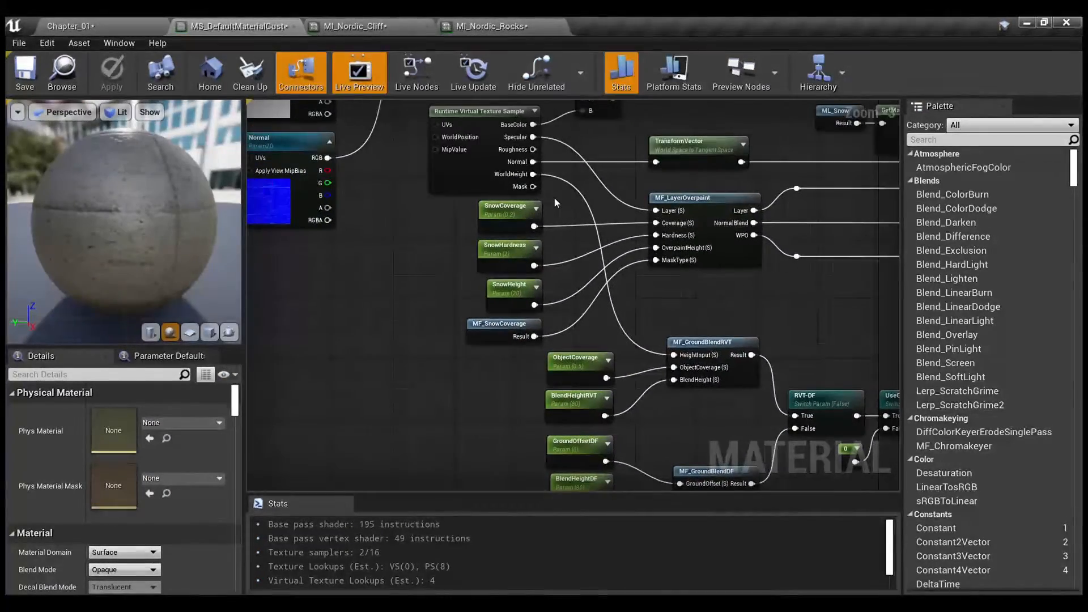
pyautogui.moveTo(664, 421); pyautogui.dragTo(625, 378, button='right')
pyautogui.scroll(2, 576, 310)
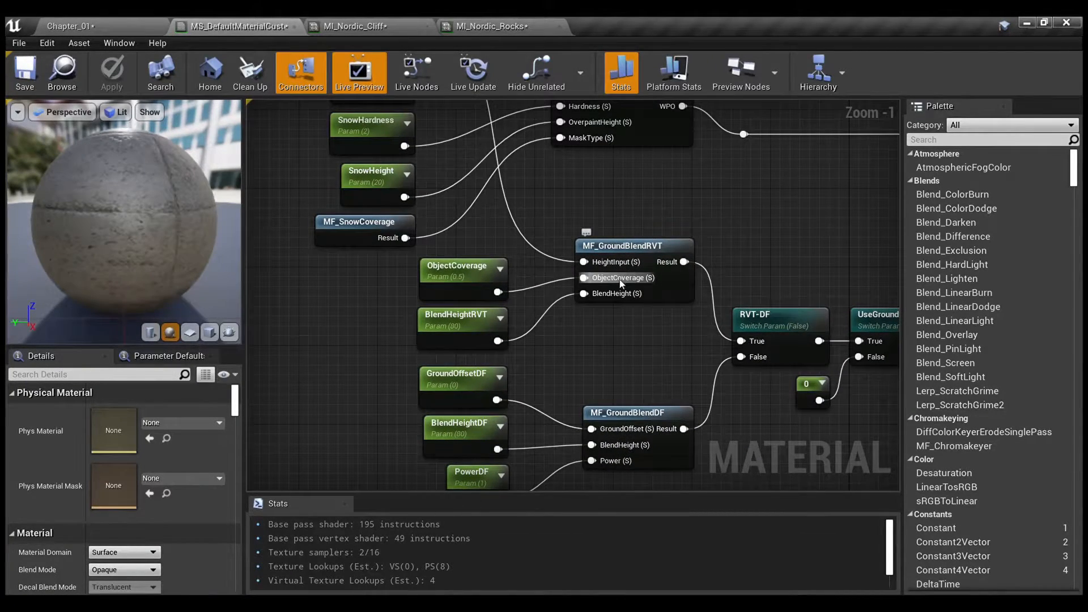
pyautogui.doubleClick(641, 249)
pyautogui.scroll(-3, 559, 304)
pyautogui.moveTo(729, 249); pyautogui.dragTo(804, 297, button='right')
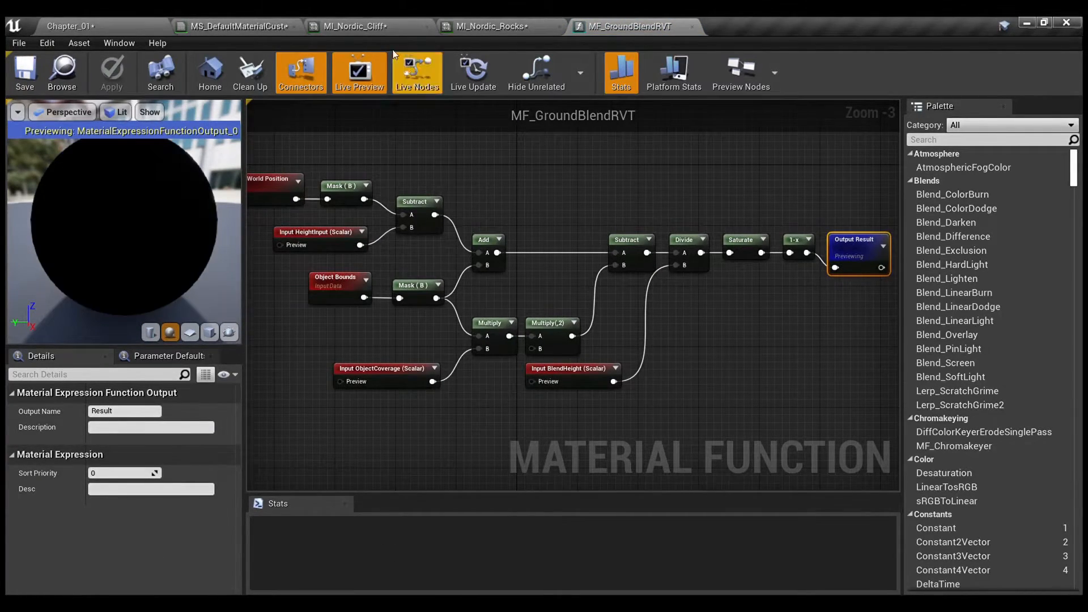
# Return to the master material, clear the MF_GroundBlendRVT selection, and view the Runtime Virtual Texture Sample and MF_LayerOverpaint connections.
pyautogui.click(242, 19)
pyautogui.moveTo(550, 194); pyautogui.dragTo(538, 328, button='right')
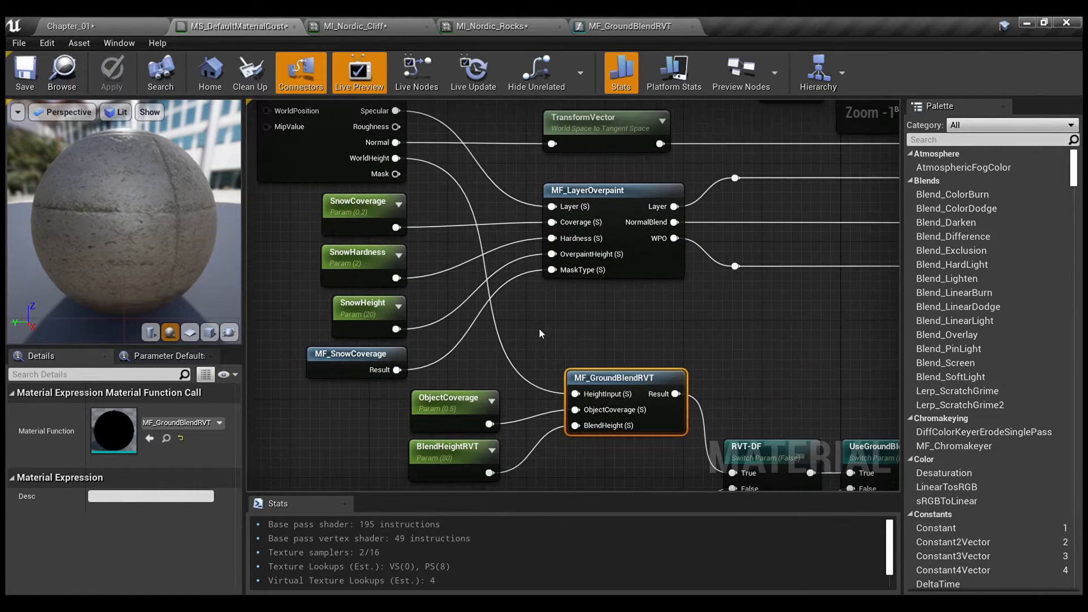
pyautogui.click(539, 329)
pyautogui.moveTo(417, 174); pyautogui.dragTo(482, 226, button='right')
pyautogui.moveTo(518, 271); pyautogui.dragTo(622, 389, button='right')
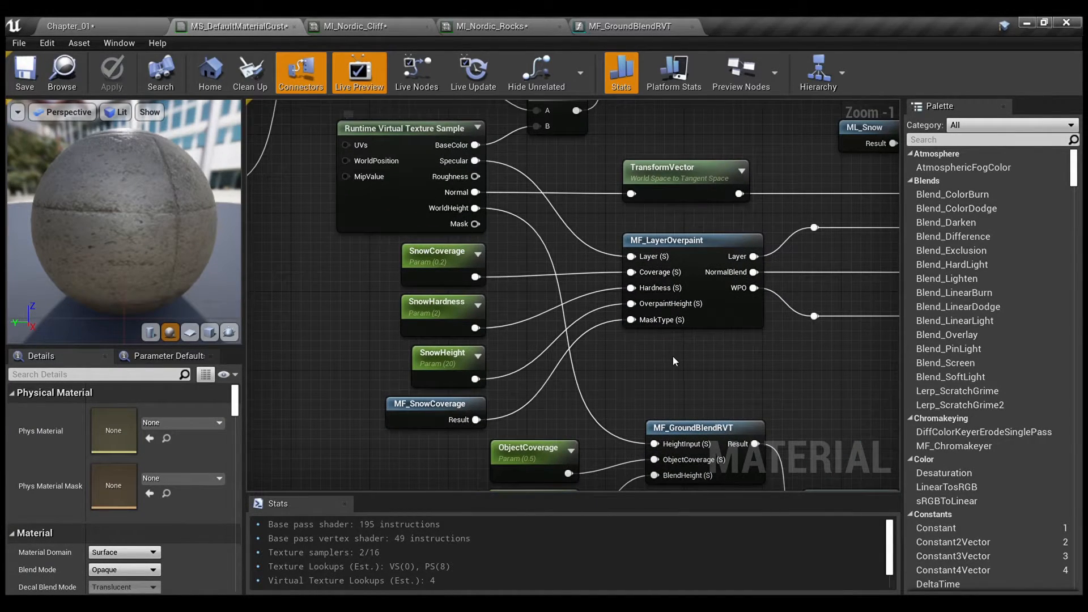
# Connect the MF_GroundBlendRVT Result directly to the reroute node feeding the two ground-blend Lerp alphas.
pyautogui.moveTo(673, 356); pyautogui.dragTo(589, 220, button='right')
pyautogui.scroll(1, 611, 337)
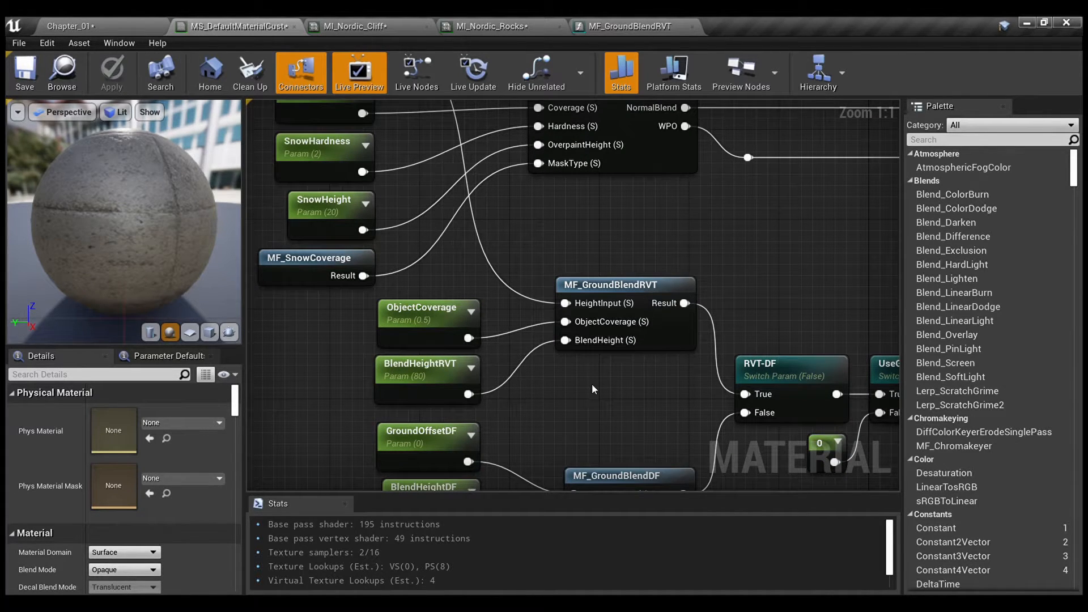
pyautogui.moveTo(632, 374); pyautogui.dragTo(366, 457, button='right')
pyautogui.scroll(-1, 562, 319)
pyautogui.moveTo(562, 324); pyautogui.dragTo(470, 406, button='right')
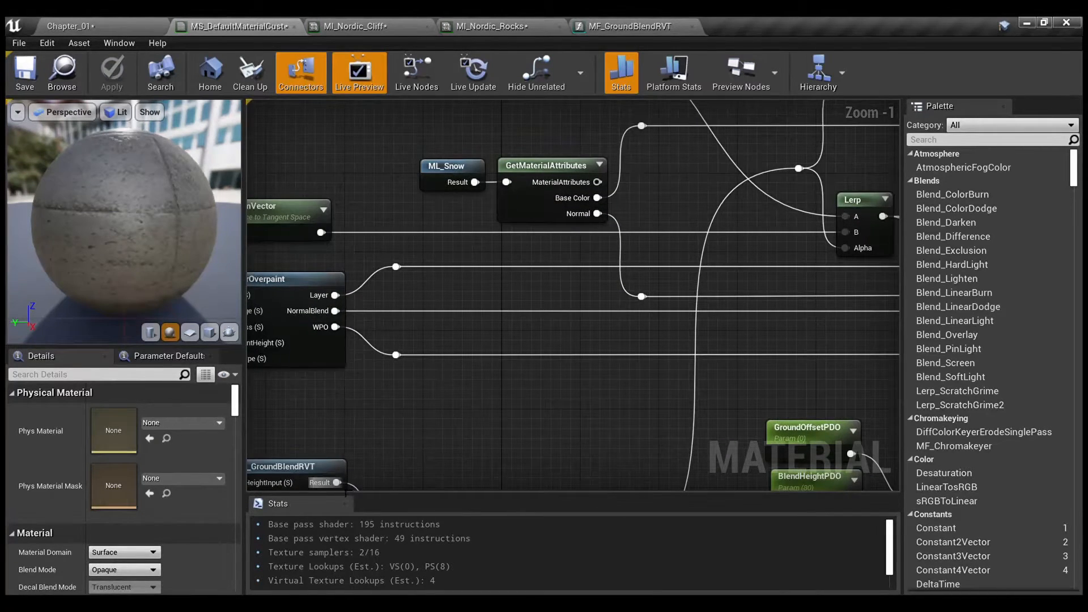
pyautogui.moveTo(336, 463); pyautogui.dragTo(798, 149)
pyautogui.moveTo(785, 144); pyautogui.dragTo(550, 347, button='right')
pyautogui.moveTo(362, 483); pyautogui.dragTo(611, 207, button='right')
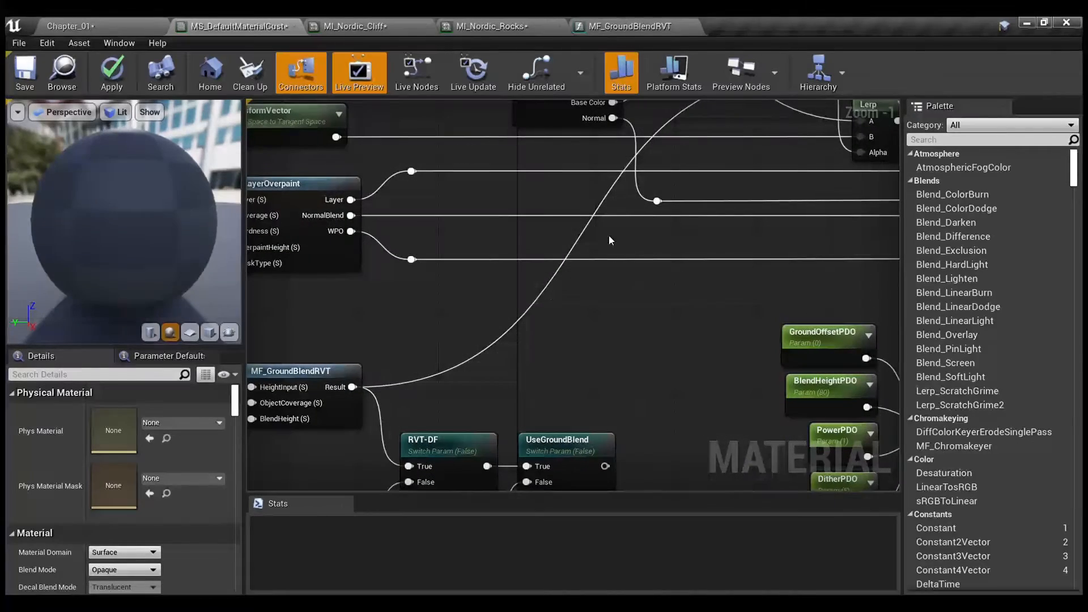
pyautogui.moveTo(458, 367); pyautogui.dragTo(478, 394, button='right')
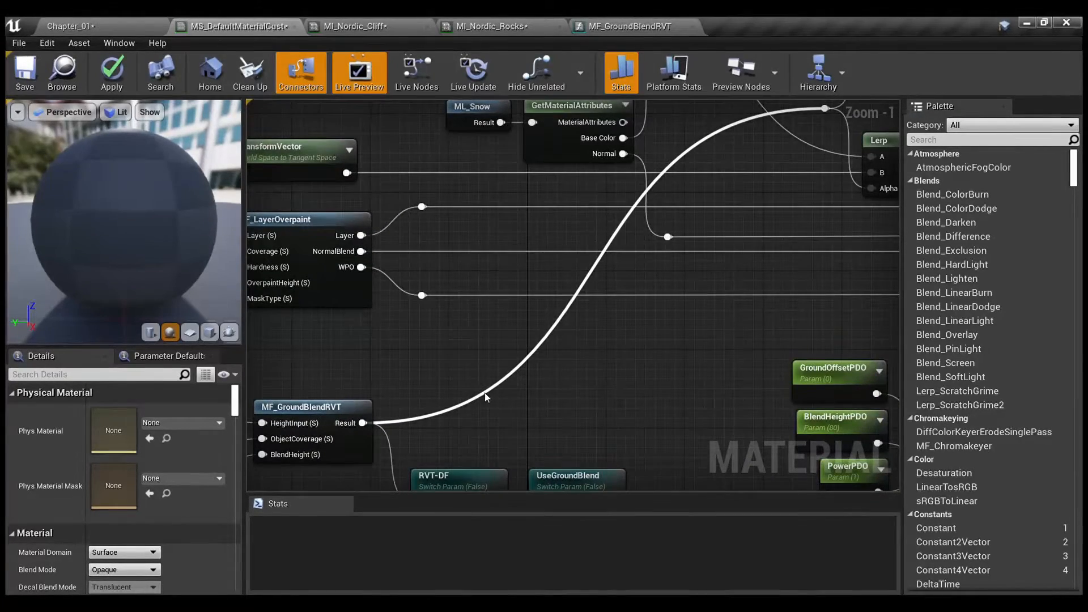
# Reconnect the UseGroundBlend output to the reroute node feeding the two ground-blend Lerp alphas.
pyautogui.moveTo(534, 430); pyautogui.dragTo(508, 415, button='right')
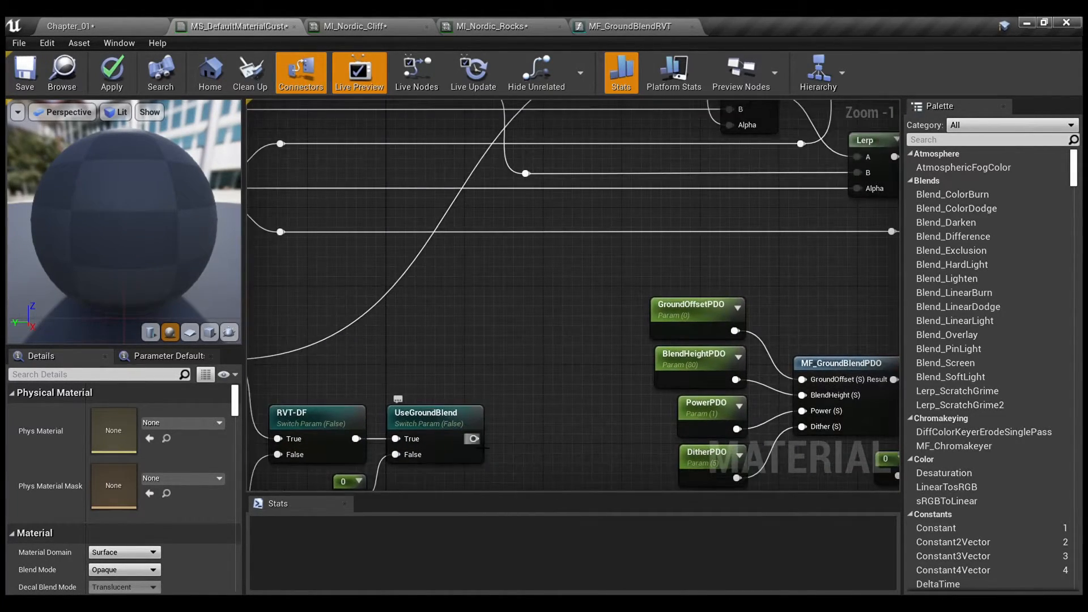
pyautogui.moveTo(508, 415); pyautogui.dragTo(680, 170)
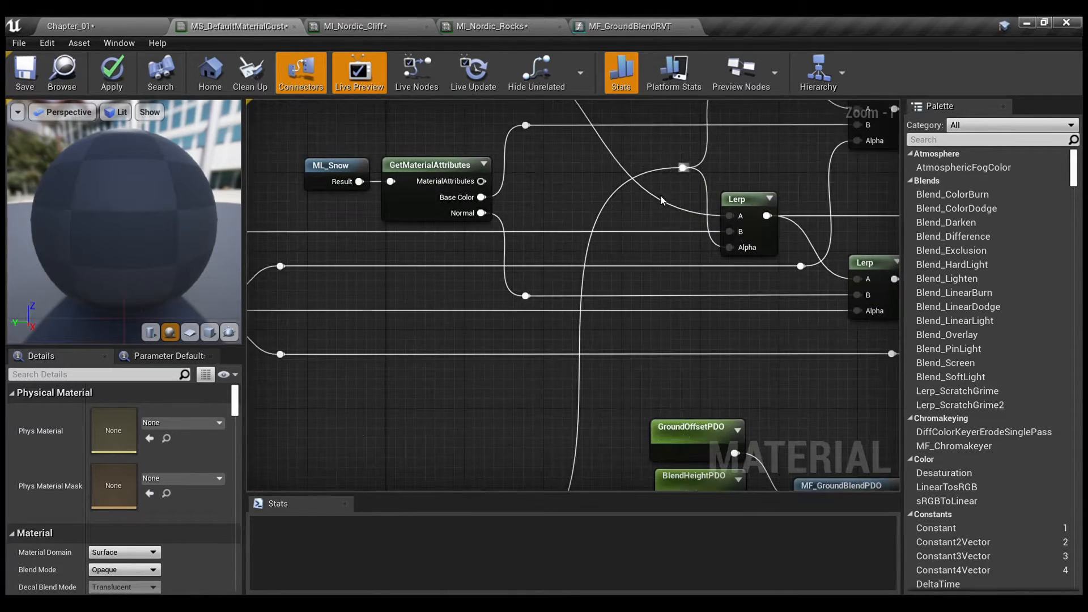
pyautogui.moveTo(455, 386); pyautogui.dragTo(682, 182, button='right')
pyautogui.scroll(-2, 658, 207)
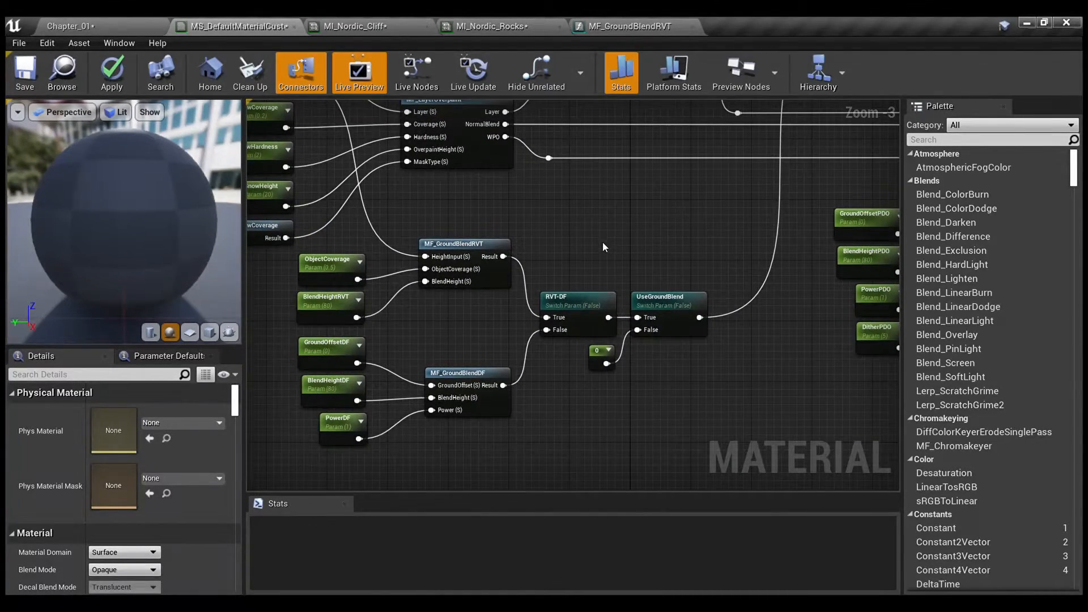
# Open the MF_GroundBlendDF material function and view its node graph from DistanceToNearestSurface to Output Result.
pyautogui.moveTo(567, 248); pyautogui.dragTo(644, 217, button='right')
pyautogui.scroll(2, 513, 271)
pyautogui.moveTo(513, 271); pyautogui.dragTo(601, 164, button='right')
pyautogui.scroll(1, 550, 238)
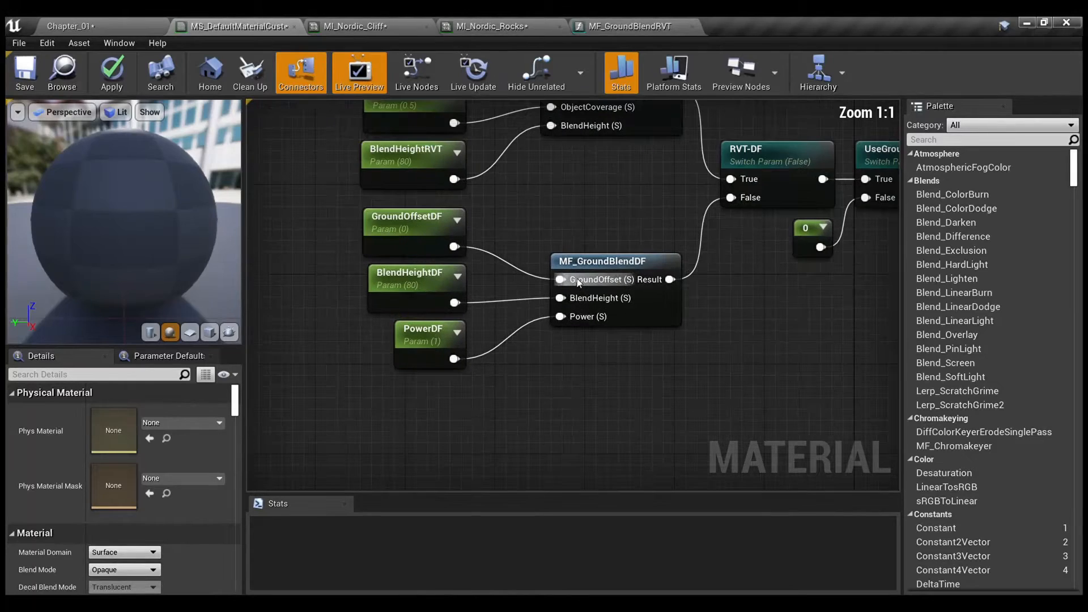
pyautogui.doubleClick(613, 273)
pyautogui.scroll(-2, 600, 359)
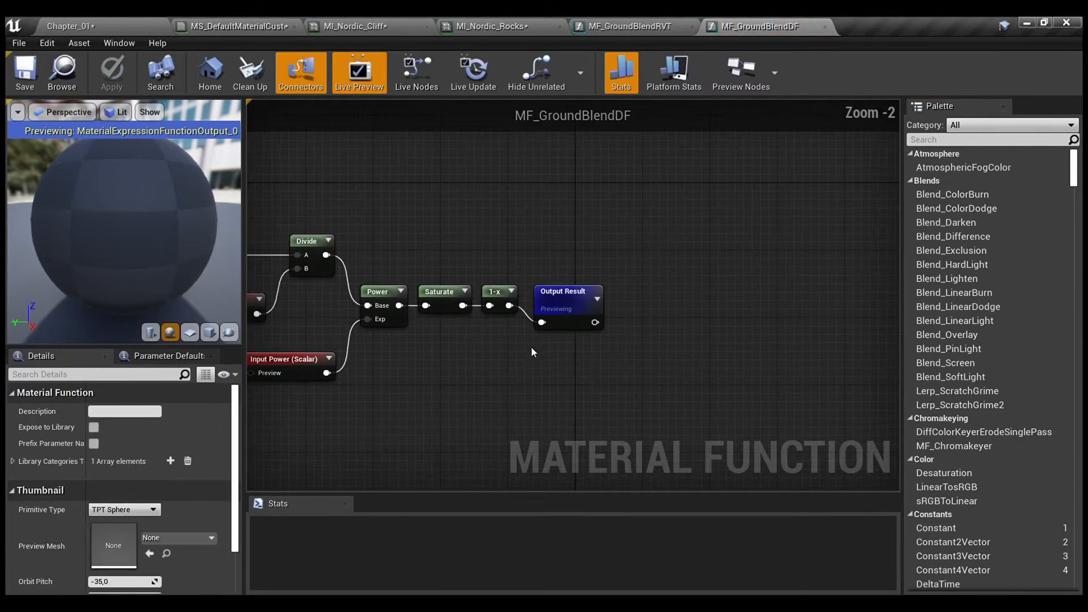
pyautogui.moveTo(532, 346); pyautogui.dragTo(770, 352, button='right')
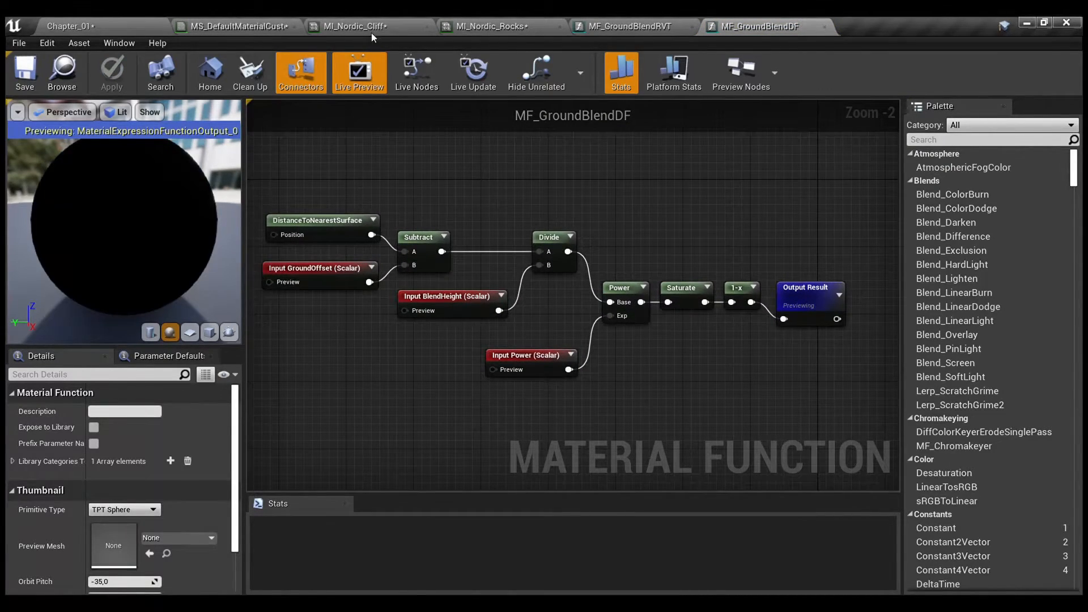
# Return to the master material, highlight the RVT-DF and UseGroundBlend switches together, and select RVT-DF alone.
pyautogui.click(273, 26)
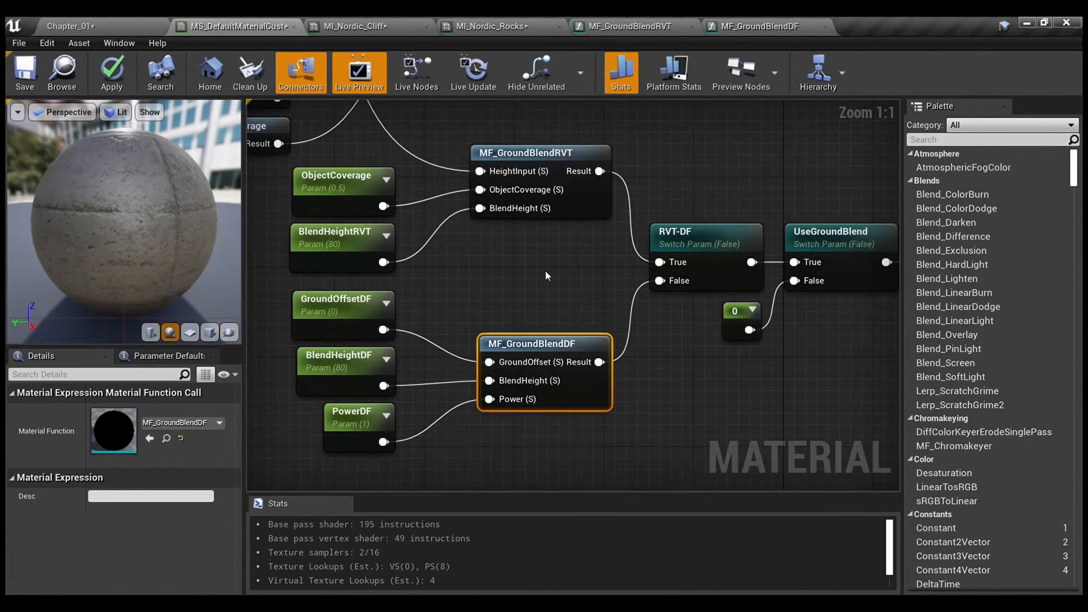
pyautogui.click(545, 270)
pyautogui.moveTo(546, 271); pyautogui.dragTo(409, 319, button='right')
pyautogui.moveTo(564, 216); pyautogui.dragTo(698, 314)
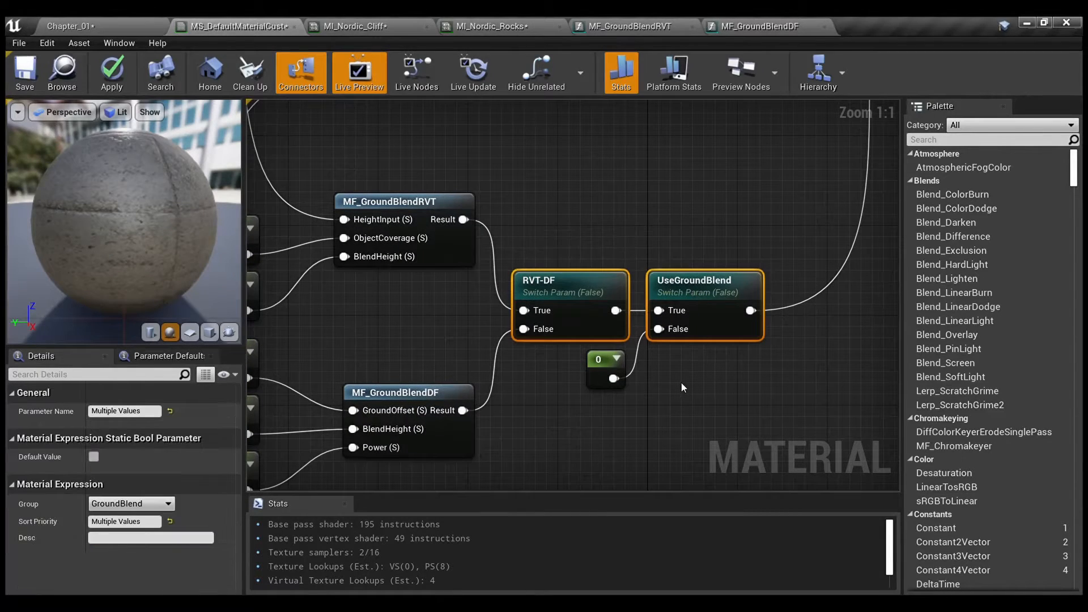
pyautogui.click(681, 383)
pyautogui.click(567, 299)
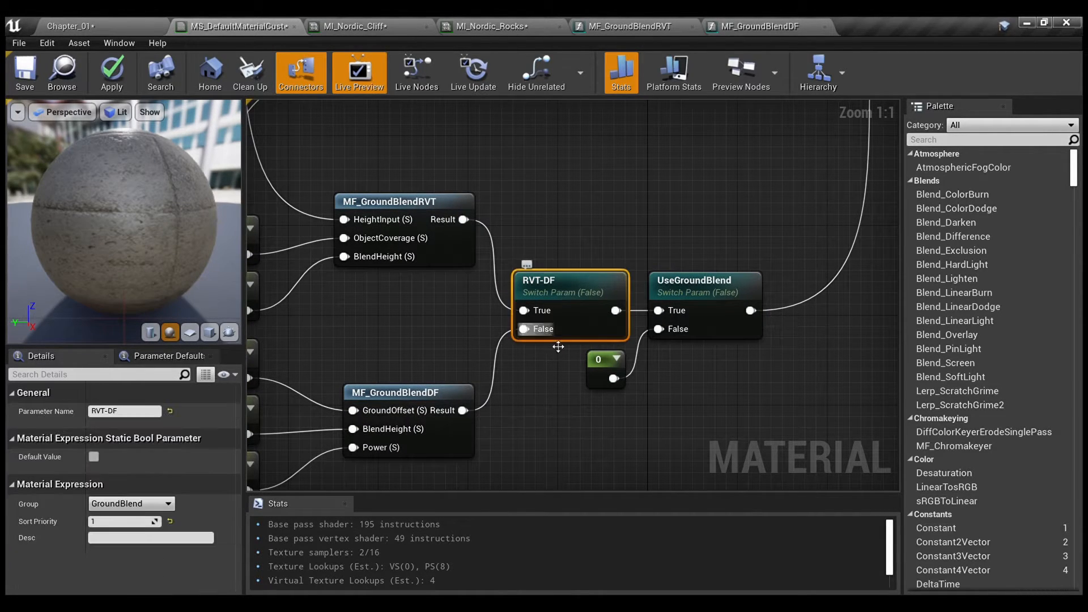
pyautogui.moveTo(557, 373); pyautogui.dragTo(647, 363, button='right')
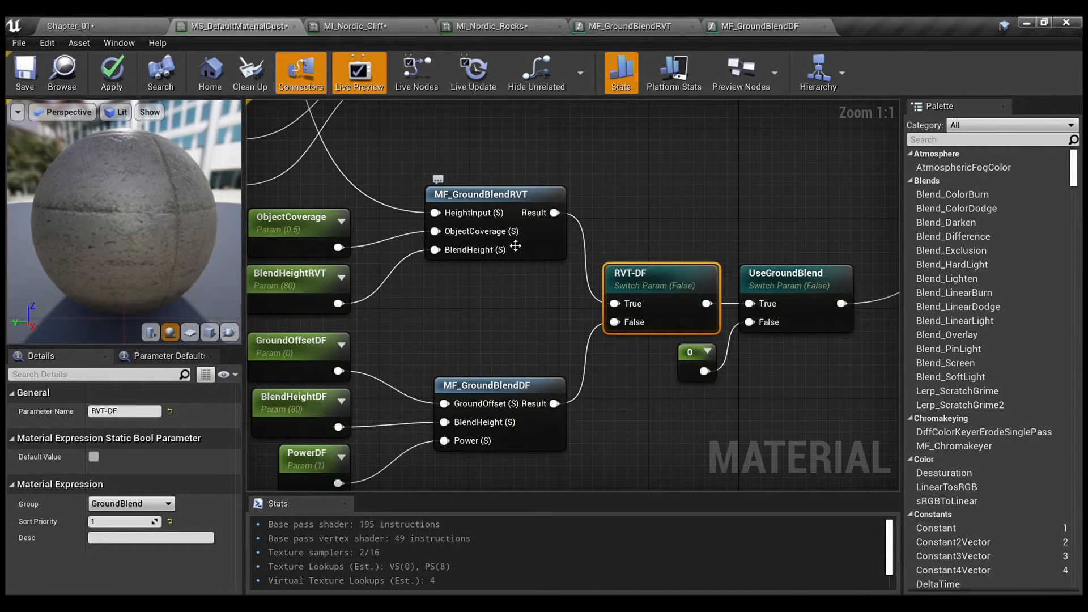
# Highlight MF_GroundBlendRVT with its ObjectCoverage and BlendHeightRVT parameters, and clear the selection.
pyautogui.moveTo(520, 275); pyautogui.dragTo(578, 322, button='right')
pyautogui.moveTo(585, 325); pyautogui.dragTo(347, 218)
pyautogui.click(575, 342)
pyautogui.moveTo(575, 342); pyautogui.dragTo(609, 250, button='right')
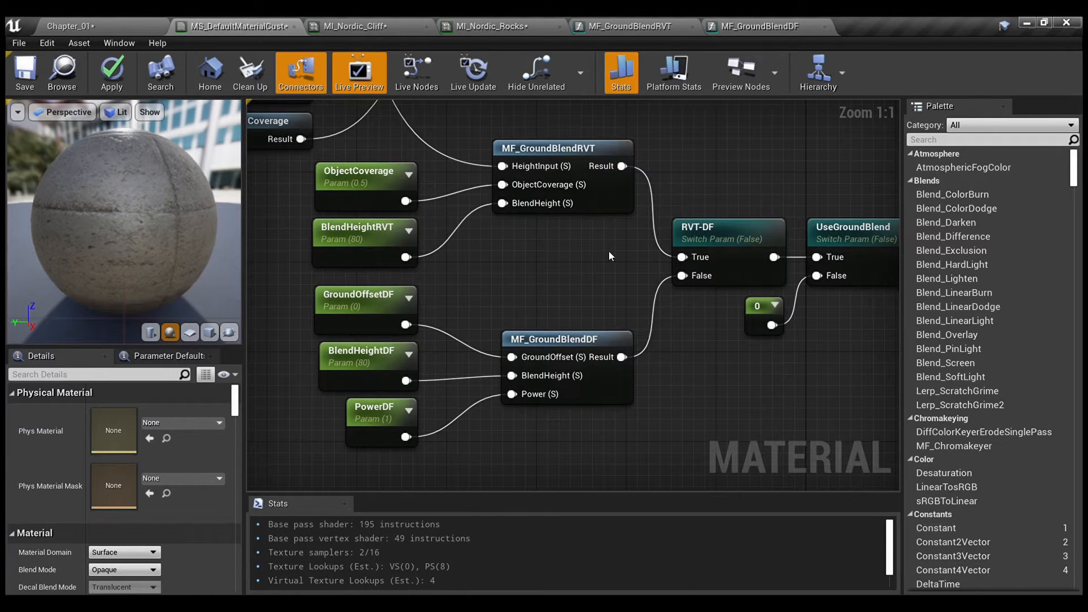
# Inspect the RVT-DF switch parameter's details and its True and False inputs.
pyautogui.click(713, 233)
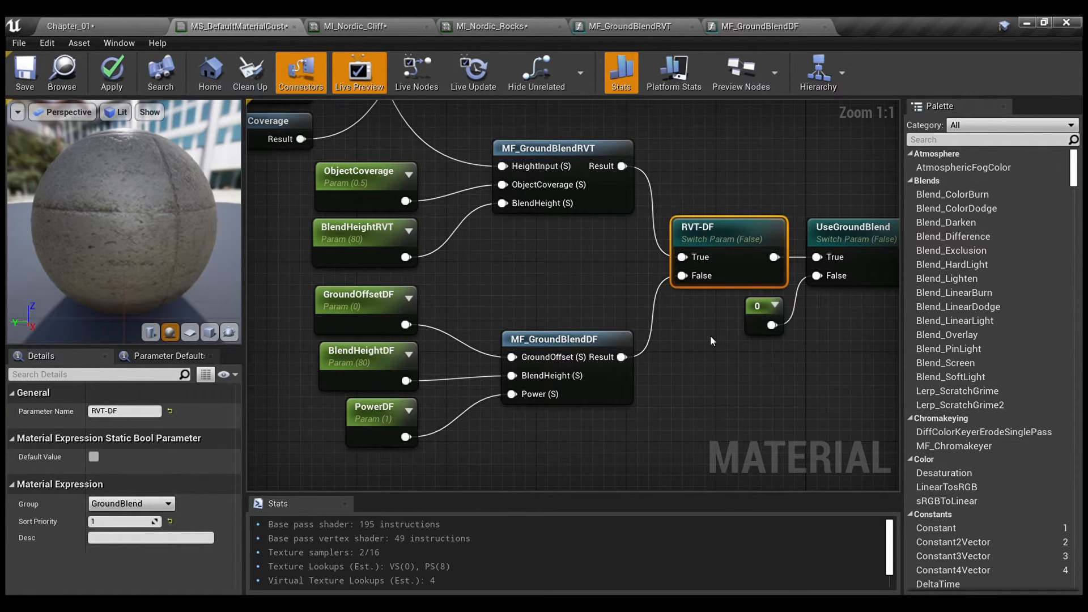
pyautogui.click(720, 348)
pyautogui.scroll(-1, 638, 259)
pyautogui.scroll(1, 638, 260)
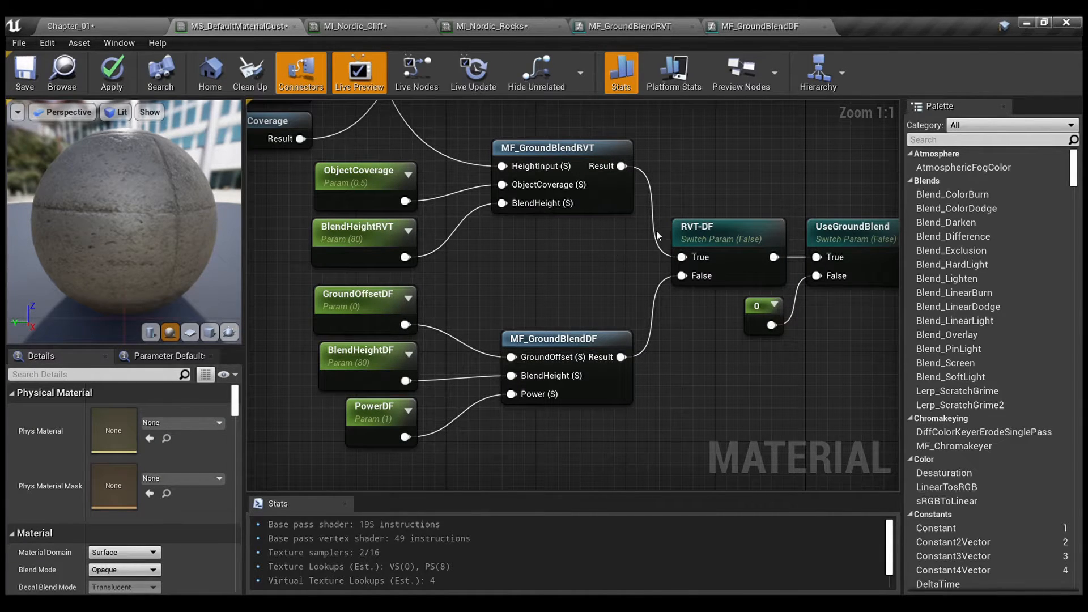
pyautogui.click(731, 237)
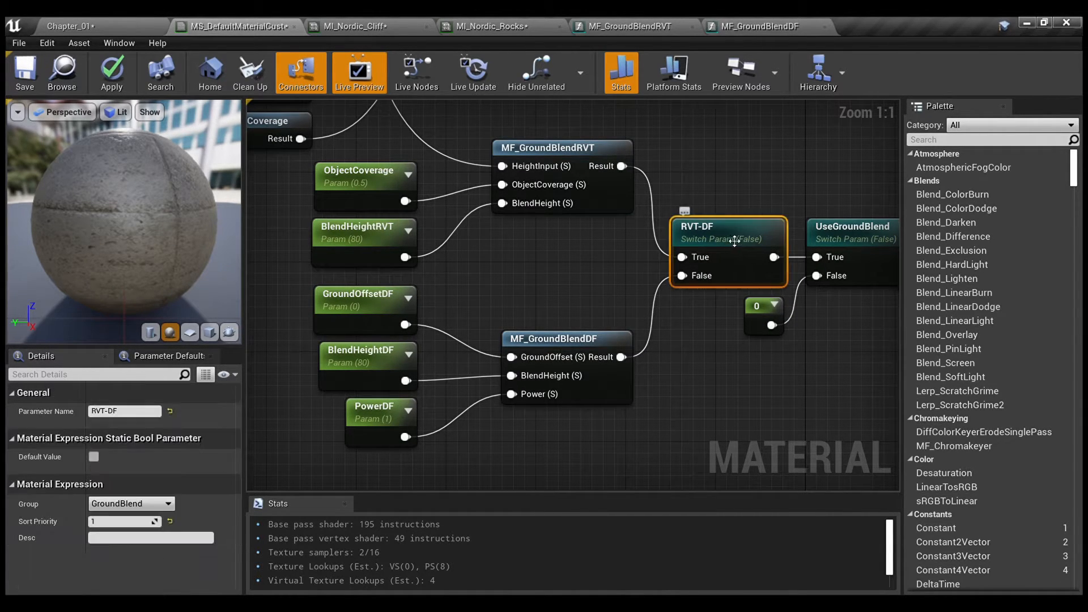
pyautogui.moveTo(715, 264); pyautogui.dragTo(684, 226, button='right')
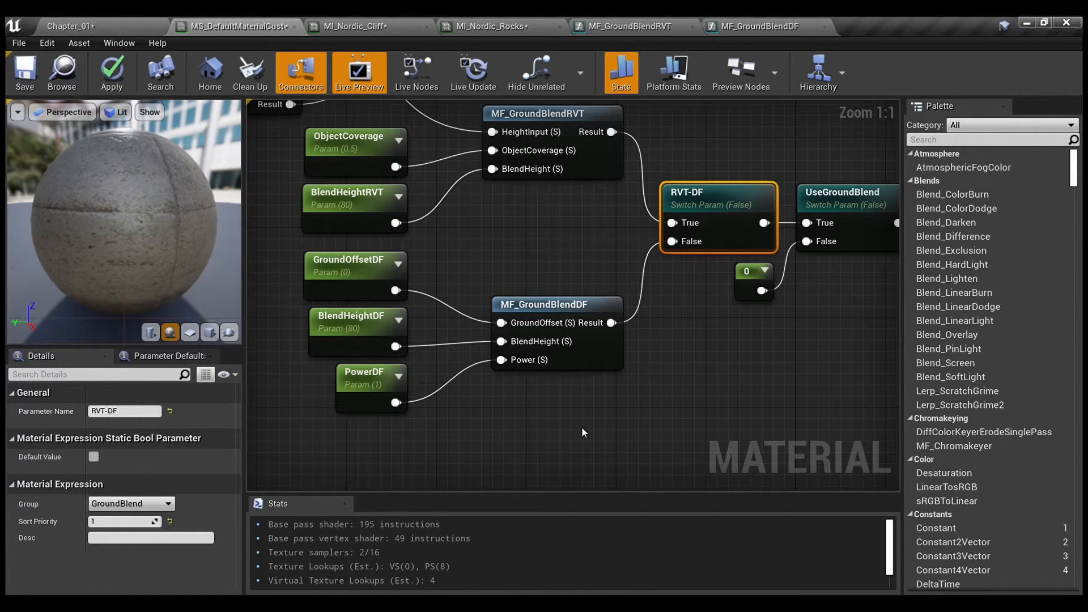
# Highlight MF_GroundBlendDF with its input parameters, and do the same for MF_GroundBlendRVT.
pyautogui.moveTo(580, 434); pyautogui.dragTo(352, 272)
pyautogui.moveTo(566, 271); pyautogui.dragTo(516, 381, button='right')
pyautogui.moveTo(467, 331); pyautogui.dragTo(528, 393, button='right')
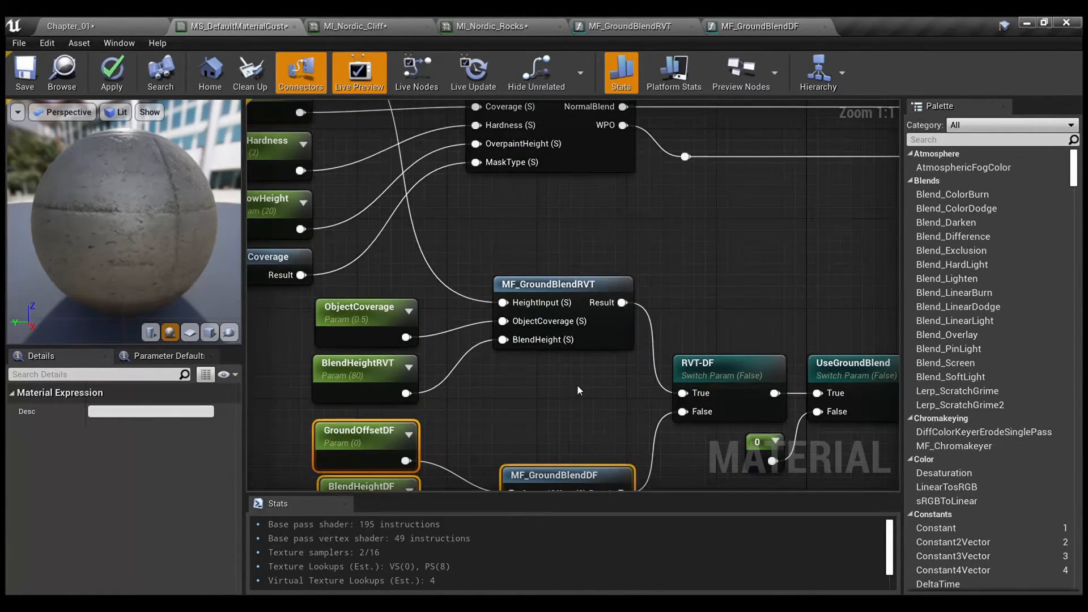
pyautogui.moveTo(527, 393); pyautogui.dragTo(357, 298)
pyautogui.moveTo(703, 414); pyautogui.dragTo(482, 319, button='right')
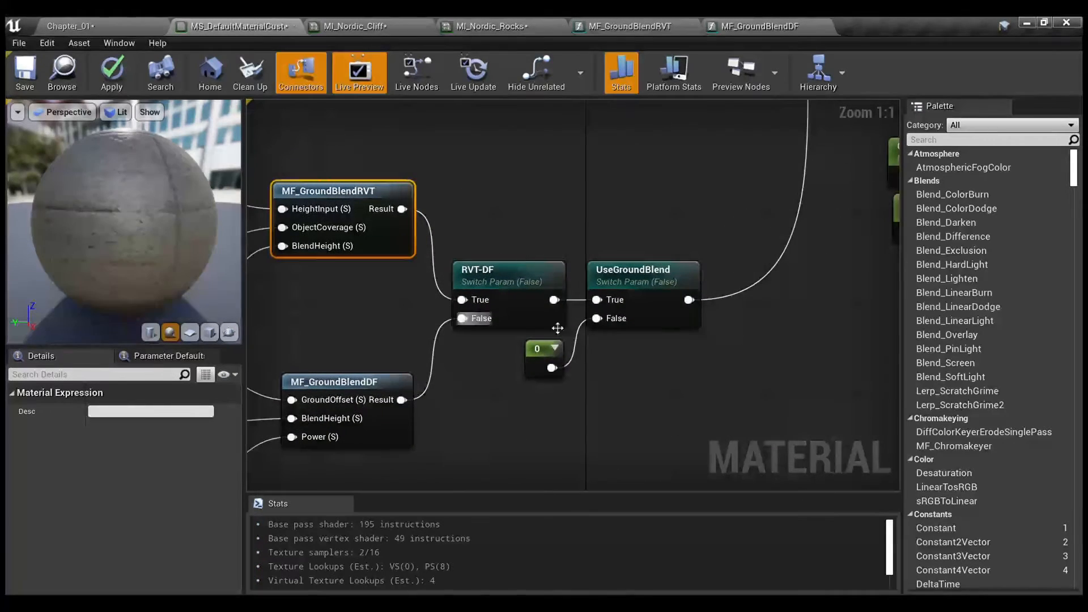
# Inspect the UseGroundBlend switch and select the constant 0 node wired to its False input.
pyautogui.click(643, 319)
pyautogui.click(631, 378)
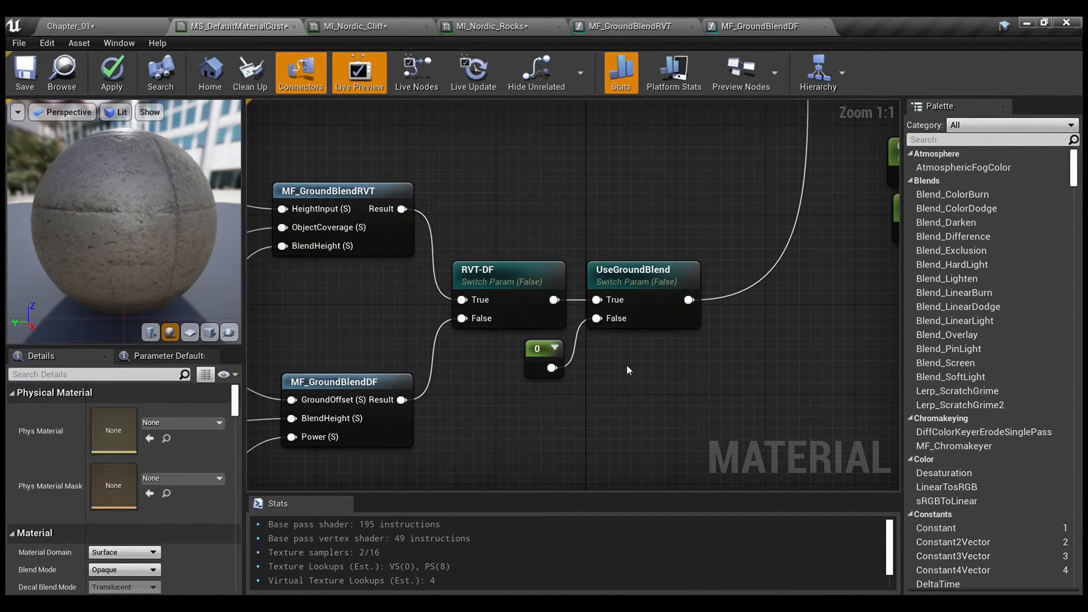
pyautogui.scroll(-1, 624, 336)
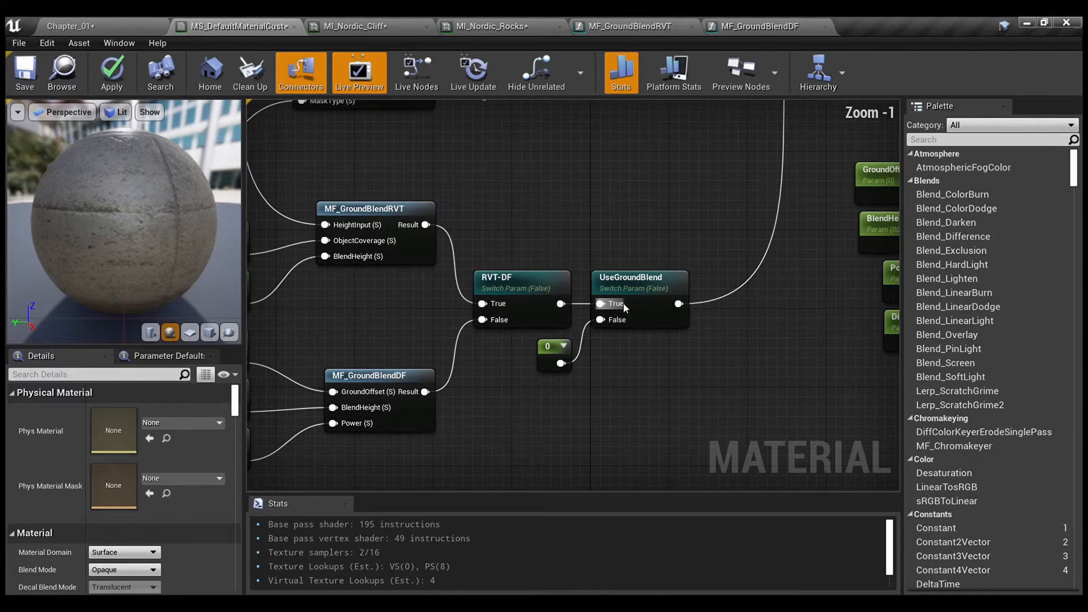
pyautogui.scroll(1, 626, 346)
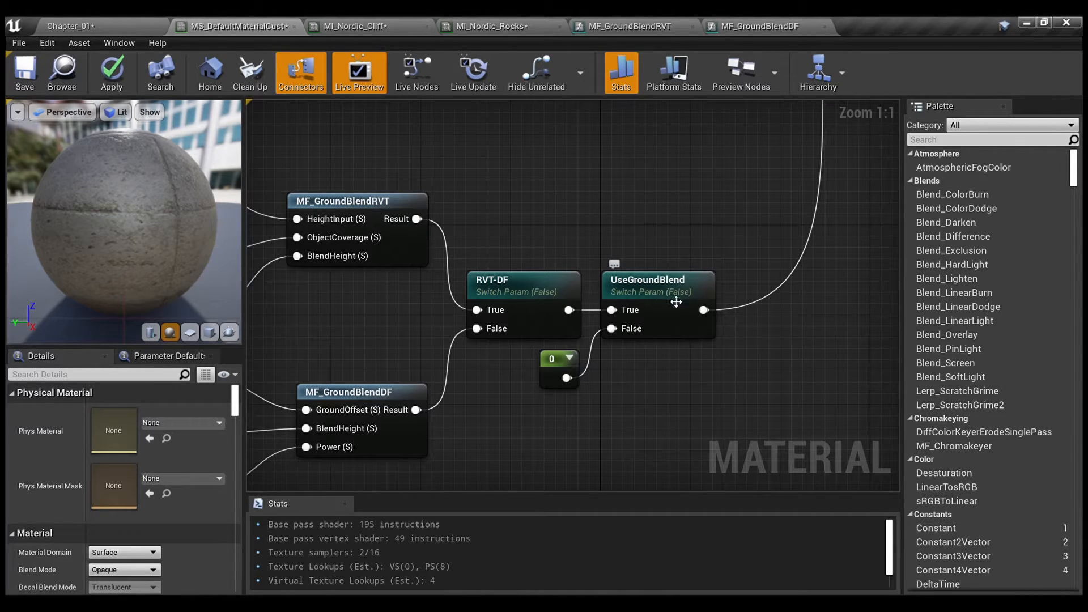
pyautogui.click(567, 375)
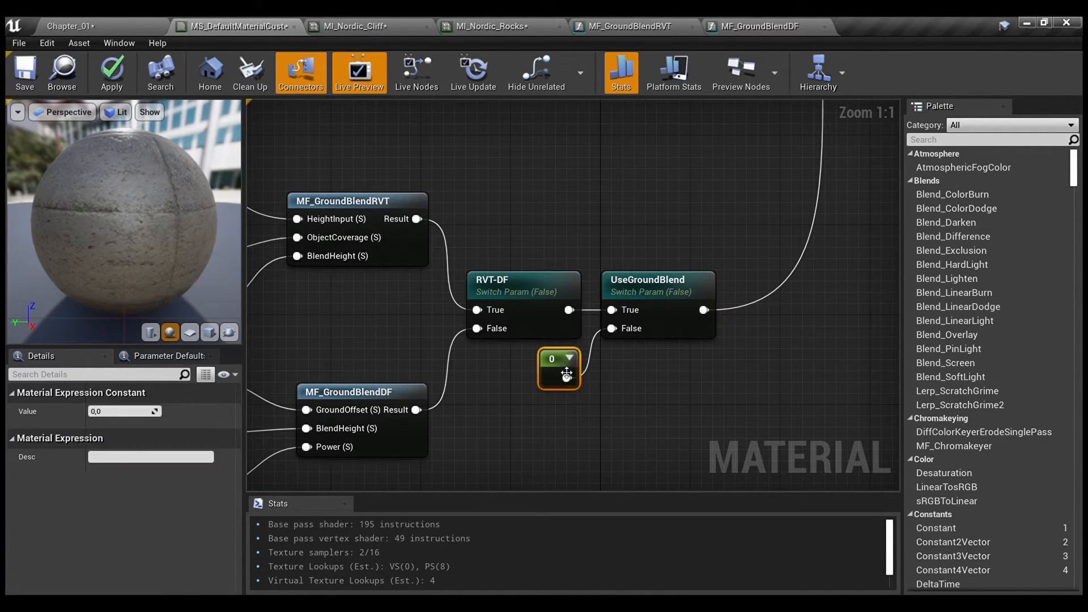
# Follow the ground-blend mask up to the Lerps and select the GetMaterialAttributes node feeding their A inputs.
pyautogui.scroll(-2, 597, 372)
pyautogui.moveTo(675, 246); pyautogui.dragTo(618, 295, button='right')
pyautogui.scroll(2, 629, 317)
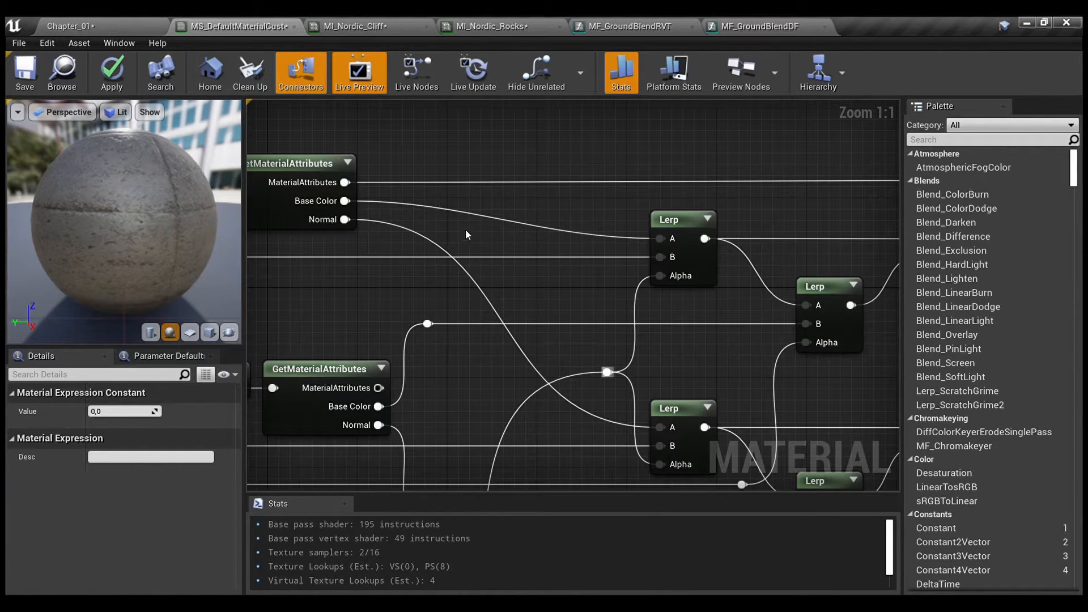
pyautogui.moveTo(466, 235); pyautogui.dragTo(623, 273, button='right')
pyautogui.click(448, 221)
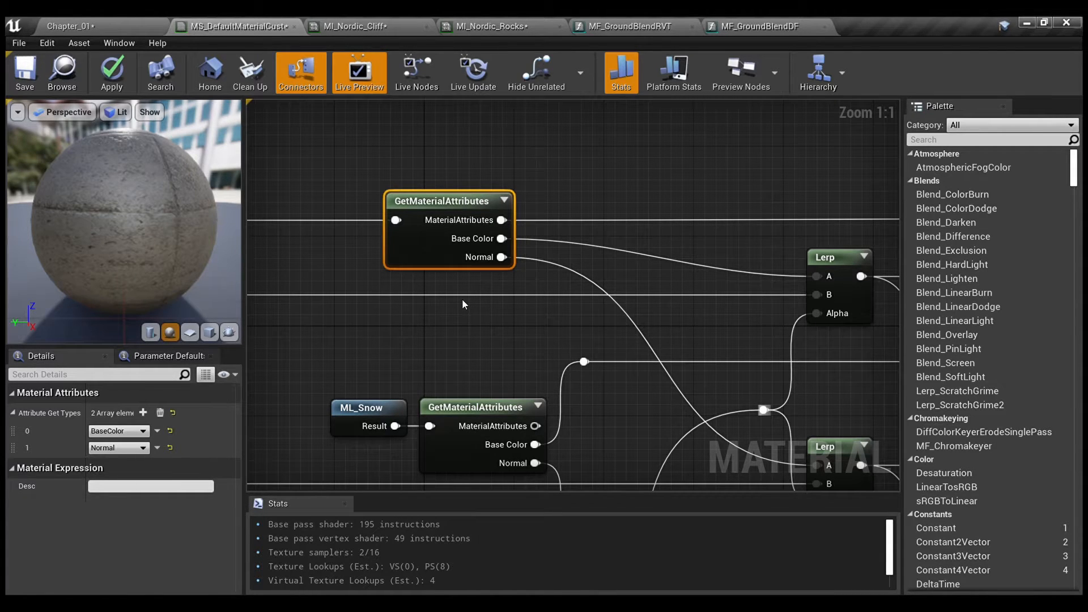
pyautogui.moveTo(595, 330); pyautogui.dragTo(497, 233, button='right')
# Trace the Runtime Virtual Texture Sample outputs and the ground-blend switches back to the base color and normal Lerps.
pyautogui.moveTo(461, 163); pyautogui.dragTo(627, 148, button='right')
pyautogui.scroll(-2, 652, 182)
pyautogui.moveTo(527, 279); pyautogui.dragTo(794, 243, button='right')
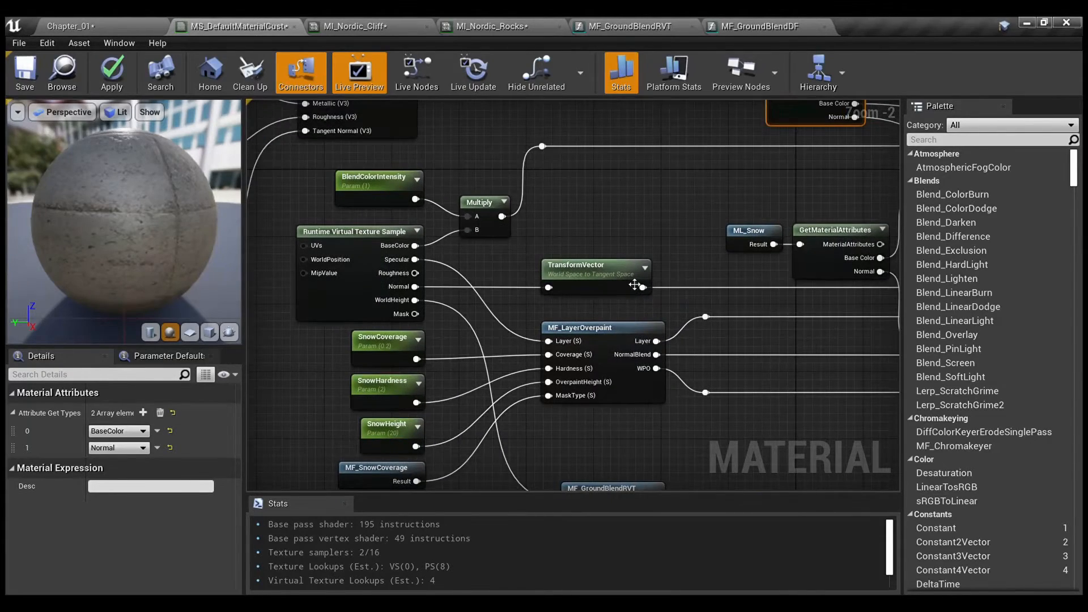
pyautogui.moveTo(634, 284); pyautogui.dragTo(581, 106, button='right')
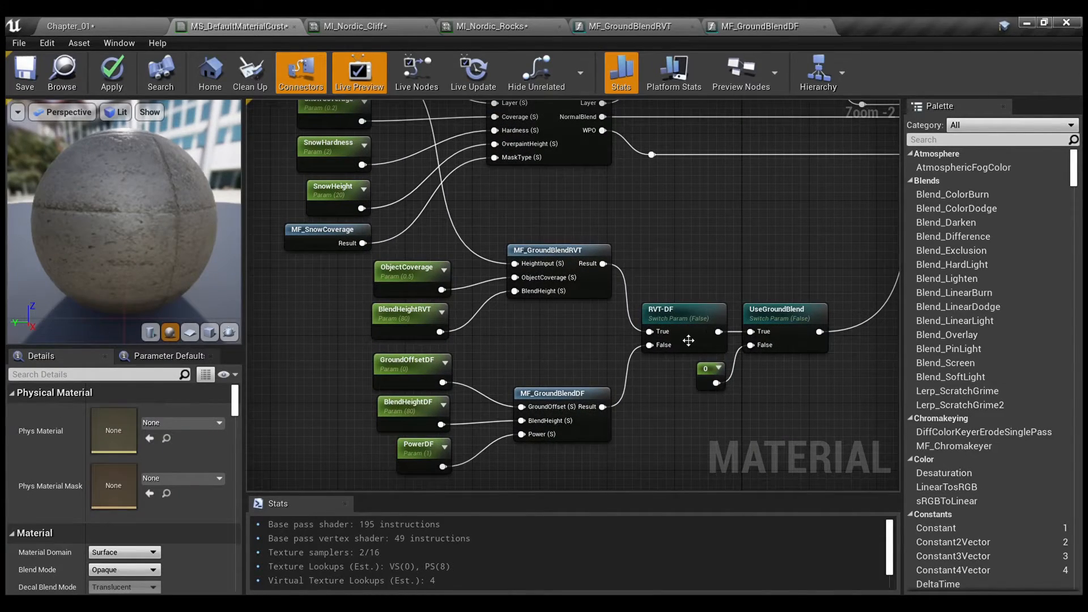
pyautogui.moveTo(688, 340); pyautogui.dragTo(375, 482, button='right')
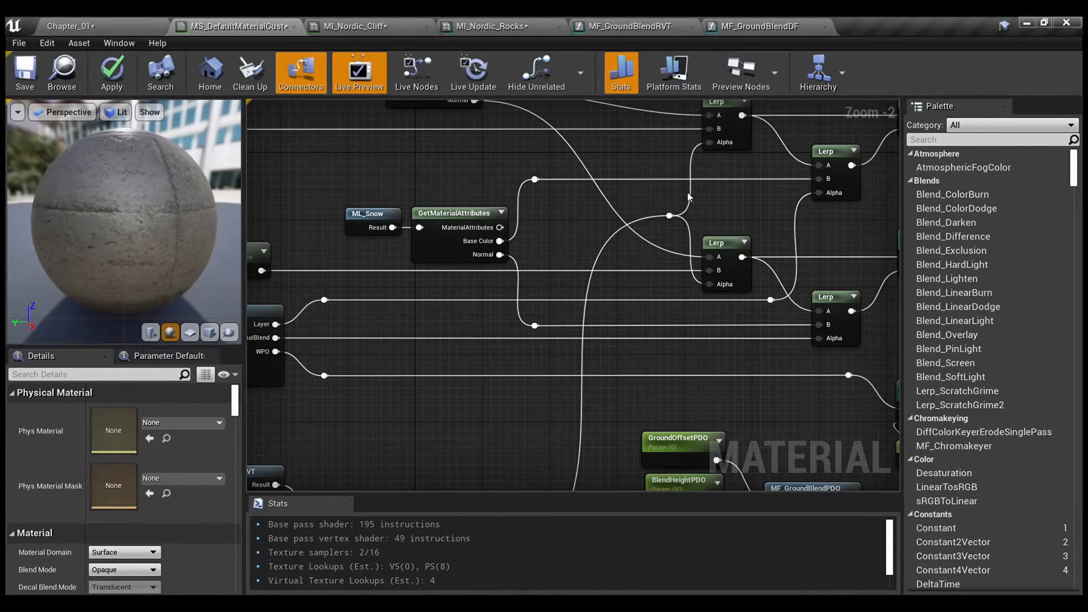
pyautogui.scroll(1, 675, 234)
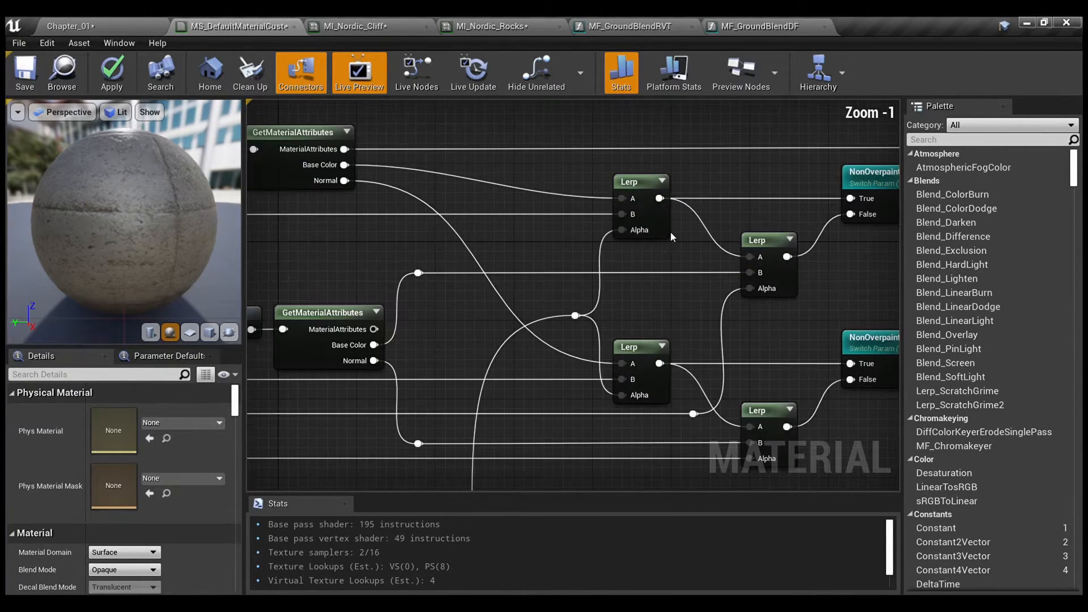
pyautogui.moveTo(671, 232); pyautogui.dragTo(709, 252, button='right')
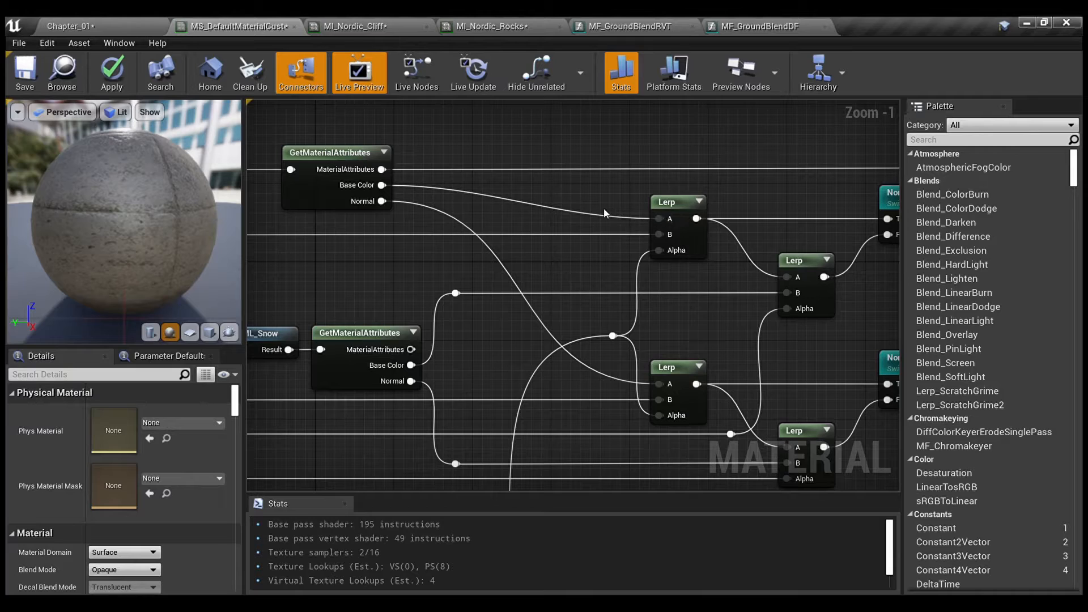
# Highlight the base color ground-blend Lerp and follow its output to the NonOverpainted switch.
pyautogui.moveTo(638, 189); pyautogui.dragTo(729, 272)
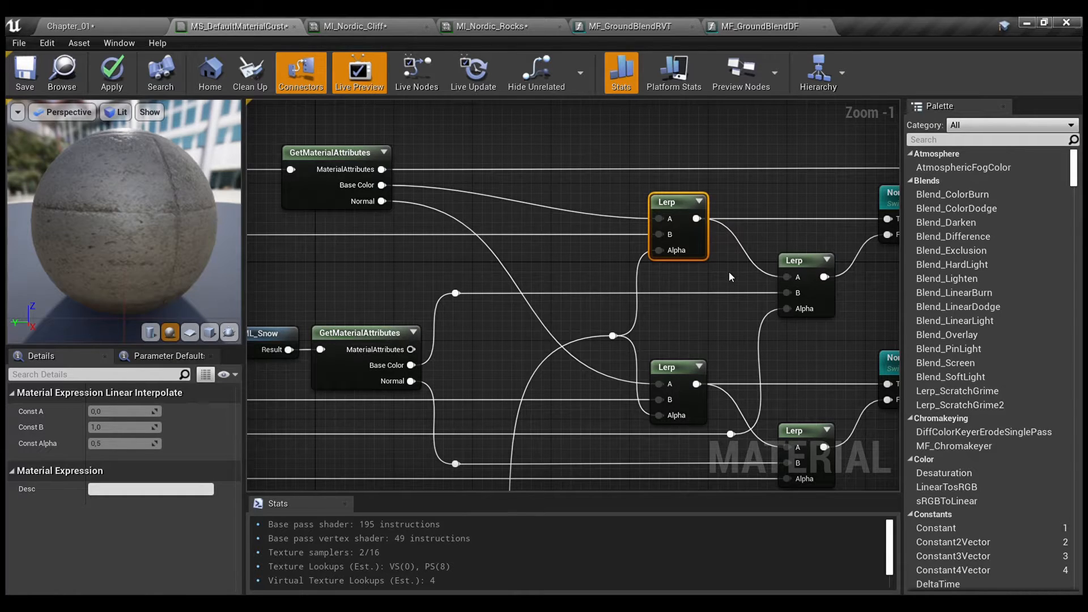
pyautogui.moveTo(729, 272); pyautogui.dragTo(527, 254, button='right')
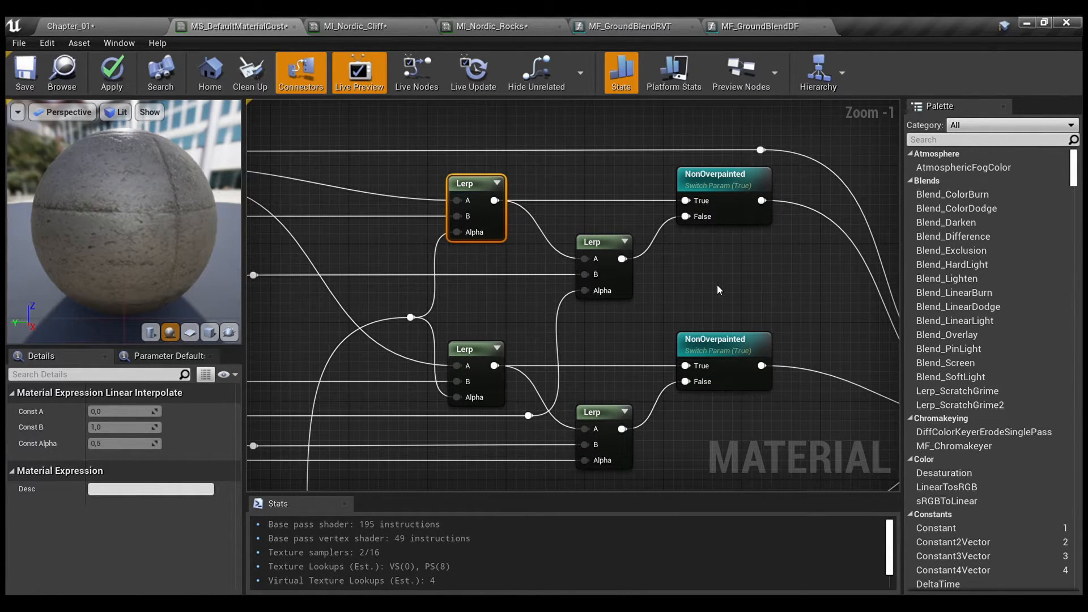
pyautogui.moveTo(719, 290); pyautogui.dragTo(677, 320, button='right')
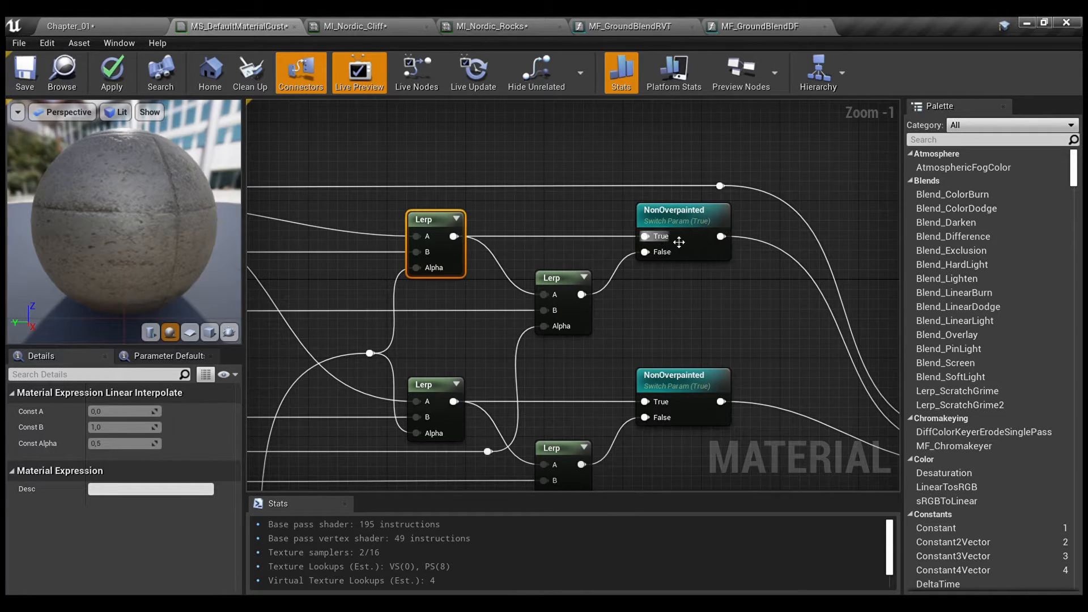
# Trace the second base color Lerp's inputs back and select the ML_Snow, GetMaterialAttributes and reroute nodes feeding its B input.
pyautogui.moveTo(641, 291); pyautogui.dragTo(718, 260, button='right')
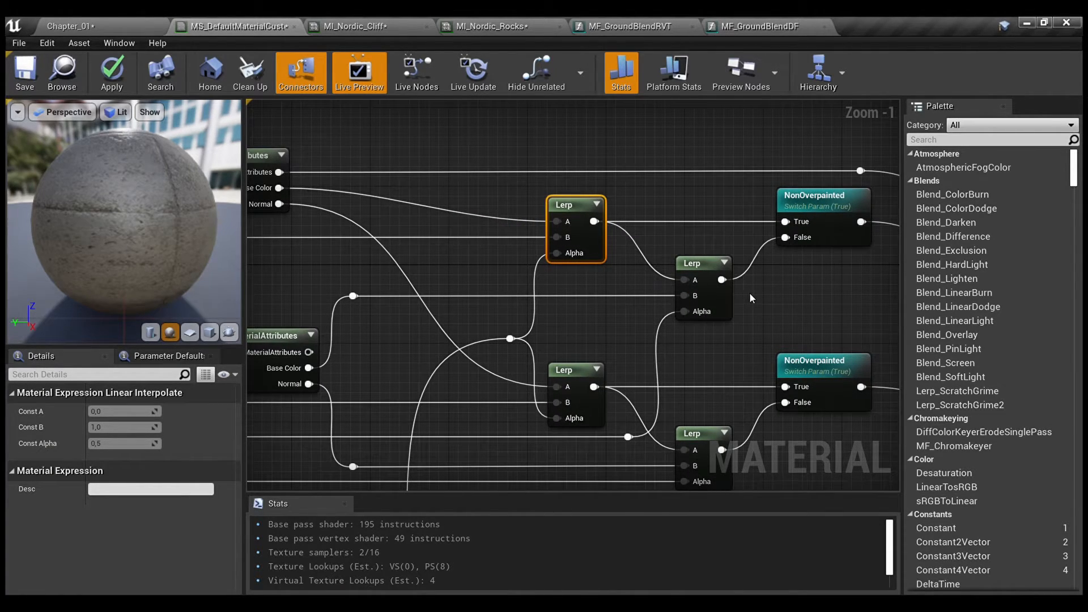
pyautogui.moveTo(749, 293); pyautogui.dragTo(802, 274, button='right')
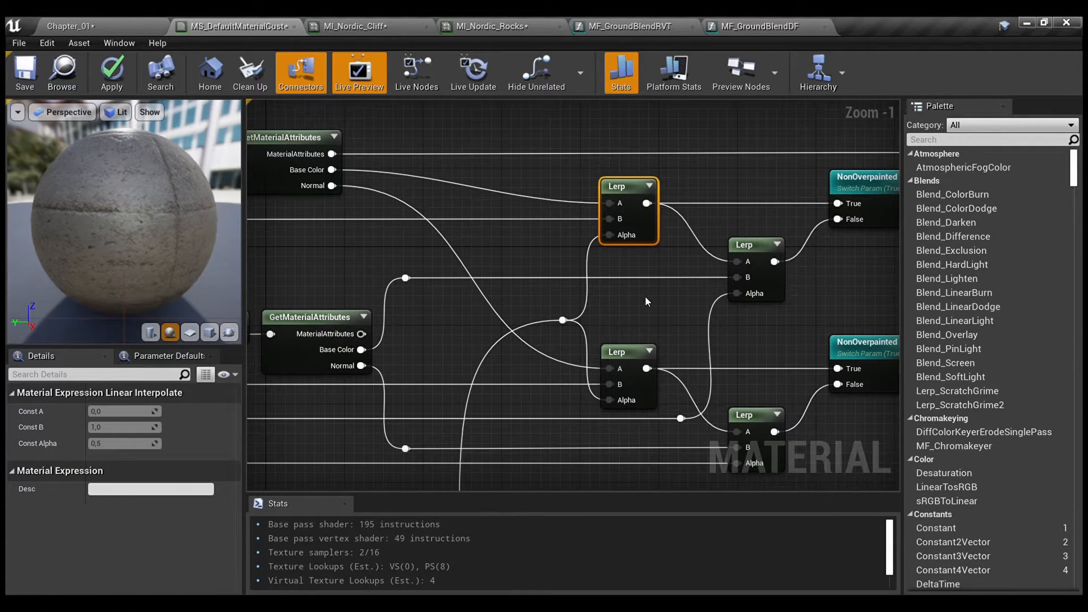
pyautogui.moveTo(663, 262); pyautogui.dragTo(805, 235, button='right')
pyautogui.click(754, 229)
pyautogui.moveTo(312, 217); pyautogui.dragTo(586, 309)
pyautogui.moveTo(626, 270); pyautogui.dragTo(536, 310, button='right')
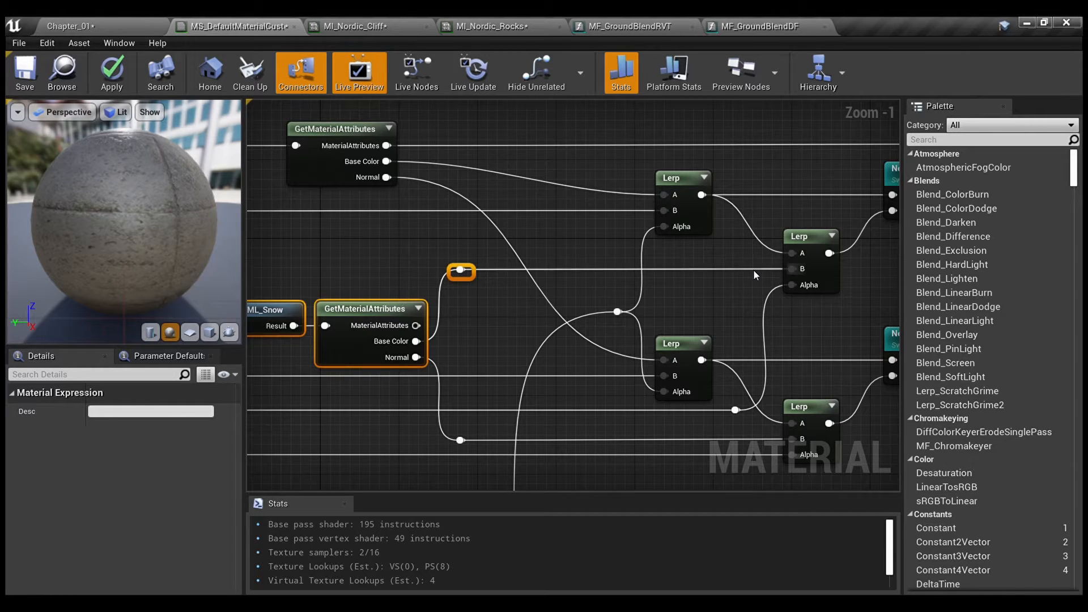
# Select the MF_LayerOverpaint node and follow its Layer output to the Alpha input of the snow base color Lerp.
pyautogui.scroll(-1, 668, 346)
pyautogui.moveTo(655, 349); pyautogui.dragTo(984, 214, button='right')
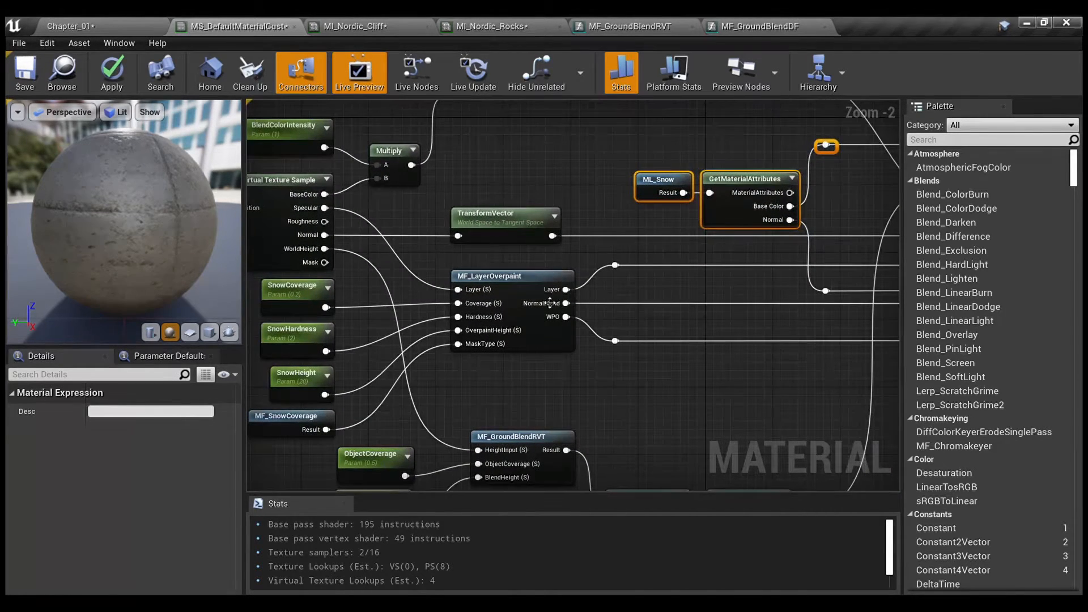
pyautogui.moveTo(412, 255); pyautogui.dragTo(577, 353)
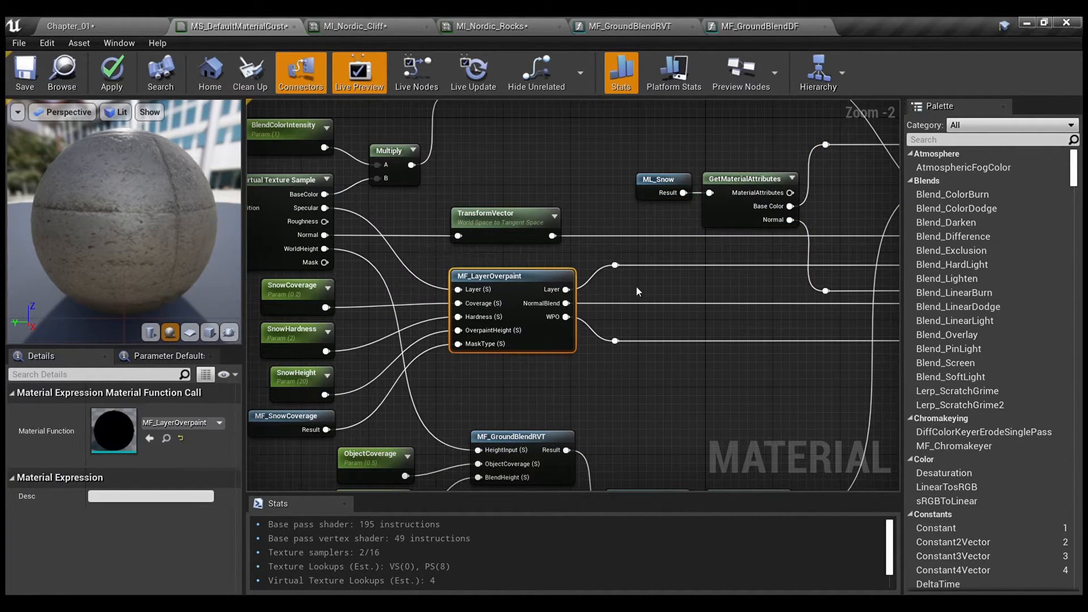
pyautogui.moveTo(677, 281); pyautogui.dragTo(349, 349, button='right')
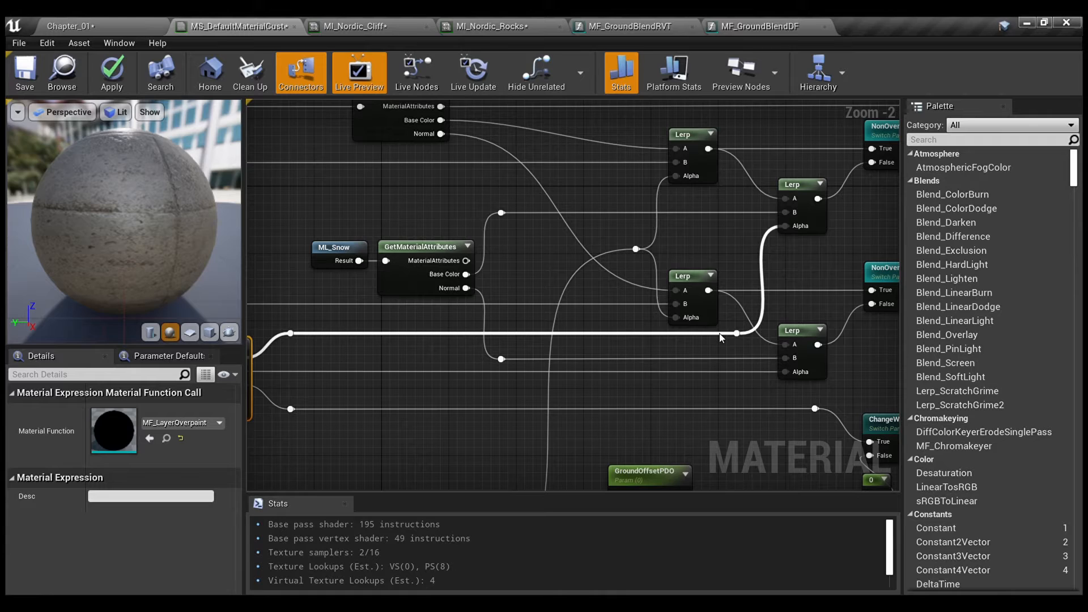
# Trace the base GetMaterialAttributes outputs to the ground-blend Lerps and select the Lerp that receives its Normal output.
pyautogui.moveTo(721, 339); pyautogui.dragTo(629, 242, button='right')
pyautogui.scroll(-1, 630, 313)
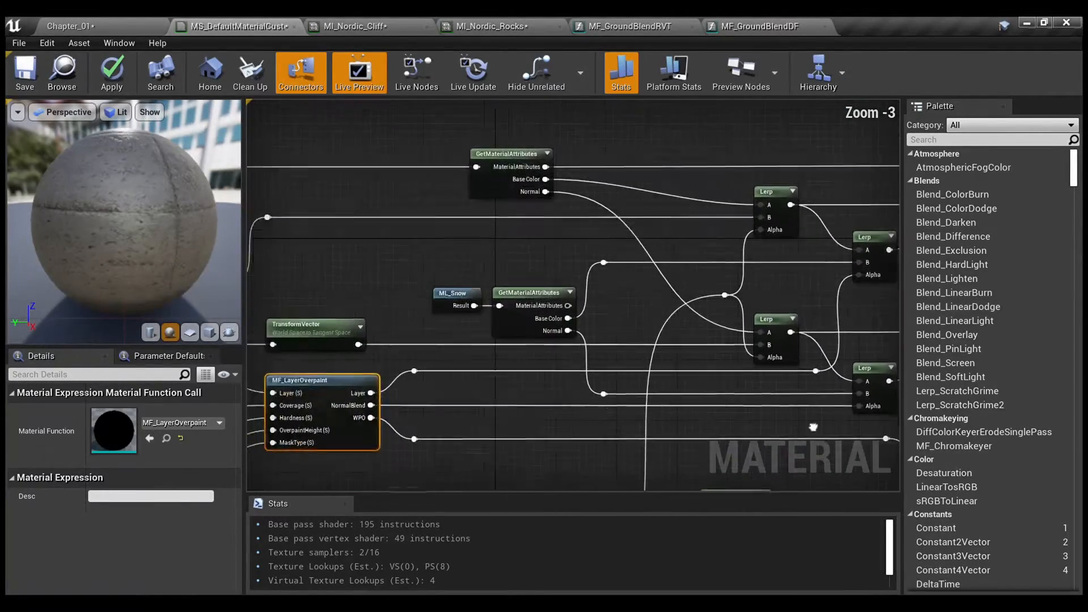
pyautogui.scroll(1, 622, 217)
pyautogui.scroll(1, 558, 200)
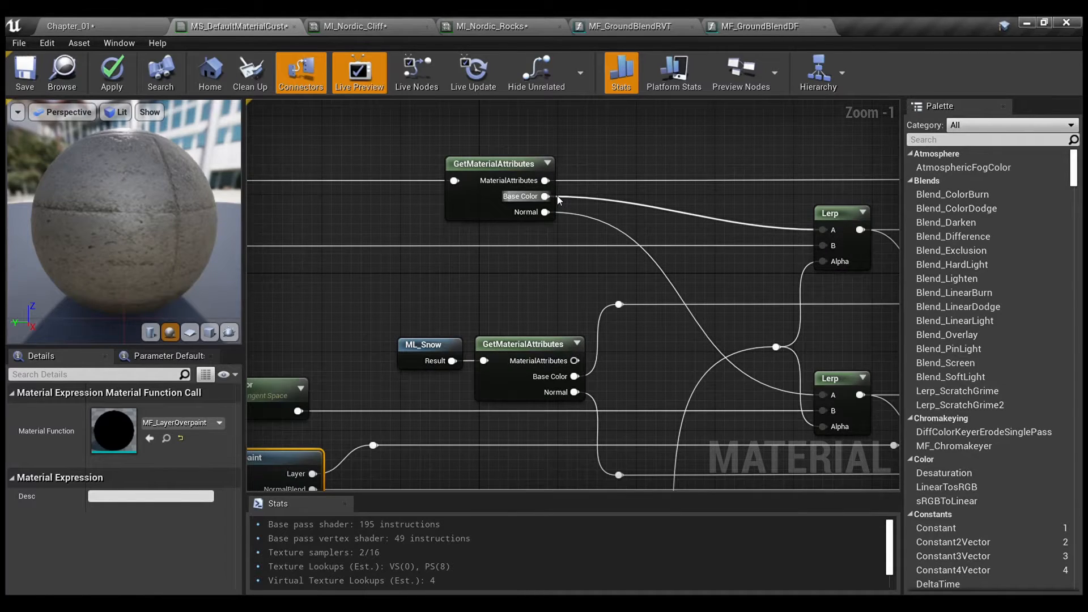
pyautogui.scroll(-1, 624, 264)
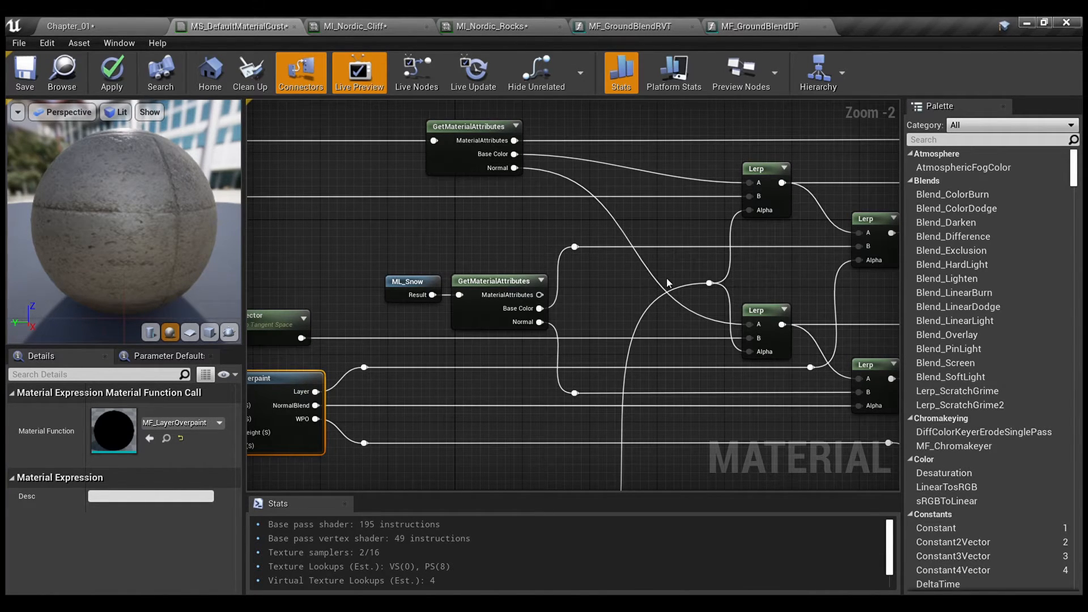
pyautogui.click(772, 323)
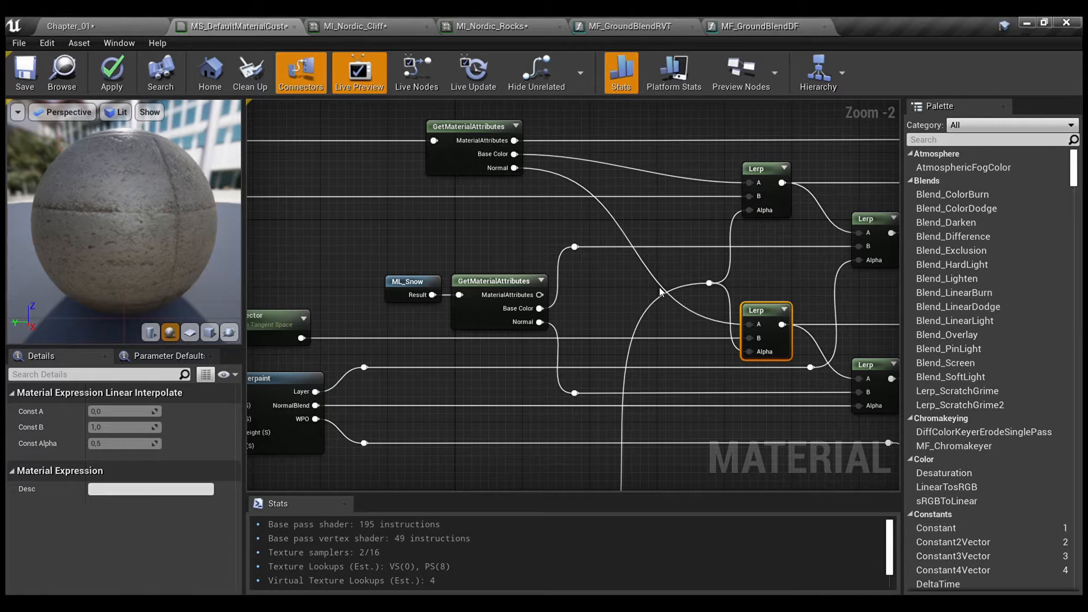
# Examine how the Runtime Virtual Texture Sample's Normal output passes through the TransformVector node.
pyautogui.moveTo(676, 331); pyautogui.dragTo(881, 291, button='right')
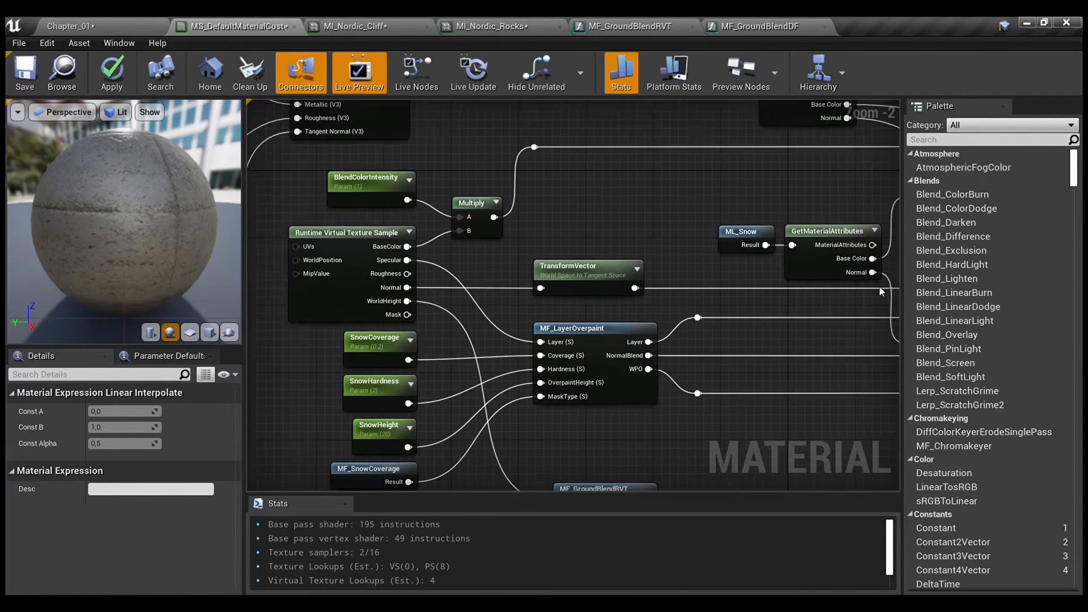
pyautogui.scroll(2, 375, 278)
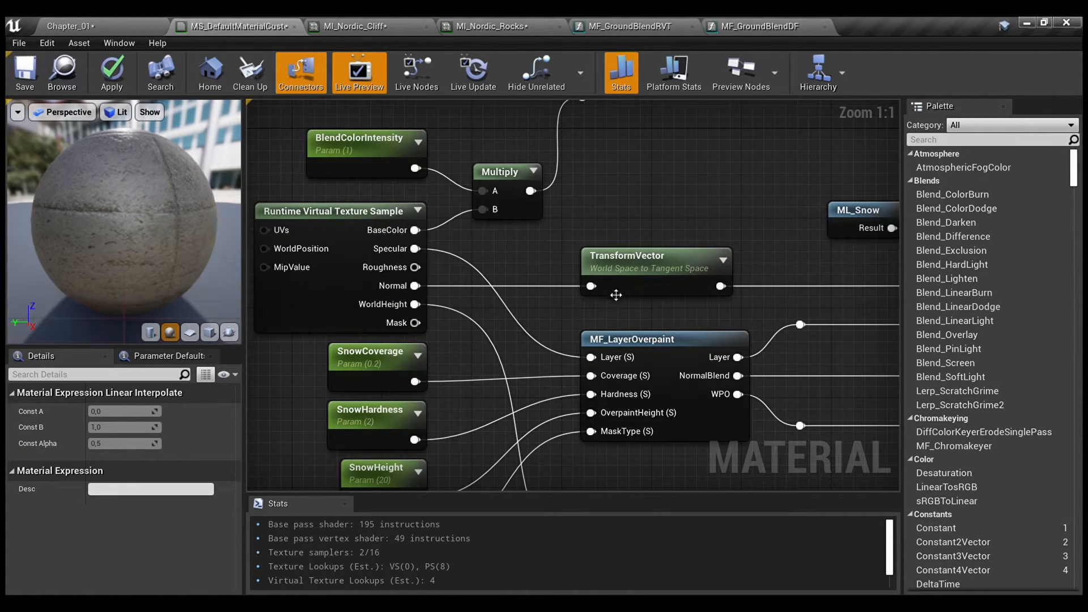
pyautogui.moveTo(617, 295); pyautogui.dragTo(511, 297, button='right')
pyautogui.scroll(-1, 510, 297)
# Set the TransformVector node's Destination to World Space, apply the material and check the cliff's normals in the level.
pyautogui.click(91, 22)
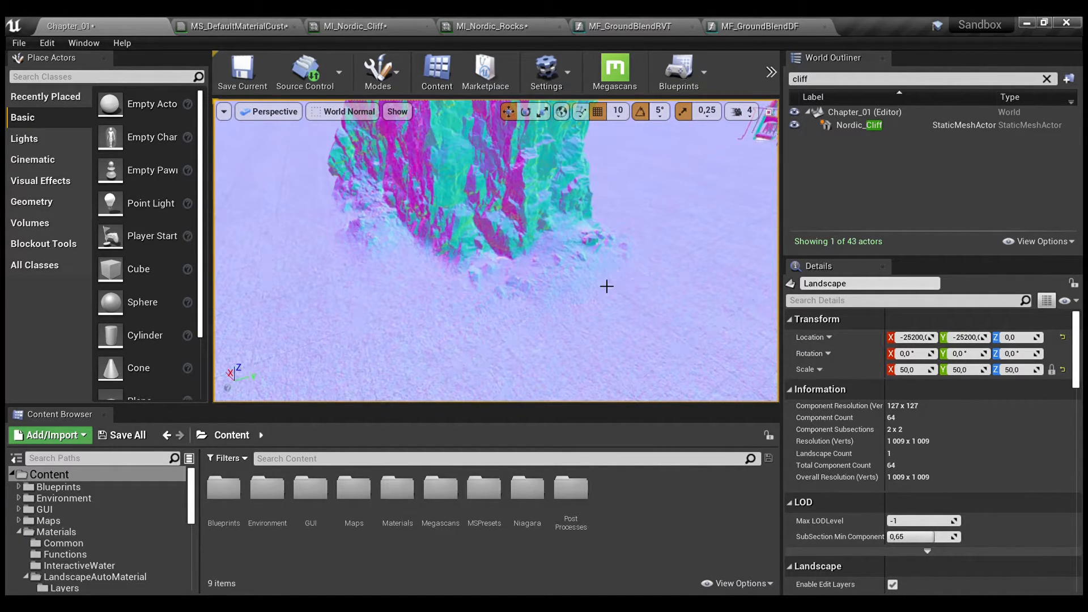
pyautogui.click(264, 24)
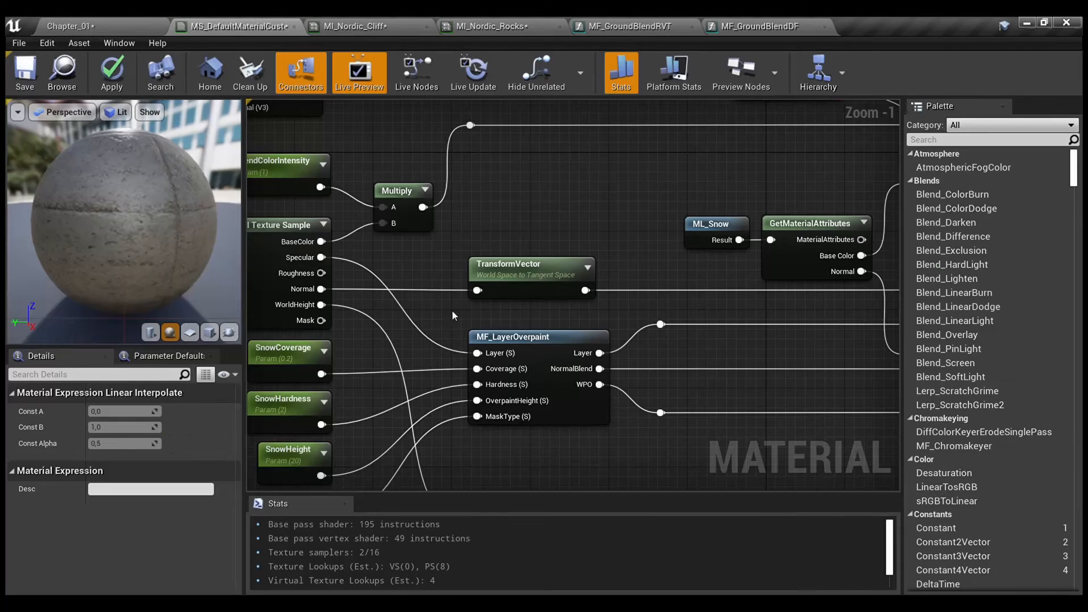
pyautogui.click(511, 275)
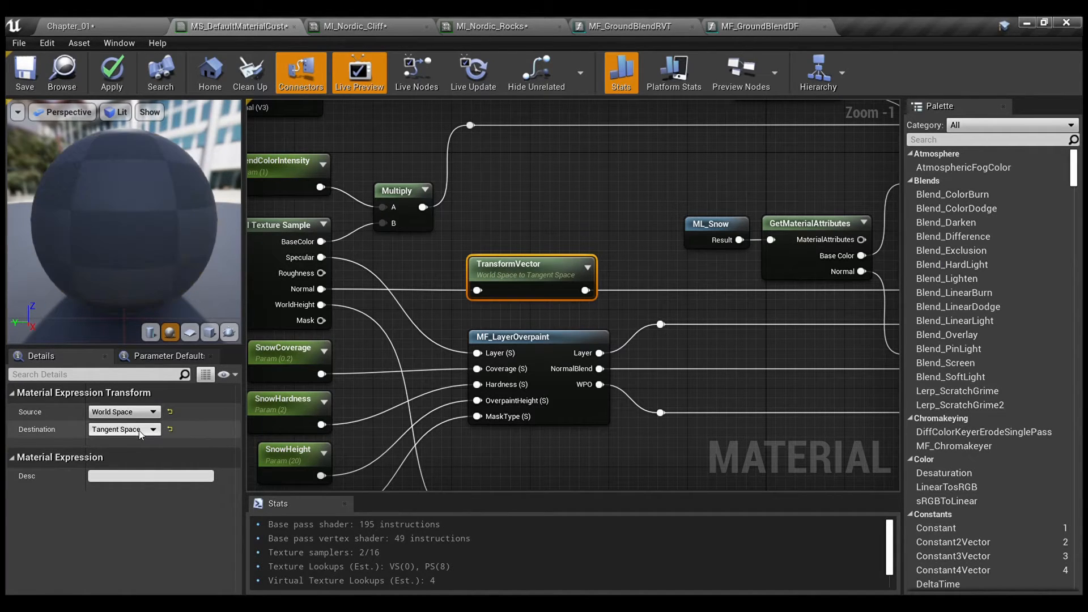
pyautogui.click(132, 456)
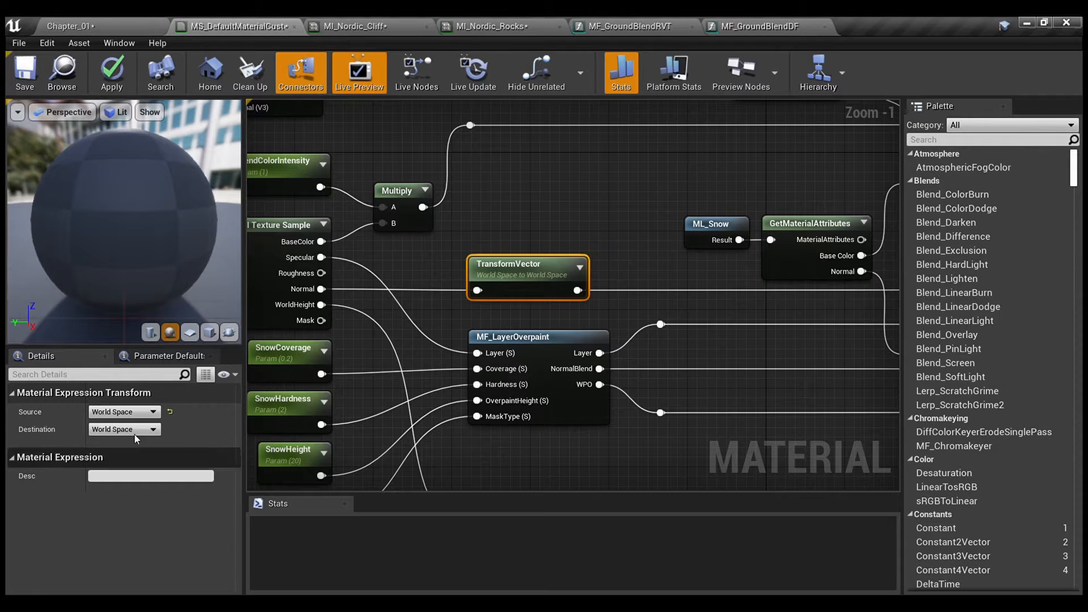
pyautogui.click(113, 74)
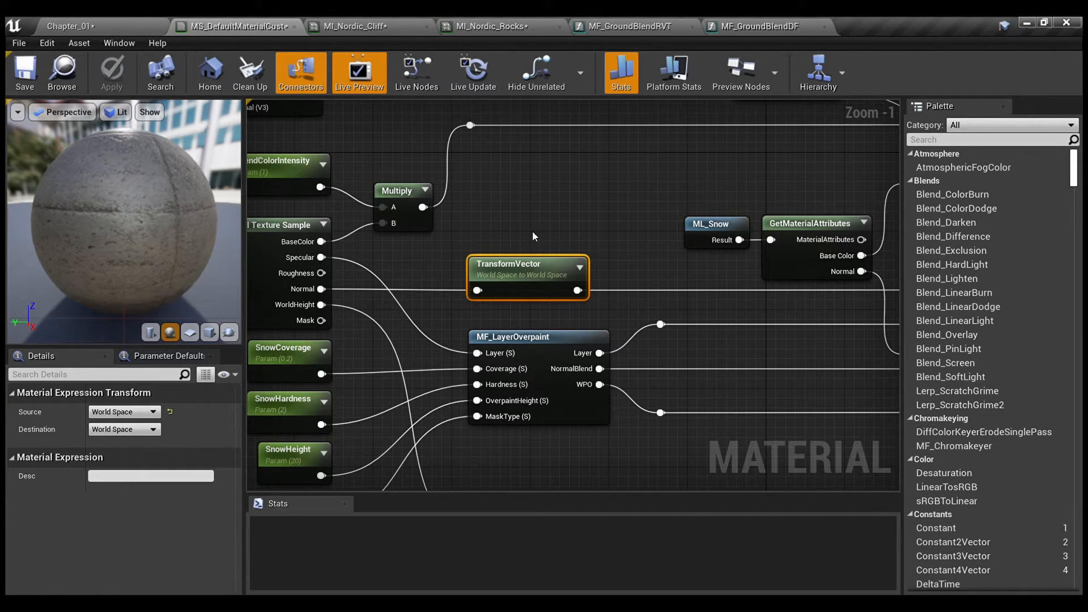
pyautogui.click(111, 19)
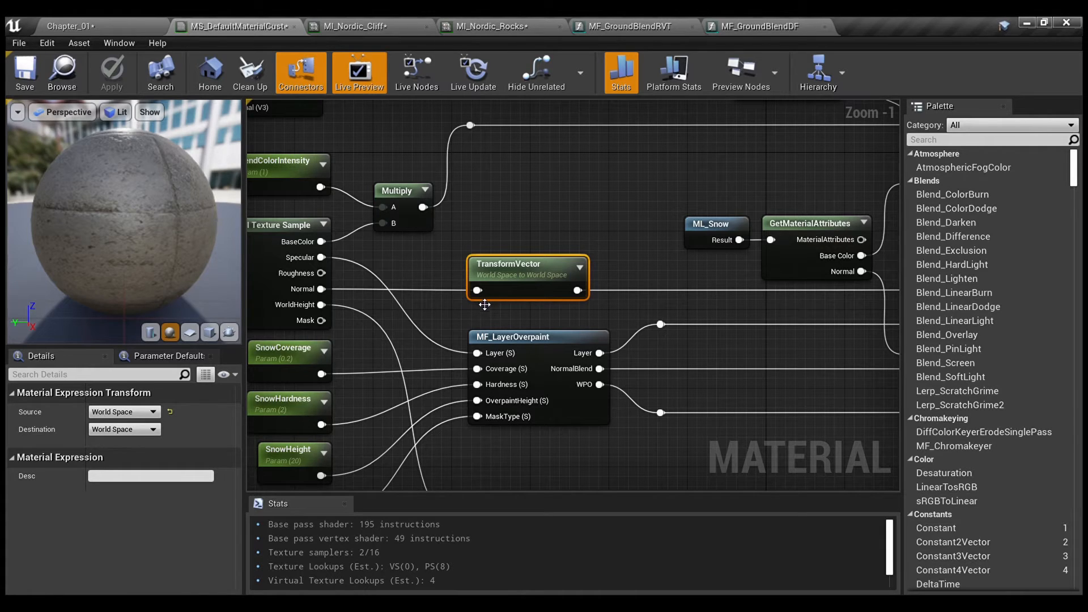
# Set the TransformVector node's Destination to Tangent Space, apply the material and check the cliff in the level again.
pyautogui.moveTo(319, 299); pyautogui.dragTo(417, 281, button='right')
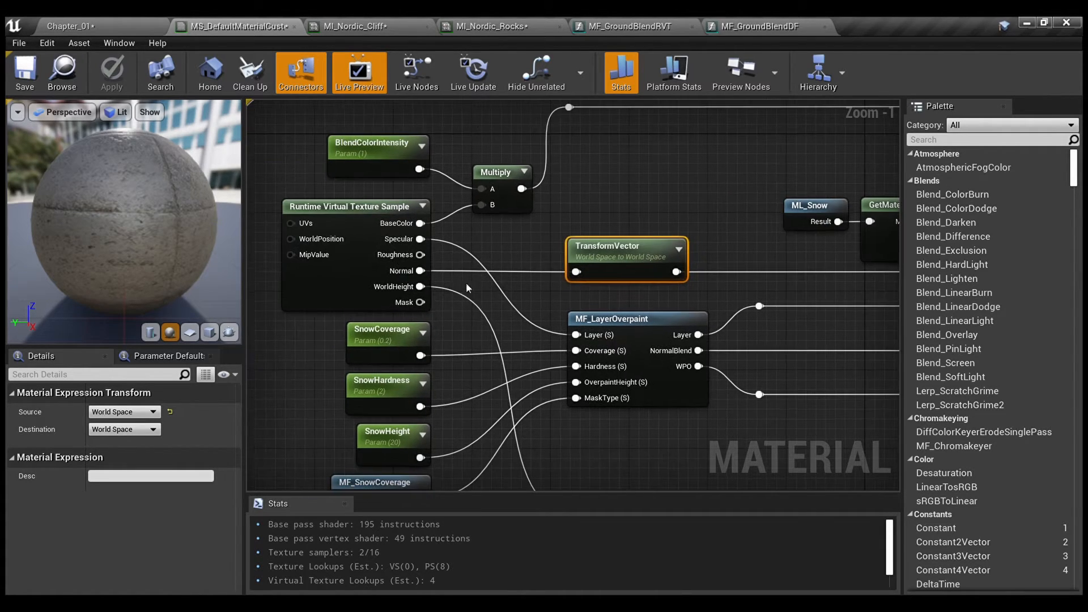
pyautogui.click(137, 429)
pyautogui.click(137, 442)
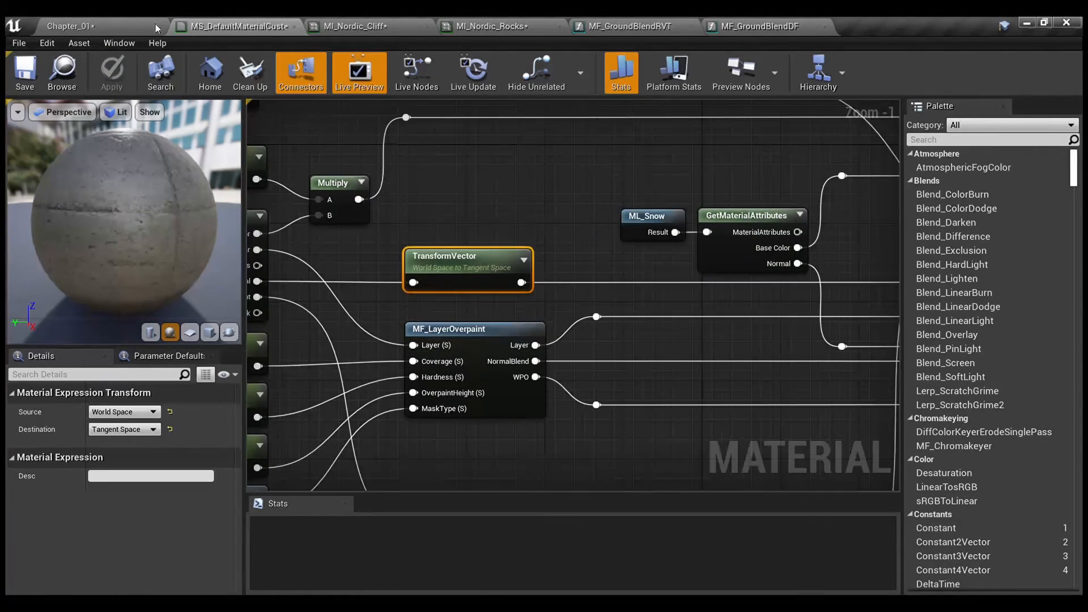
pyautogui.click(84, 18)
pyautogui.click(273, 24)
# Select the normal ground-blend Lerp and follow its output to the True input of the lower NonOverpainted switch.
pyautogui.scroll(3, 642, 291)
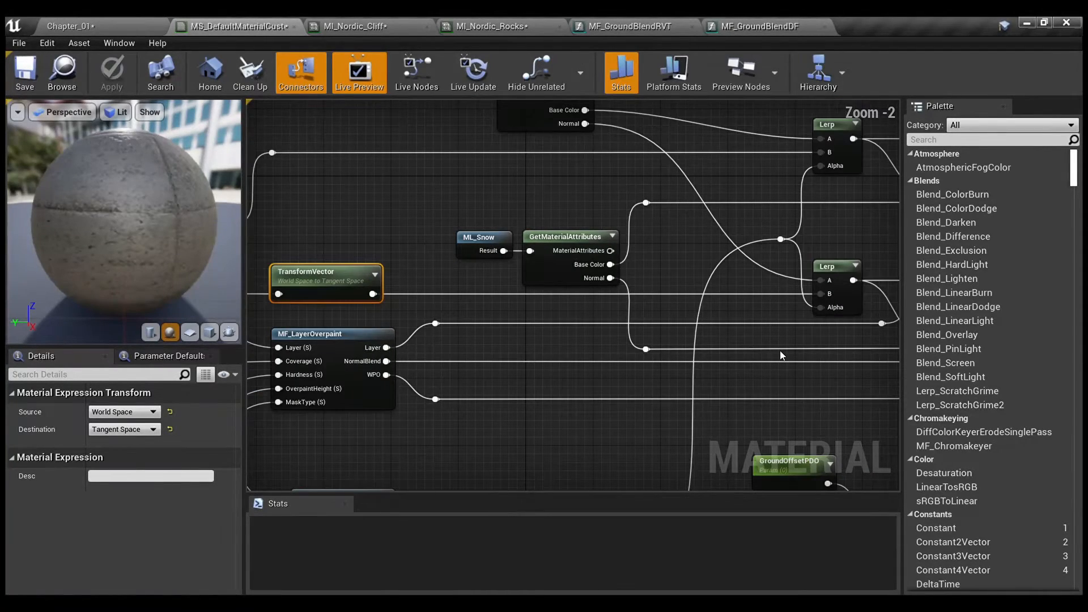
pyautogui.moveTo(649, 310); pyautogui.dragTo(601, 318, button='right')
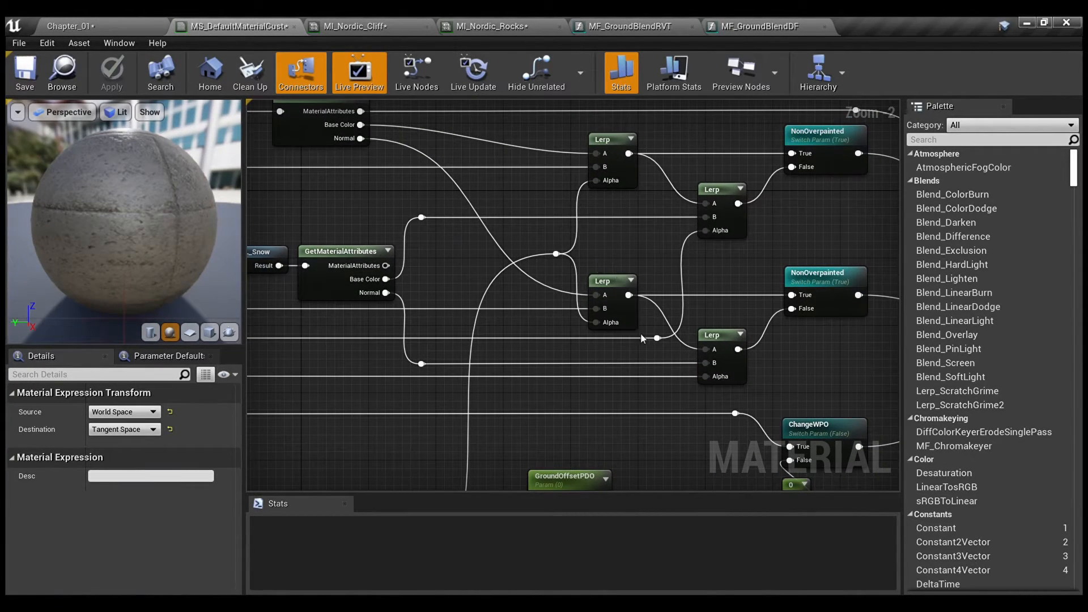
pyautogui.click(618, 293)
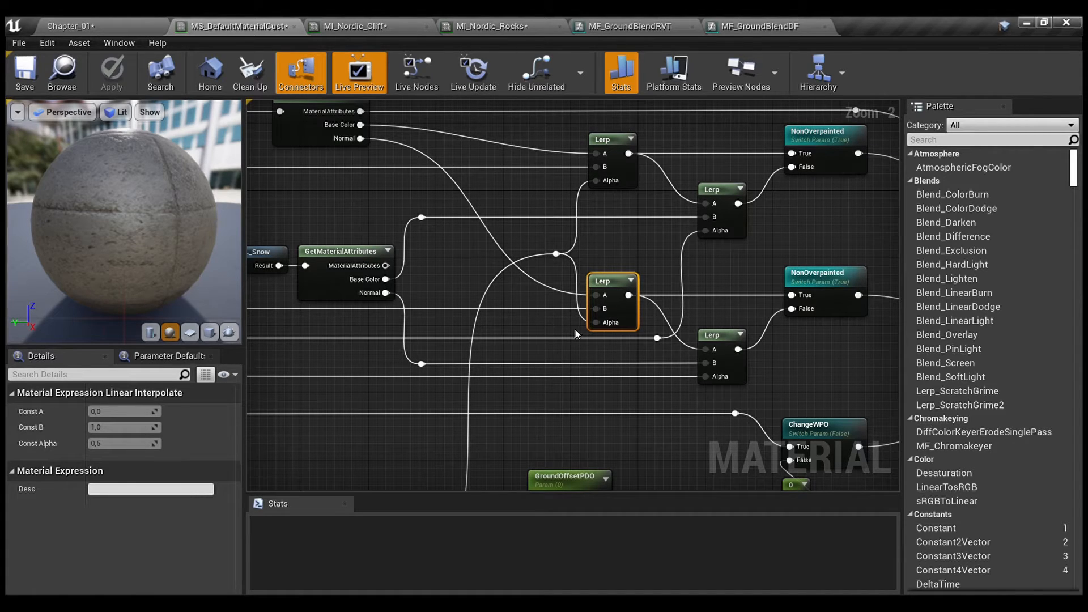
pyautogui.moveTo(769, 292); pyautogui.dragTo(632, 339, button='right')
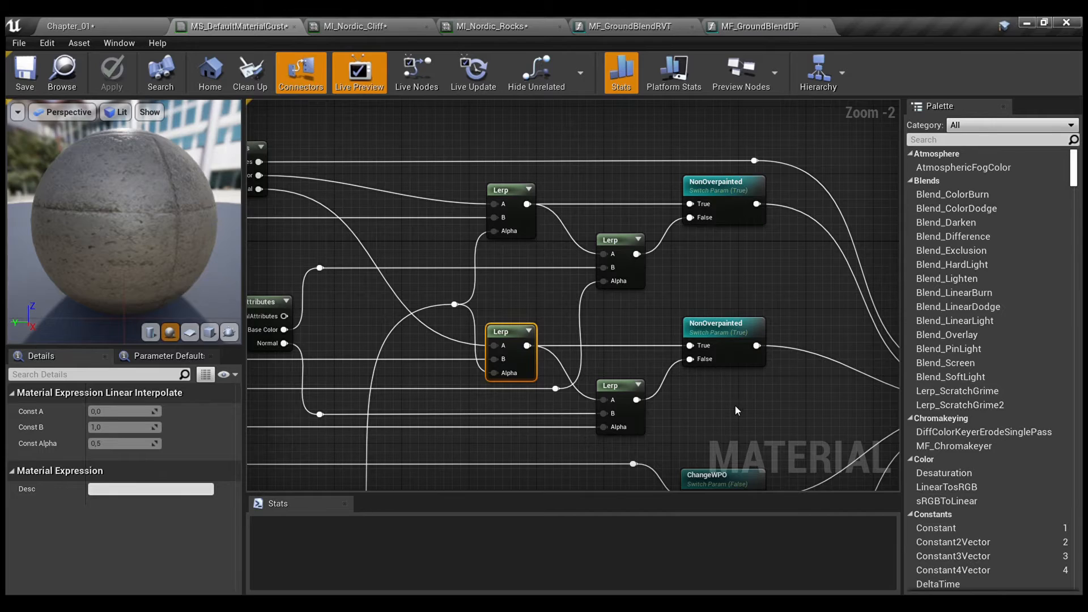
pyautogui.moveTo(735, 405); pyautogui.dragTo(720, 348, button='right')
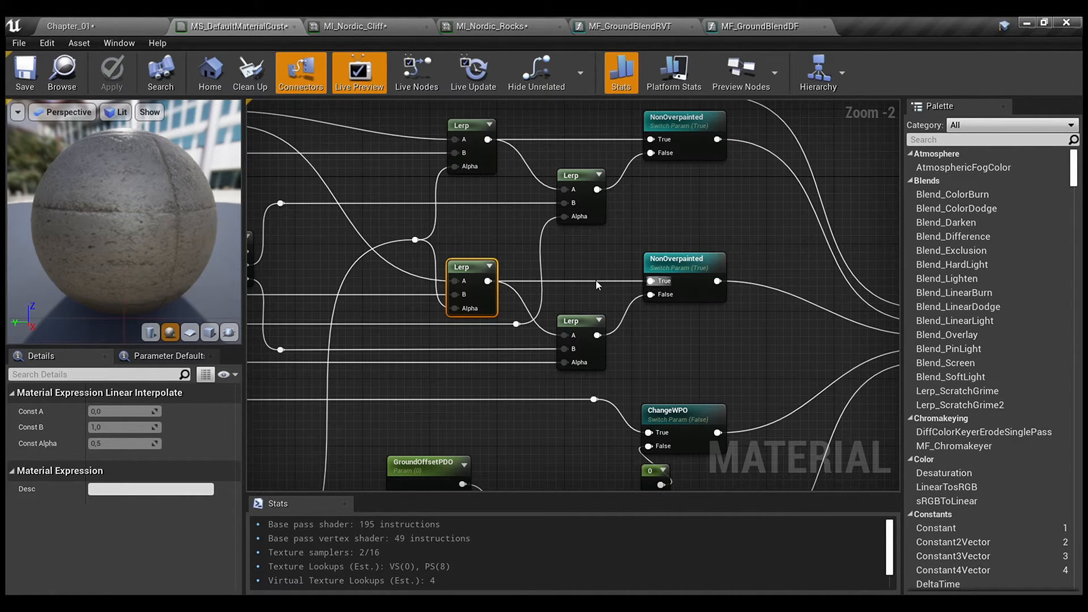
# Trace the snow normal Lerp's inputs, selecting ML_Snow with its GetMaterialAttributes node and following the MF_LayerOverpaint outputs.
pyautogui.moveTo(570, 320); pyautogui.dragTo(726, 279, button='right')
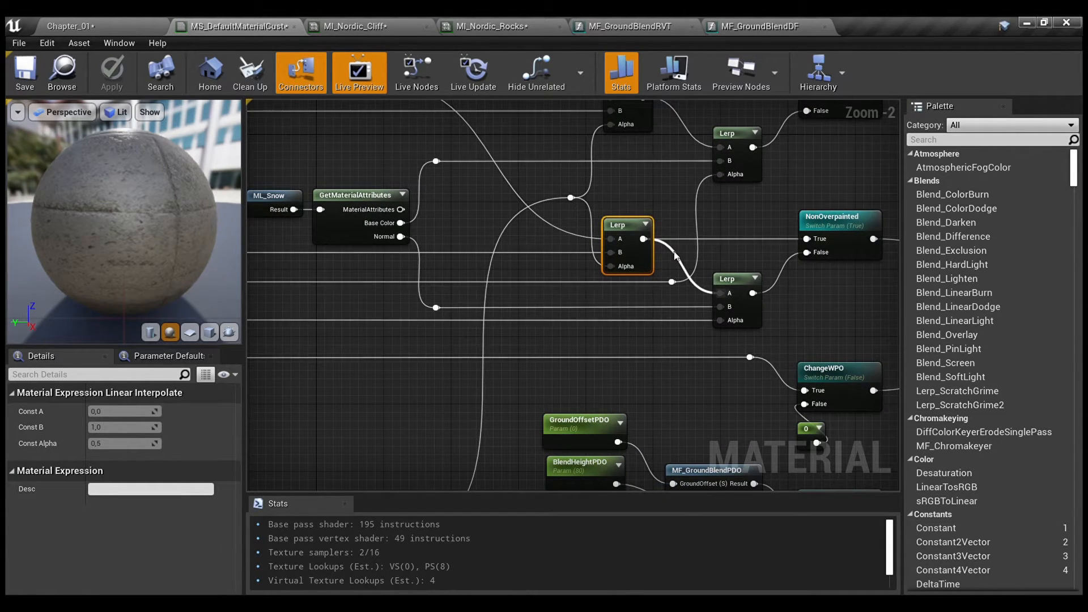
pyautogui.moveTo(361, 231); pyautogui.dragTo(468, 264, button='right')
pyautogui.moveTo(337, 203); pyautogui.dragTo(485, 287)
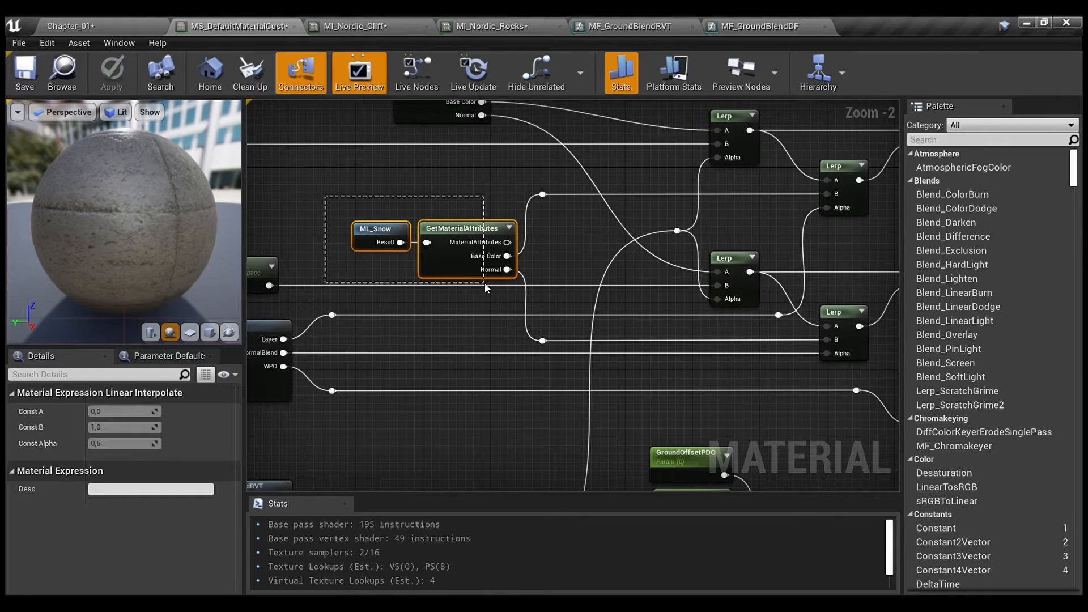
pyautogui.moveTo(359, 357); pyautogui.dragTo(571, 355, button='right')
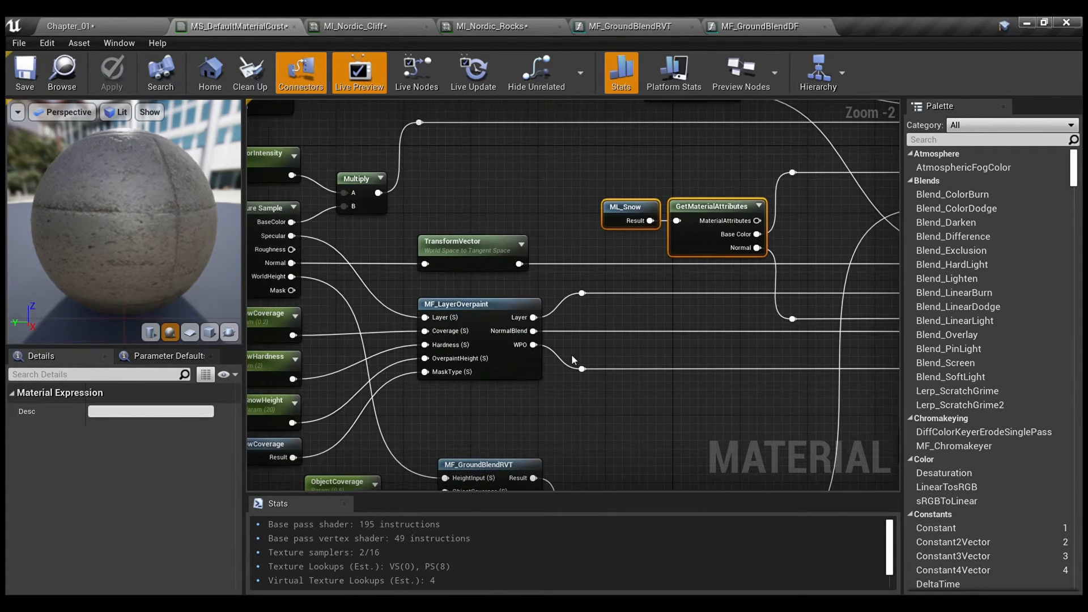
pyautogui.moveTo(688, 354); pyautogui.dragTo(380, 371, button='right')
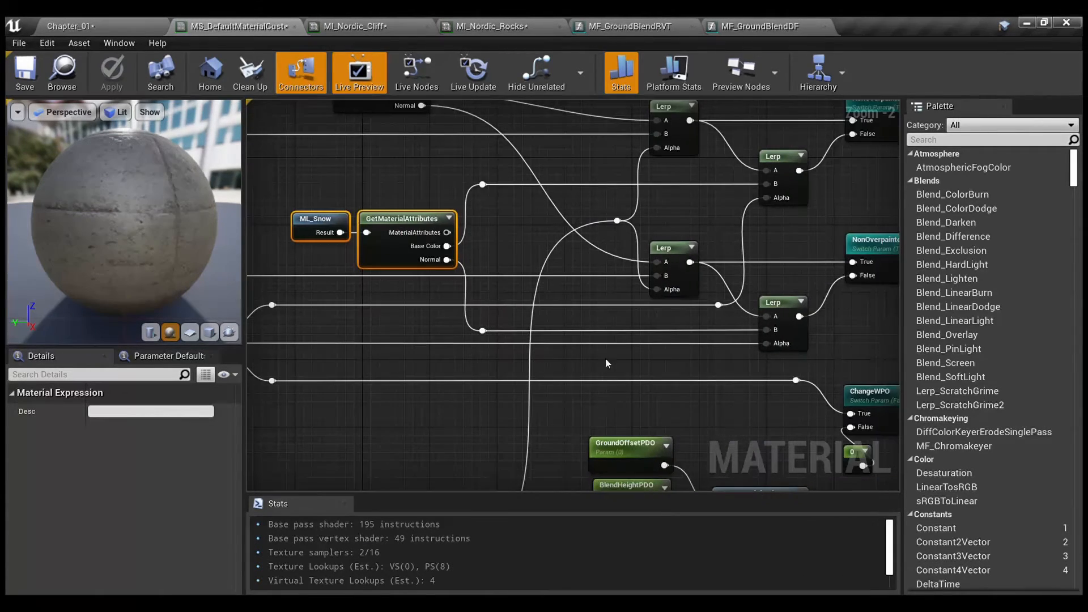
# Clear the node selection and review the layout of the whole master material graph.
pyautogui.scroll(-1, 715, 359)
pyautogui.scroll(-1, 716, 358)
pyautogui.moveTo(709, 354); pyautogui.dragTo(808, 330, button='right')
pyautogui.click(621, 400)
pyautogui.scroll(-1, 621, 401)
pyautogui.moveTo(622, 397); pyautogui.dragTo(677, 422, button='right')
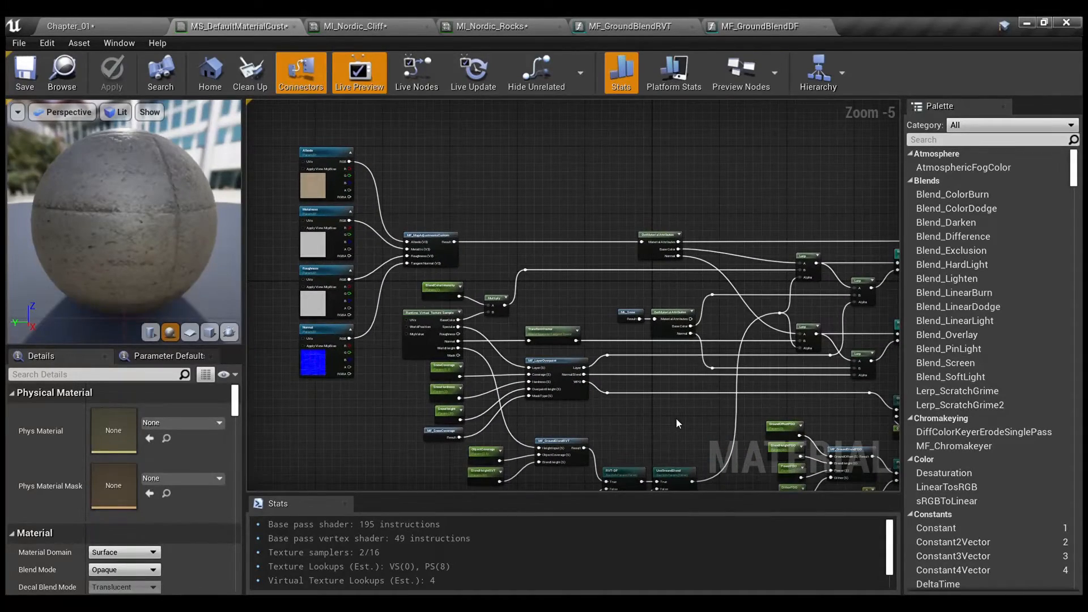
# Return to the Chapter_01 level and switch the viewport's view mode to Lit.
pyautogui.click(134, 17)
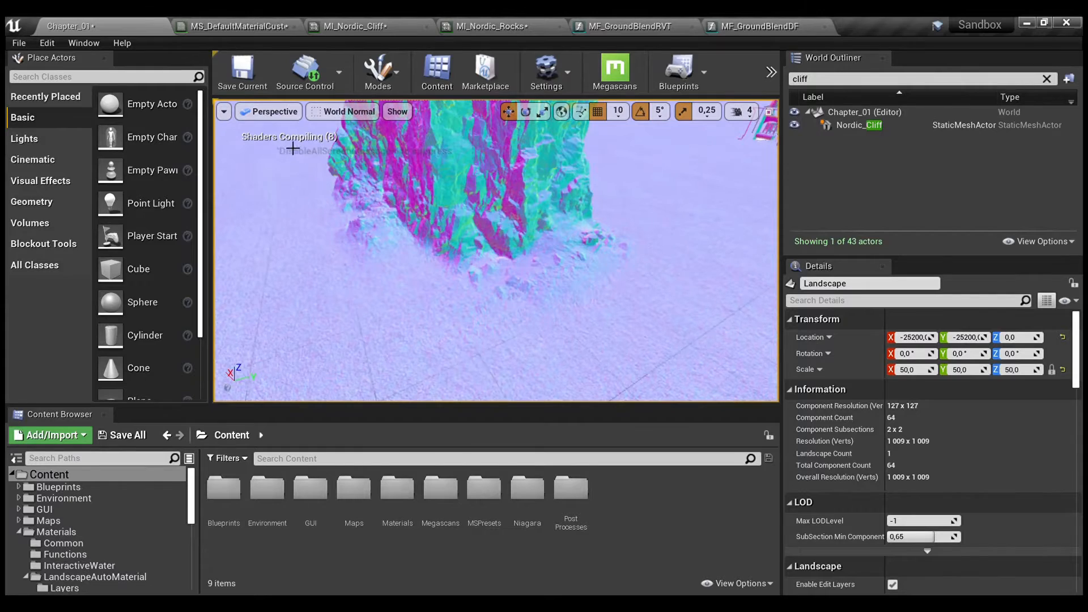
pyautogui.click(372, 112)
pyautogui.click(367, 143)
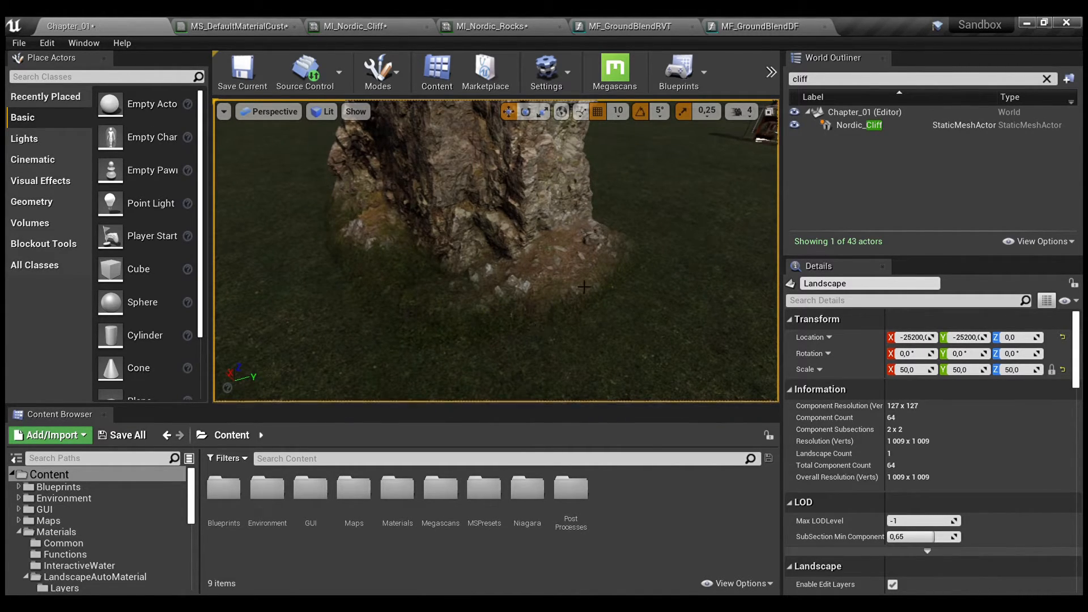
# Select the Nordic_Cliff mesh in the level and raise it to a Z location of 70.
pyautogui.scroll(-6, 536, 217)
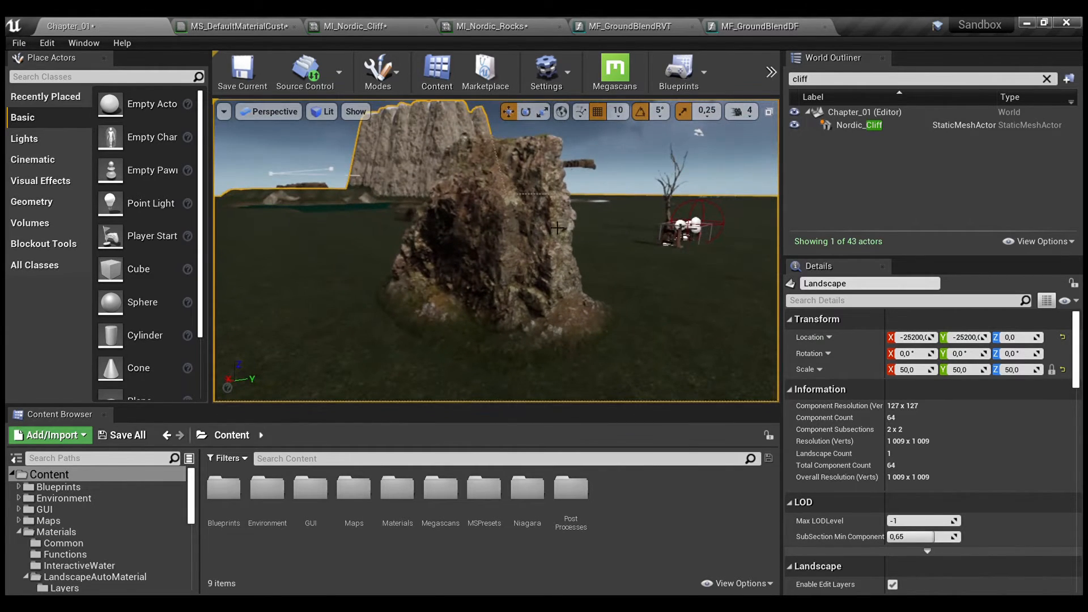
pyautogui.moveTo(621, 288)
pyautogui.mouseDown(button='right')
pyautogui.moveTo(567, 279)
pyautogui.moveTo(550, 298)
pyautogui.moveTo(489, 289)
pyautogui.mouseUp(button='right')
pyautogui.press('w')
pyautogui.press('d')
pyautogui.press('a')
pyautogui.click(529, 282)
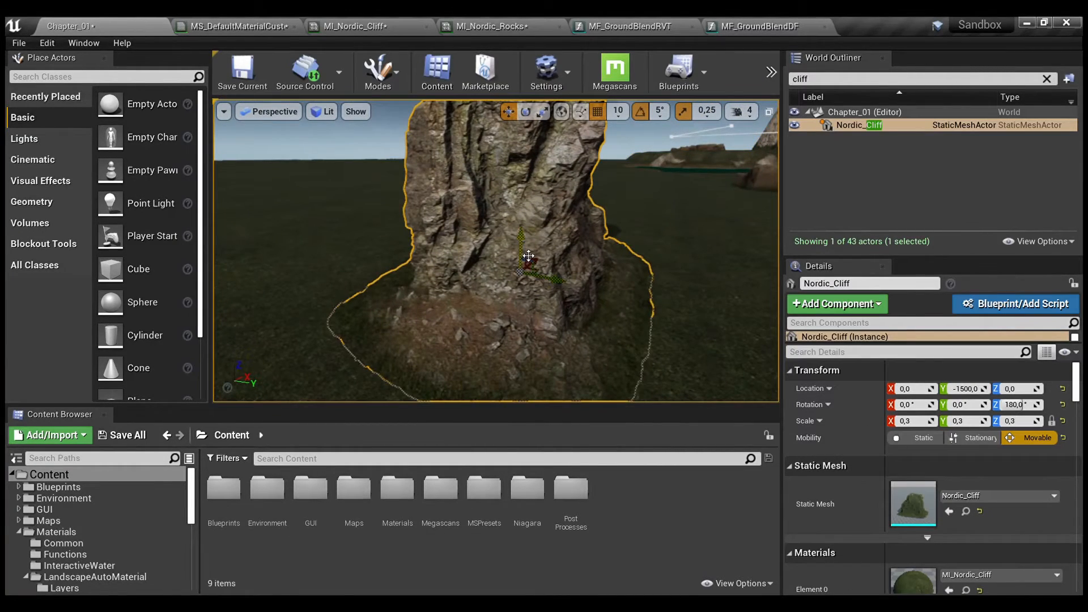
pyautogui.moveTo(518, 240); pyautogui.dragTo(547, 258)
pyautogui.moveTo(550, 266); pyautogui.dragTo(601, 270, button='right')
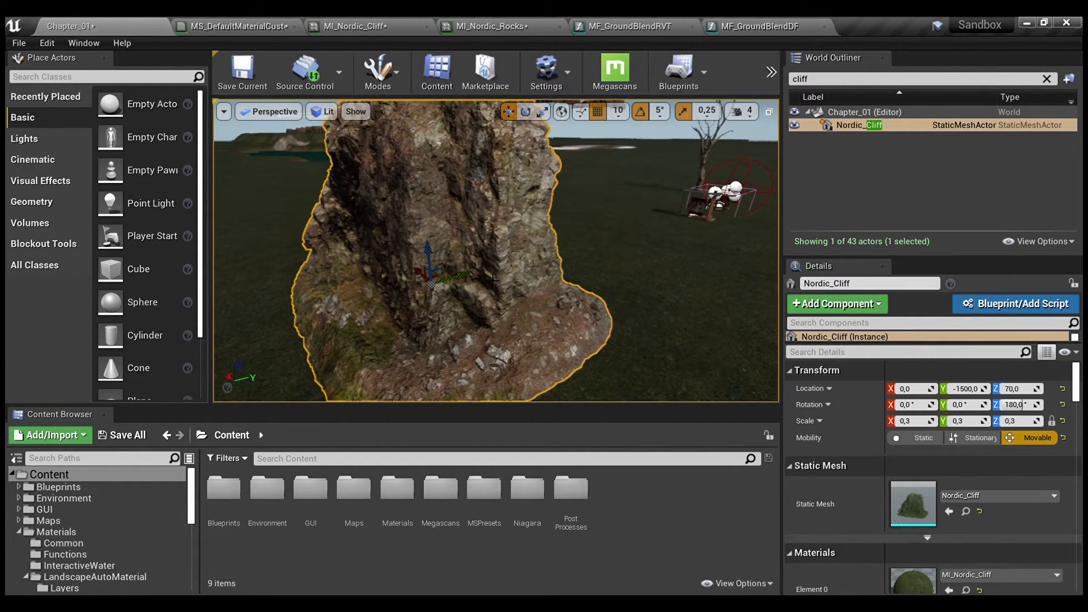
# Lower the Nordic_Cliff mesh into the landscape to a Z location of -20, viewing its blended base from several sides.
pyautogui.moveTo(508, 301); pyautogui.dragTo(584, 305, button='right')
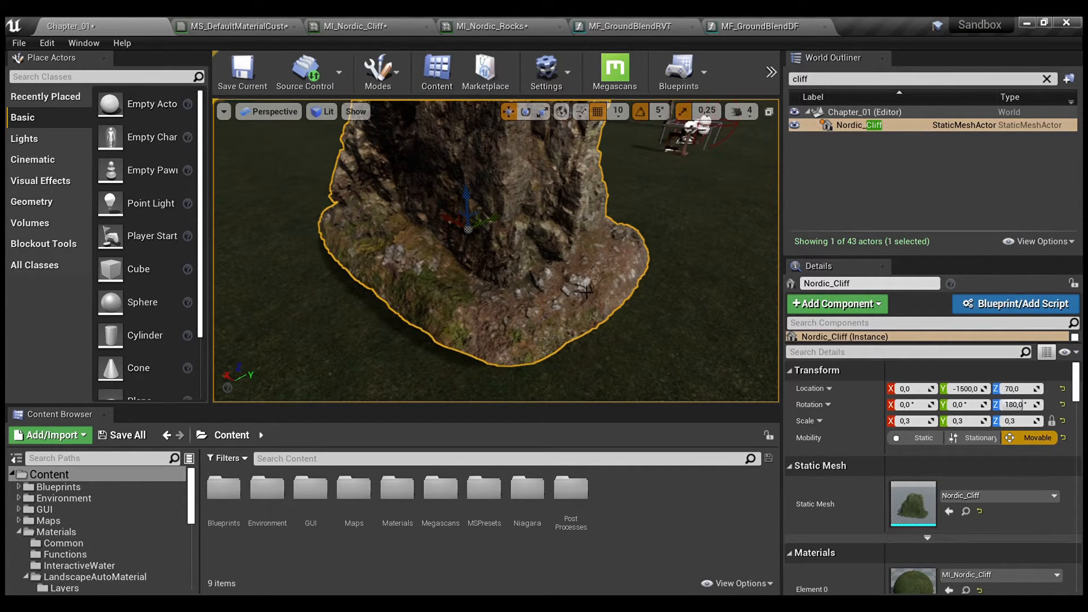
pyautogui.moveTo(468, 197); pyautogui.dragTo(464, 239)
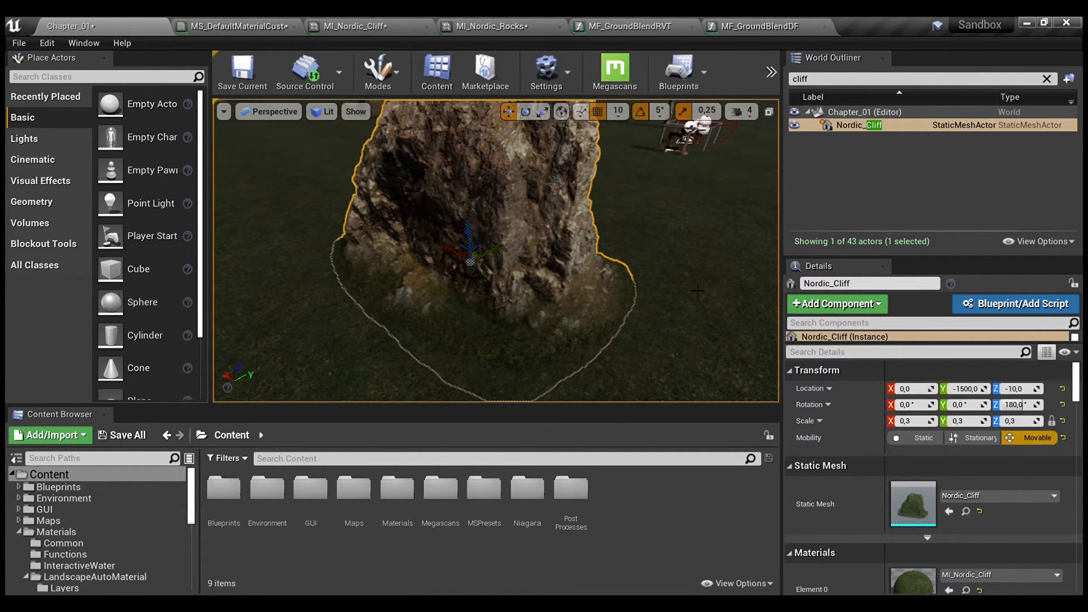
pyautogui.click(698, 291)
pyautogui.keyDown('alt'); pyautogui.moveTo(653, 316); pyautogui.dragTo(627, 301); pyautogui.keyUp('alt')
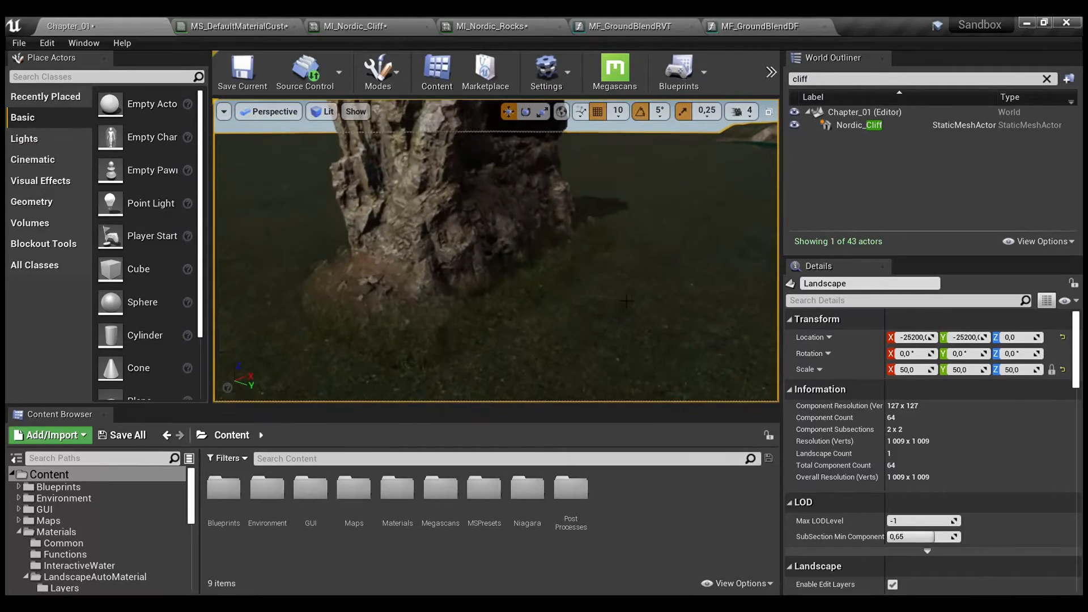
pyautogui.click(476, 225)
pyautogui.moveTo(480, 209); pyautogui.dragTo(479, 217)
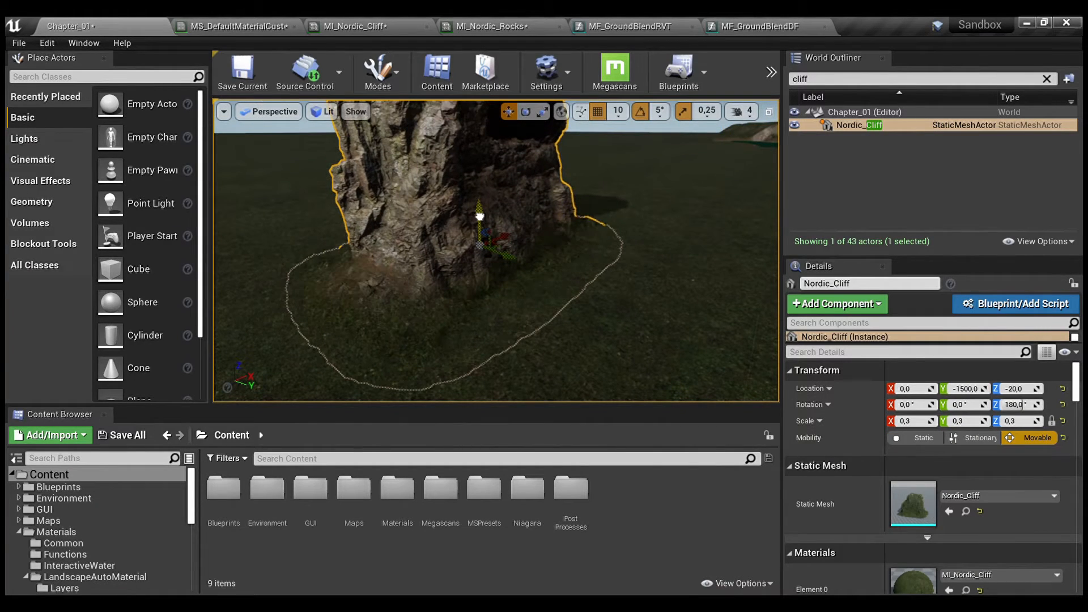
# Raise the Nordic_Rocks7 mesh to a Z location of 60 to view its underside, and lower it back to -20.
pyautogui.click(646, 295)
pyautogui.moveTo(646, 295); pyautogui.dragTo(629, 262, button='right')
pyautogui.press('s')
pyautogui.press('e')
pyautogui.press('d')
pyautogui.press('w')
pyautogui.click(566, 307)
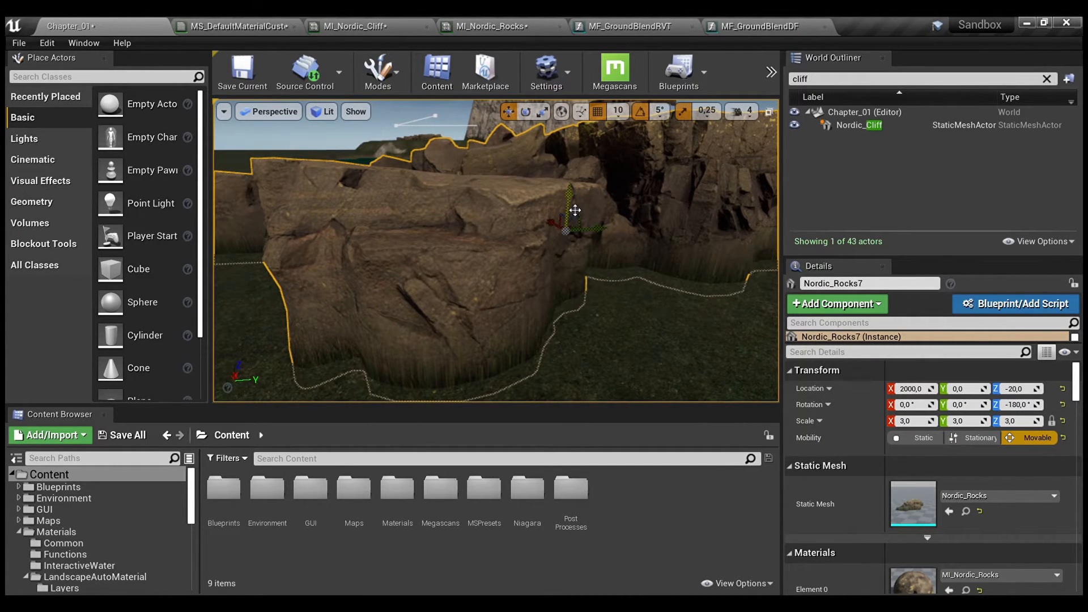
pyautogui.moveTo(573, 211); pyautogui.dragTo(569, 169)
pyautogui.press('a')
pyautogui.moveTo(525, 297); pyautogui.dragTo(681, 282, button='right')
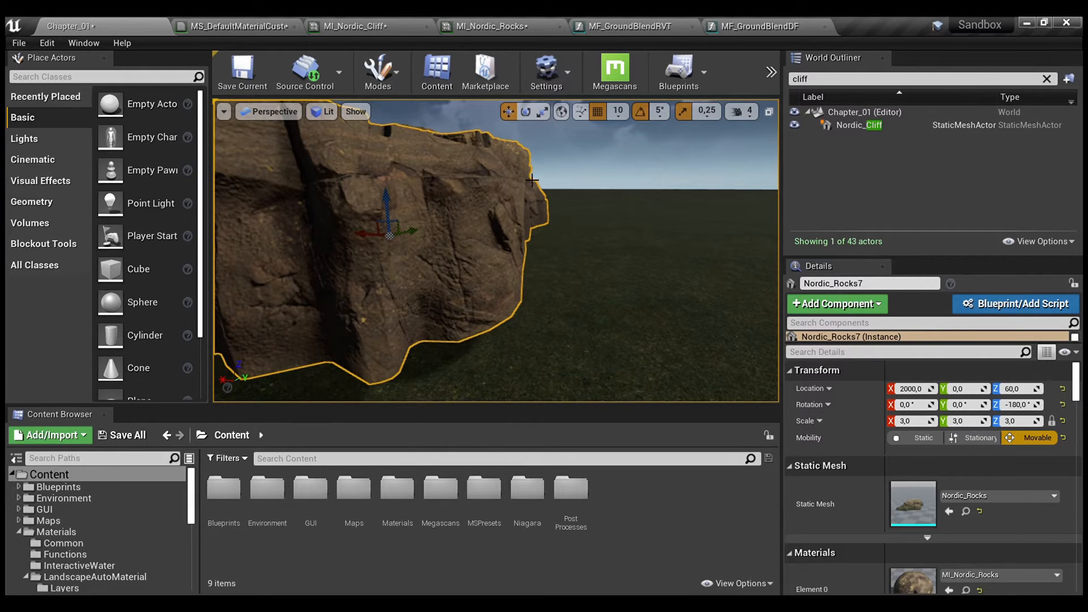
pyautogui.moveTo(389, 199); pyautogui.dragTo(386, 230)
pyautogui.moveTo(588, 286); pyautogui.dragTo(567, 278, button='right')
# Select the Nordic_Cliff mesh and raise it to a Z location of -10.
pyautogui.click(613, 279)
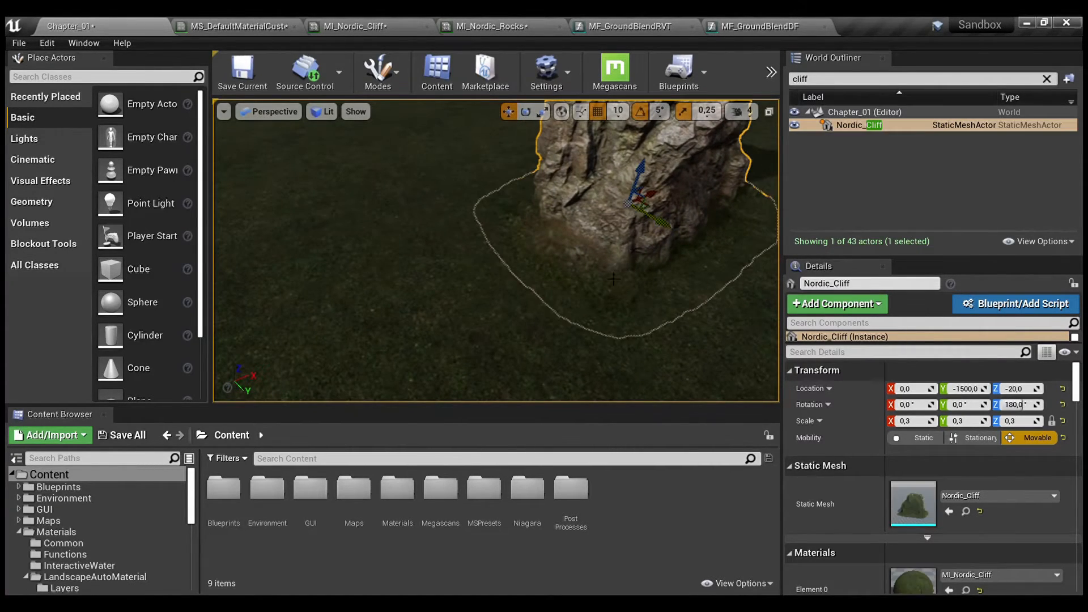
pyautogui.moveTo(637, 180); pyautogui.dragTo(639, 174)
pyautogui.click(637, 351)
# Examine the ground blend along the base of Nordic_Rocks7, both up close and from farther away.
pyautogui.moveTo(637, 350); pyautogui.dragTo(694, 296, button='right')
pyautogui.press('w')
pyautogui.press('w')
pyautogui.moveTo(516, 346); pyautogui.dragTo(521, 342, button='right')
pyautogui.press('q')
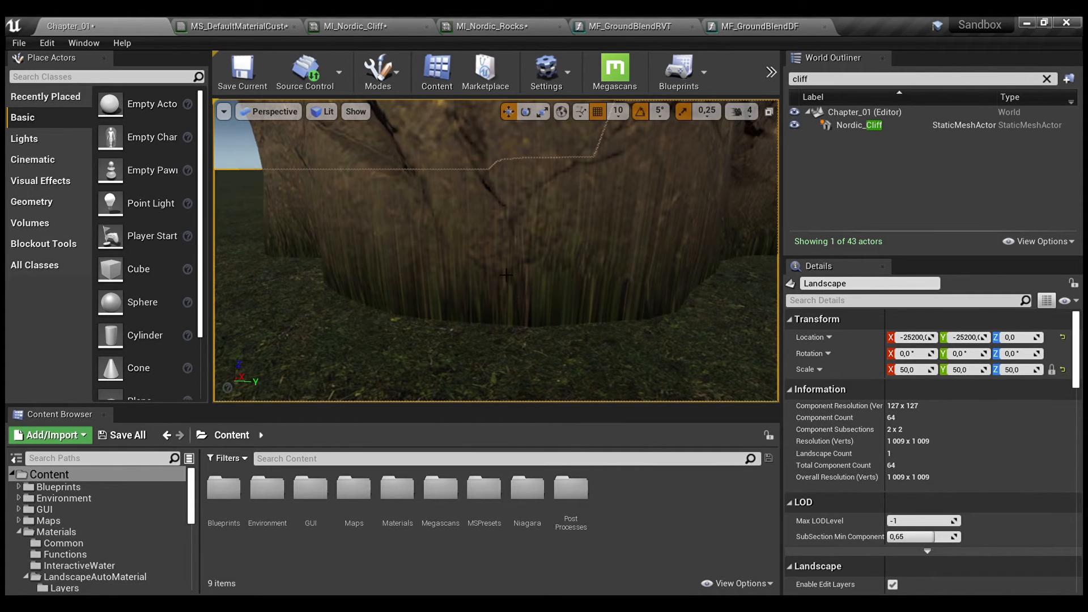
pyautogui.scroll(-6, 506, 274)
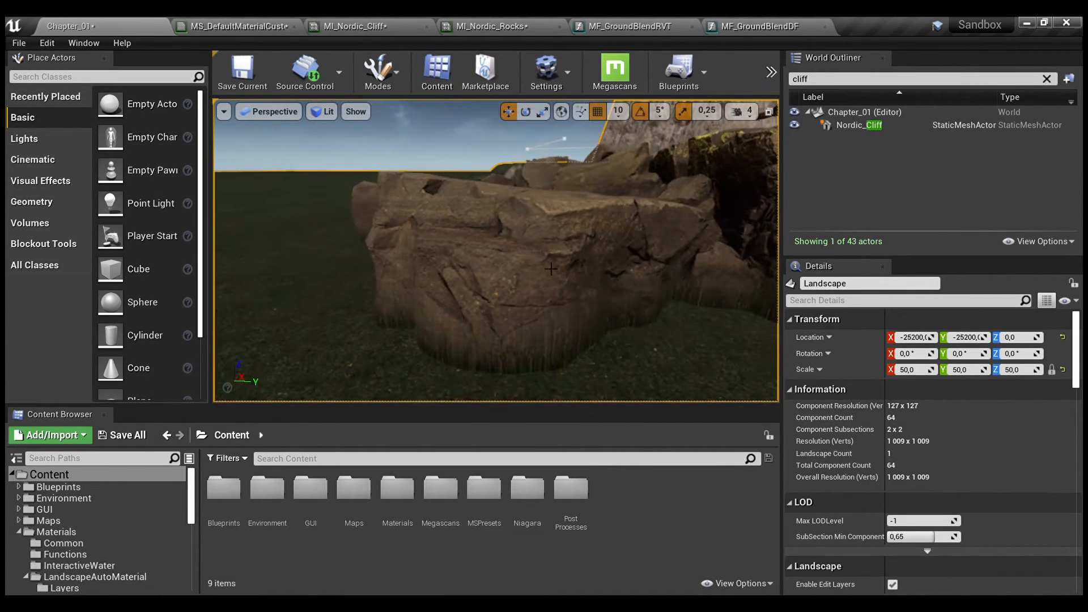
pyautogui.click(558, 254)
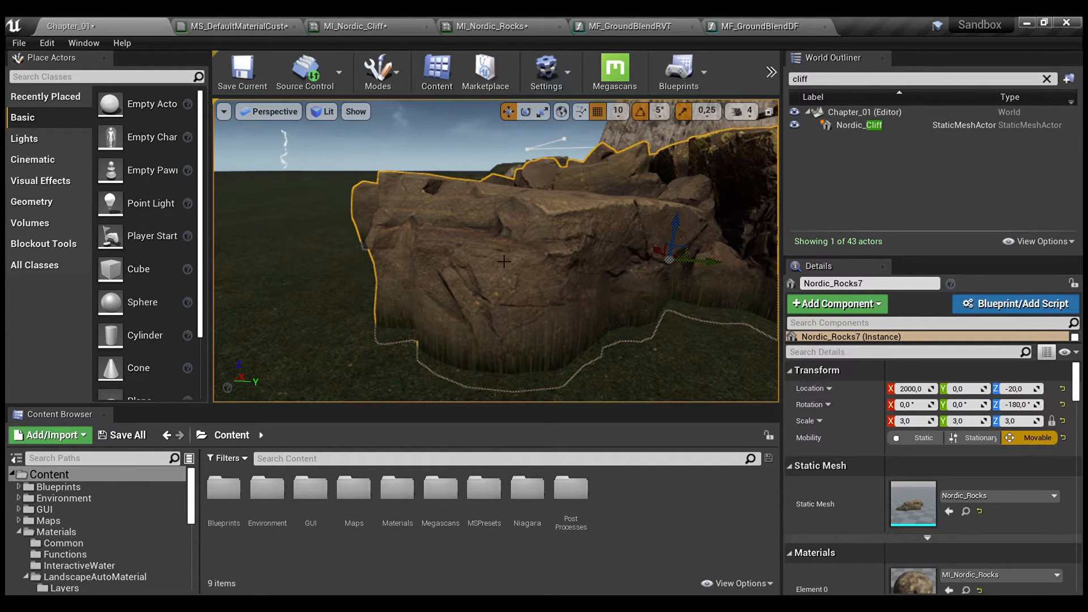
pyautogui.press('w')
pyautogui.moveTo(521, 375); pyautogui.dragTo(456, 267, button='right')
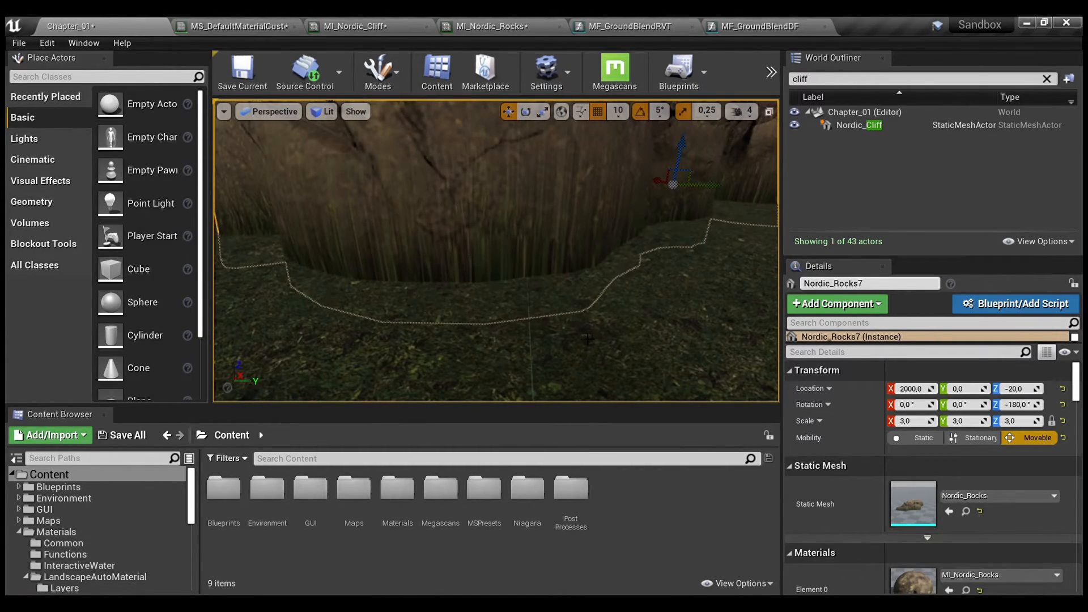
pyautogui.press('f')
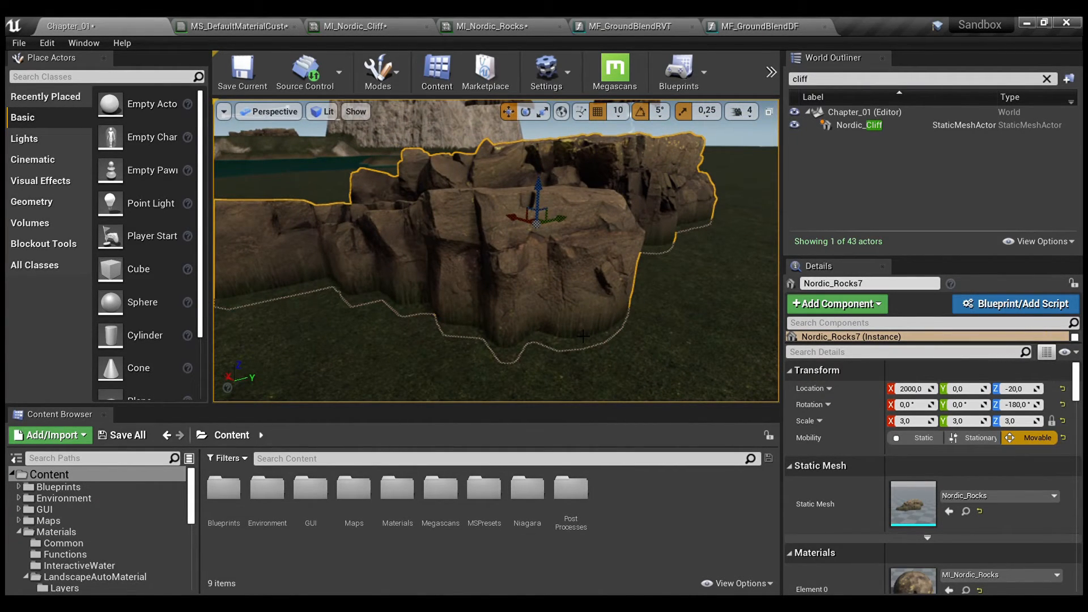
pyautogui.press('s')
pyautogui.moveTo(584, 336); pyautogui.dragTo(544, 322, button='right')
pyautogui.press('w')
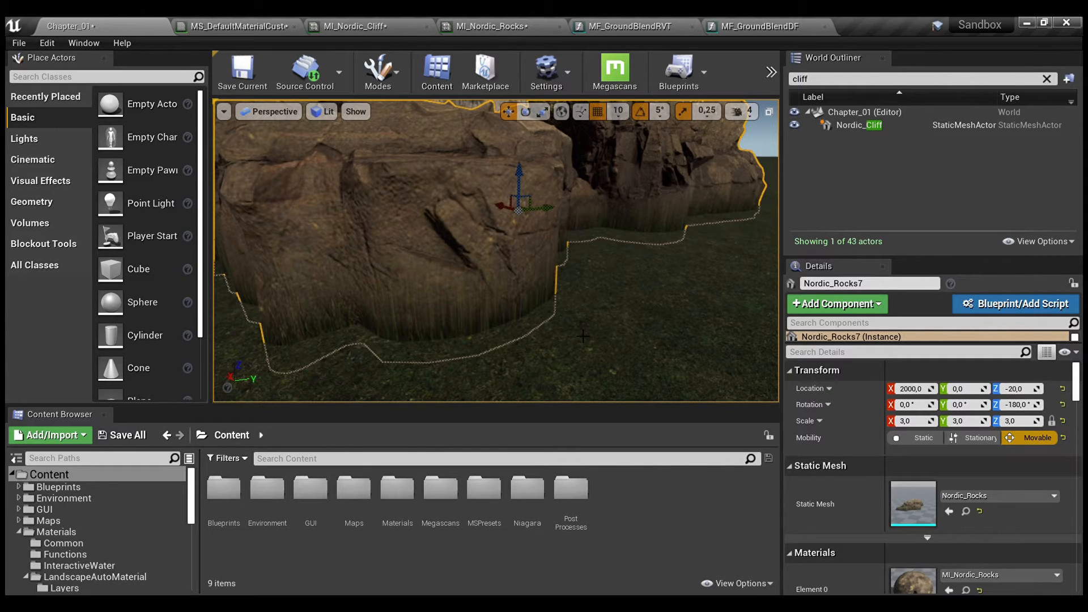
pyautogui.press('s')
pyautogui.moveTo(514, 227); pyautogui.dragTo(514, 230, button='right')
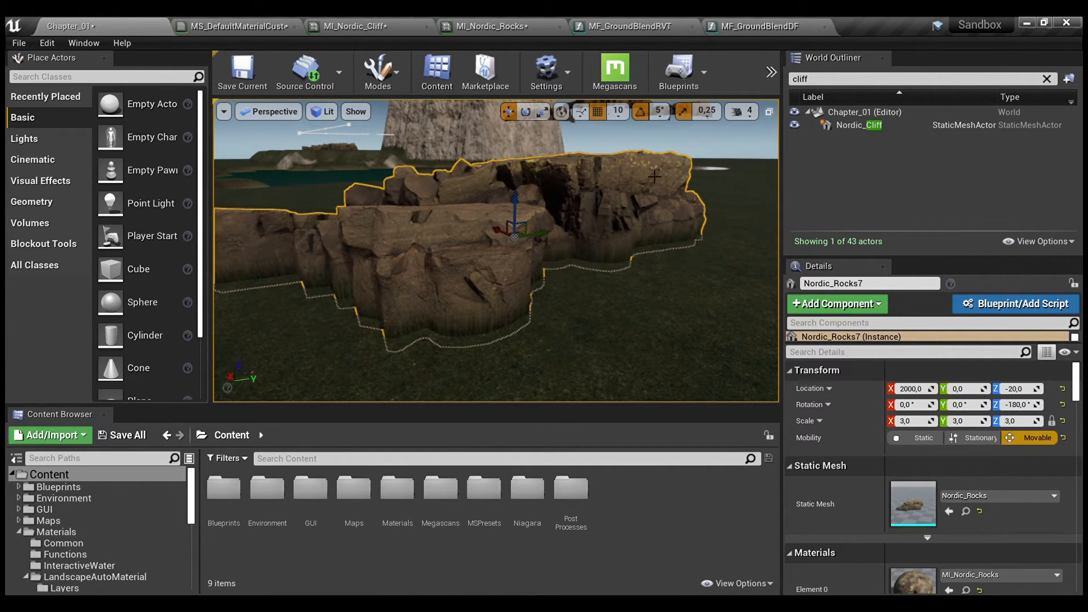
# Switch to the MI_Nordic_Rocks material instance and disable UseGroundBlend in the GroundBlend group.
pyautogui.click(737, 26)
pyautogui.click(624, 26)
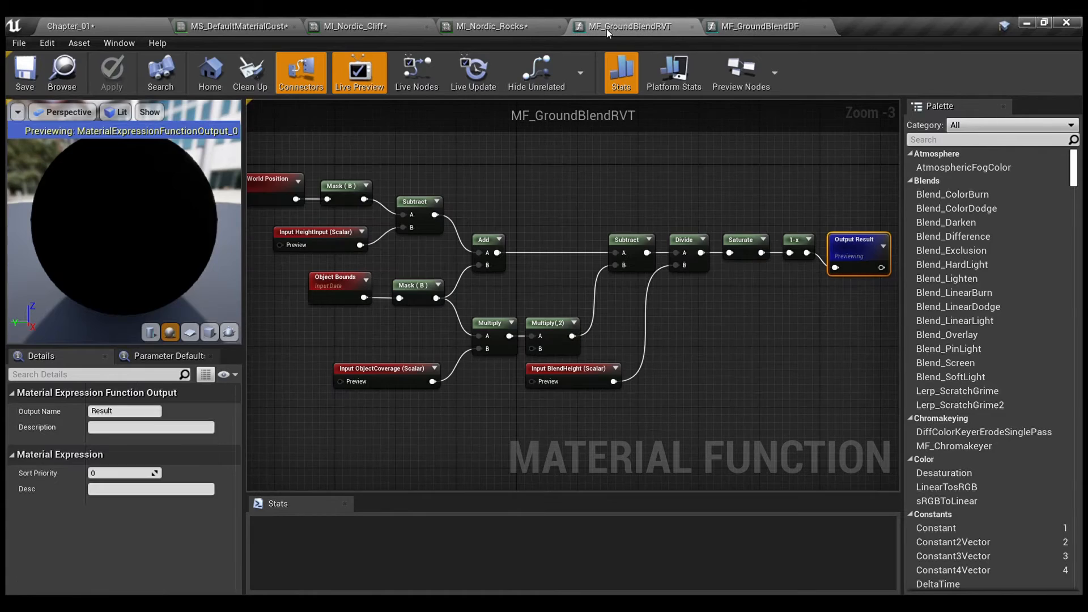
pyautogui.click(486, 29)
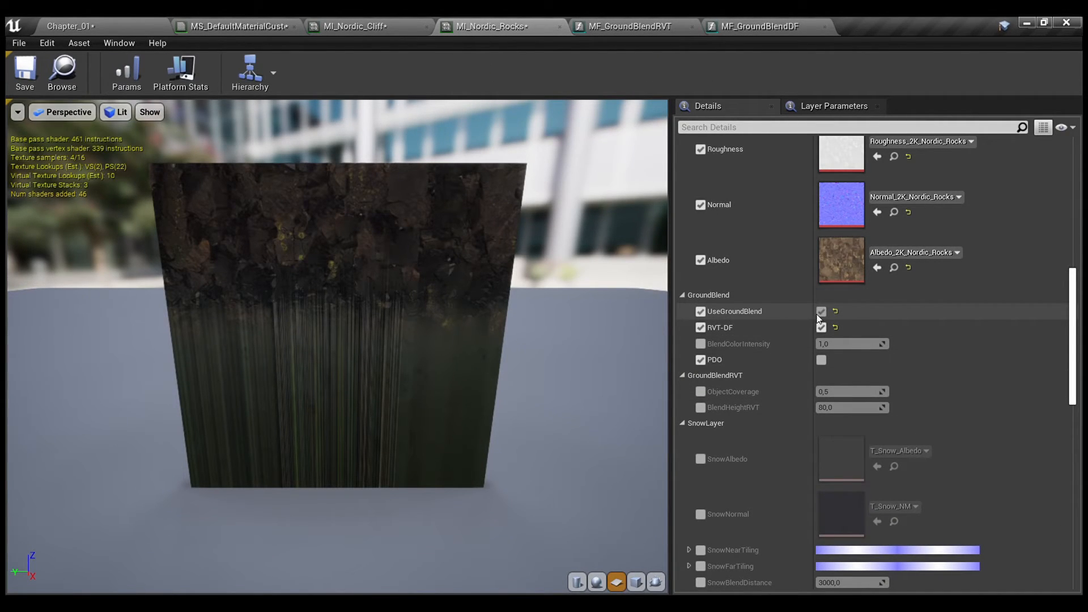
pyautogui.click(822, 312)
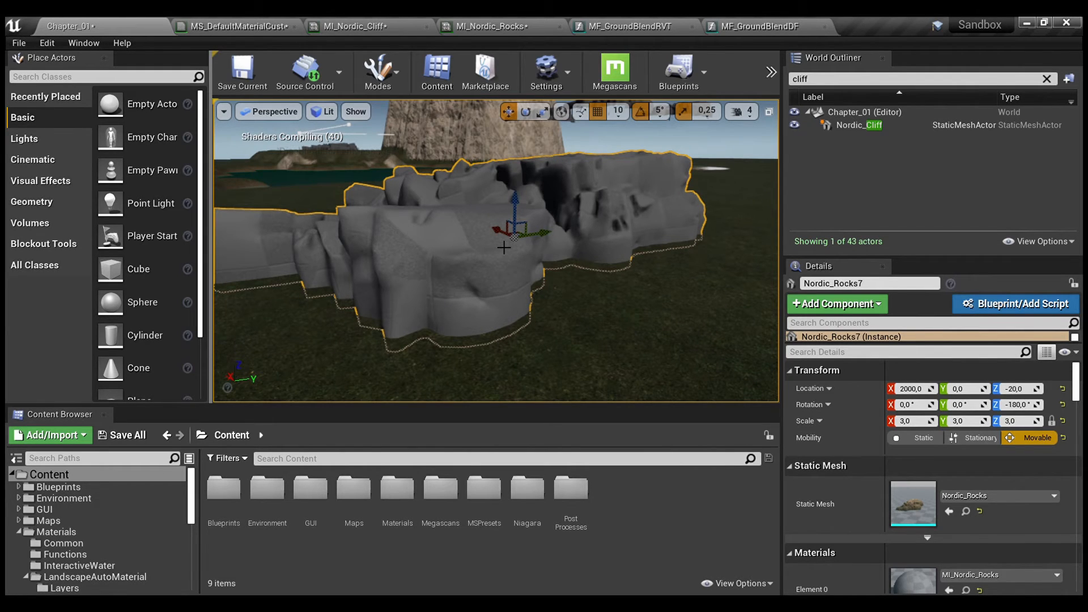
# In the Chapter_01 level, select the standalone Nordic_Cliff and view how its base sits in the grass.
pyautogui.press('s')
pyautogui.moveTo(507, 269); pyautogui.dragTo(283, 270, button='right')
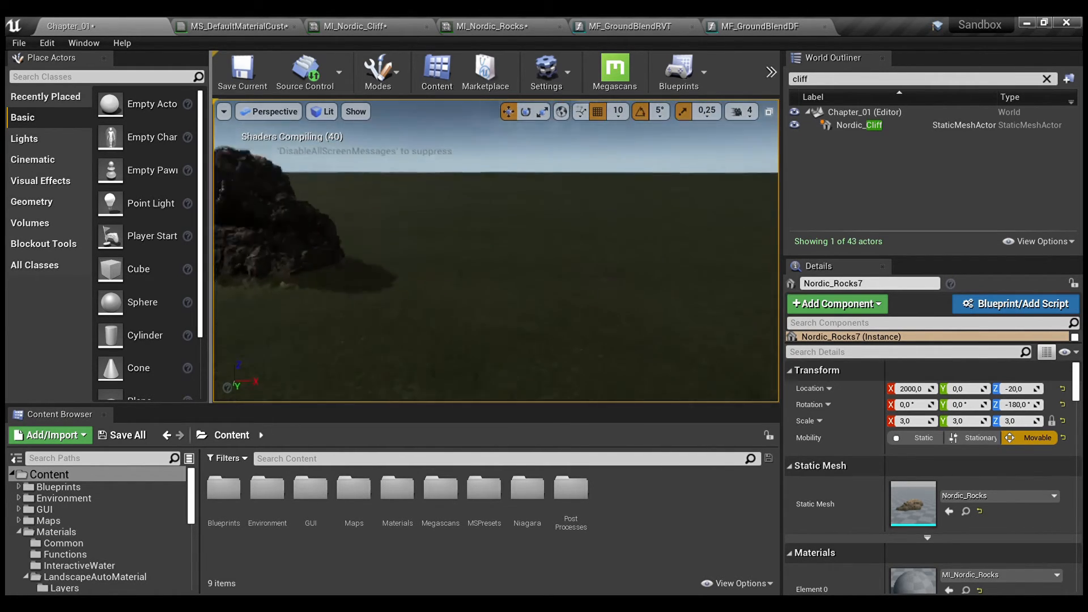
pyautogui.moveTo(687, 316); pyautogui.dragTo(567, 312, button='right')
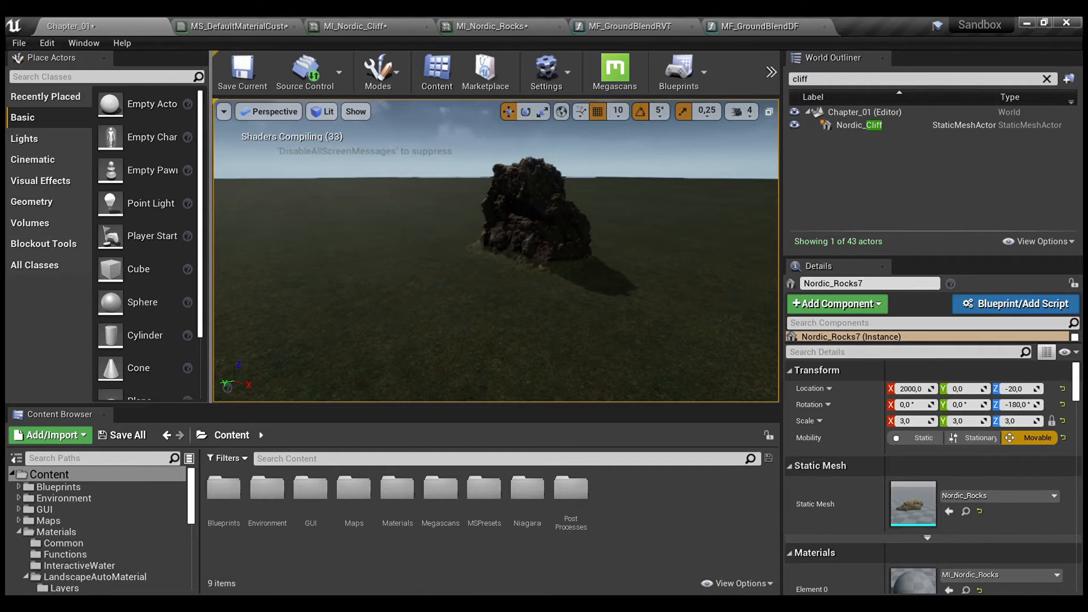
pyautogui.click(539, 238)
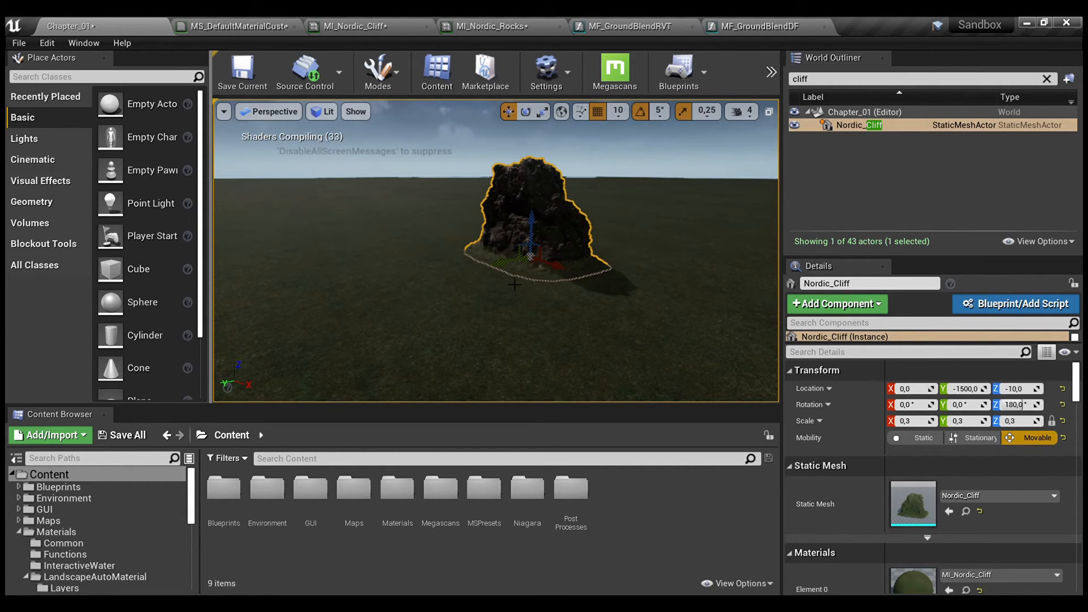
pyautogui.moveTo(528, 274); pyautogui.dragTo(774, 284, button='right')
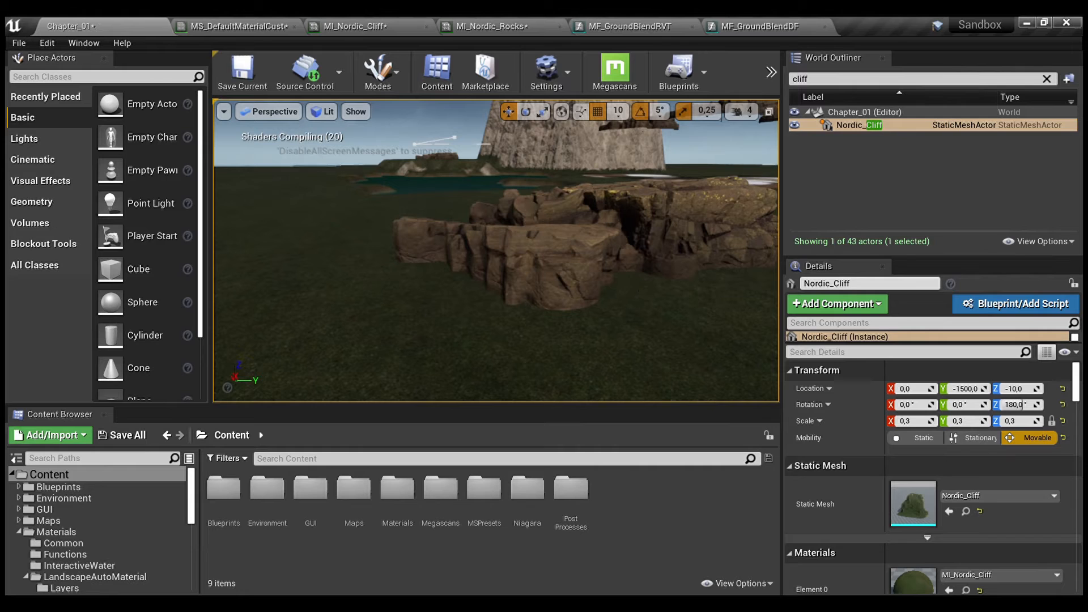
# Examine where the base of Nordic_Rocks7 meets the grass with UseGroundBlend disabled, up close and from a distance.
pyautogui.press('w')
pyautogui.moveTo(496, 251); pyautogui.dragTo(524, 255, button='right')
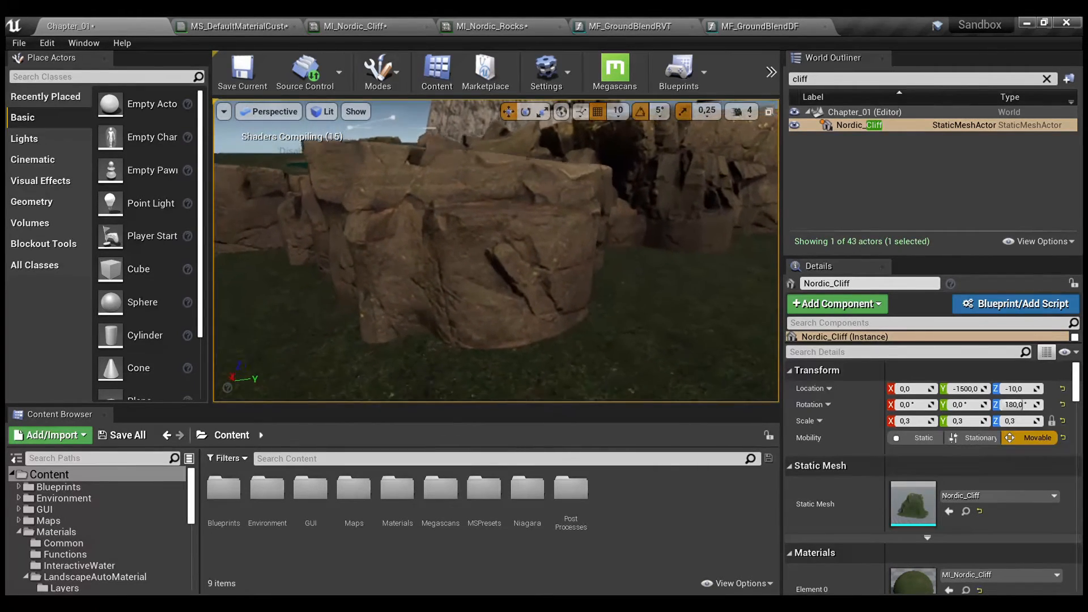
pyautogui.moveTo(648, 287)
pyautogui.mouseDown(button='right')
pyautogui.moveTo(640, 301)
pyautogui.moveTo(648, 287)
pyautogui.mouseUp(button='right')
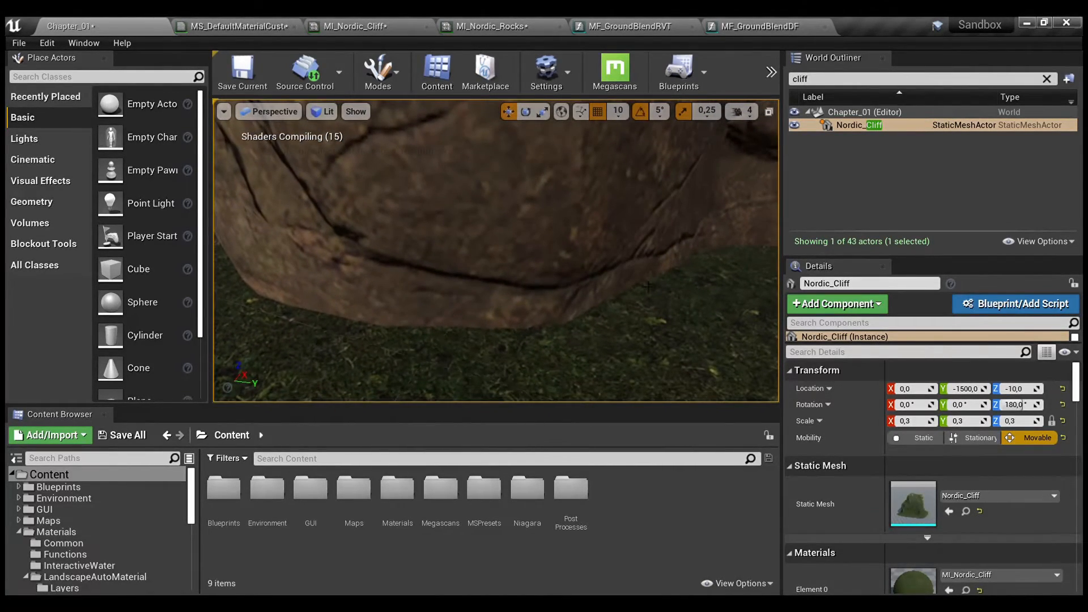
pyautogui.click(615, 339)
pyautogui.moveTo(615, 339); pyautogui.dragTo(672, 309, button='right')
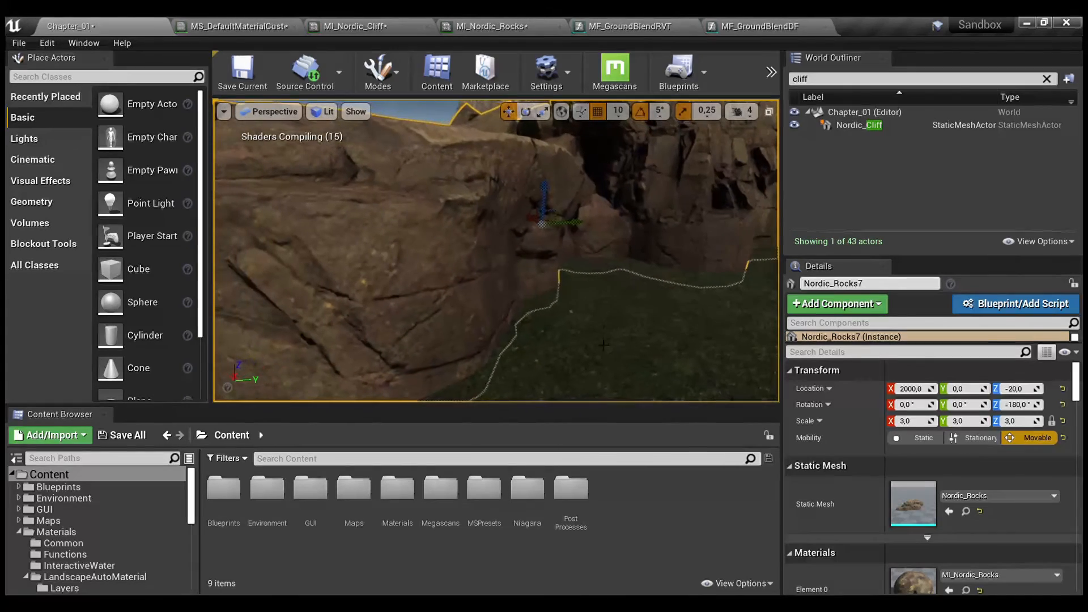
pyautogui.click(615, 339)
pyautogui.moveTo(615, 339); pyautogui.dragTo(590, 340, button='right')
pyautogui.moveTo(496, 251); pyautogui.dragTo(465, 260, button='right')
pyautogui.moveTo(604, 335); pyautogui.dragTo(604, 335, button='right')
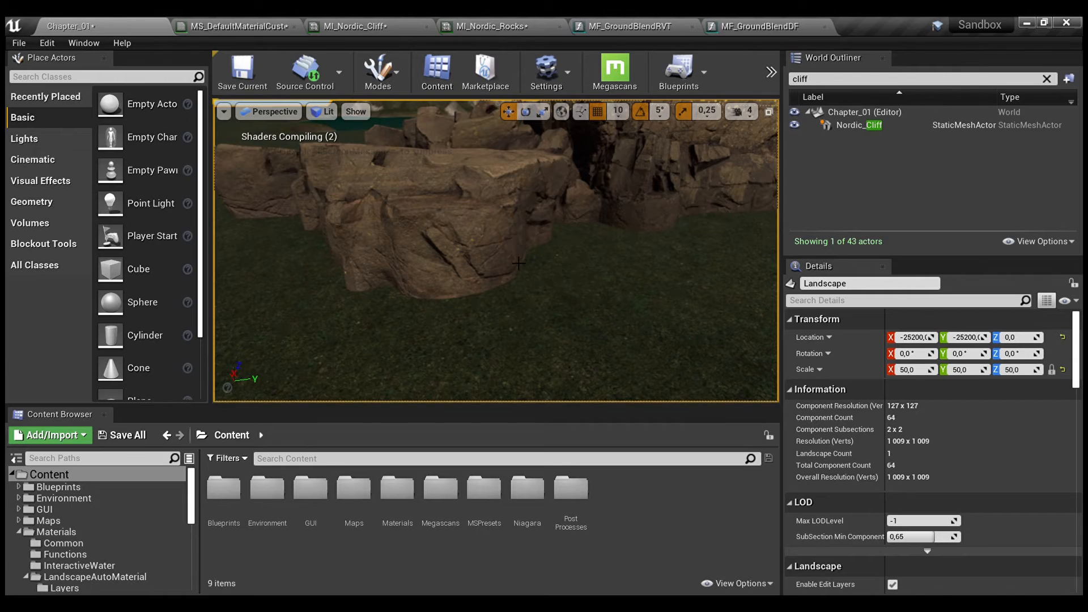
pyautogui.click(491, 248)
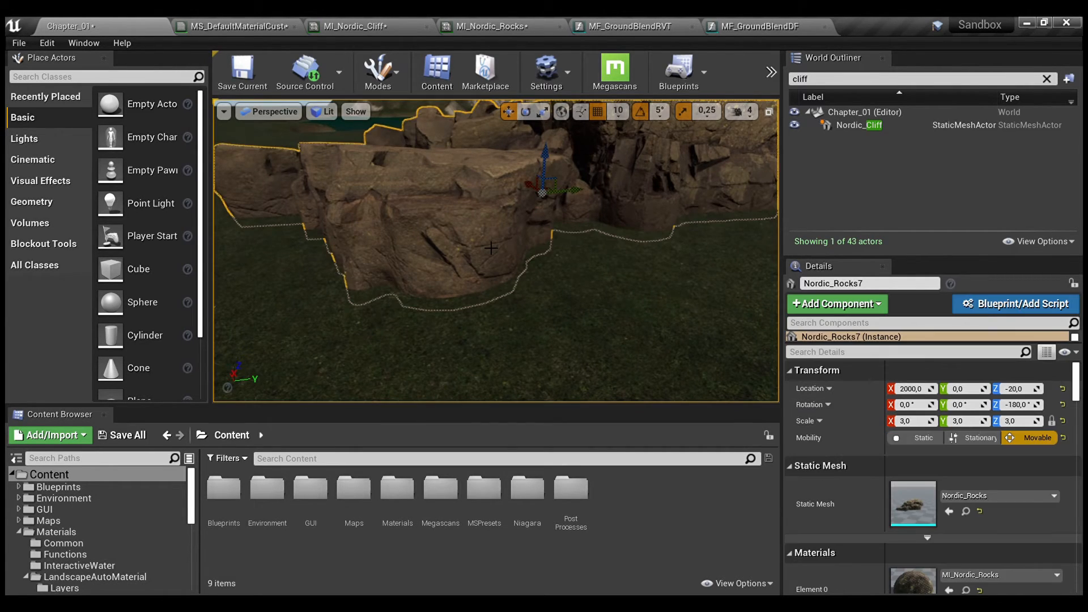
pyautogui.click(592, 319)
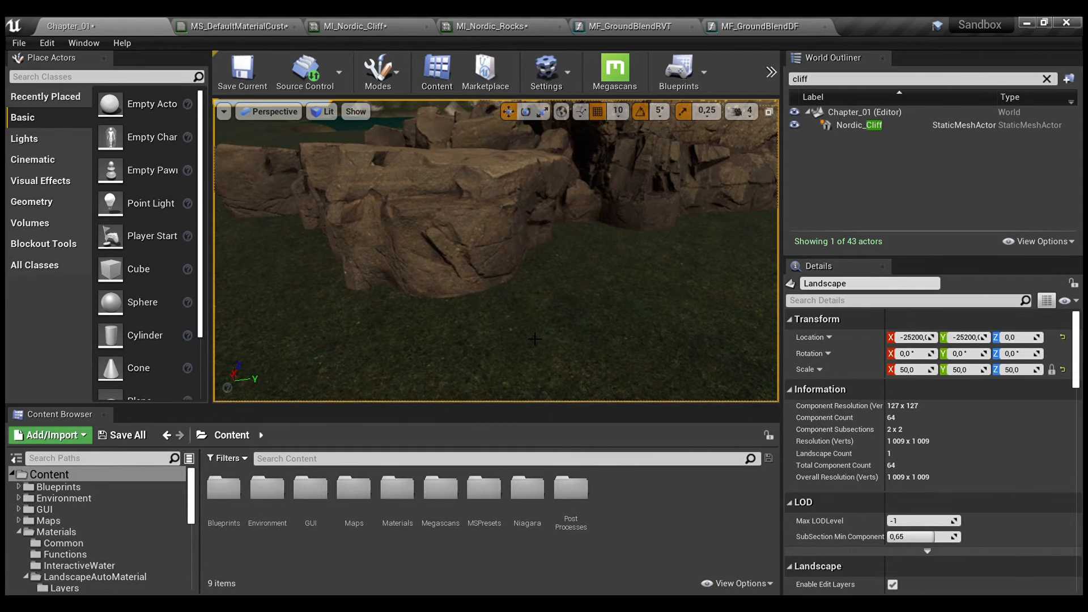
pyautogui.press('s')
pyautogui.moveTo(554, 298); pyautogui.dragTo(561, 319, button='right')
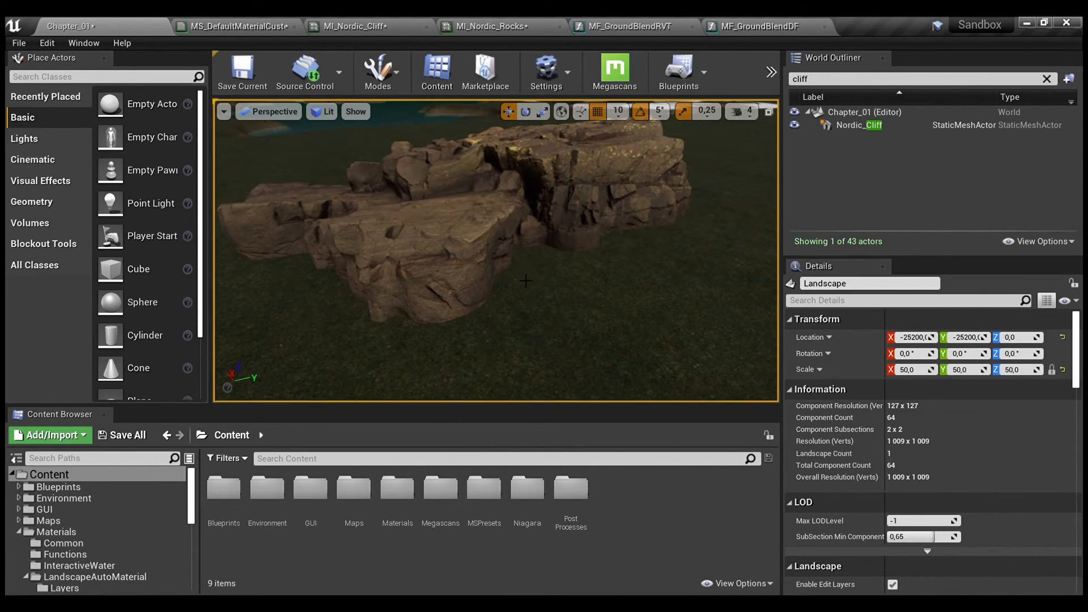
# Go to the underwater rocks, find the BP_InteractiveWater actor by filtering the level's actors for "water", and delete it.
pyautogui.moveTo(566, 297)
pyautogui.mouseDown(button='right')
pyautogui.moveTo(547, 286)
pyautogui.moveTo(564, 296)
pyautogui.moveTo(557, 268)
pyautogui.moveTo(567, 303)
pyautogui.moveTo(567, 284)
pyautogui.mouseUp(button='right')
pyautogui.press('w')
pyautogui.press('w')
pyautogui.click(817, 84)
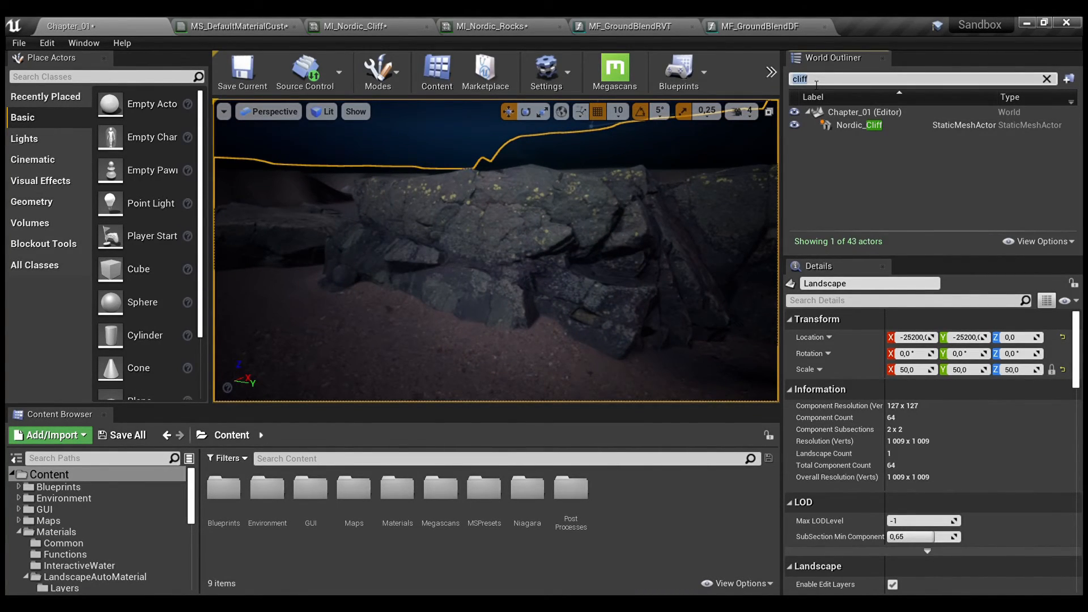
pyautogui.write('water')
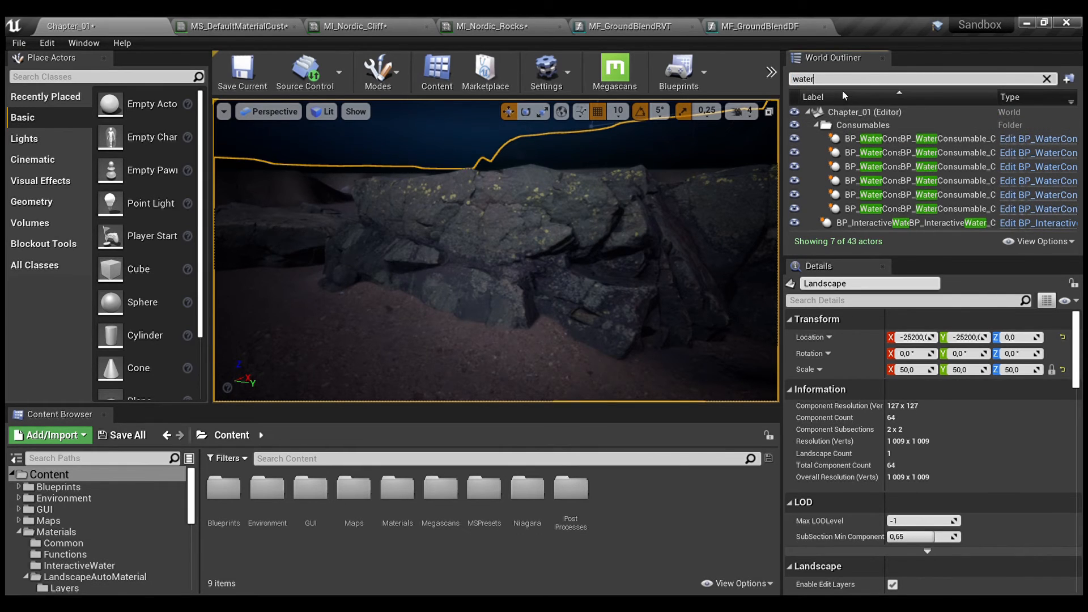
pyautogui.click(864, 223)
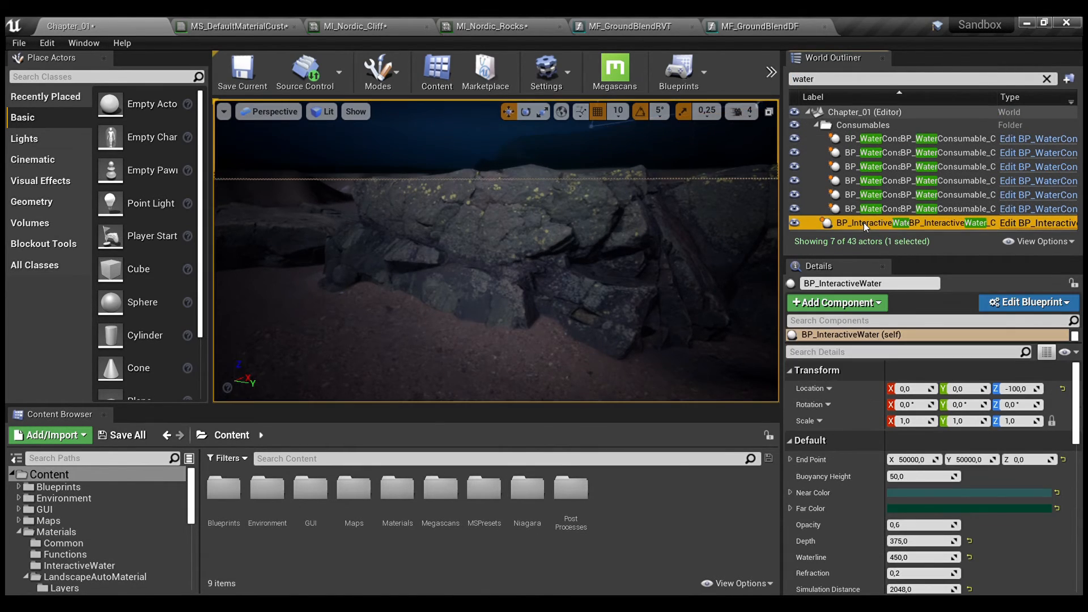
pyautogui.press('Delete')
# Inspect the Nordic_Rocks mesh where it meets the brown ground, and return to its MI_Nordic_Rocks material instance.
pyautogui.click(560, 319)
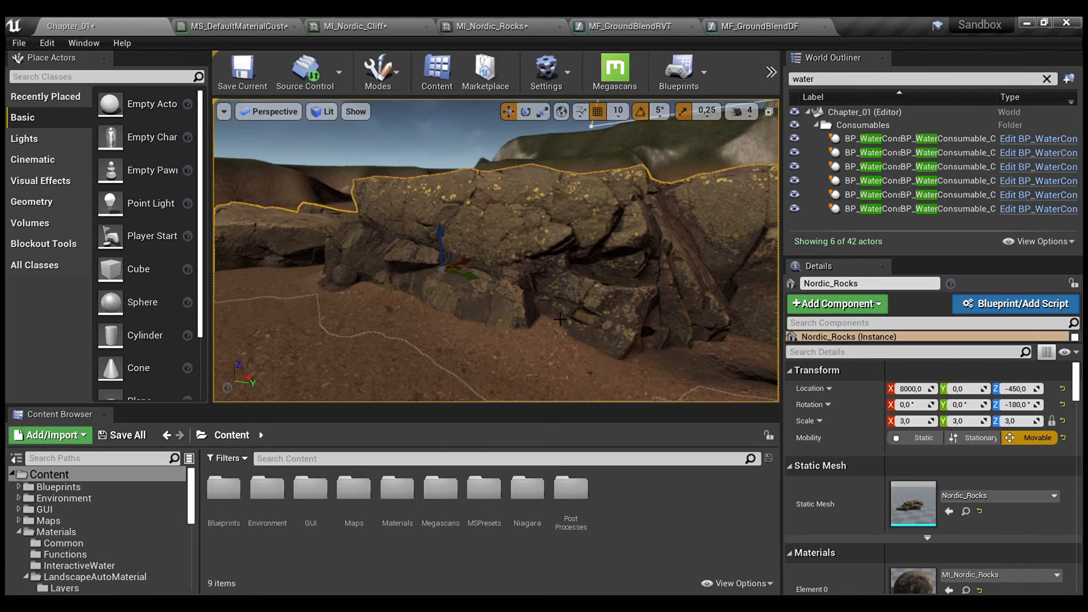
pyautogui.scroll(4, 560, 319)
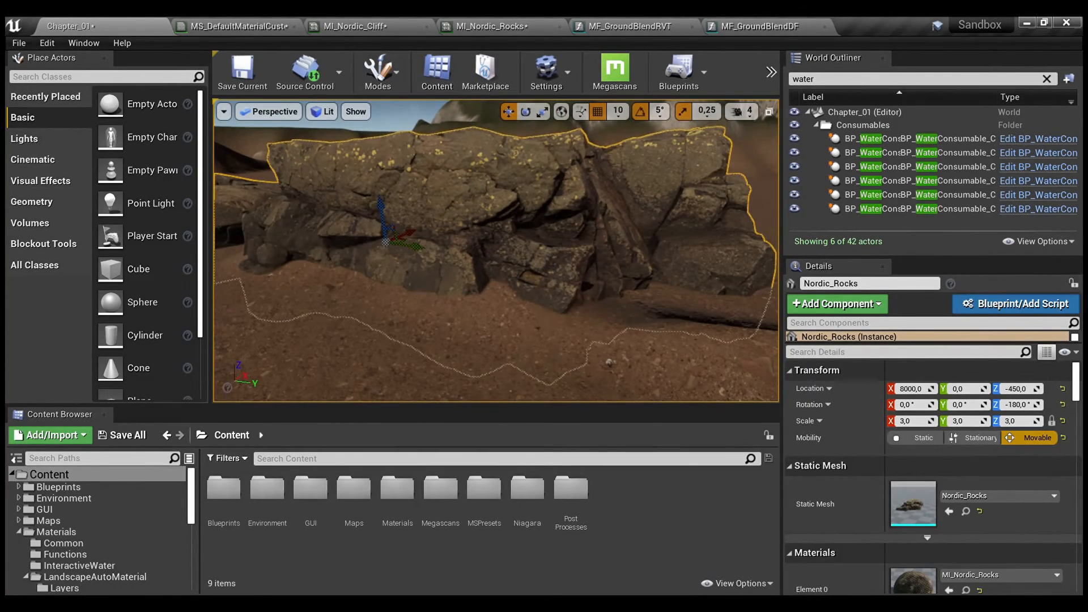
pyautogui.press('Escape')
pyautogui.moveTo(560, 319); pyautogui.dragTo(500, 237, button='right')
pyautogui.click(499, 237)
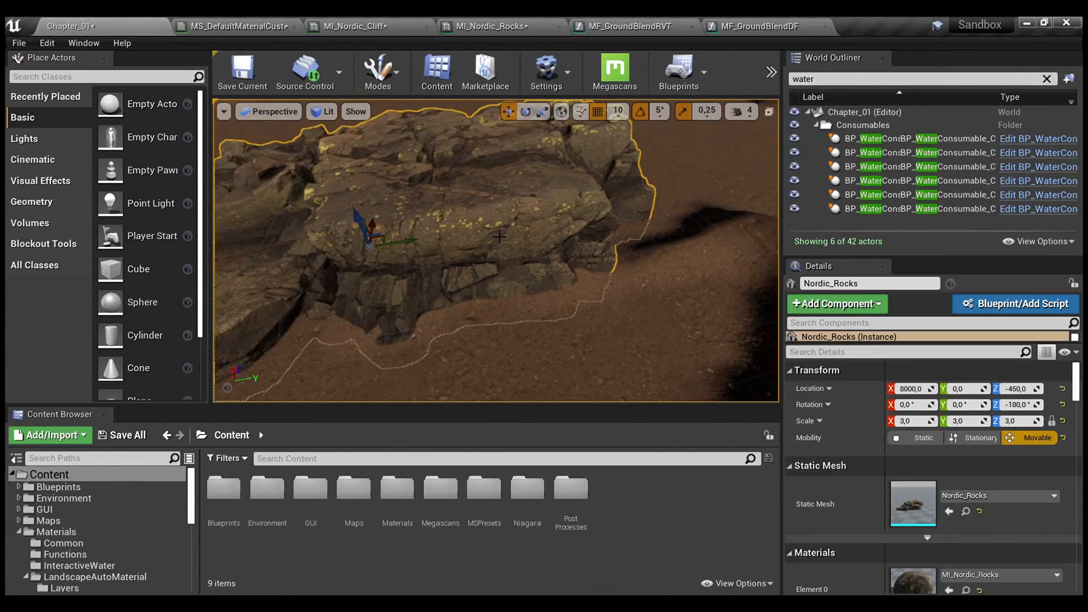
pyautogui.click(511, 26)
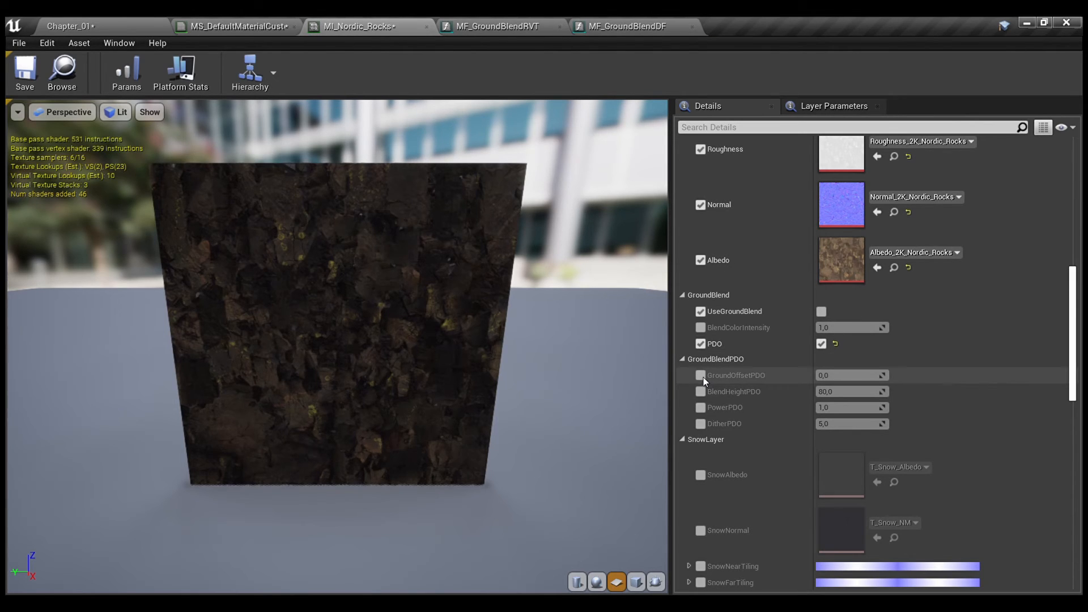
# Enable the GroundOffsetPDO, BlendHeightPDO, PowerPDO and DitherPDO overrides in MI_Nordic_Rocks and set DitherPDO to 10.
pyautogui.click(700, 375)
pyautogui.click(700, 392)
pyautogui.click(701, 408)
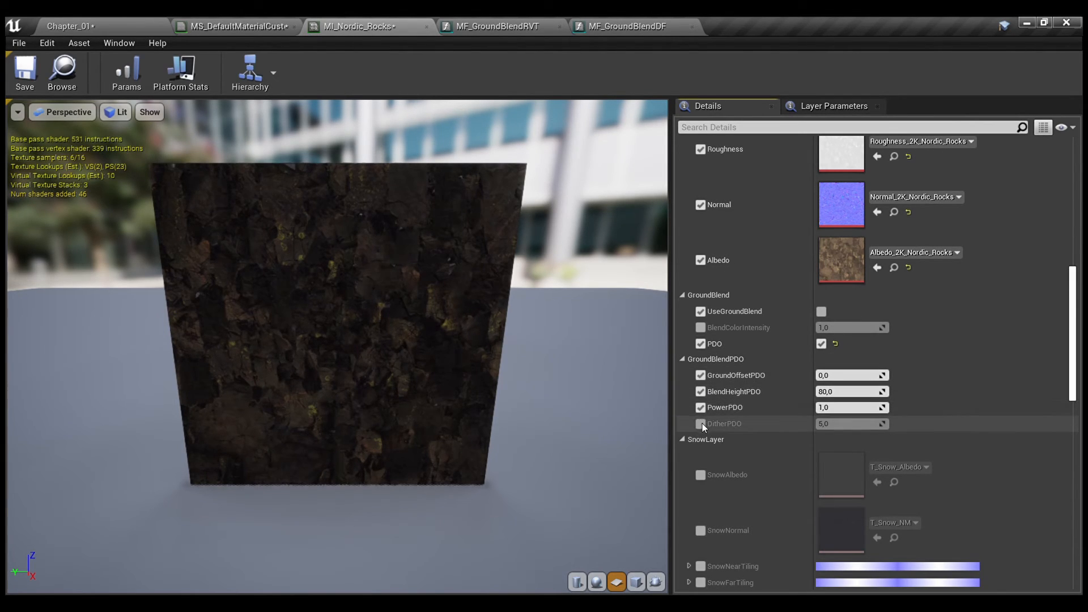
pyautogui.click(700, 424)
pyautogui.click(829, 425)
pyautogui.write('10')
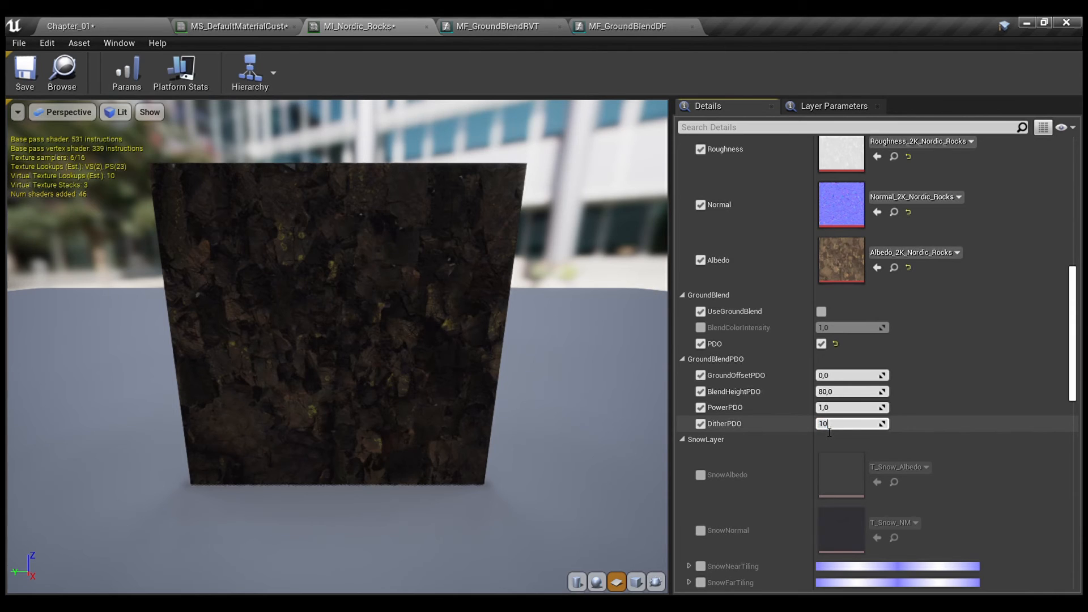
pyautogui.press('Return')
# In the Chapter_01 level, raise the Nordic_Rocks mesh to a Z location of -410.
pyautogui.click(119, 20)
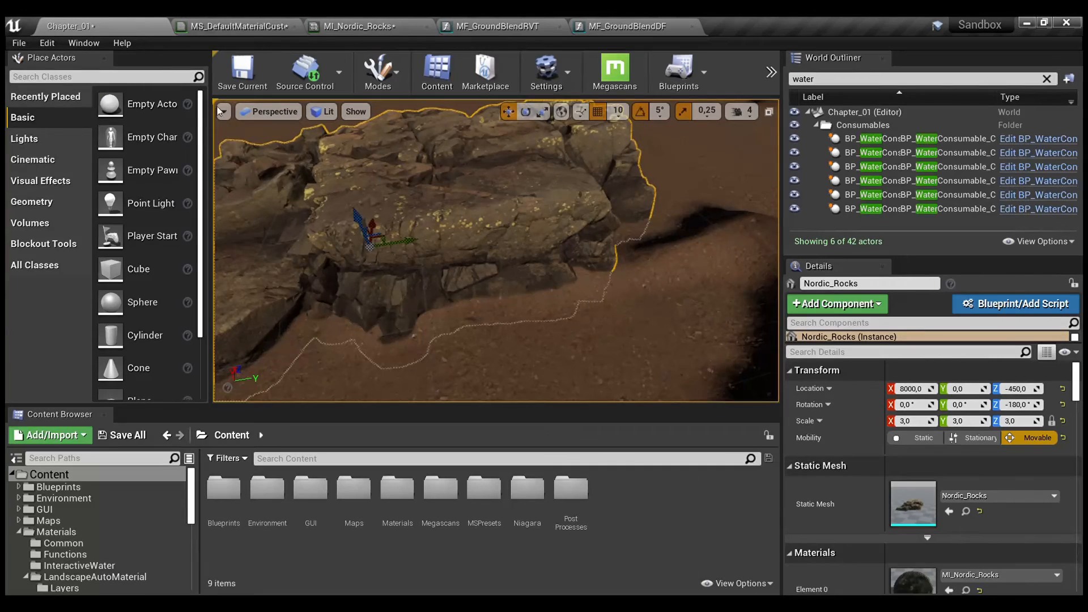
pyautogui.moveTo(497, 250); pyautogui.dragTo(524, 254, button='right')
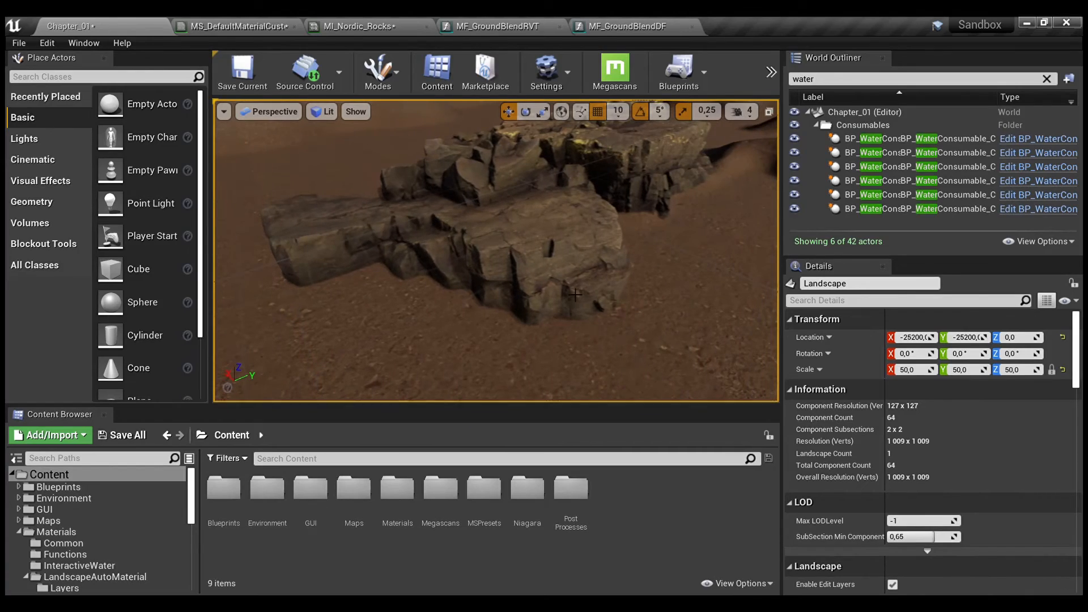
pyautogui.click(545, 197)
pyautogui.moveTo(554, 175); pyautogui.dragTo(550, 160)
pyautogui.click(677, 285)
pyautogui.click(605, 274)
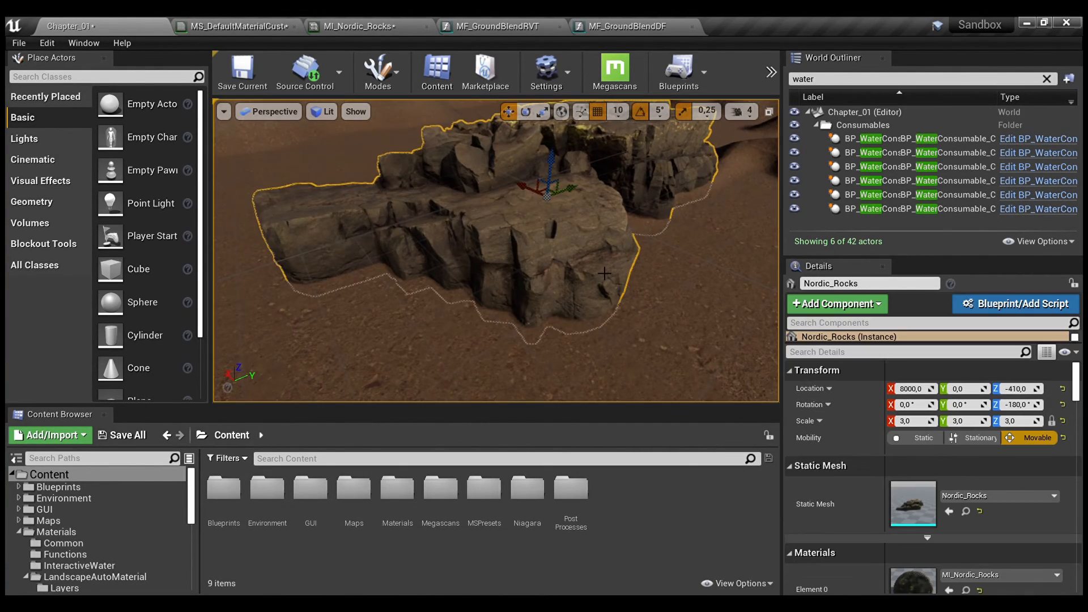
# Disable PDO in MI_Nordic_Rocks and inspect up close in the level where the rocks meet the ground.
pyautogui.click(363, 28)
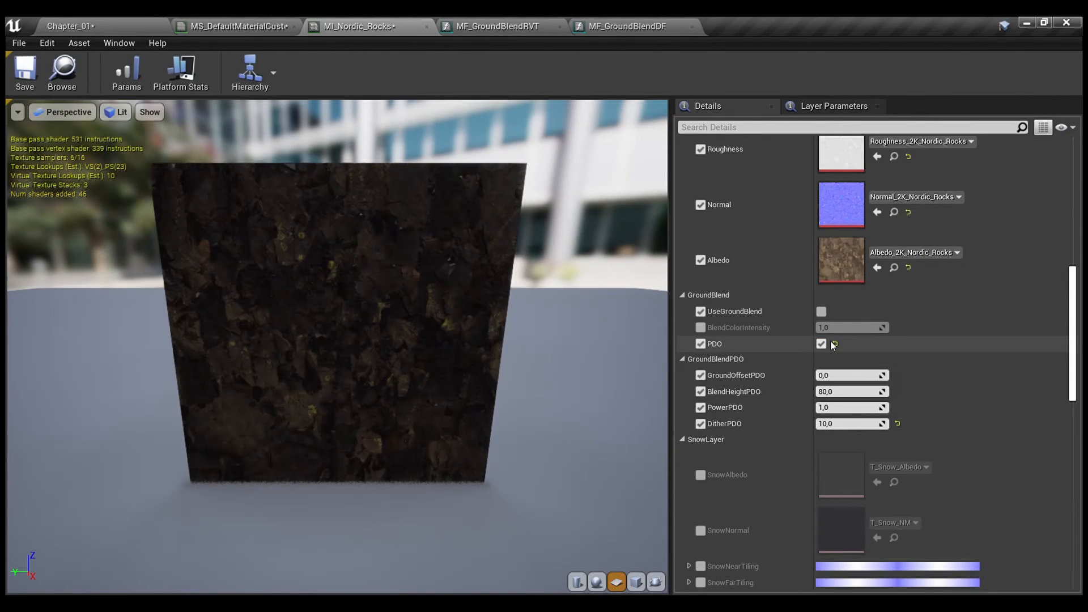
pyautogui.click(88, 22)
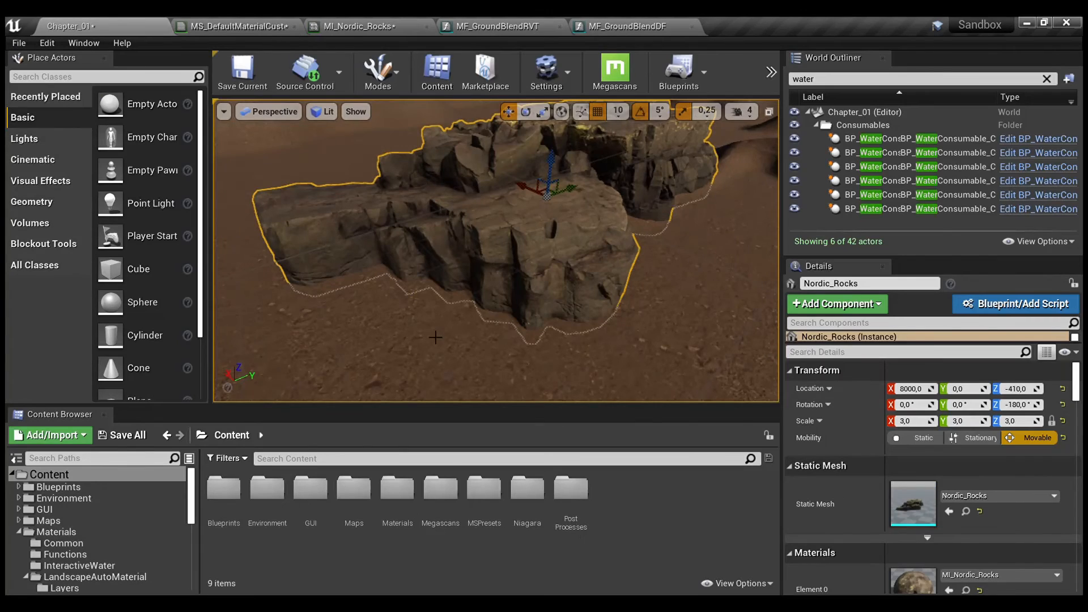
pyautogui.click(534, 353)
pyautogui.scroll(5, 534, 353)
pyautogui.scroll(8, 534, 352)
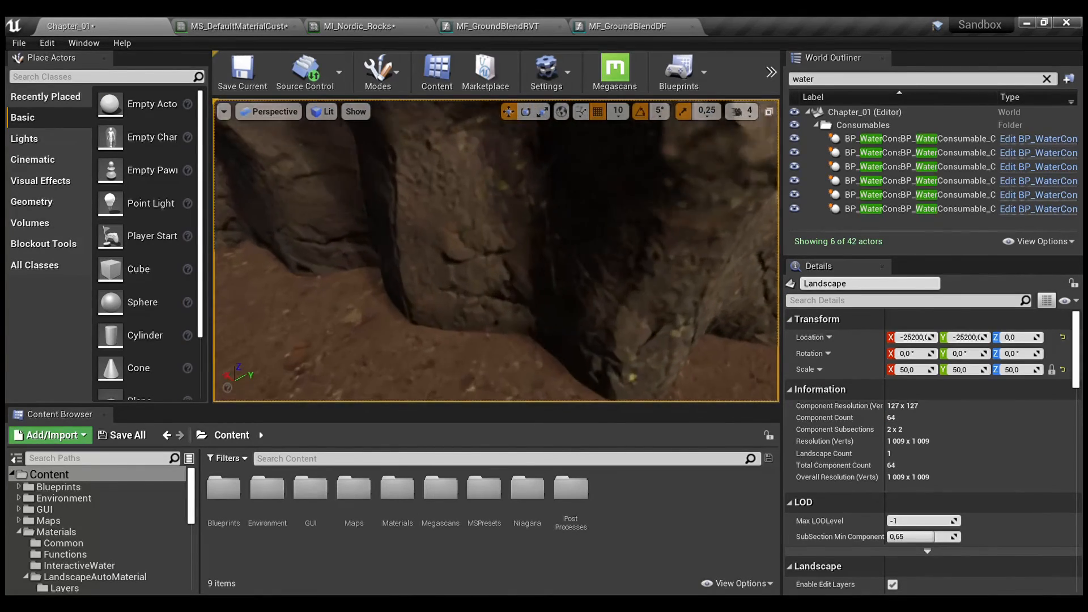
pyautogui.moveTo(534, 283); pyautogui.dragTo(433, 255, button='right')
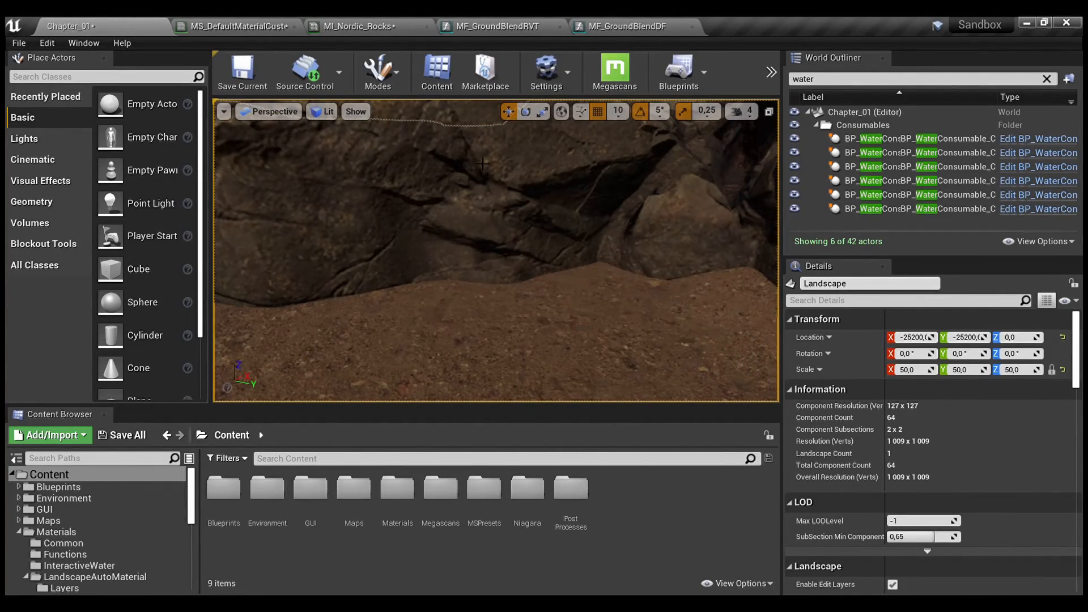
# Re-enable PDO in MI_Nordic_Rocks, view the rocks' base in the level from close and afar, and select Nordic_Rocks.
pyautogui.click(347, 22)
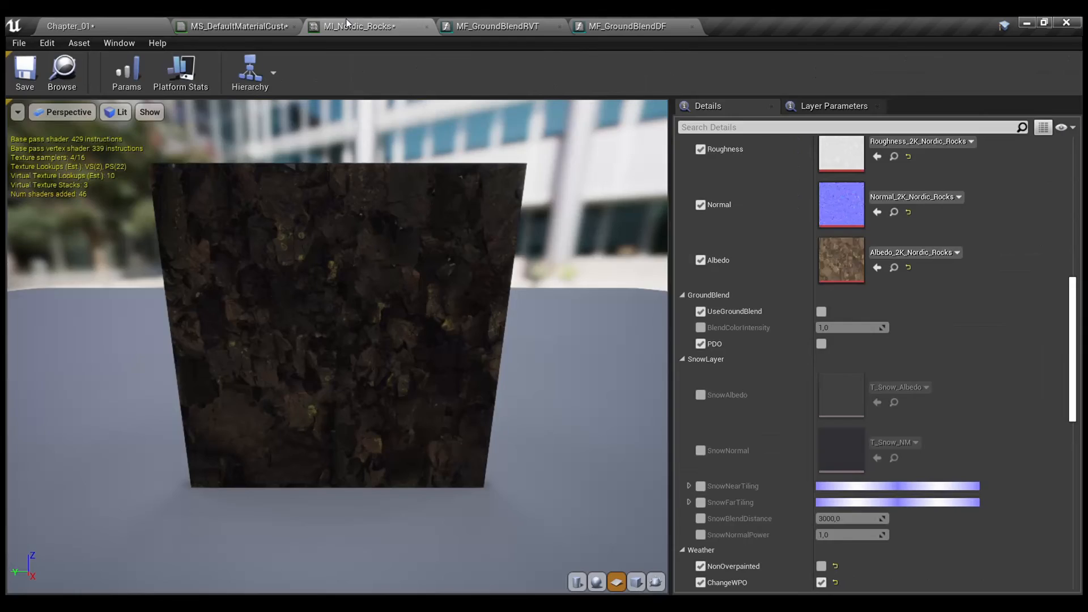
pyautogui.click(821, 344)
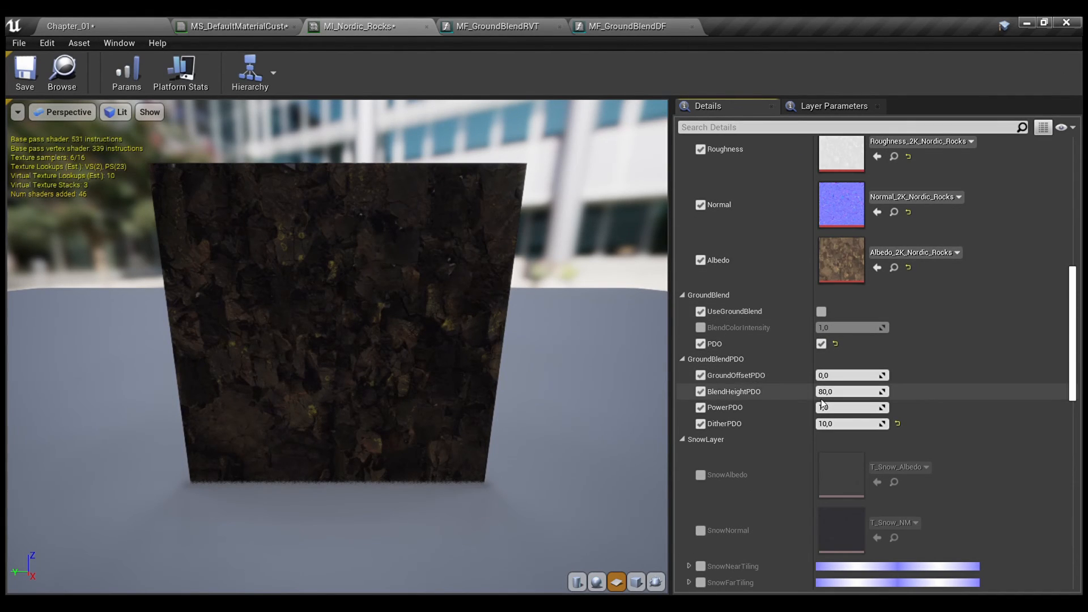
pyautogui.click(144, 18)
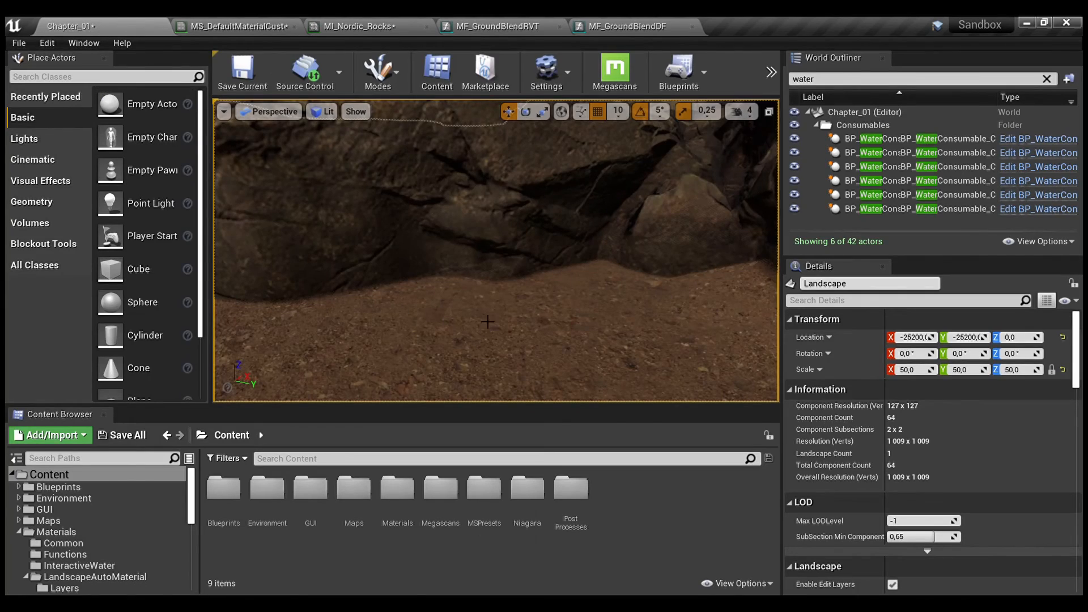
pyautogui.moveTo(496, 251); pyautogui.dragTo(511, 293, button='right')
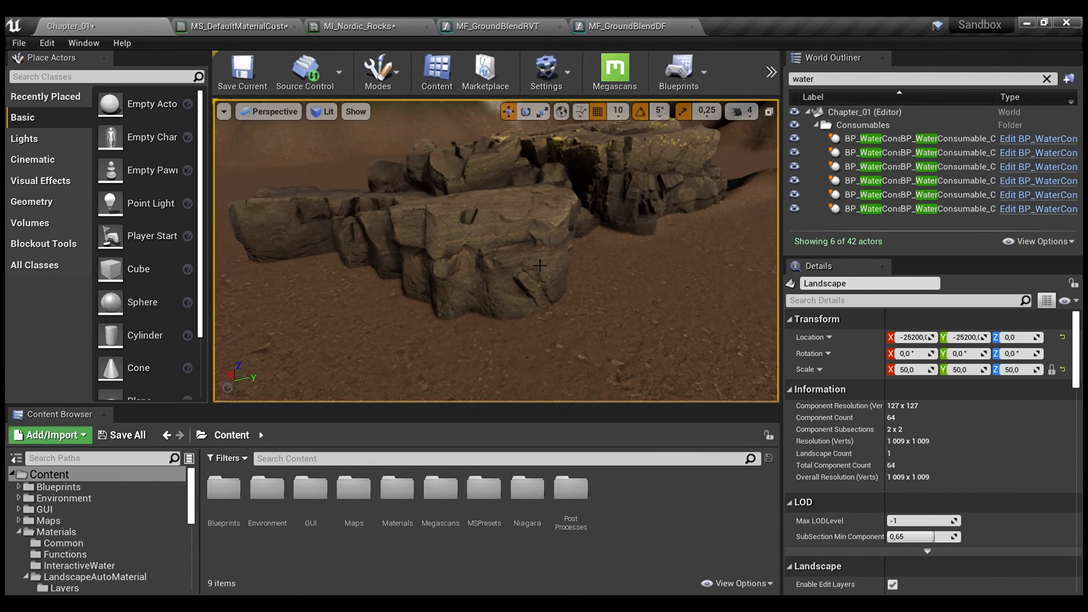
pyautogui.click(481, 326)
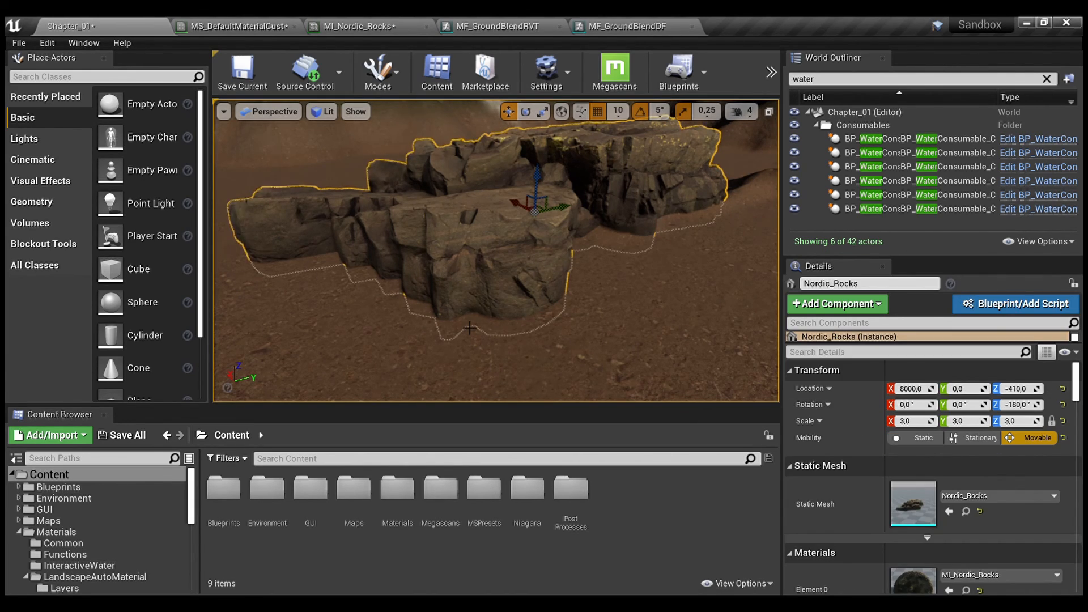